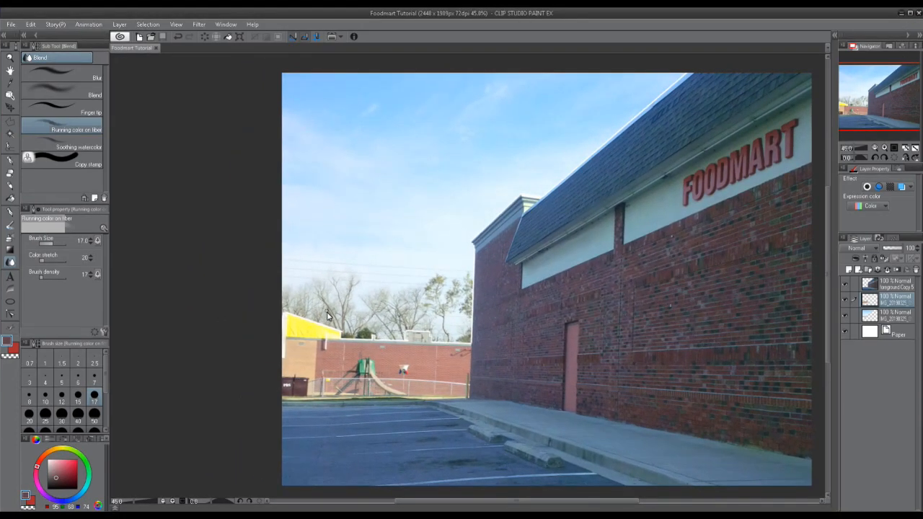
# Step: Examine the cutout edges of the photo around the distant building, trees, roofline and storefront
pyautogui.scroll(5, 326, 315)
pyautogui.scroll(5, 303, 333)
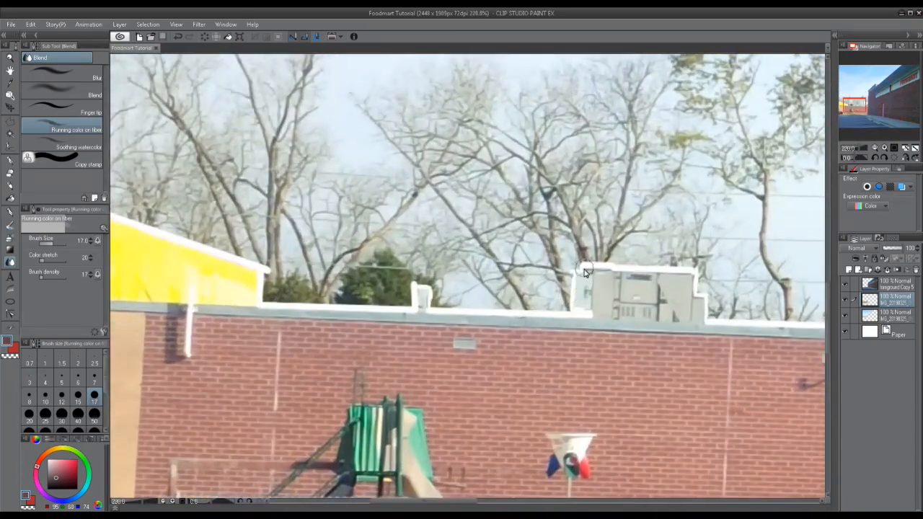
pyautogui.moveTo(354, 361); pyautogui.dragTo(22, 429)
pyautogui.moveTo(349, 195); pyautogui.dragTo(70, 461)
pyautogui.moveTo(532, 140); pyautogui.dragTo(419, 313)
pyautogui.scroll(-3, 486, 234)
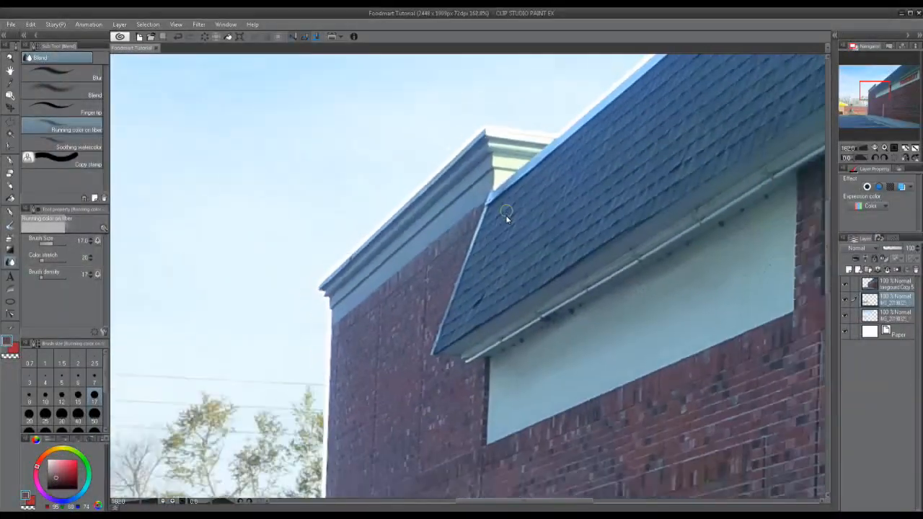
pyautogui.scroll(-5, 506, 215)
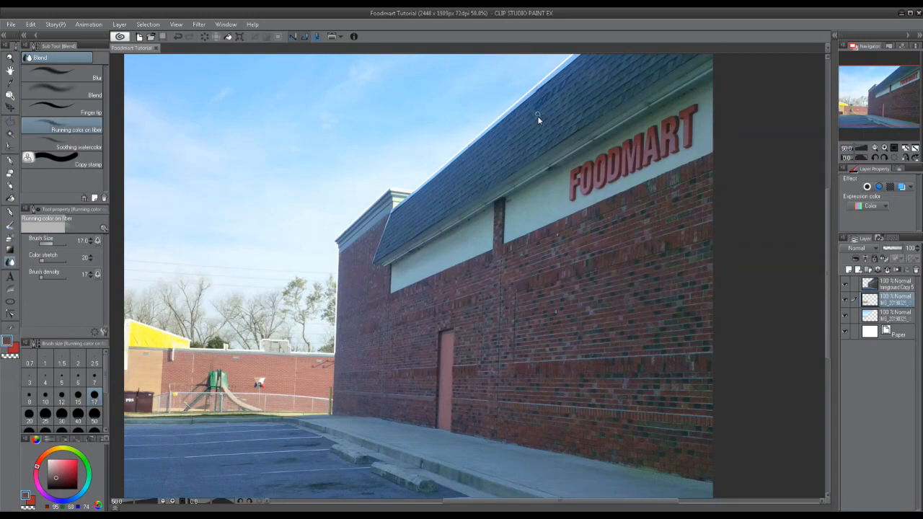
pyautogui.moveTo(436, 391); pyautogui.dragTo(596, 371)
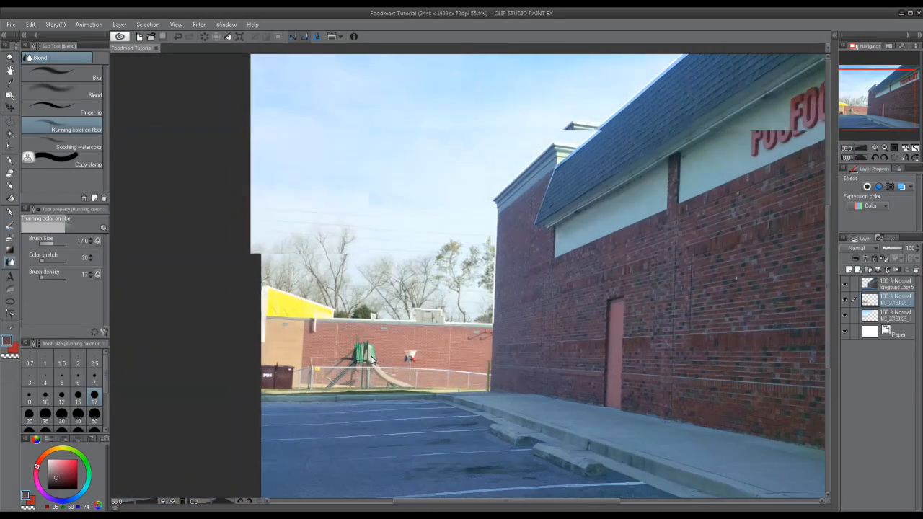
pyautogui.scroll(1, 414, 380)
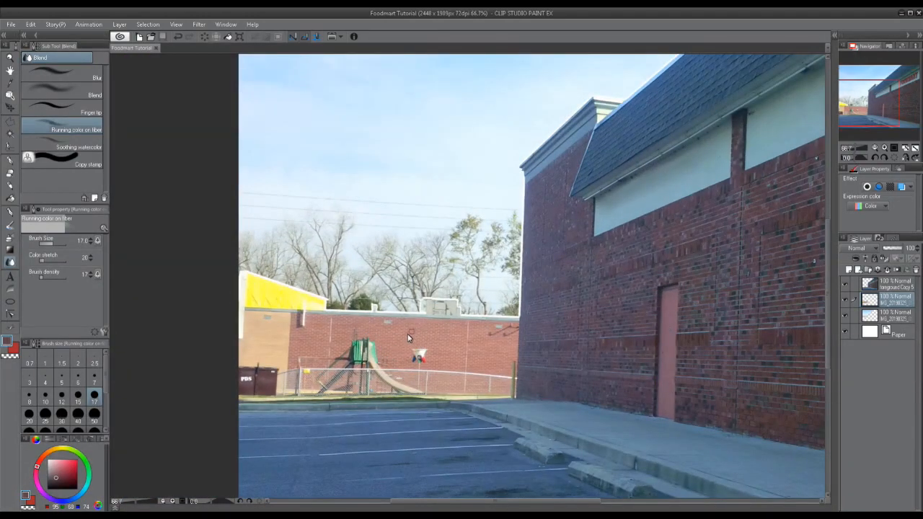
pyautogui.moveTo(534, 291); pyautogui.dragTo(550, 362)
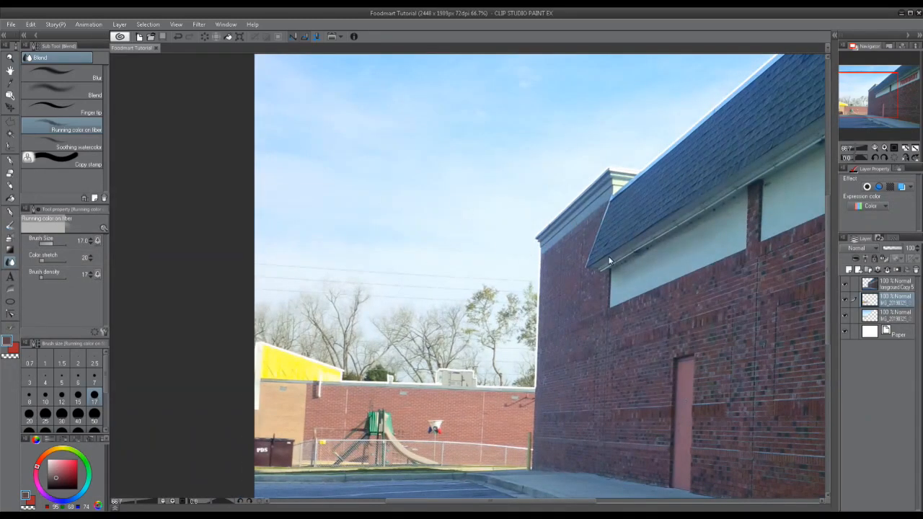
pyautogui.moveTo(609, 261); pyautogui.dragTo(542, 232)
# Step: Toggle the visibility of the background building, sky and foreground layers one by one to check what each contains
pyautogui.click(844, 302)
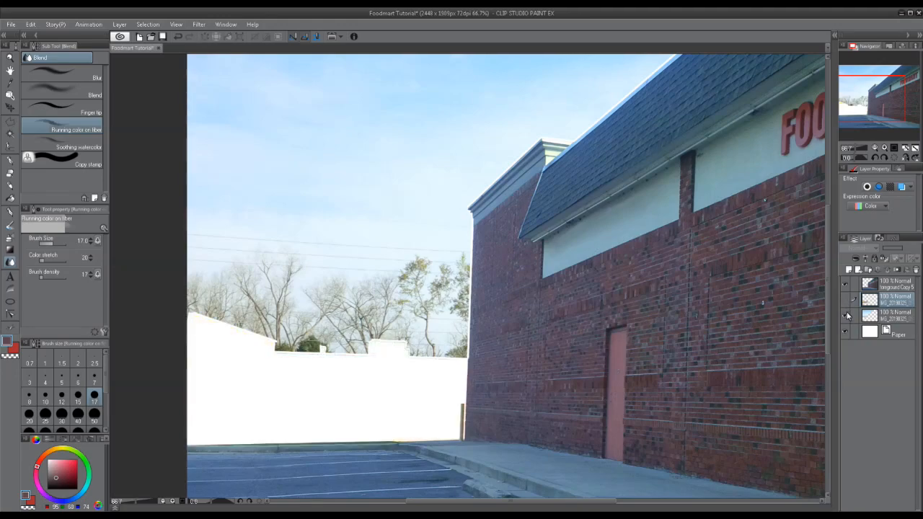
pyautogui.click(845, 315)
pyautogui.click(845, 315)
pyautogui.click(844, 302)
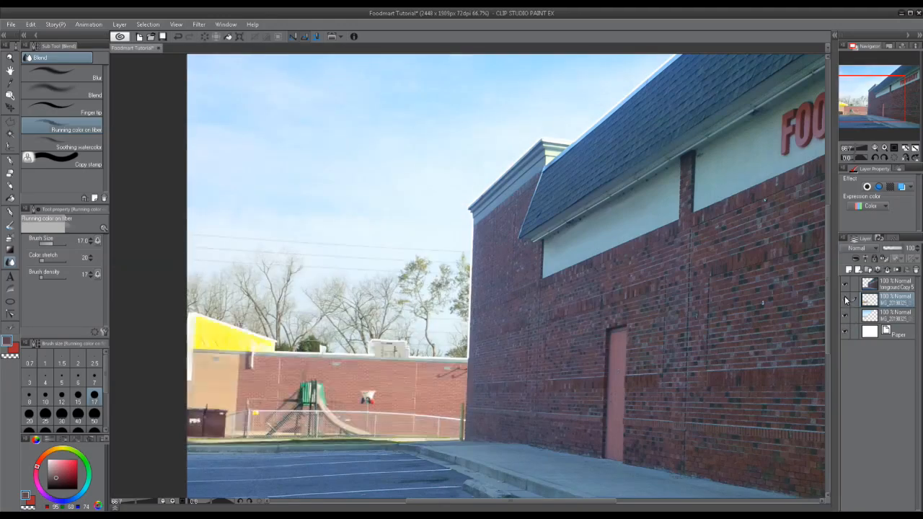
pyautogui.click(845, 284)
pyautogui.click(845, 284)
# Step: Delete the photo layer holding the original sky and trees, just above the Paper layer
pyautogui.scroll(-2, 564, 260)
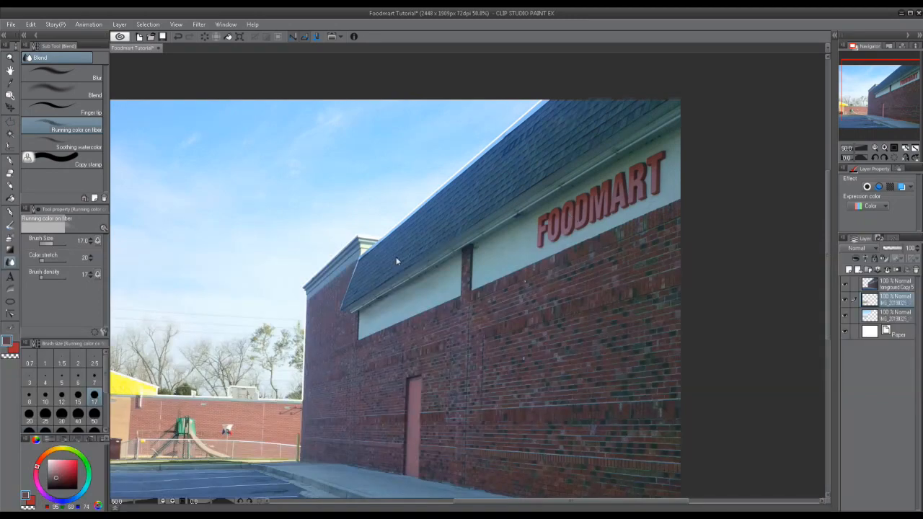
pyautogui.scroll(3, 394, 265)
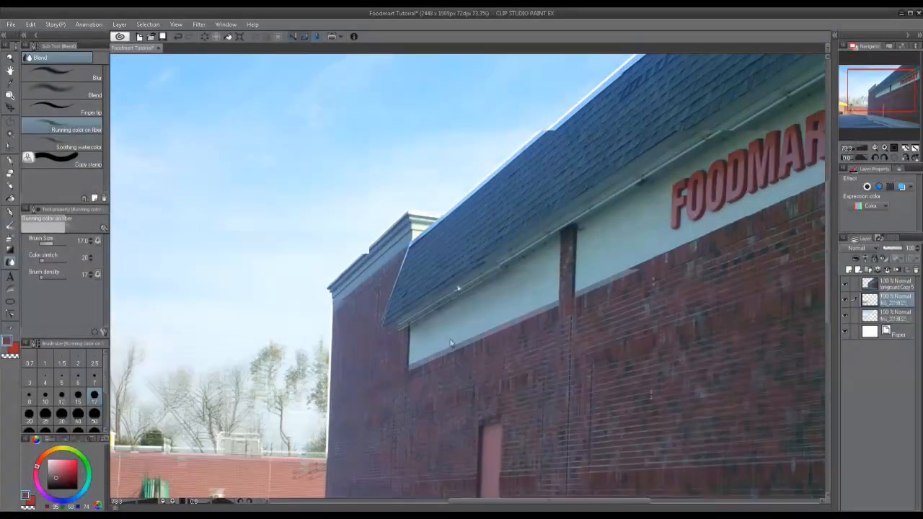
pyautogui.scroll(4, 462, 264)
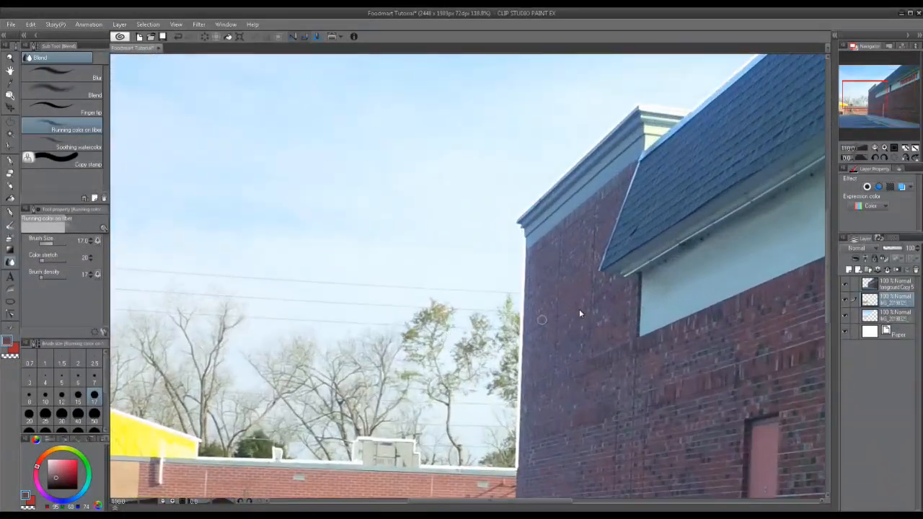
pyautogui.moveTo(552, 386); pyautogui.dragTo(688, 349)
pyautogui.click(845, 316)
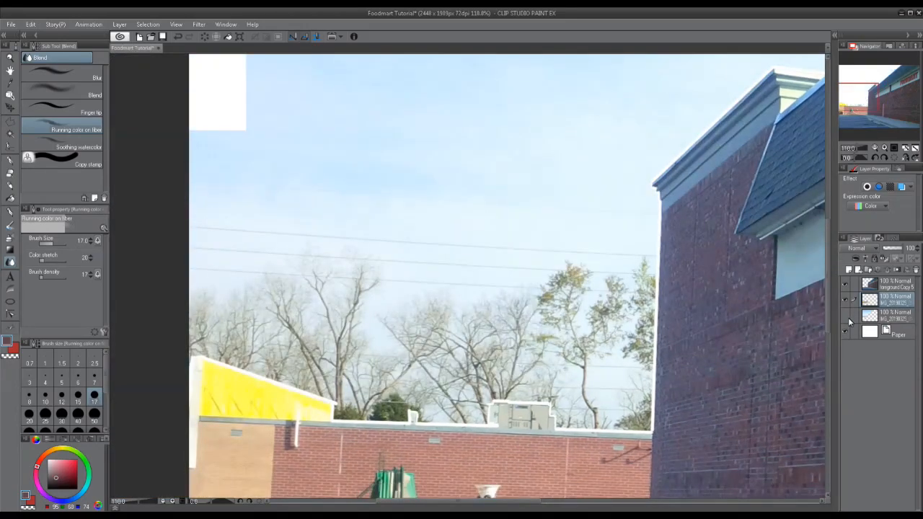
pyautogui.click(885, 318)
pyautogui.click(914, 271)
# Step: Apply a Brightness/Contrast correction to the foreground store layer with brightness 13 and contrast 18
pyautogui.scroll(-5, 705, 308)
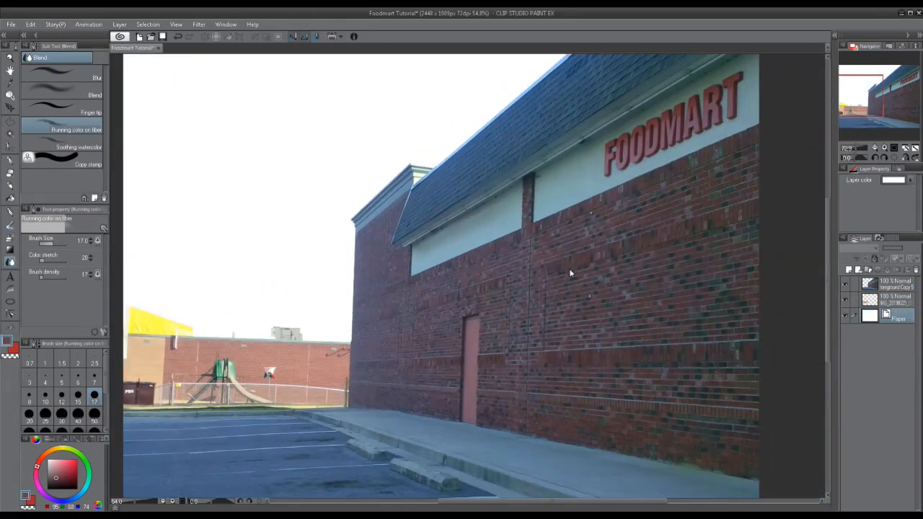
pyautogui.moveTo(570, 274); pyautogui.dragTo(575, 295)
pyautogui.scroll(-3, 613, 299)
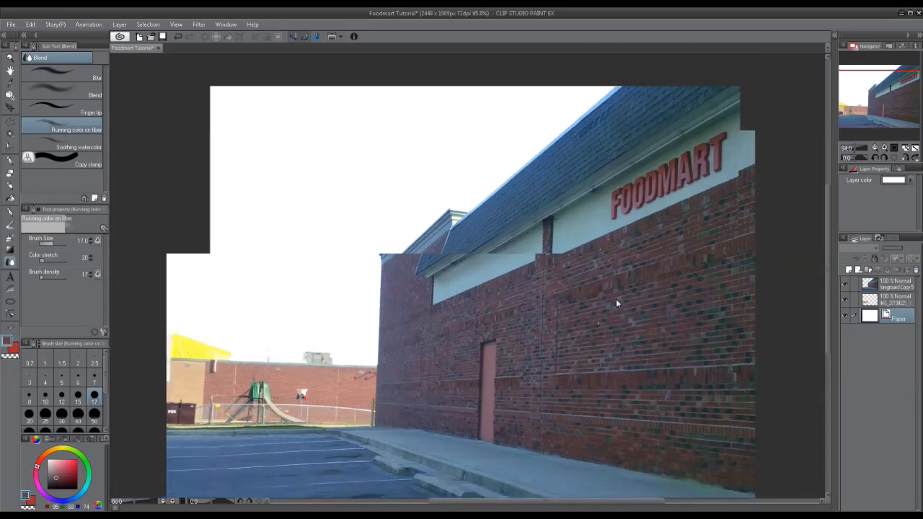
pyautogui.click(900, 284)
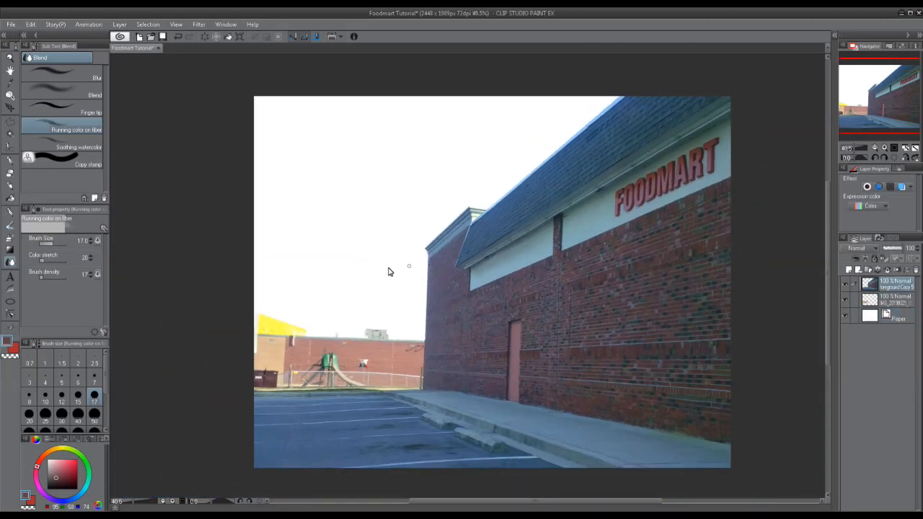
pyautogui.click(30, 24)
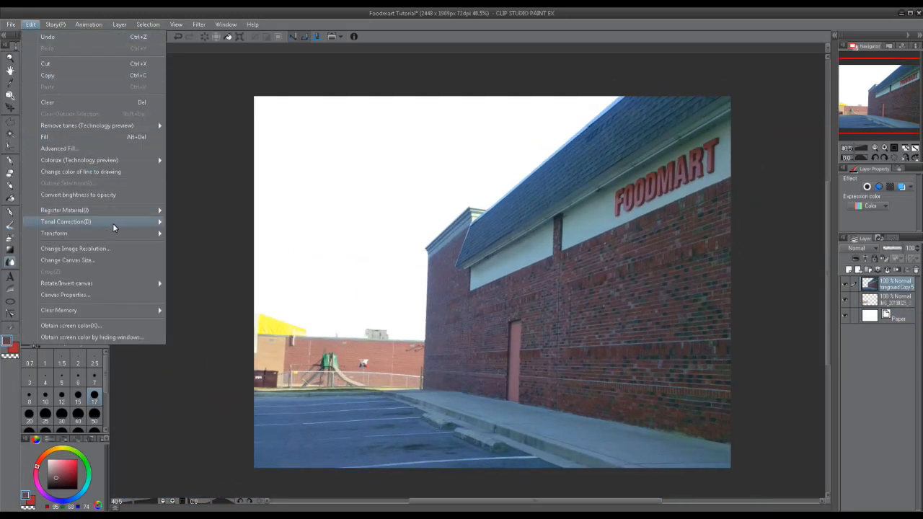
pyautogui.moveTo(113, 227)
pyautogui.click(230, 224)
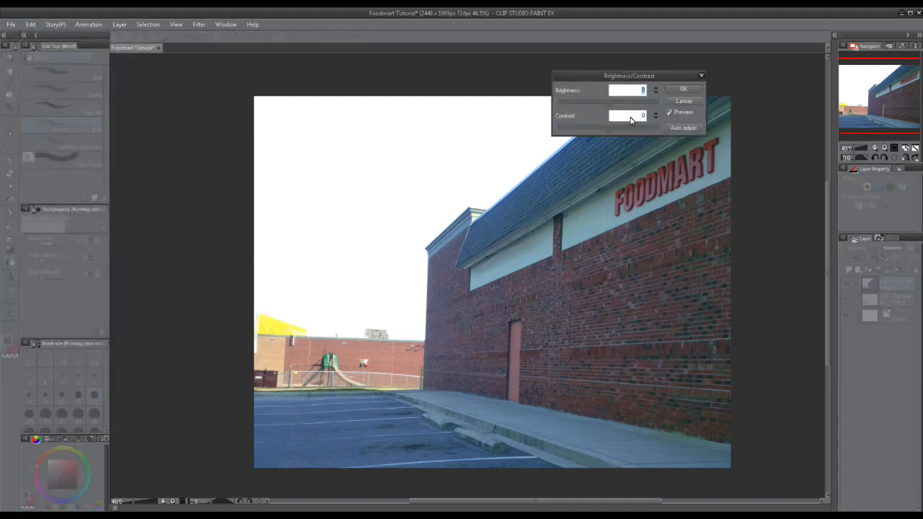
pyautogui.click(616, 102)
pyautogui.moveTo(618, 127); pyautogui.dragTo(623, 128)
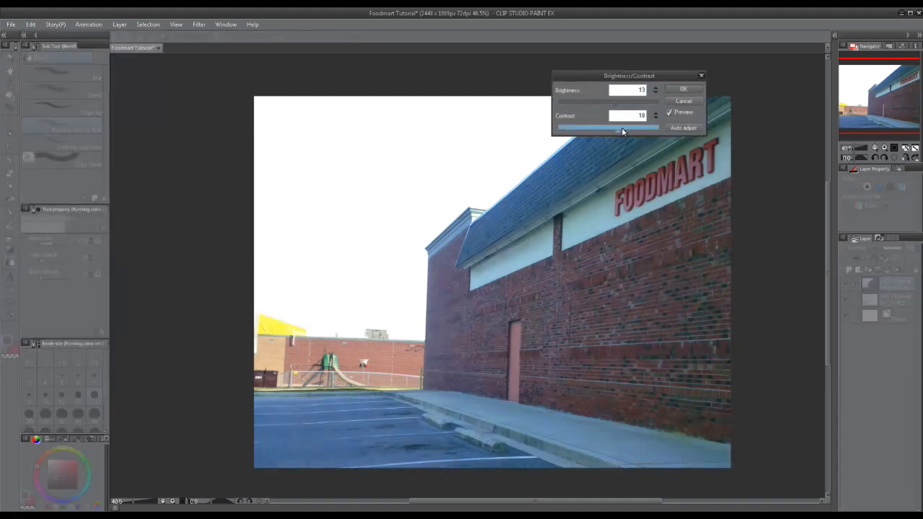
pyautogui.click(687, 93)
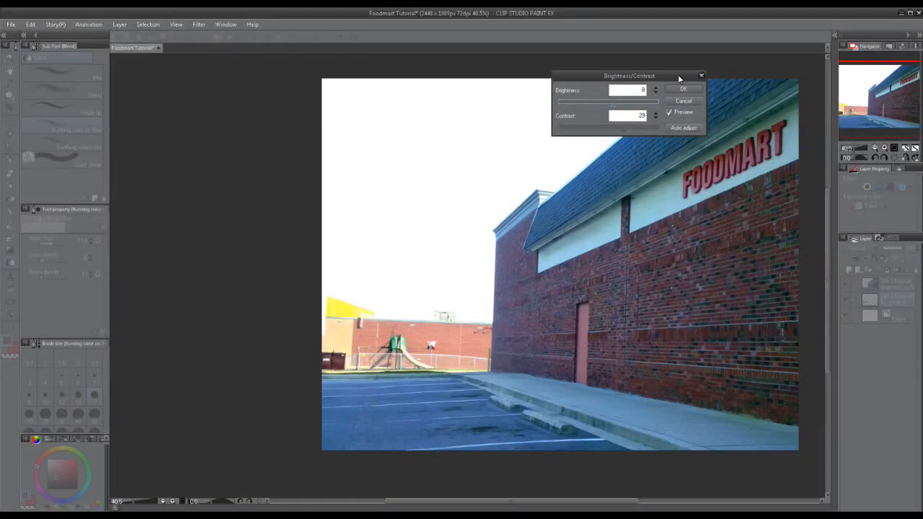
# Step: Apply brightness 8 and contrast 29 to the background building layer and check it by toggling its visibility
pyautogui.click(679, 86)
pyautogui.moveTo(566, 324); pyautogui.dragTo(710, 260)
pyautogui.moveTo(426, 302); pyautogui.dragTo(687, 226)
pyautogui.moveTo(595, 261); pyautogui.dragTo(734, 273)
pyautogui.moveTo(729, 279); pyautogui.dragTo(589, 305)
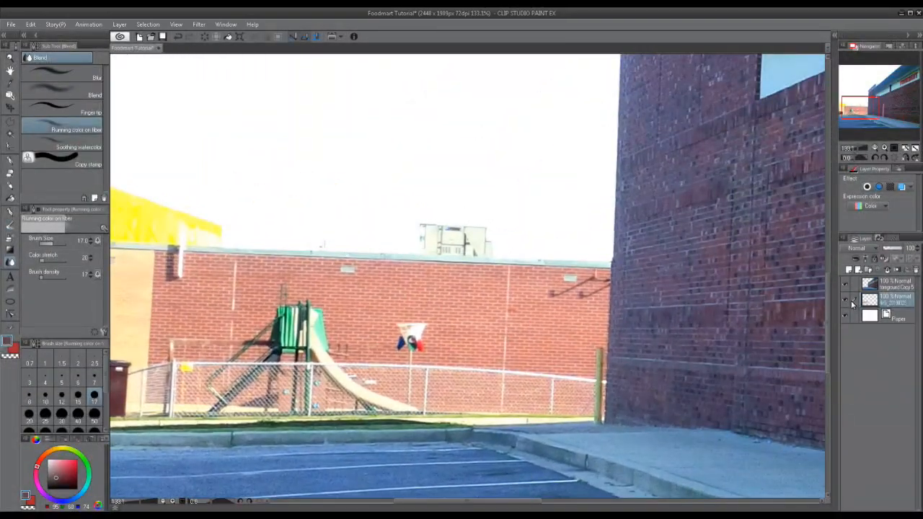
pyautogui.click(845, 303)
pyautogui.click(845, 301)
# Step: Show the materials stored in the extra folder and browse to the sky images
pyautogui.scroll(-5, 720, 186)
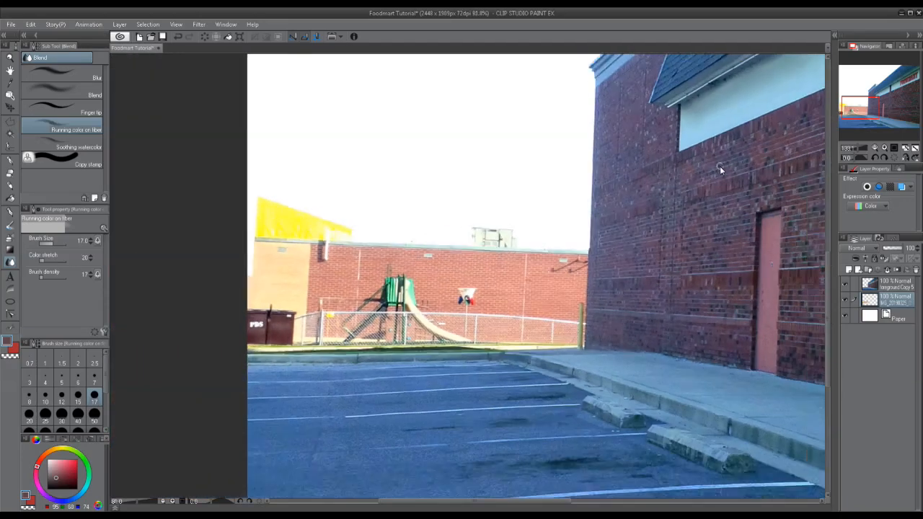
pyautogui.scroll(-3, 622, 240)
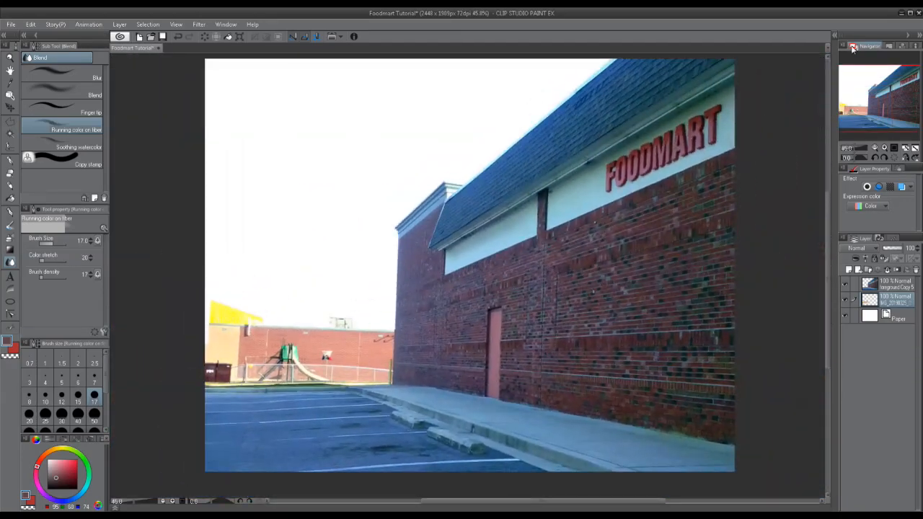
pyautogui.click(833, 36)
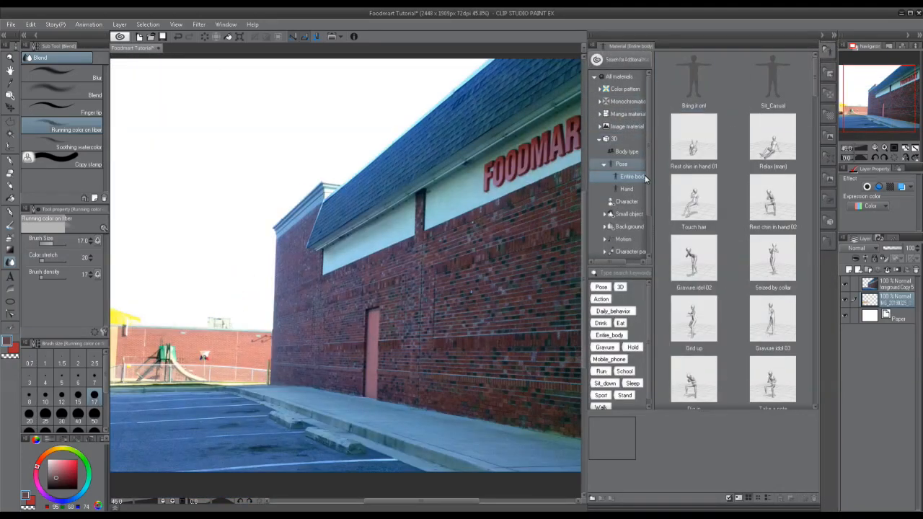
pyautogui.click(599, 139)
pyautogui.click(615, 164)
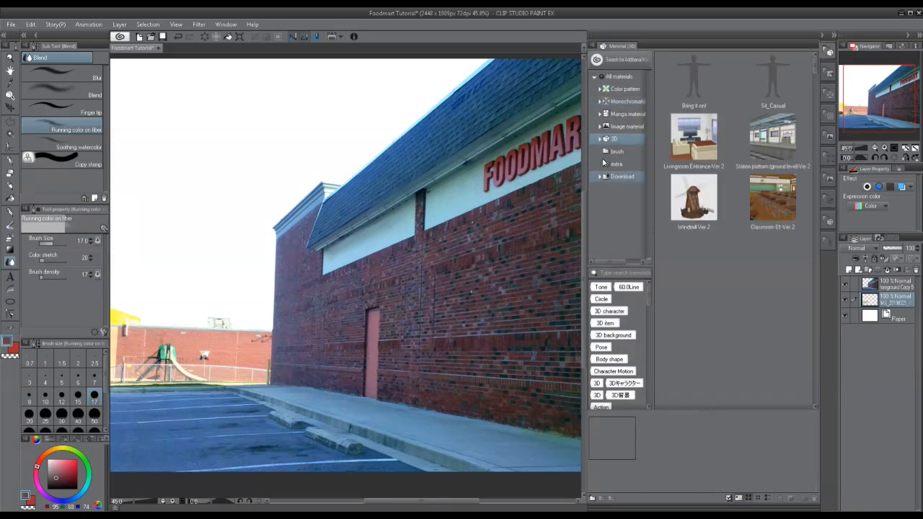
pyautogui.moveTo(815, 96); pyautogui.dragTo(814, 346)
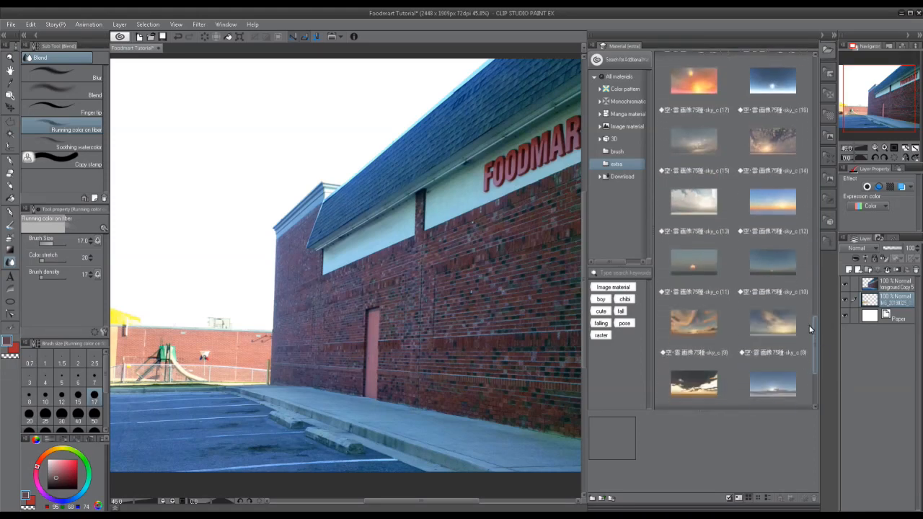
# Step: Try the cloudy sunset material sky_c (9) as a backdrop, placing its layer beneath the background building layer
pyautogui.click(779, 215)
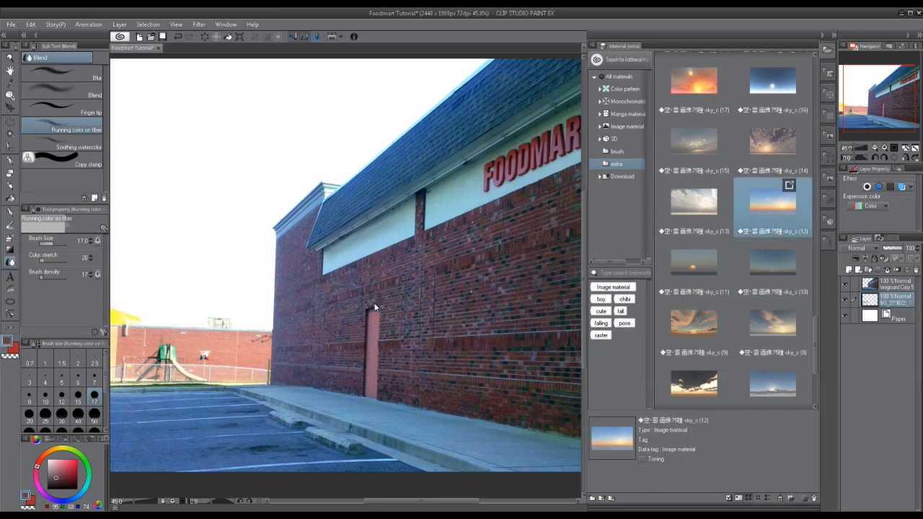
pyautogui.click(692, 325)
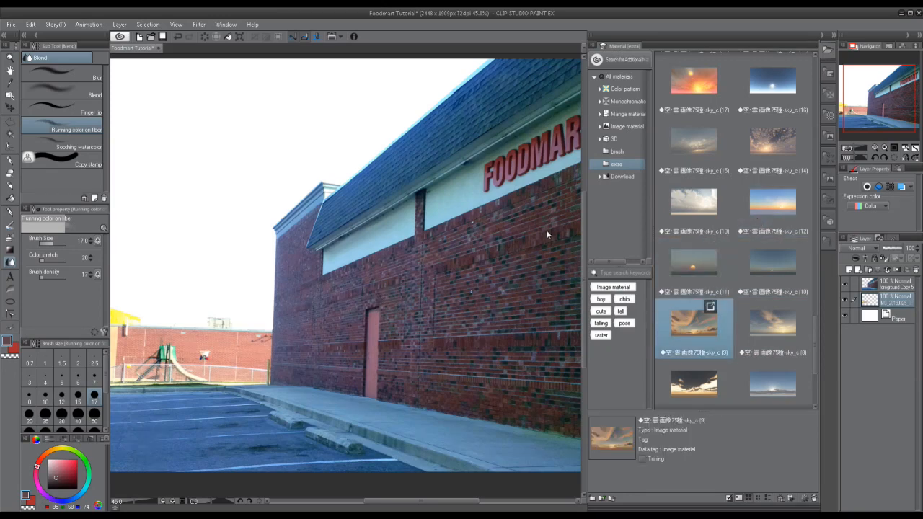
pyautogui.moveTo(569, 249); pyautogui.dragTo(494, 260)
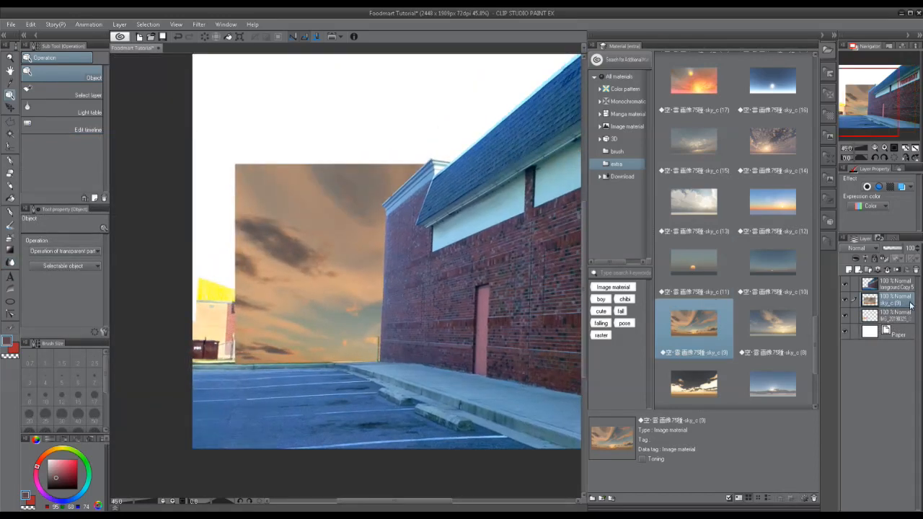
pyautogui.moveTo(909, 302); pyautogui.dragTo(904, 315)
pyautogui.moveTo(424, 199); pyautogui.dragTo(363, 237)
# Step: Try enlarging the sky_c (9) image to 164% across the sky area, and delete its layer
pyautogui.hotkey('ctrl', 't')
pyautogui.scroll(-1, 187, 189)
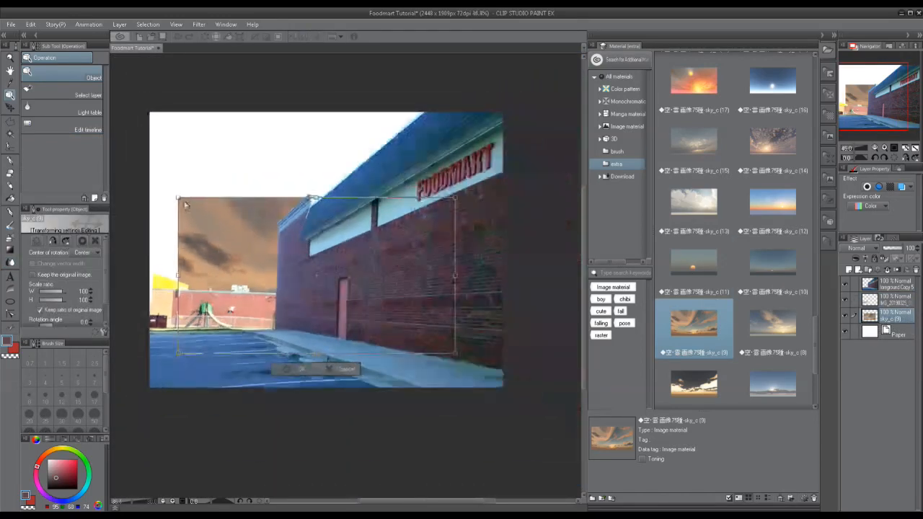
pyautogui.moveTo(31, 122); pyautogui.dragTo(2, 97)
pyautogui.moveTo(262, 182); pyautogui.dragTo(253, 139)
pyautogui.moveTo(264, 180); pyautogui.dragTo(338, 187)
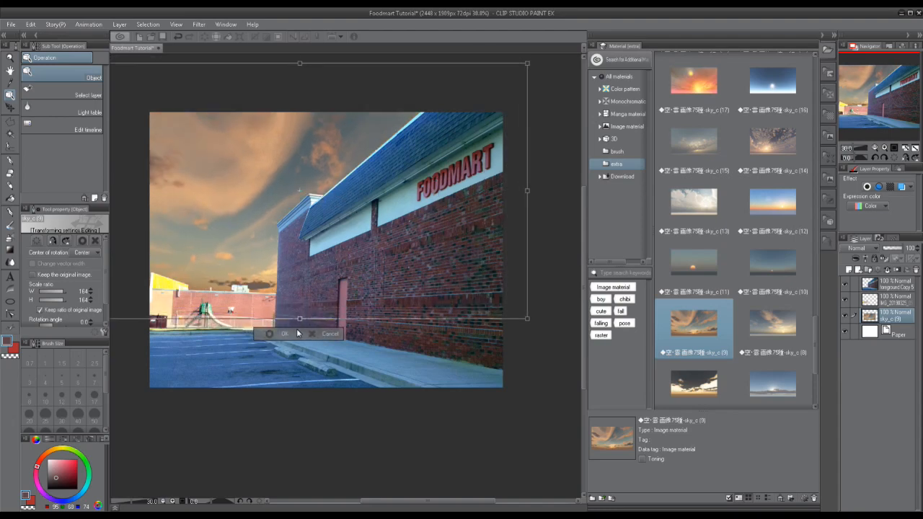
pyautogui.click(915, 271)
# Step: Place the clear sunset sky material sky_c (12) on the canvas directly above the Paper layer
pyautogui.moveTo(770, 205); pyautogui.dragTo(198, 250)
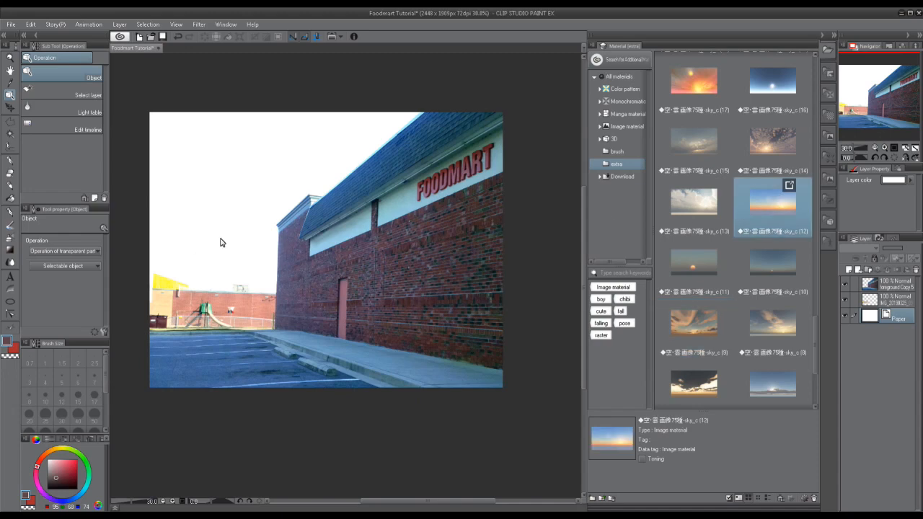
pyautogui.moveTo(759, 230); pyautogui.dragTo(285, 216)
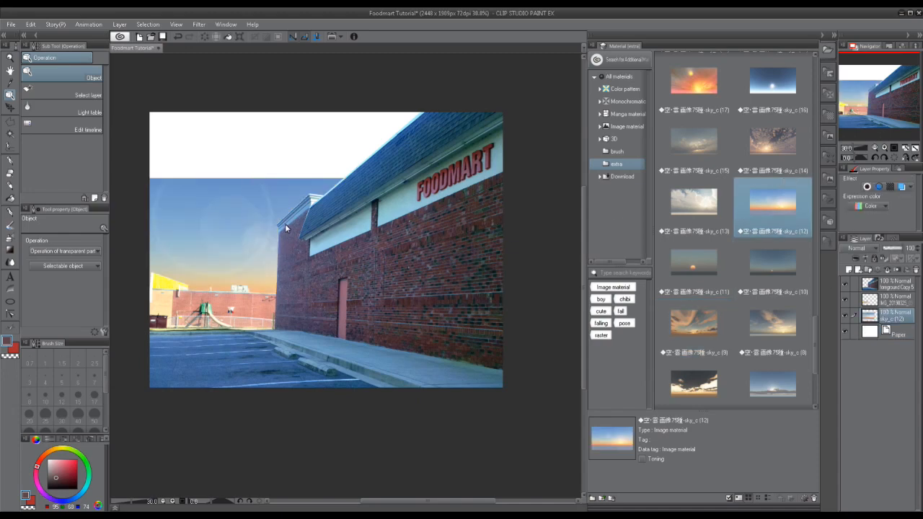
pyautogui.scroll(-1, 309, 184)
# Step: Enlarge the sky_c (12) image to about 199%, shift it to fill the sky behind the buildings, and hide the materials
pyautogui.moveTo(407, 180); pyautogui.dragTo(568, 51)
pyautogui.moveTo(291, 172); pyautogui.dragTo(163, 194)
pyautogui.moveTo(238, 190)
pyautogui.mouseDown()
pyautogui.moveTo(216, 181)
pyautogui.moveTo(221, 196)
pyautogui.moveTo(229, 193)
pyautogui.mouseUp()
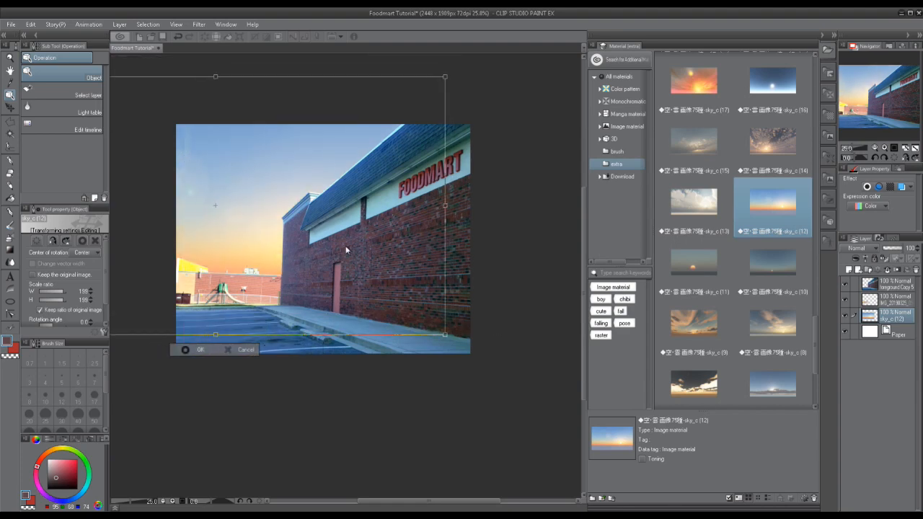
pyautogui.click(200, 349)
pyautogui.scroll(2, 311, 217)
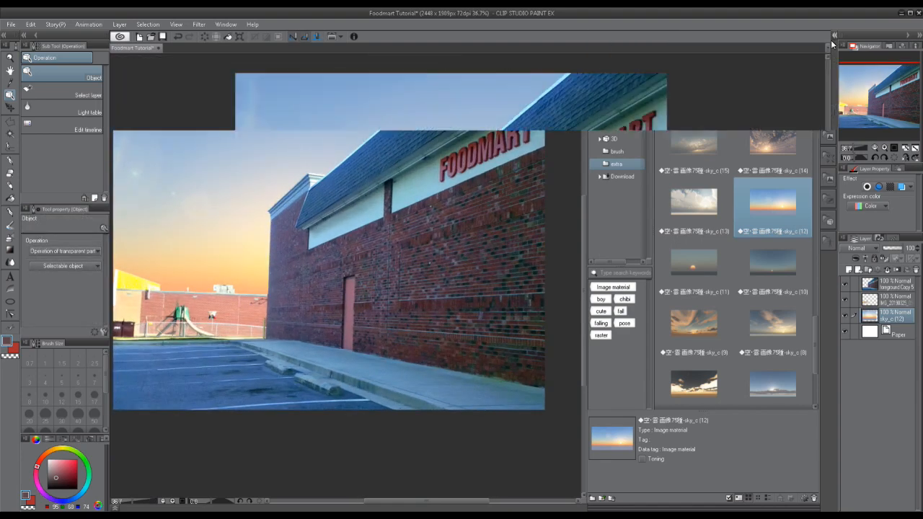
pyautogui.click(832, 37)
pyautogui.scroll(3, 475, 245)
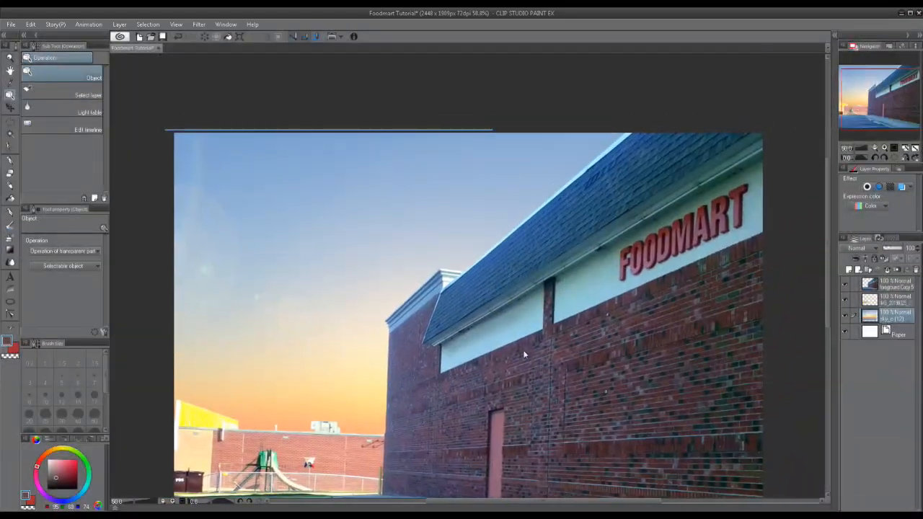
# Step: Shift the background building layer's midtone color balance to red 17 and magenta -34
pyautogui.scroll(-3, 522, 350)
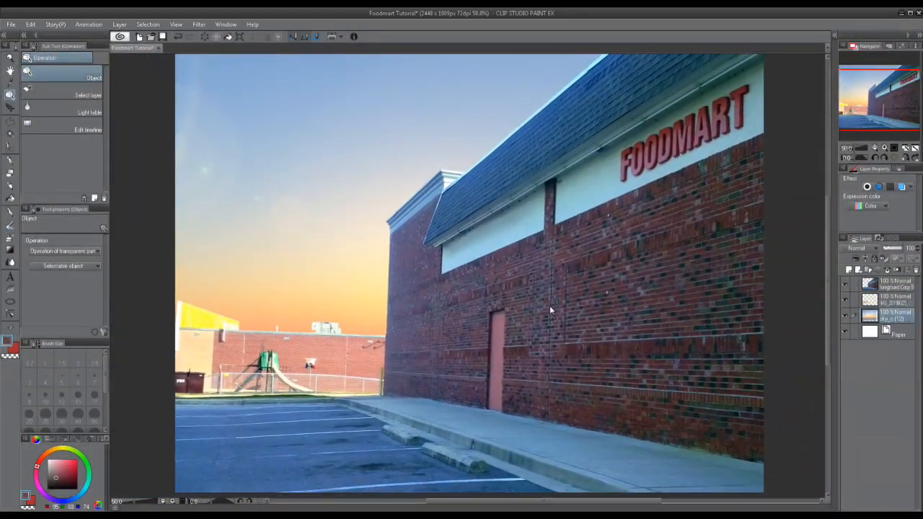
pyautogui.moveTo(549, 305); pyautogui.dragTo(529, 313)
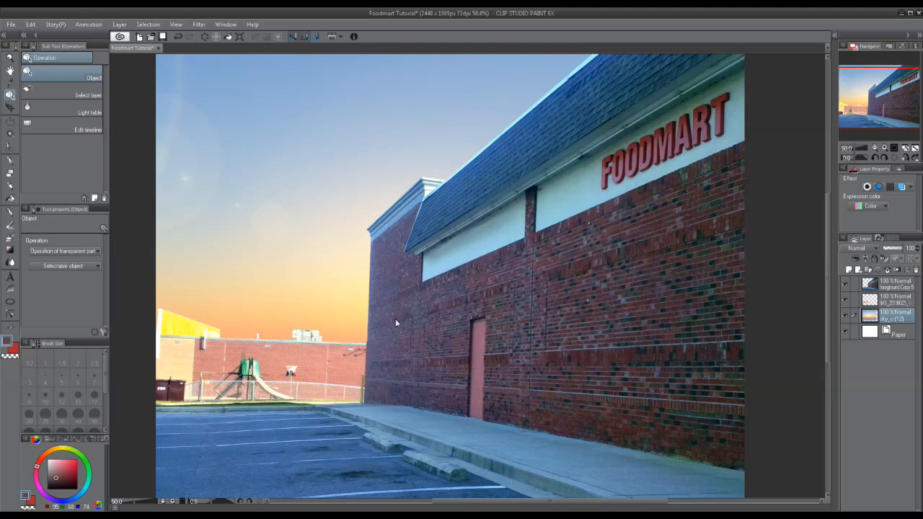
pyautogui.click(885, 291)
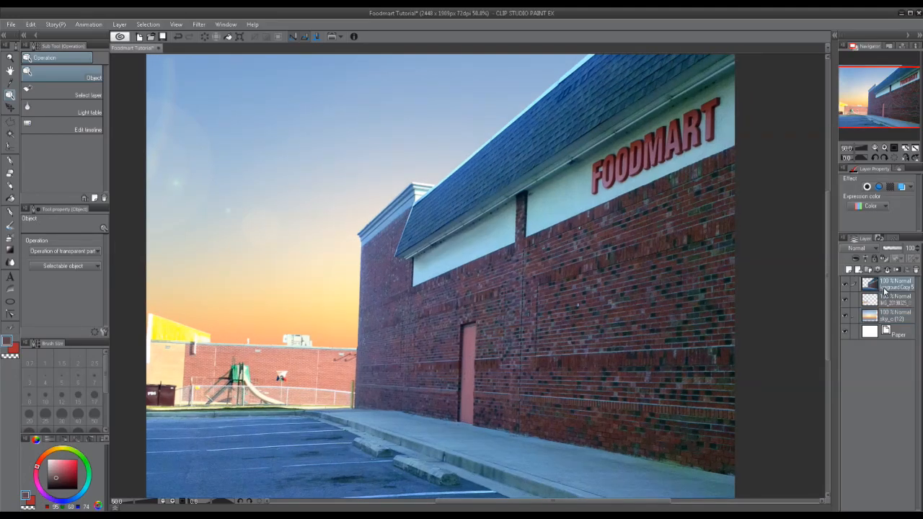
pyautogui.click(886, 303)
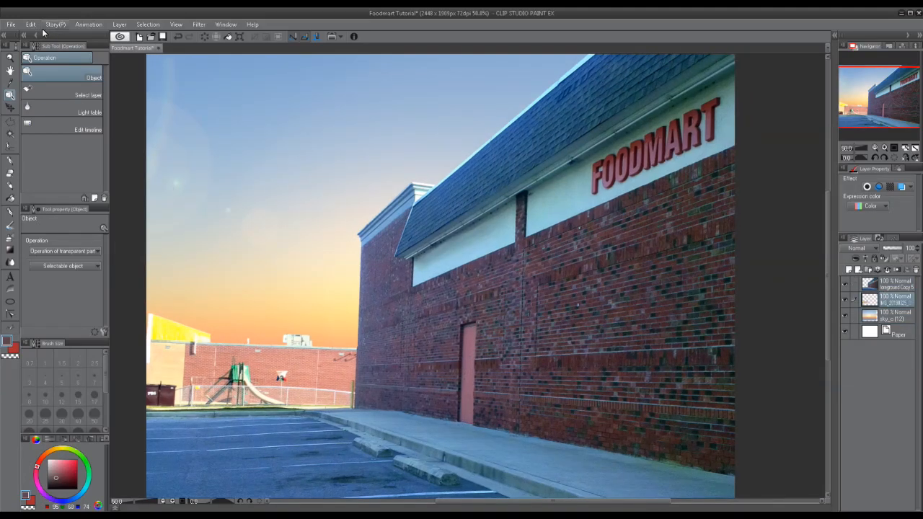
pyautogui.click(31, 24)
pyautogui.moveTo(96, 224)
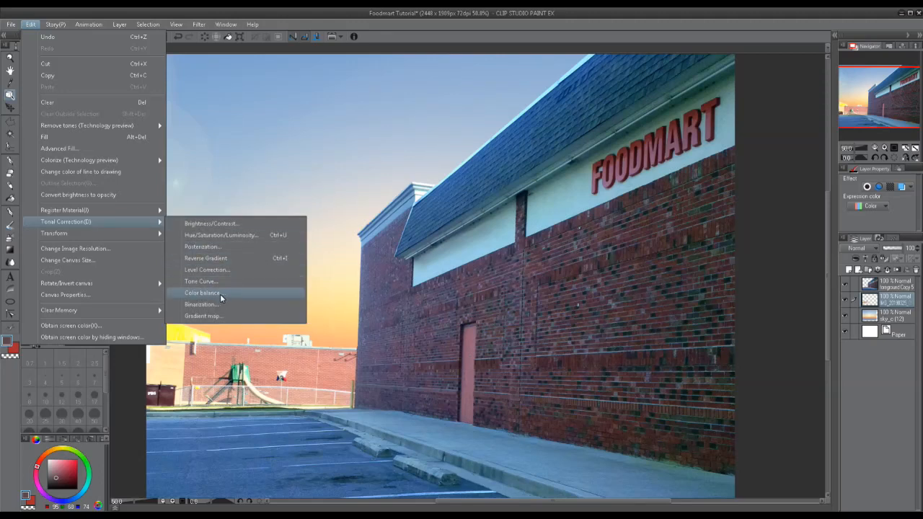
pyautogui.click(216, 295)
pyautogui.click(708, 73)
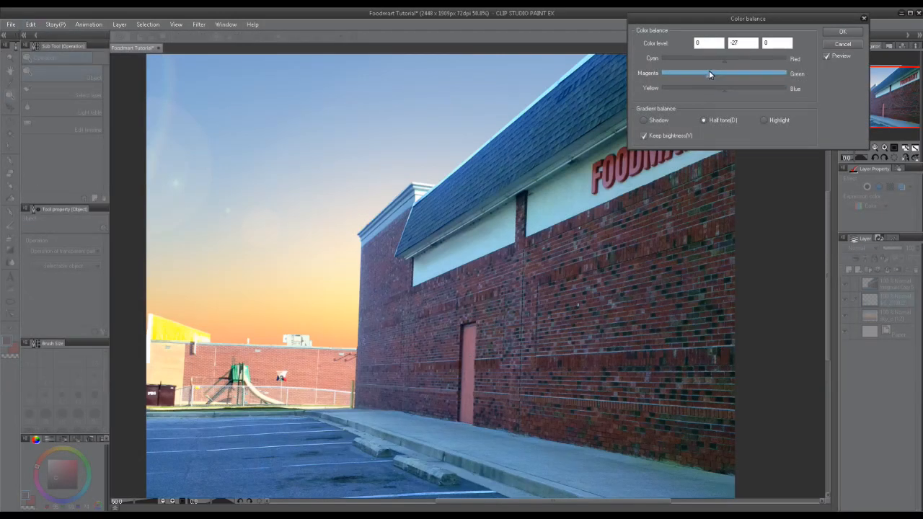
pyautogui.moveTo(706, 72); pyautogui.dragTo(703, 72)
pyautogui.click(735, 59)
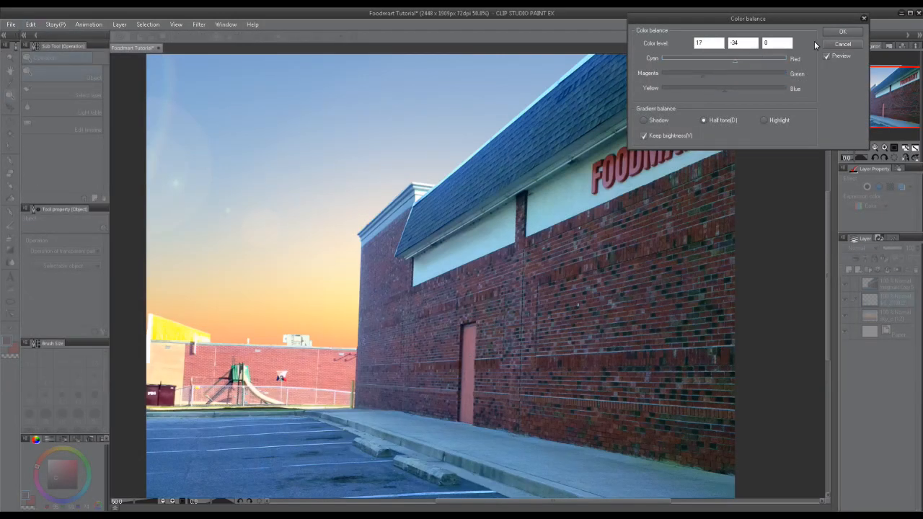
pyautogui.click(842, 32)
# Step: Set the foreground building layer's midtone color balance to red 25, magenta -18 and yellow -11
pyautogui.click(30, 23)
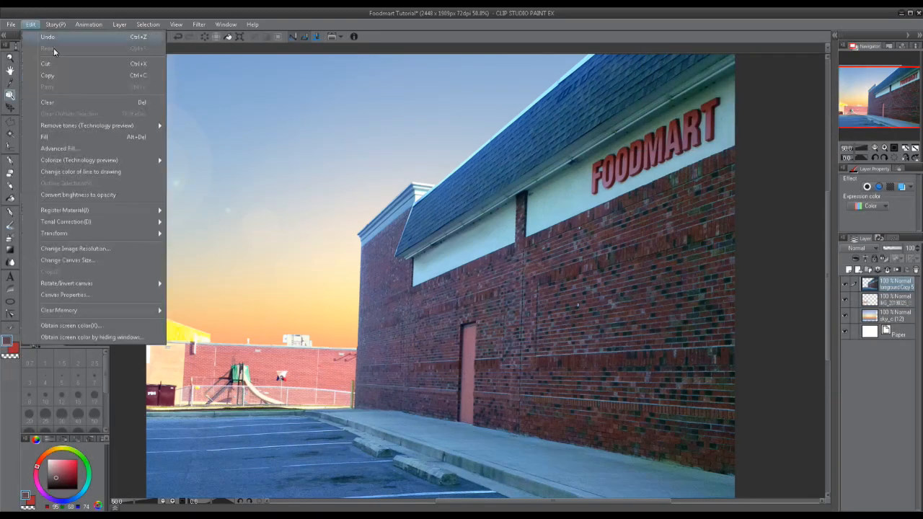
pyautogui.moveTo(132, 223)
pyautogui.click(217, 296)
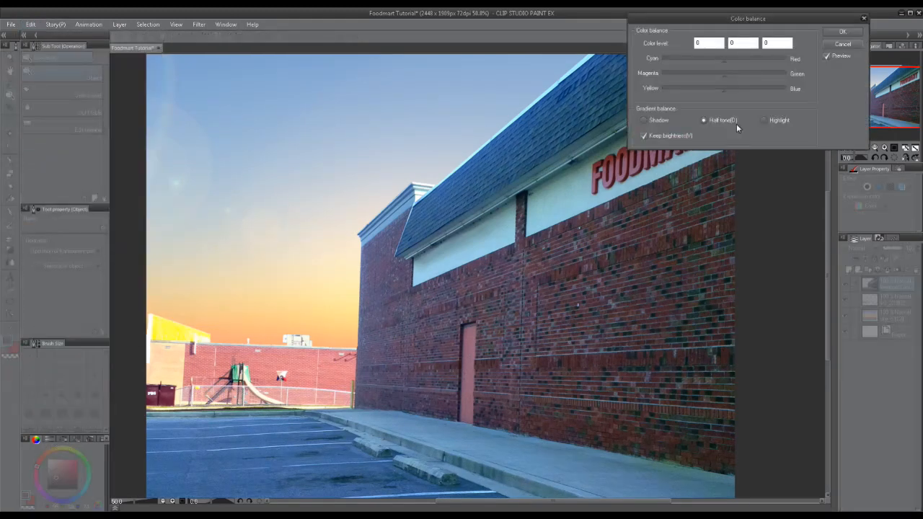
pyautogui.click(717, 88)
pyautogui.click(713, 73)
pyautogui.click(739, 58)
pyautogui.moveTo(609, 272); pyautogui.dragTo(589, 250)
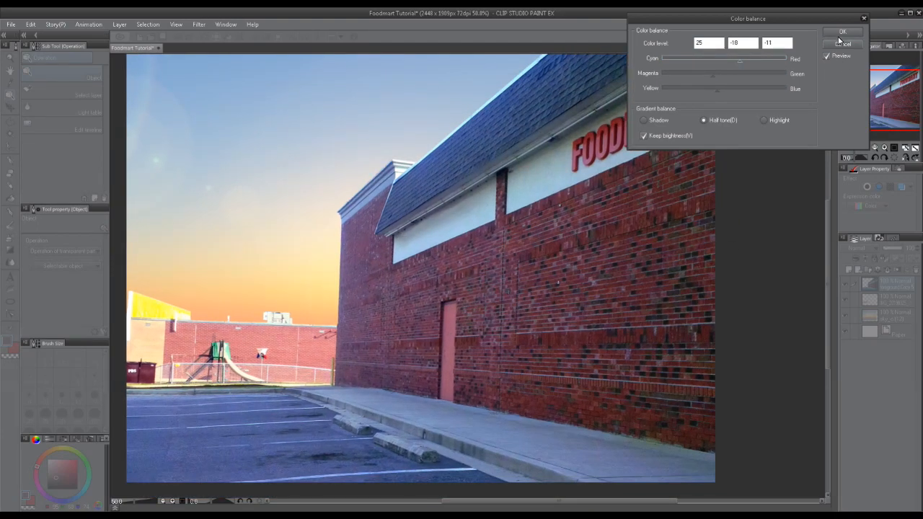
pyautogui.click(842, 31)
# Step: Add a new raster layer directly above the sky_c (12) layer for background trees
pyautogui.scroll(-2, 778, 121)
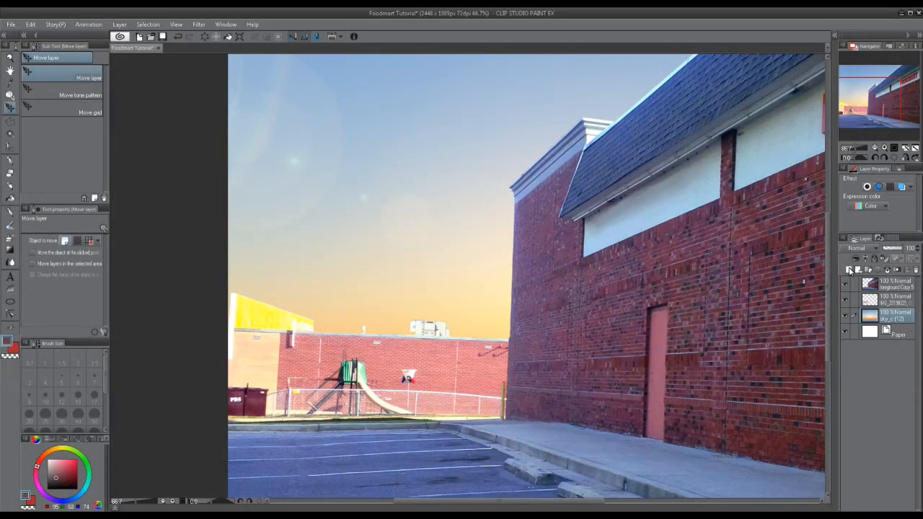
pyautogui.scroll(3, 388, 347)
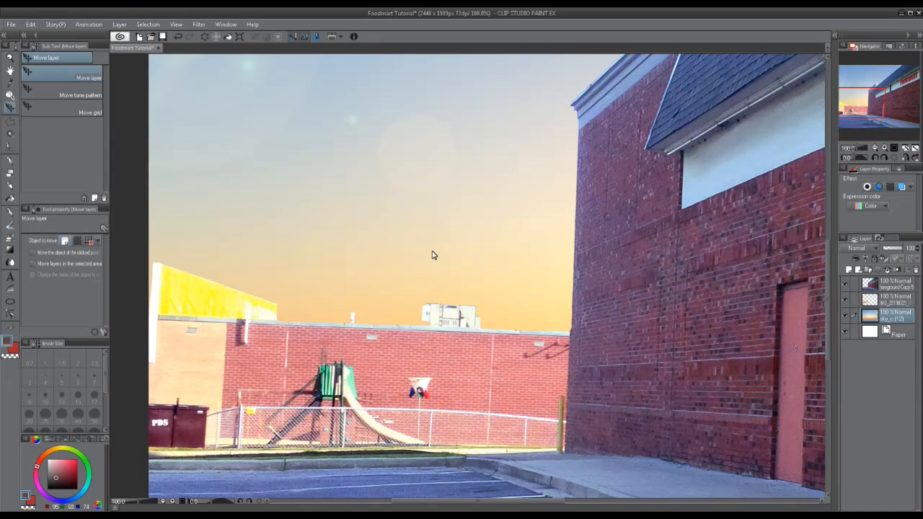
pyautogui.moveTo(338, 306); pyautogui.dragTo(346, 287)
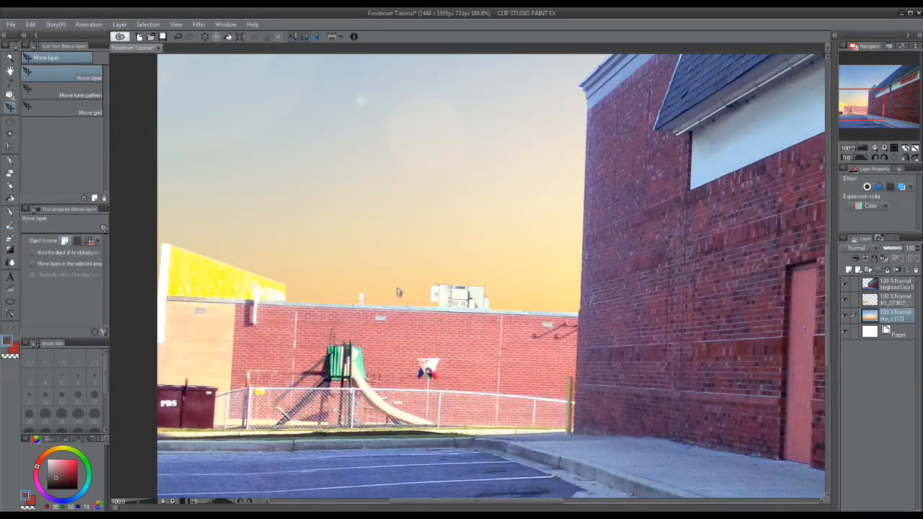
pyautogui.moveTo(475, 203); pyautogui.dragTo(170, 441)
pyautogui.moveTo(315, 333); pyautogui.dragTo(698, 43)
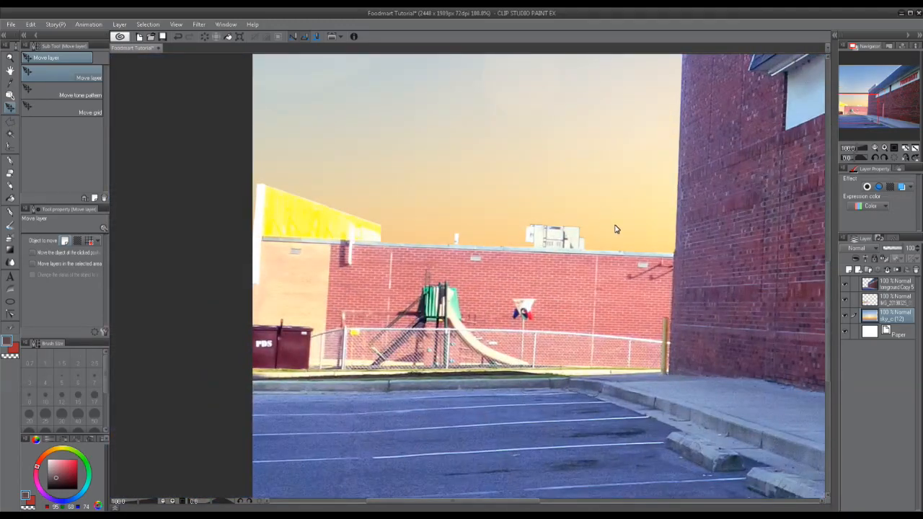
pyautogui.click(848, 270)
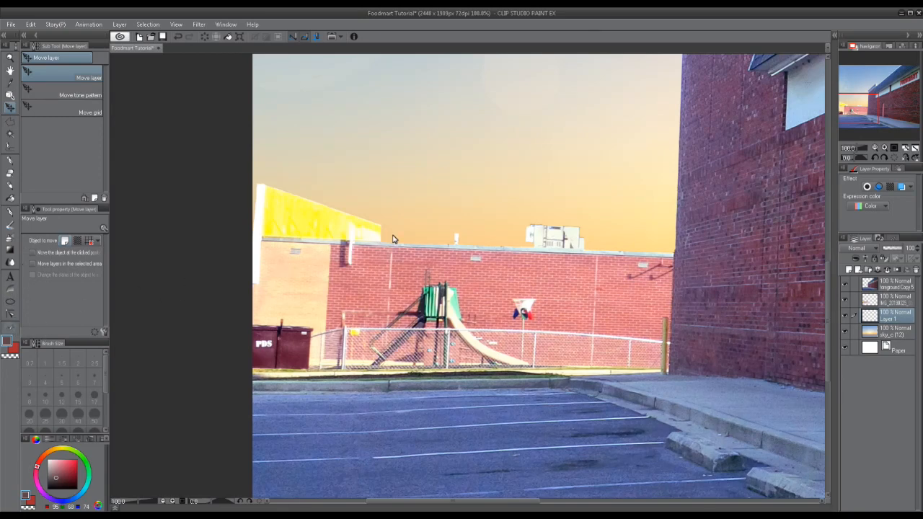
# Step: Stamp dark green trees with a tree brush behind the background wall on the new layer, and adjust them with Transform
pyautogui.press('b')
pyautogui.scroll(2, 102, 170)
pyautogui.click(87, 143)
pyautogui.click(447, 218)
pyautogui.scroll(-2, 527, 188)
pyautogui.click(331, 253)
pyautogui.hotkey('ctrl', 'z')
pyautogui.click(361, 212)
pyautogui.hotkey('ctrl', 't')
pyautogui.press('Return')
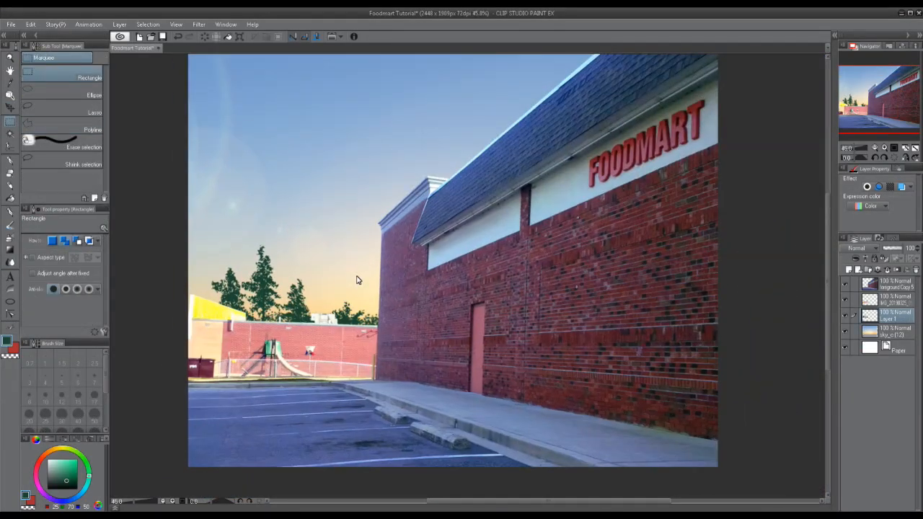
# Step: Save the Foodmart Tutorial document with the added trees
pyautogui.moveTo(497, 229); pyautogui.dragTo(657, 198)
pyautogui.moveTo(411, 245); pyautogui.dragTo(530, 325)
pyautogui.moveTo(541, 346); pyautogui.dragTo(516, 317)
pyautogui.moveTo(582, 358); pyautogui.dragTo(530, 281)
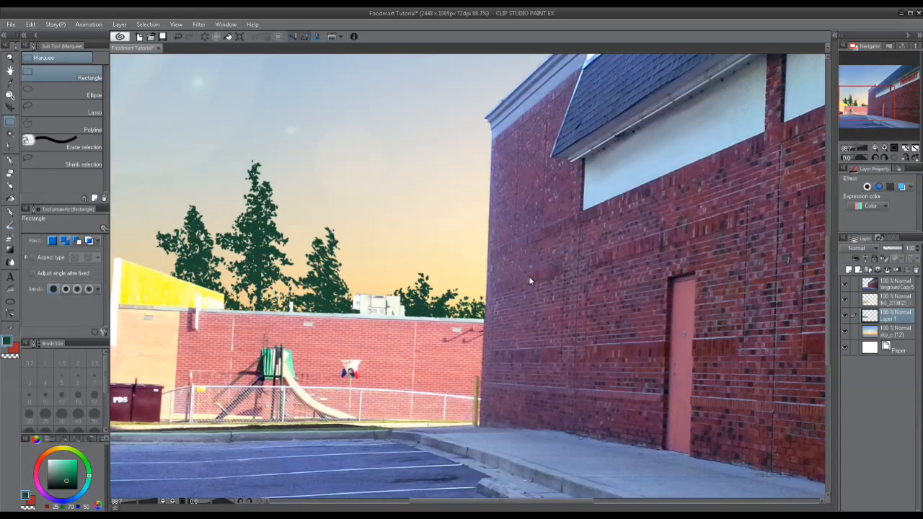
pyautogui.scroll(-2, 529, 276)
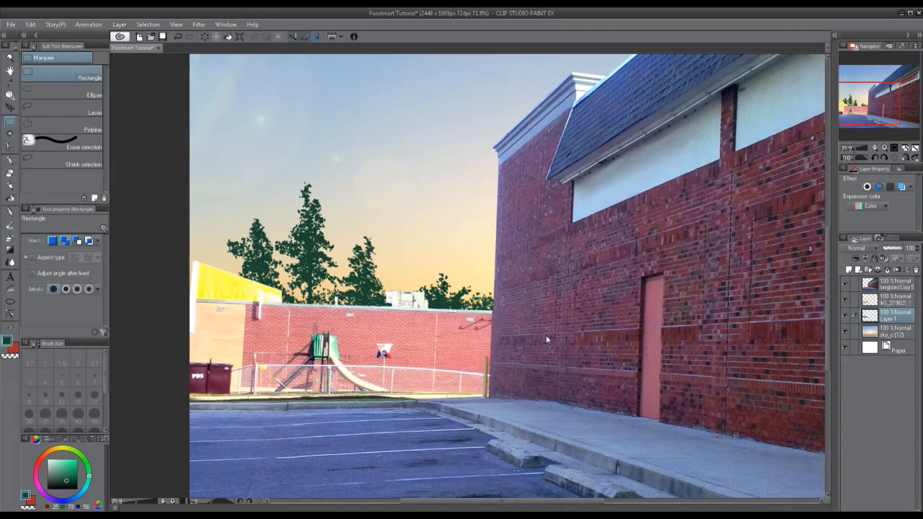
pyautogui.moveTo(566, 350); pyautogui.dragTo(499, 367)
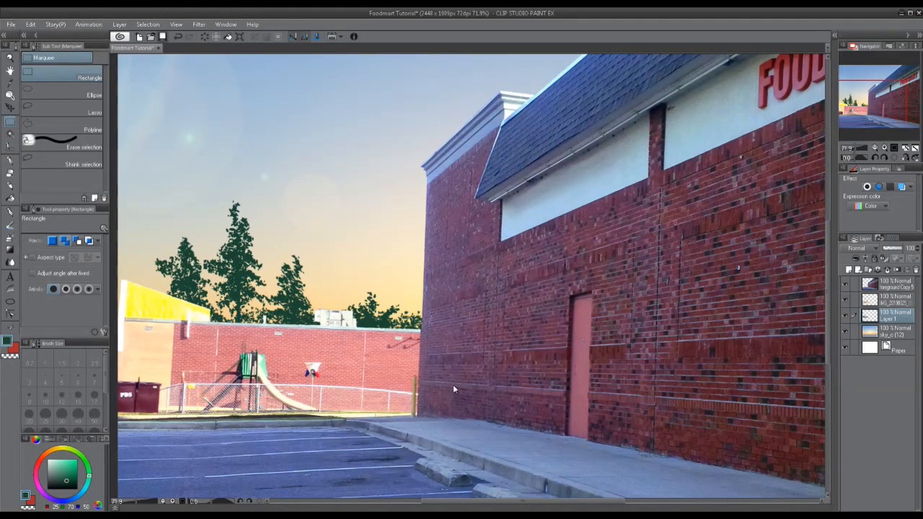
pyautogui.hotkey('ctrl', 's')
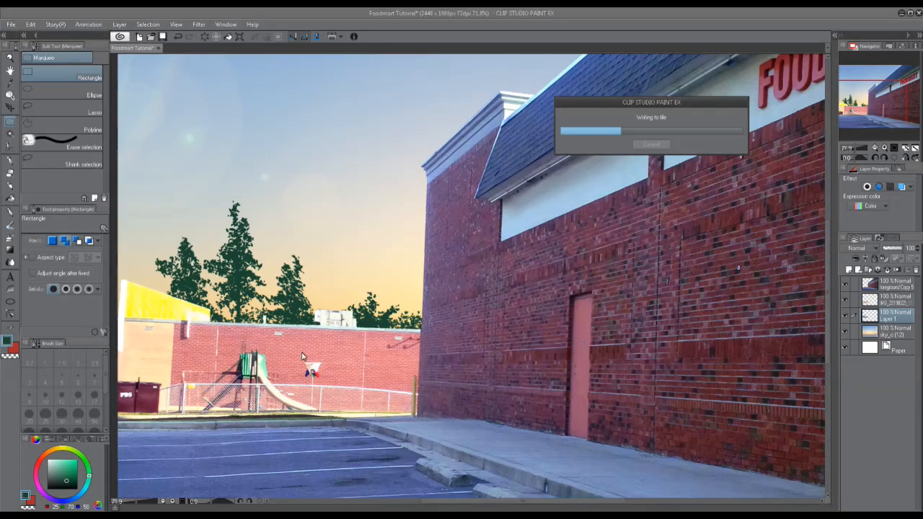
# Step: Darken the foreground building layer by setting its luminosity to -50, using the Foodmart.png image as reference
pyautogui.moveTo(369, 292); pyautogui.dragTo(359, 275)
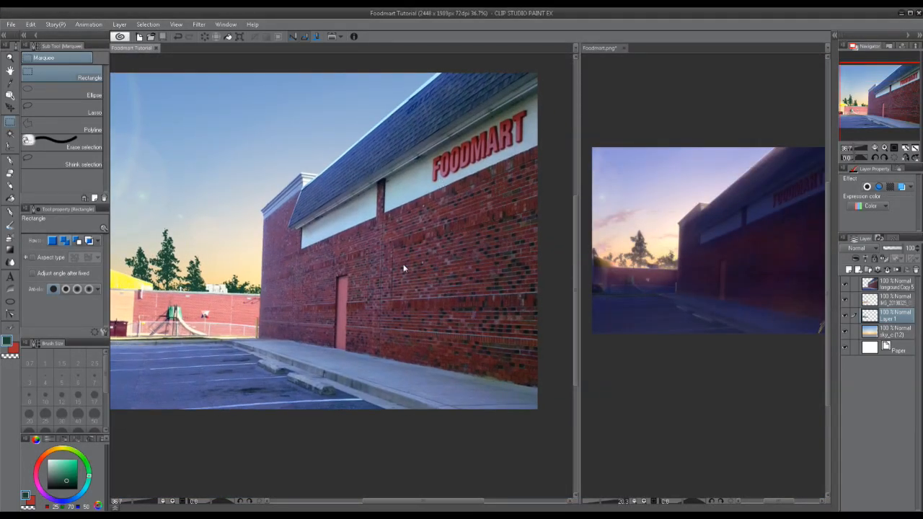
pyautogui.click(896, 298)
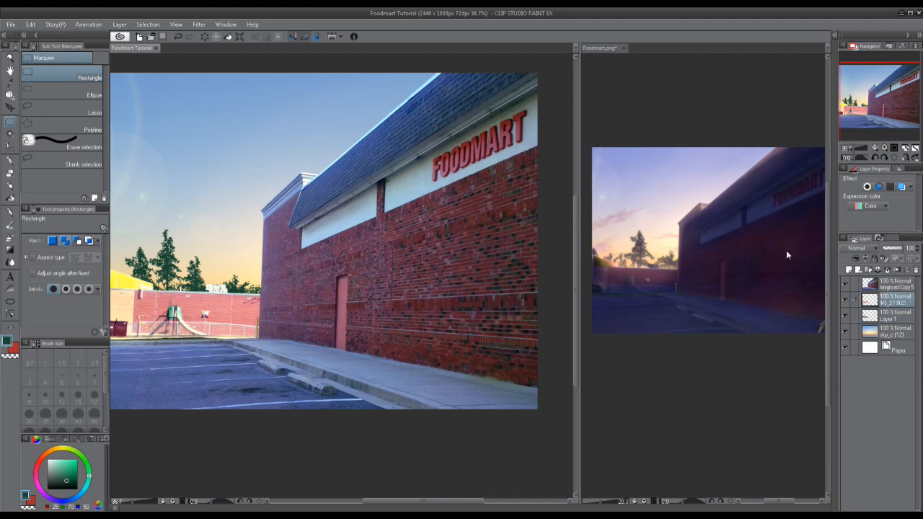
pyautogui.click(896, 286)
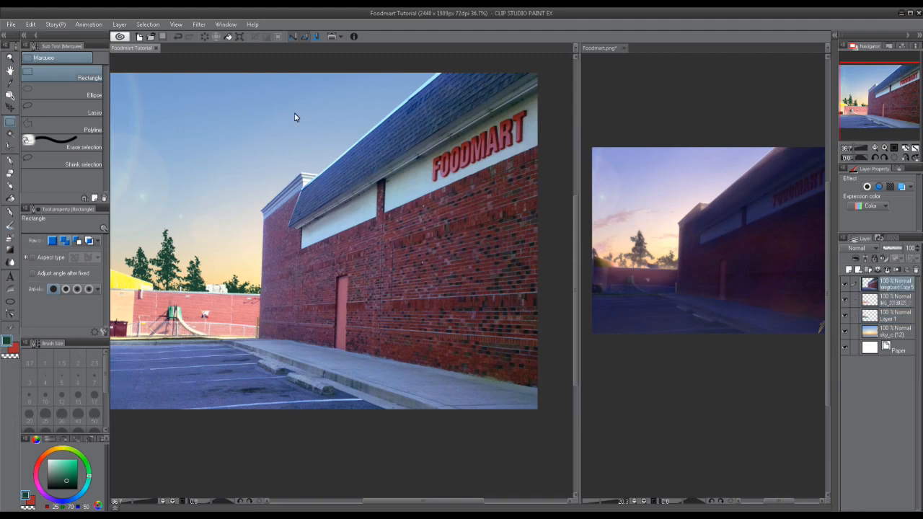
pyautogui.click(30, 23)
pyautogui.moveTo(147, 222)
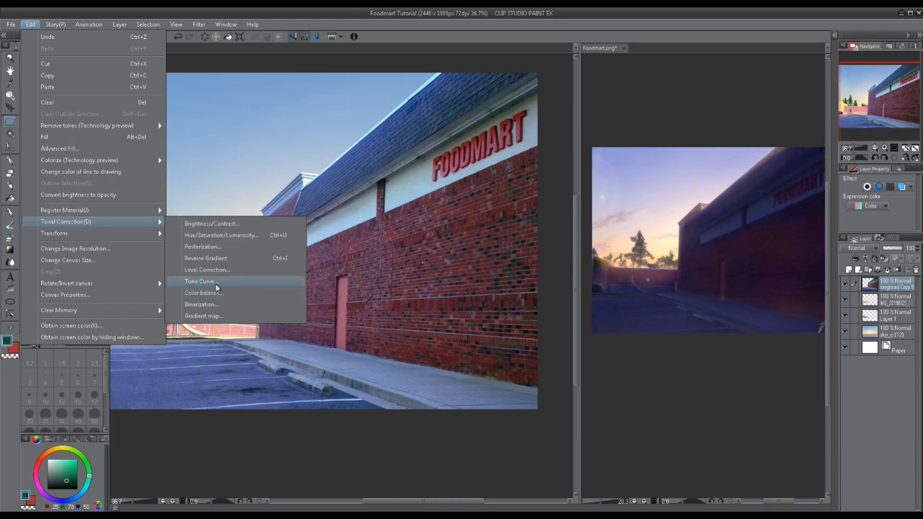
pyautogui.click(222, 235)
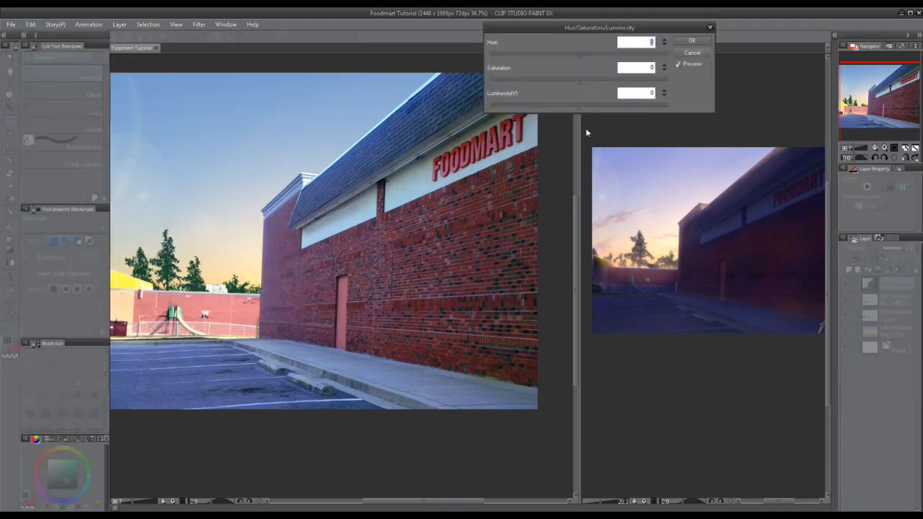
pyautogui.moveTo(552, 104); pyautogui.dragTo(534, 108)
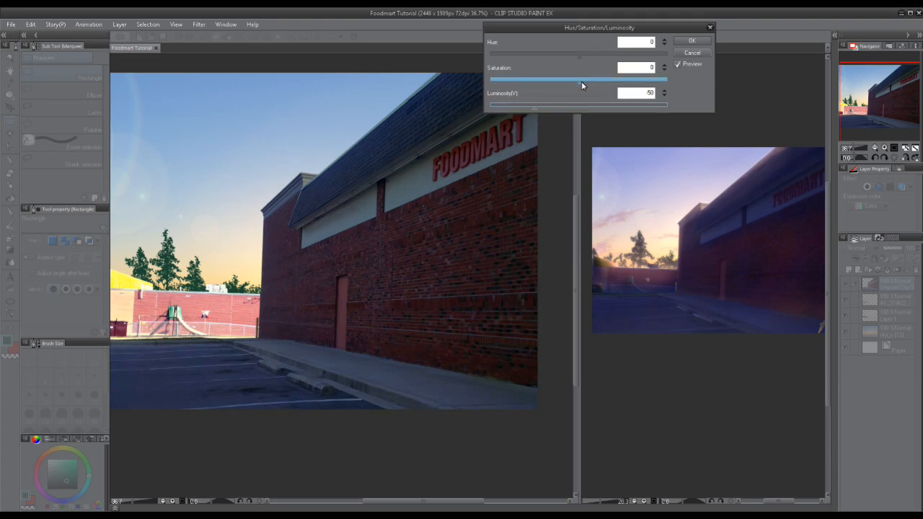
pyautogui.click(693, 41)
# Step: Tint the foreground building layer toward blue by setting its yellow-blue color balance to 23
pyautogui.moveTo(330, 267); pyautogui.dragTo(375, 275)
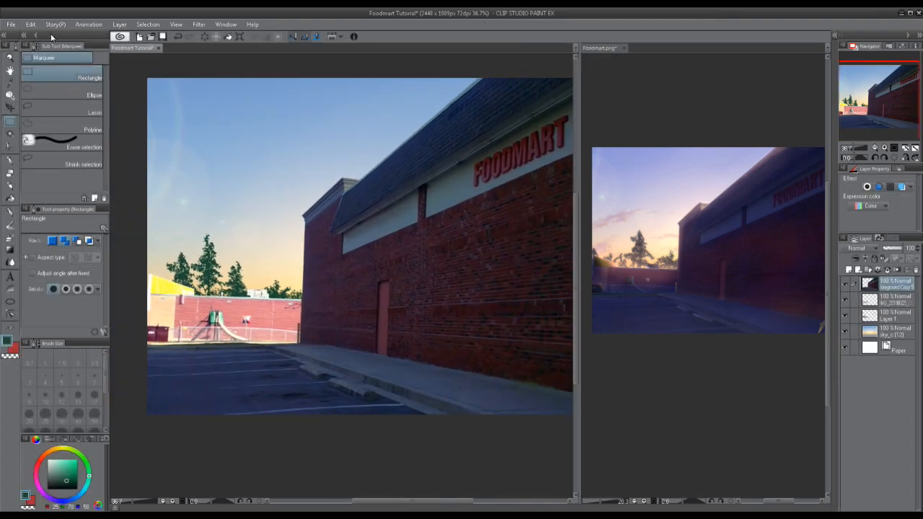
pyautogui.click(30, 23)
pyautogui.moveTo(94, 221)
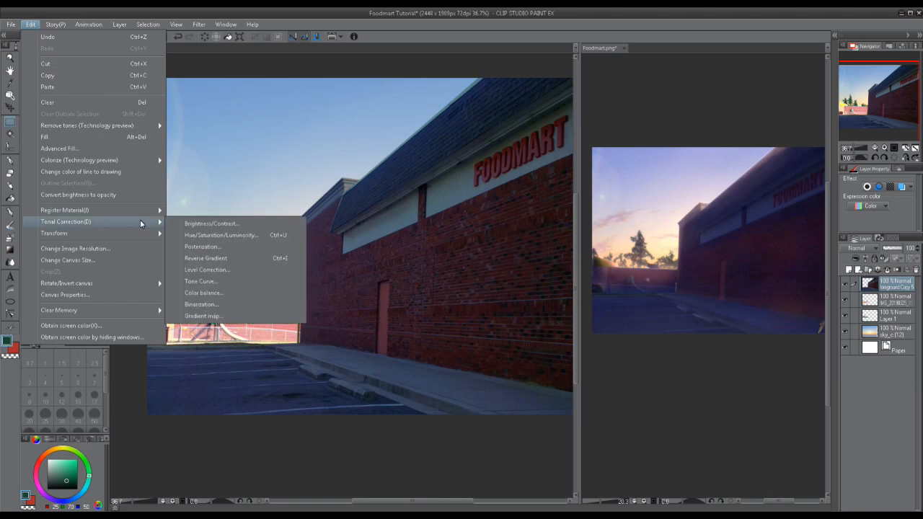
pyautogui.click(219, 290)
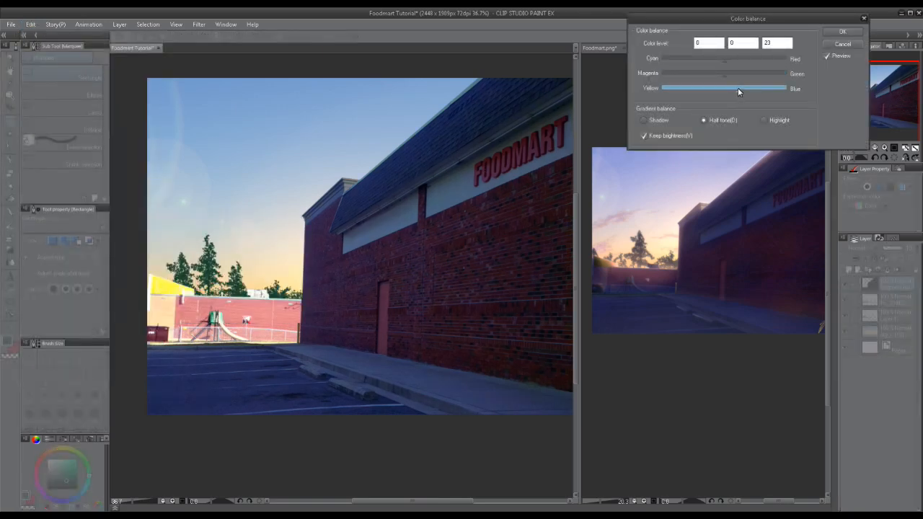
pyautogui.click(842, 32)
# Step: Darken the background wall layer by setting its luminosity to -27 and its saturation to 7
pyautogui.click(884, 301)
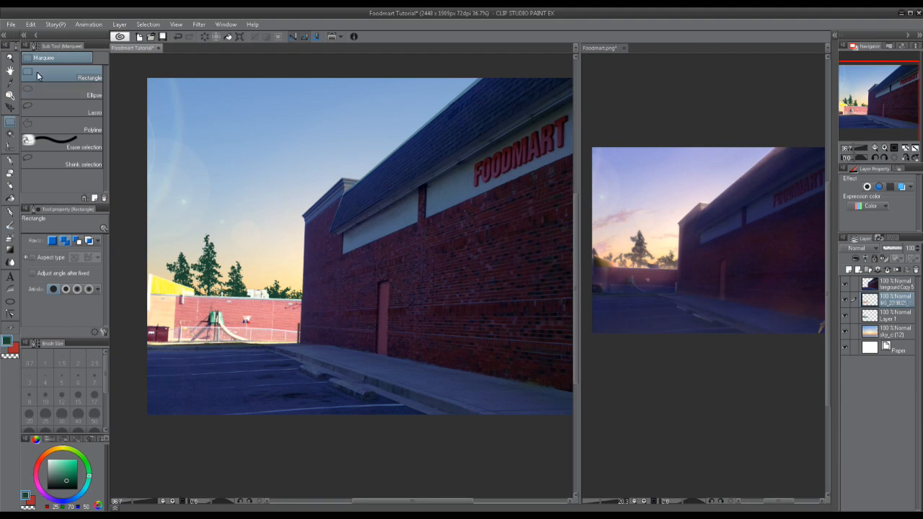
pyautogui.click(31, 24)
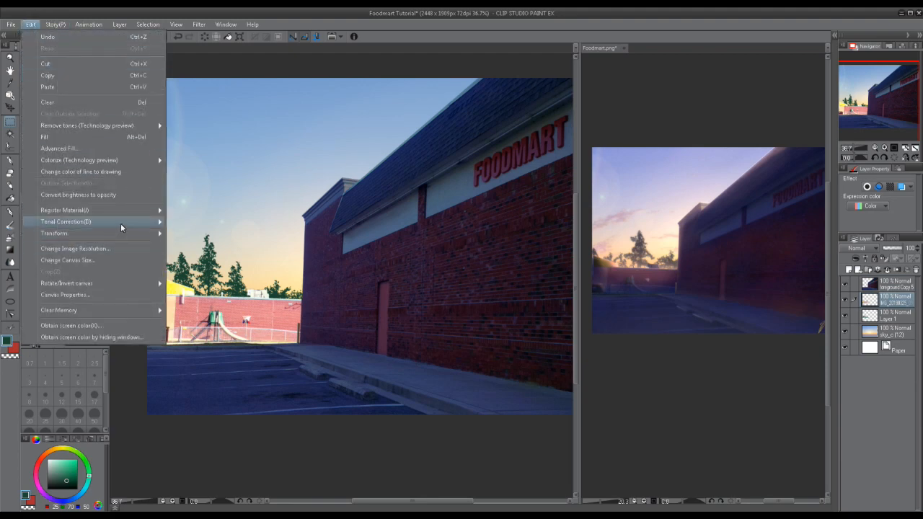
pyautogui.moveTo(121, 222)
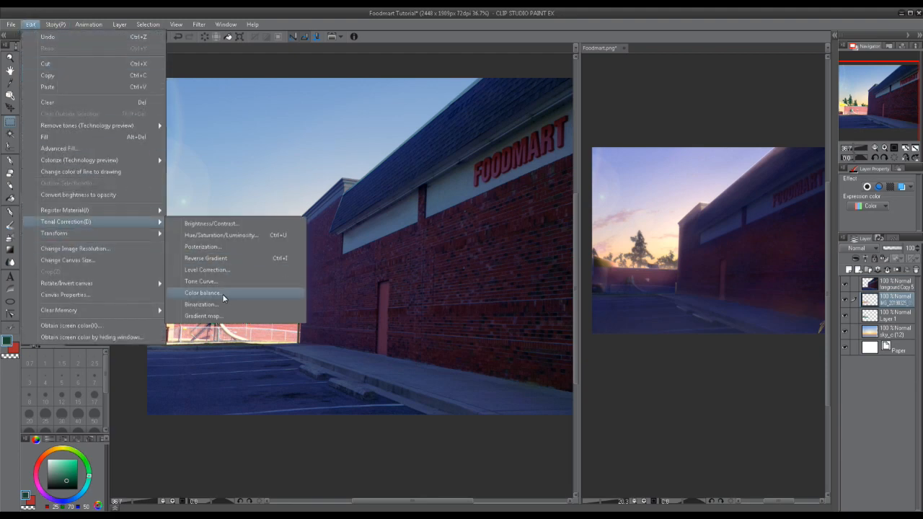
pyautogui.click(254, 235)
pyautogui.moveTo(561, 104); pyautogui.dragTo(556, 105)
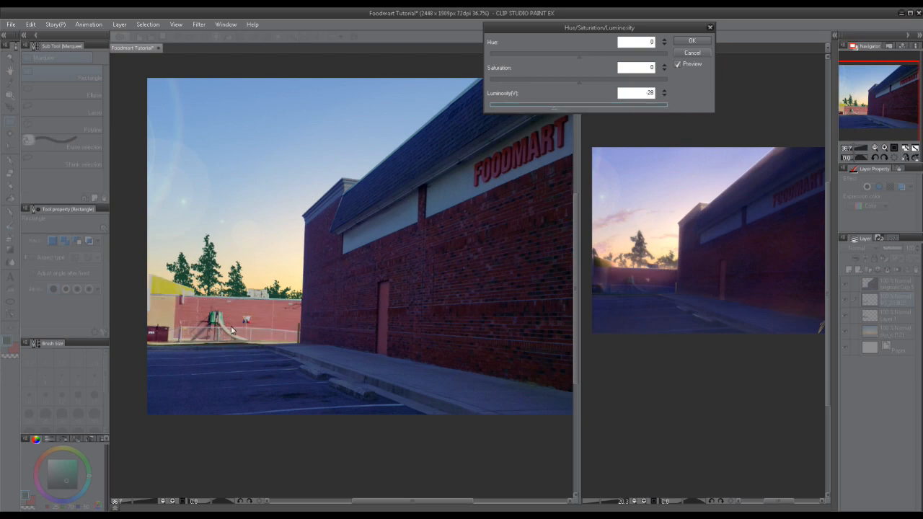
pyautogui.scroll(3, 237, 331)
pyautogui.scroll(2, 242, 334)
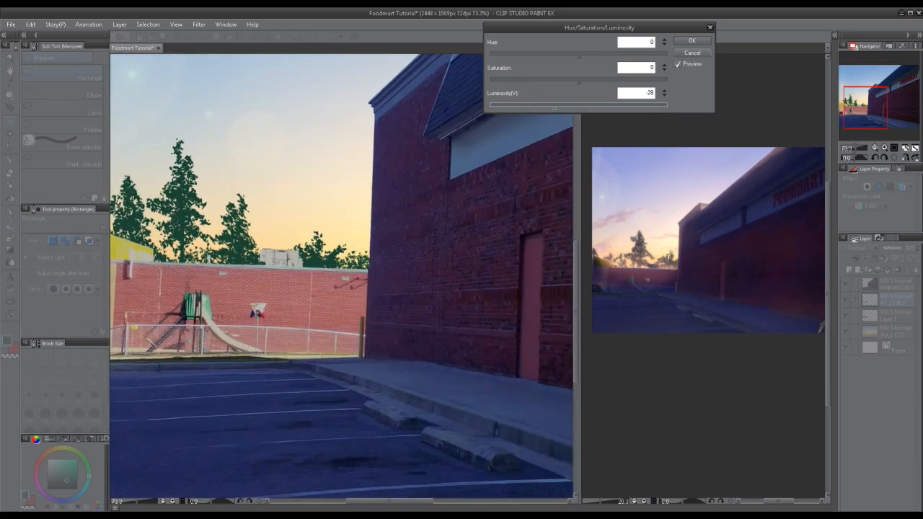
pyautogui.moveTo(323, 289); pyautogui.dragTo(235, 401)
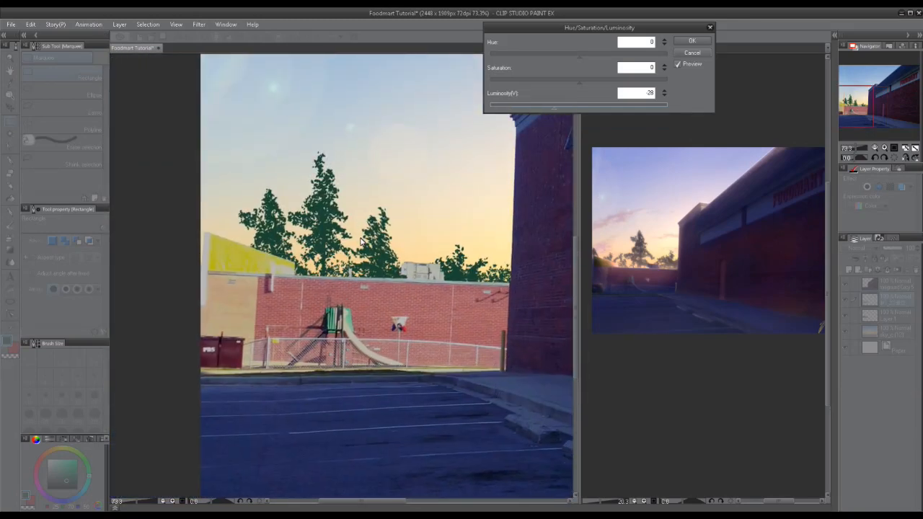
pyautogui.moveTo(392, 289); pyautogui.dragTo(363, 336)
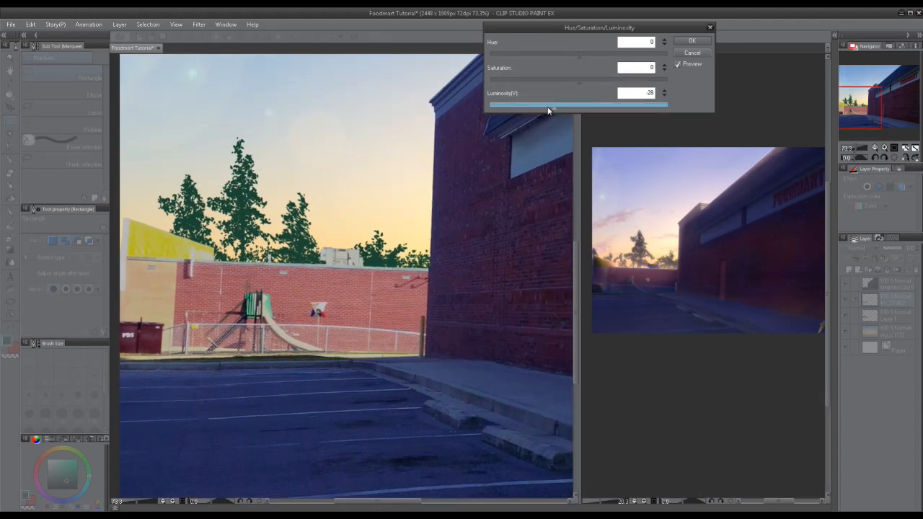
pyautogui.moveTo(551, 108); pyautogui.dragTo(556, 107)
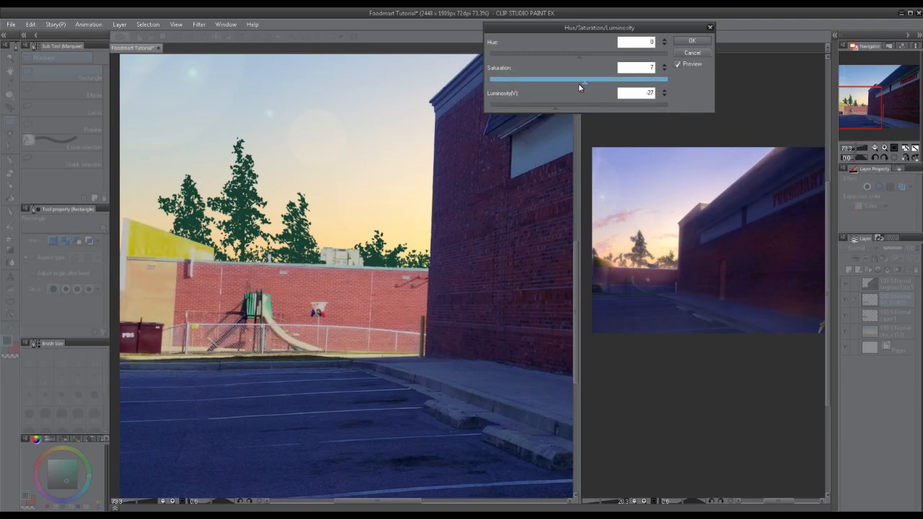
pyautogui.click(691, 42)
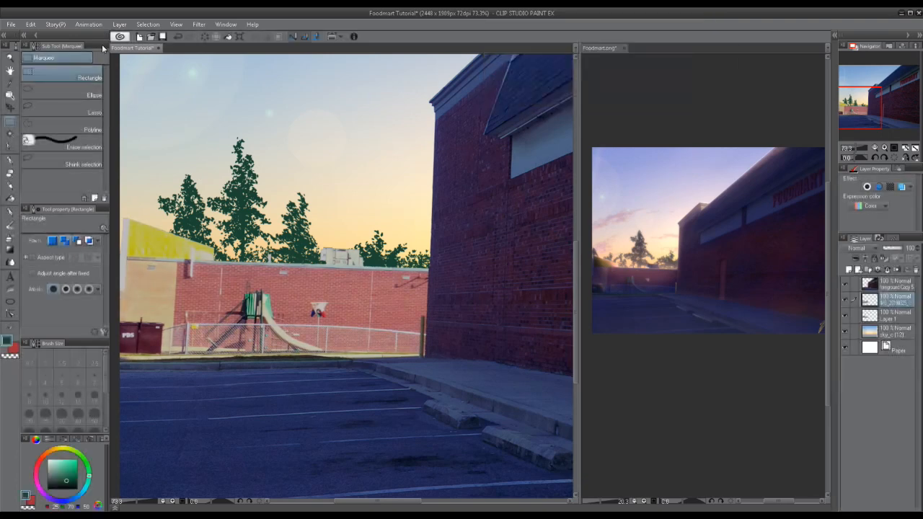
# Step: Tint the background wall layer toward blue by setting its yellow-blue color balance to 38
pyautogui.click(33, 25)
pyautogui.moveTo(121, 217)
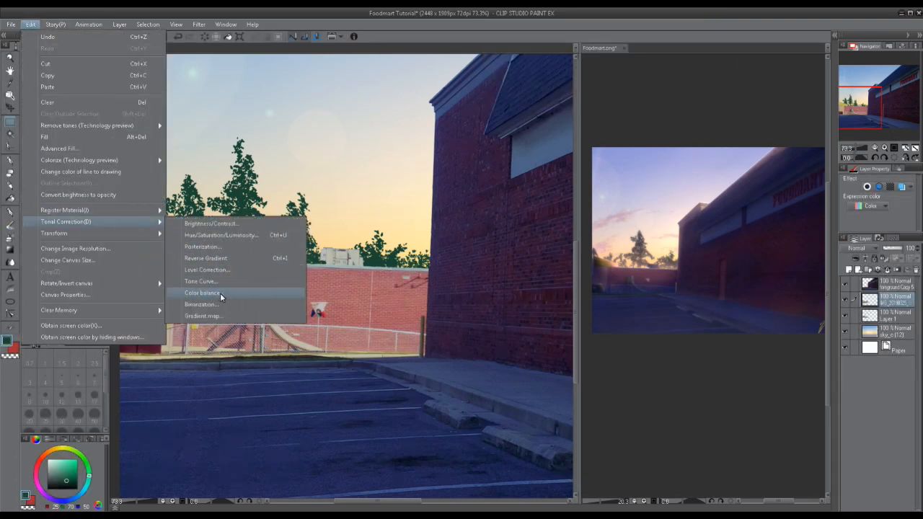
pyautogui.click(220, 292)
pyautogui.moveTo(724, 88); pyautogui.dragTo(751, 81)
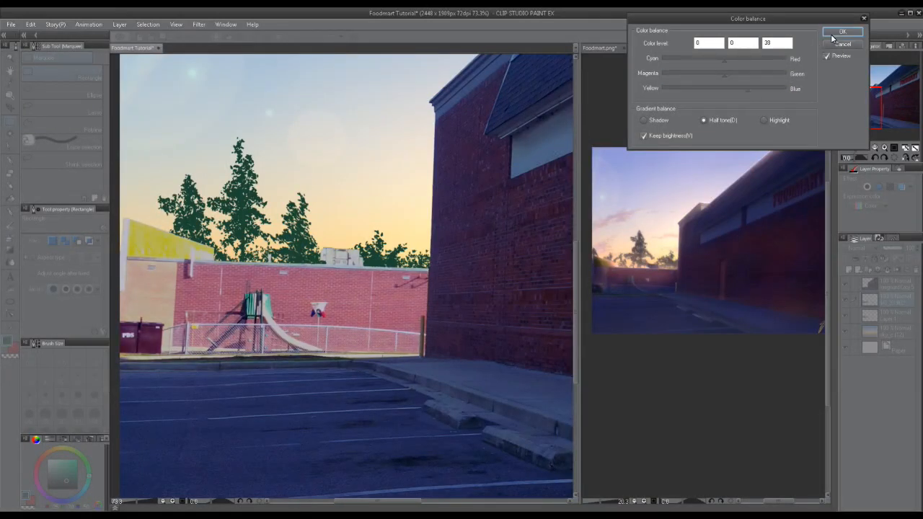
pyautogui.click(833, 35)
# Step: Set the background wall layer's brightness to -22 and contrast to 13
pyautogui.click(31, 25)
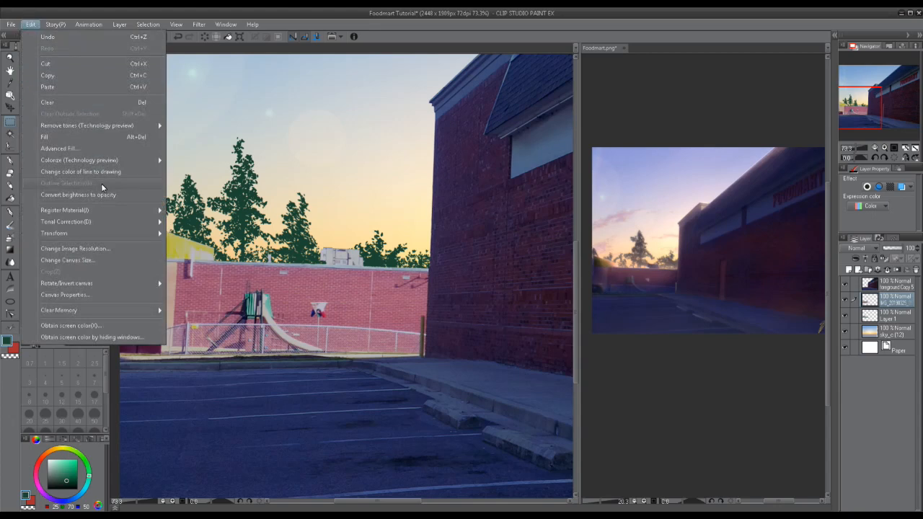
pyautogui.moveTo(127, 220)
pyautogui.click(213, 225)
pyautogui.click(617, 129)
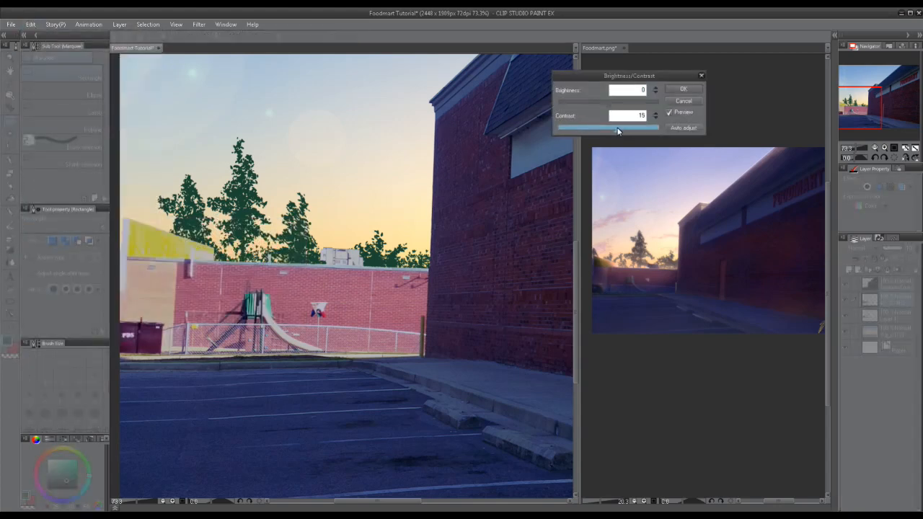
pyautogui.moveTo(606, 102); pyautogui.dragTo(597, 107)
pyautogui.click(614, 127)
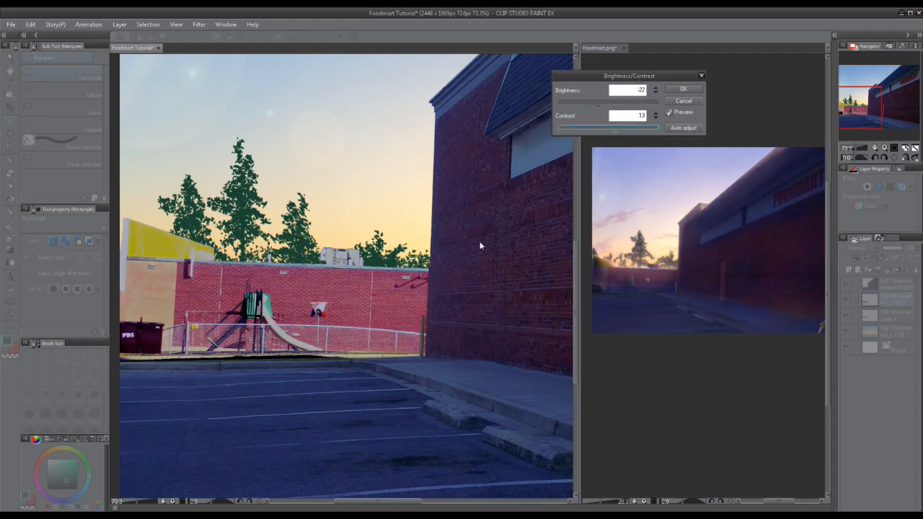
pyautogui.moveTo(378, 263); pyautogui.dragTo(373, 228)
pyautogui.scroll(-2, 390, 242)
pyautogui.moveTo(469, 258); pyautogui.dragTo(418, 337)
pyautogui.click(681, 89)
pyautogui.scroll(-1, 361, 223)
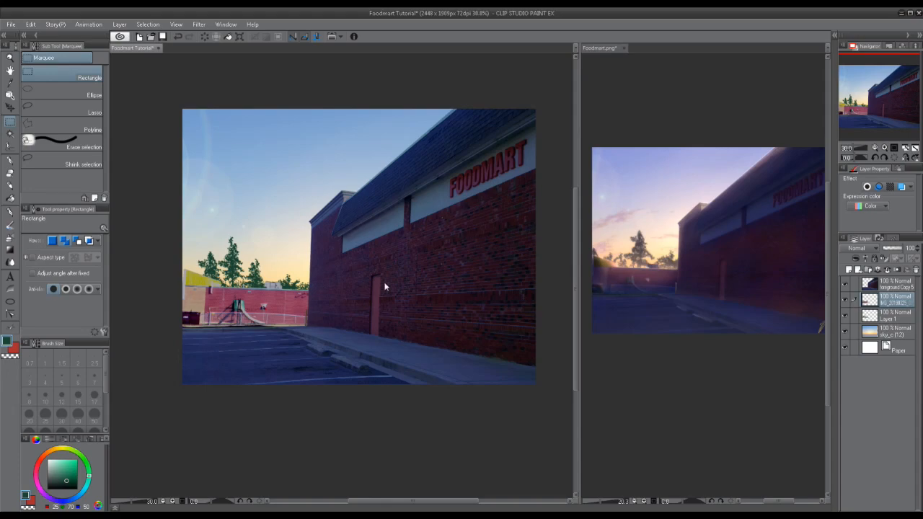
# Step: Examine the trees and background wall closely against the same area of the Foodmart.png reference
pyautogui.scroll(2, 401, 324)
pyautogui.scroll(3, 312, 272)
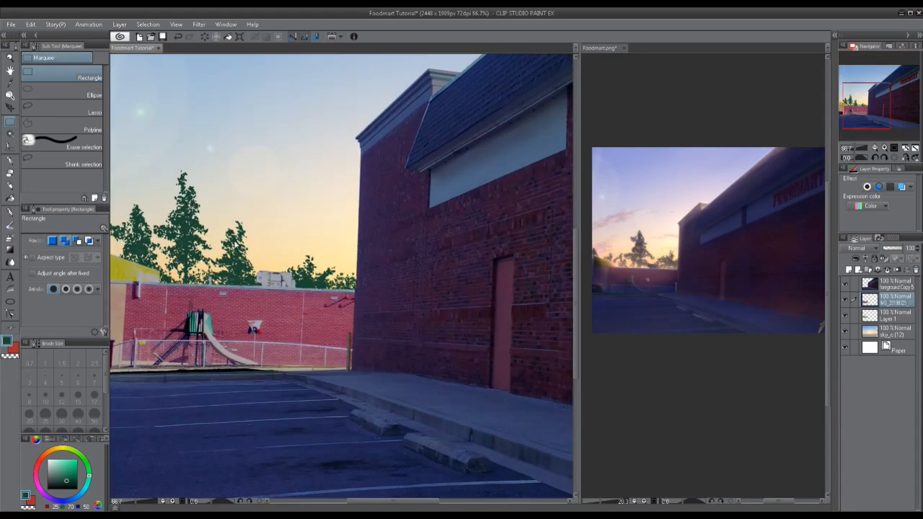
pyautogui.click(667, 222)
pyautogui.scroll(1, 646, 263)
pyautogui.scroll(7, 647, 264)
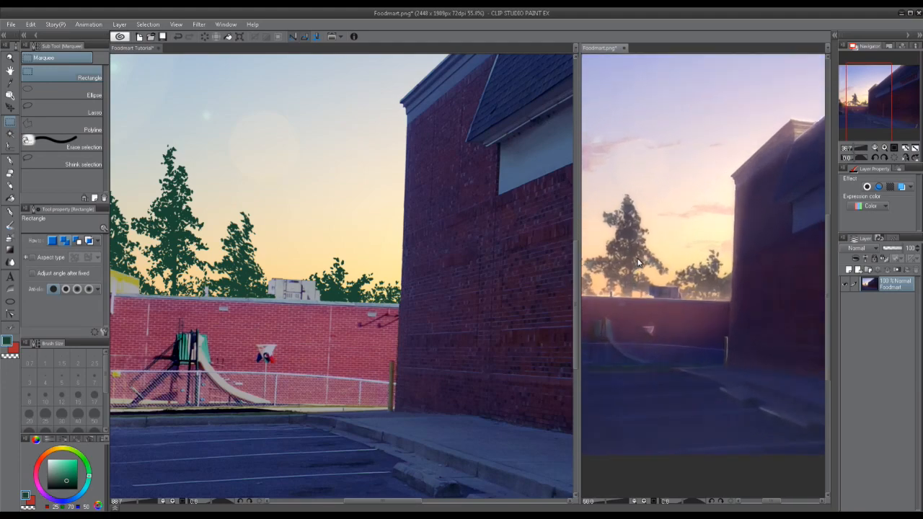
pyautogui.moveTo(722, 298); pyautogui.dragTo(741, 328)
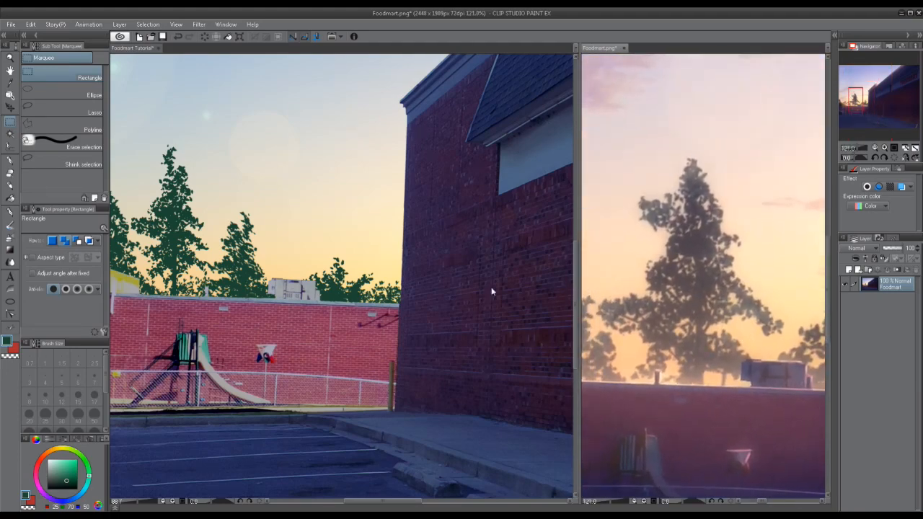
pyautogui.click(195, 232)
pyautogui.scroll(2, 180, 238)
pyautogui.moveTo(309, 224); pyautogui.dragTo(418, 332)
pyautogui.scroll(-2, 534, 292)
pyautogui.moveTo(540, 300); pyautogui.dragTo(496, 260)
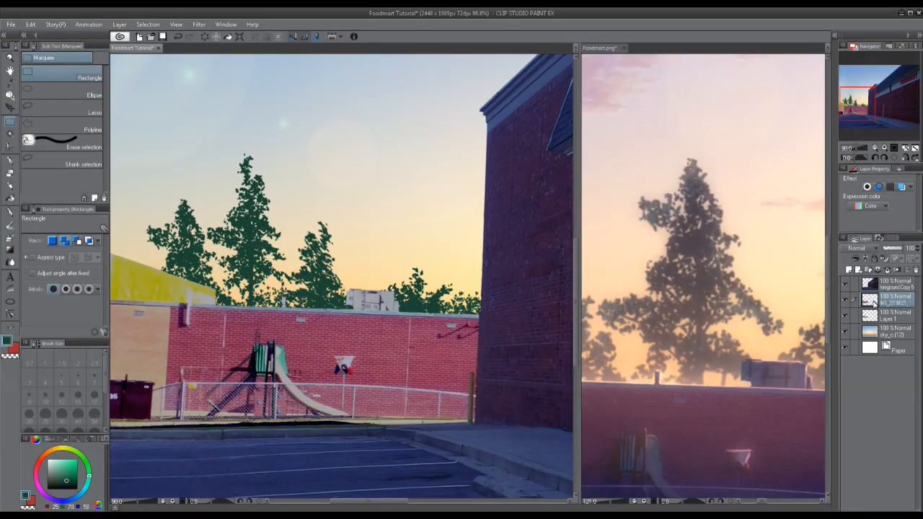
# Step: Create a selection from the tree layer, Layer 1, and expand the selected area
pyautogui.rightClick(893, 319)
pyautogui.moveTo(851, 190)
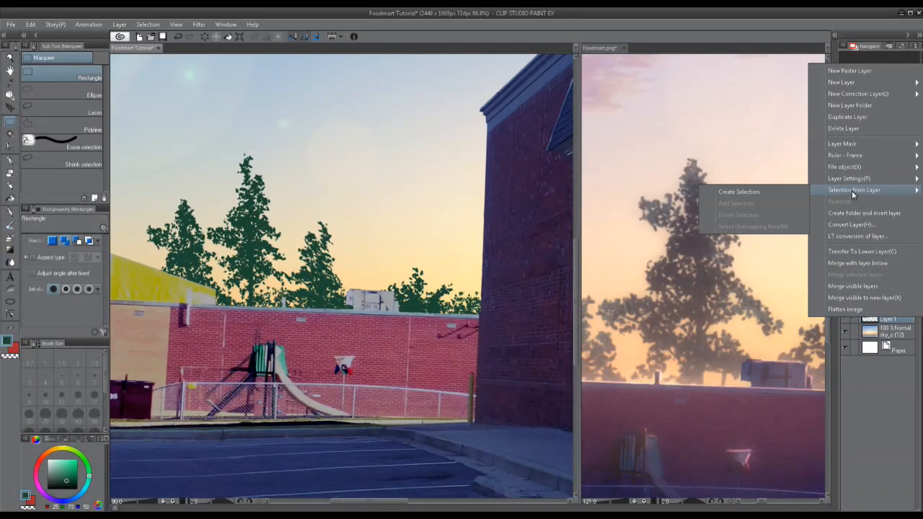
pyautogui.click(762, 191)
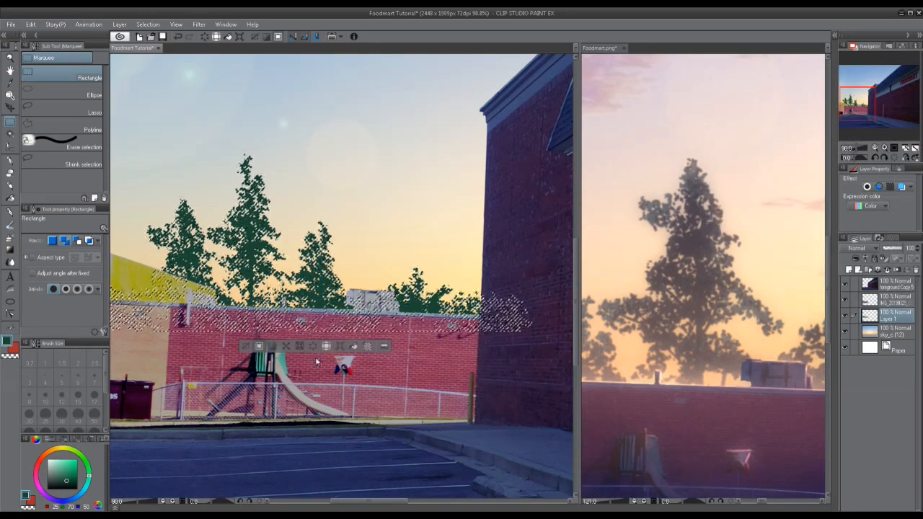
pyautogui.click(289, 346)
pyautogui.click(518, 249)
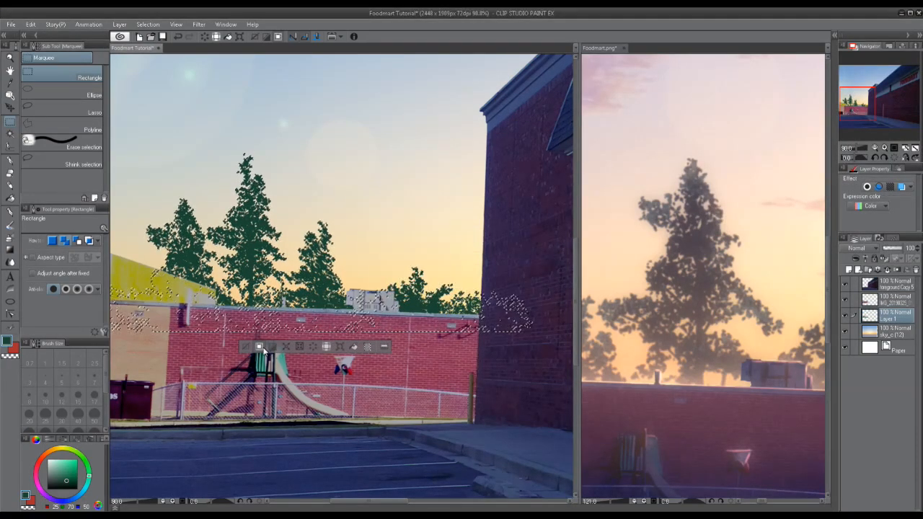
pyautogui.moveTo(521, 314); pyautogui.dragTo(580, 321)
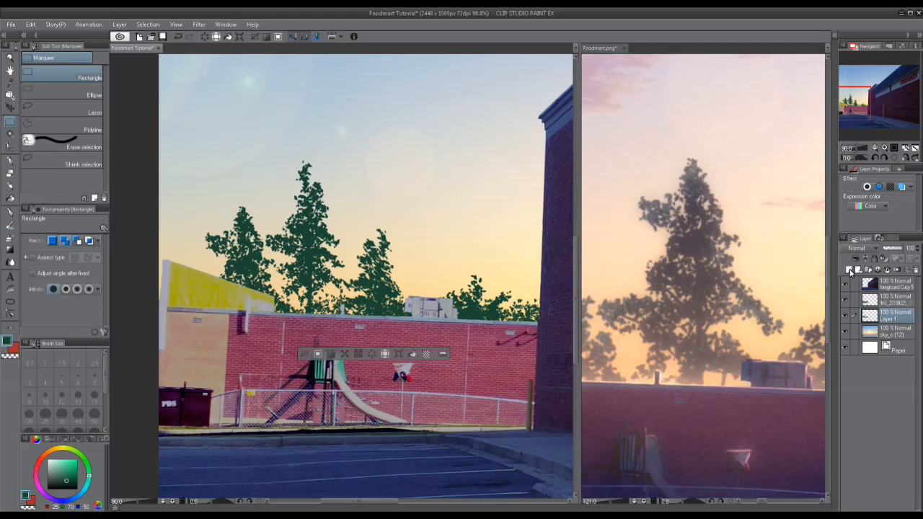
pyautogui.click(849, 269)
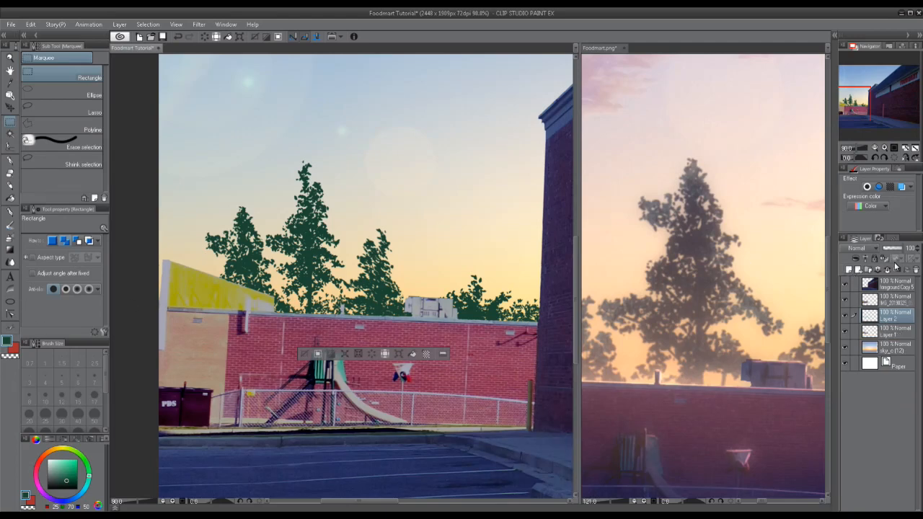
pyautogui.click(916, 270)
pyautogui.hotkey('ctrl', 'z')
pyautogui.hotkey('ctrl', 'y')
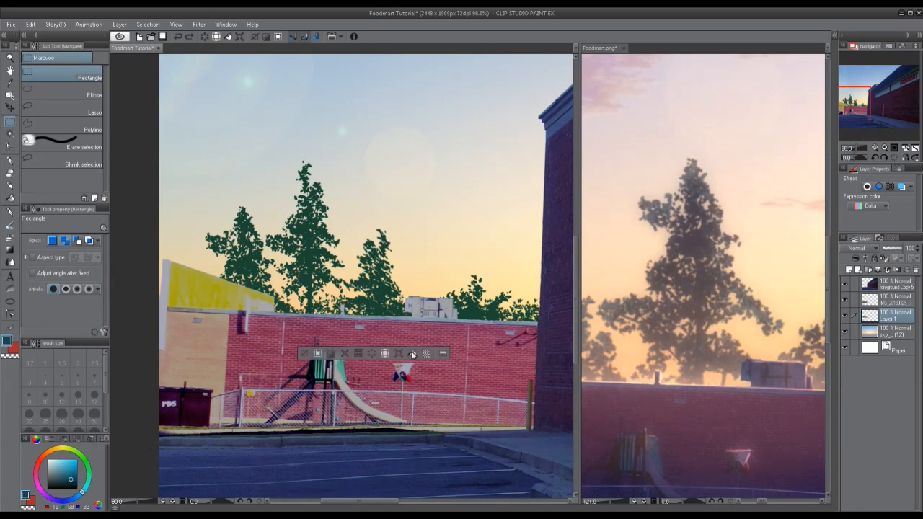
# Step: Fill the selected trees with dark blue and add a raster layer above them, with the selection expanded by 1 px
pyautogui.click(847, 269)
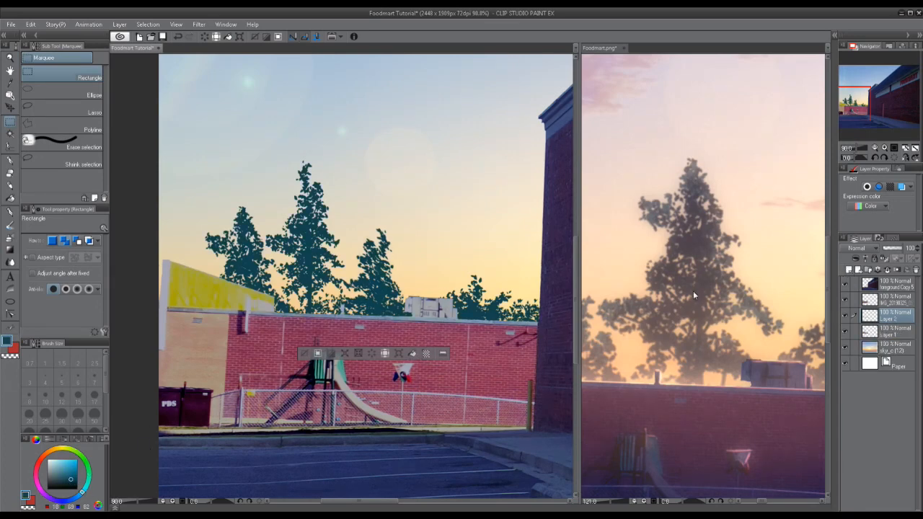
pyautogui.click(343, 354)
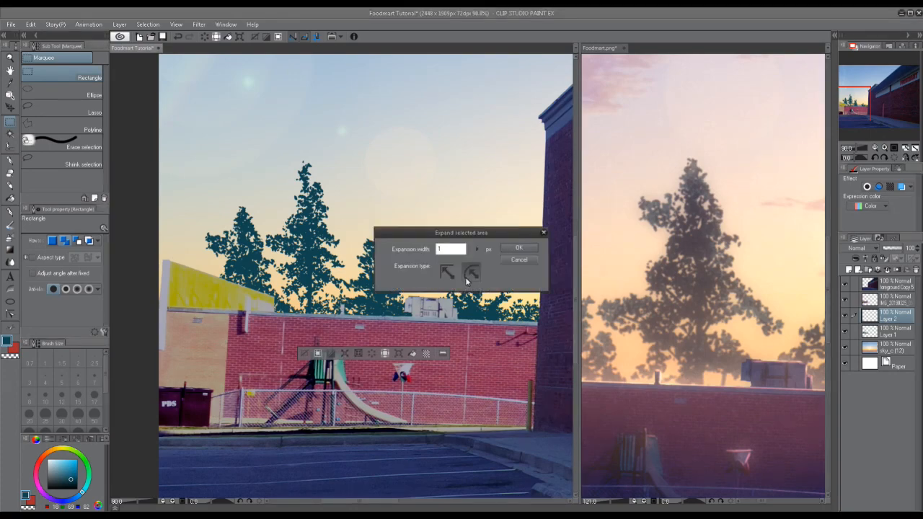
pyautogui.click(519, 248)
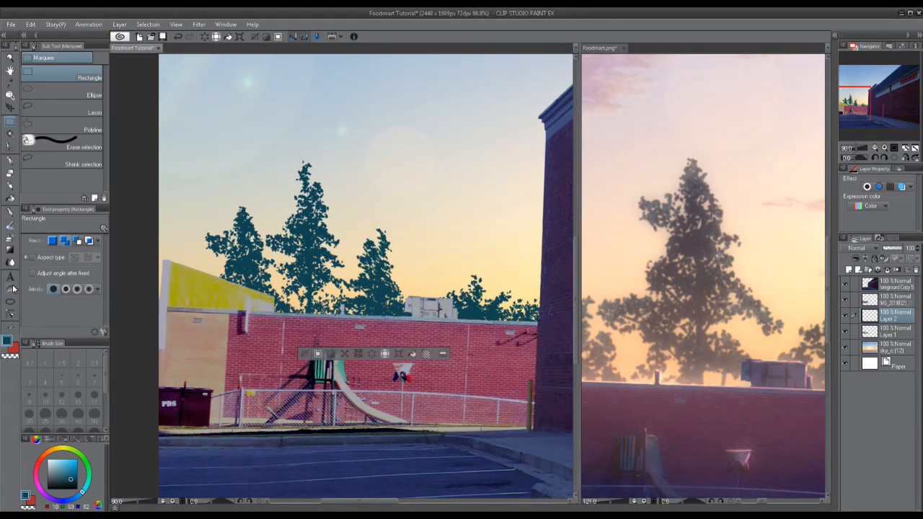
# Step: Stamp near-black foliage over the trees on Layer 2 with the decoration foliage brush at size 50
pyautogui.click(11, 326)
pyautogui.scroll(3, 306, 249)
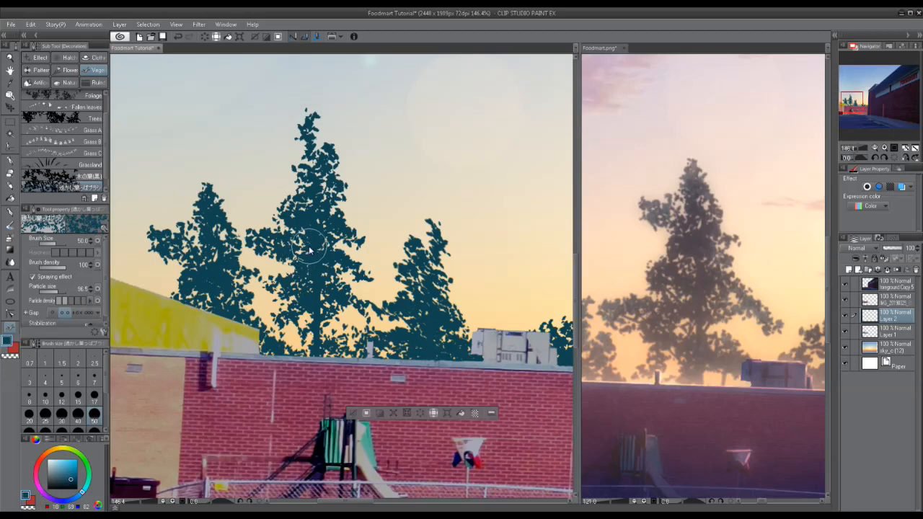
pyautogui.moveTo(66, 485); pyautogui.dragTo(62, 485)
pyautogui.moveTo(299, 220)
pyautogui.mouseDown()
pyautogui.moveTo(300, 171)
pyautogui.moveTo(314, 201)
pyautogui.moveTo(311, 269)
pyautogui.moveTo(290, 231)
pyautogui.moveTo(292, 247)
pyautogui.moveTo(319, 271)
pyautogui.moveTo(306, 199)
pyautogui.moveTo(318, 309)
pyautogui.moveTo(295, 327)
pyautogui.moveTo(204, 345)
pyautogui.moveTo(201, 296)
pyautogui.moveTo(203, 342)
pyautogui.moveTo(432, 314)
pyautogui.mouseUp()
pyautogui.hotkey('ctrl', 'z')
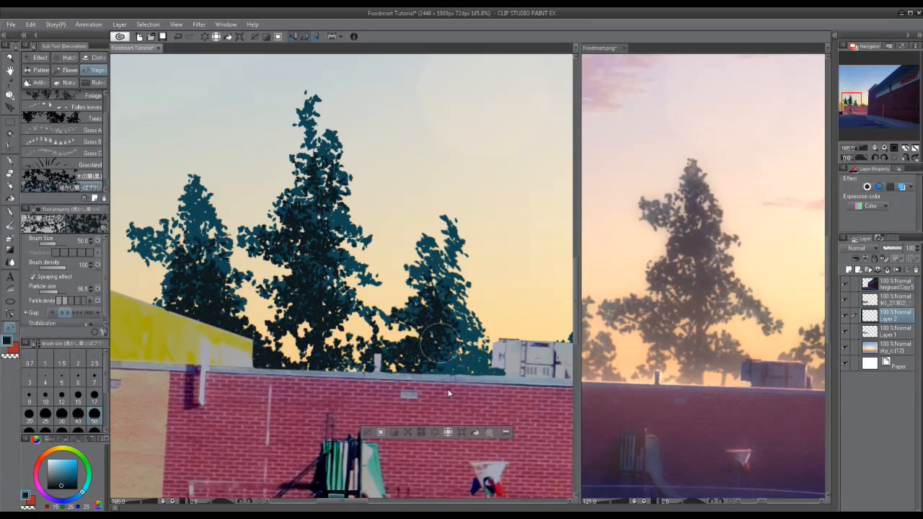
# Step: Reduce the foliage brush to size 21.8 and particle size 87.7 and stamp finer leaf texture on the trees
pyautogui.scroll(-3, 361, 199)
pyautogui.hotkey('ctrl', 'z')
pyautogui.moveTo(59, 291); pyautogui.dragTo(57, 291)
pyautogui.moveTo(57, 243); pyautogui.dragTo(55, 245)
pyautogui.moveTo(251, 204); pyautogui.dragTo(225, 245)
pyautogui.hotkey('ctrl', 'z')
pyautogui.moveTo(55, 244); pyautogui.dragTo(56, 244)
pyautogui.moveTo(248, 198); pyautogui.dragTo(242, 245)
pyautogui.moveTo(418, 242); pyautogui.dragTo(415, 278)
# Step: Break up the dark foliage on the trees by brushing leaf-shaped gaps with the transparent color
pyautogui.press('c')
pyautogui.moveTo(245, 196); pyautogui.dragTo(248, 263)
pyautogui.moveTo(321, 196); pyautogui.dragTo(310, 272)
pyautogui.scroll(-4, 433, 231)
pyautogui.moveTo(385, 168); pyautogui.dragTo(346, 245)
pyautogui.scroll(1, 346, 245)
# Step: Add a new layer and stamp lighter teal leaf highlights on the trees with the foliage brush
pyautogui.hotkey('ctrl', 'shift', 'n')
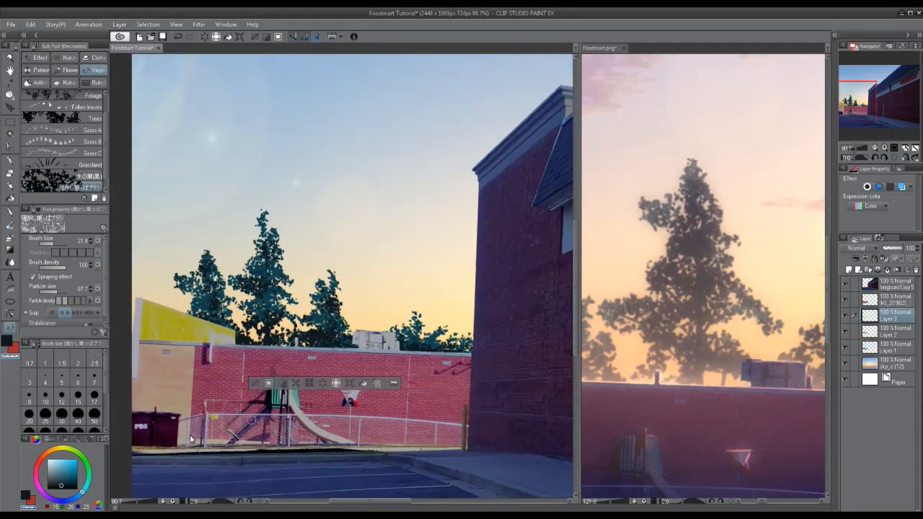
pyautogui.click(86, 488)
pyautogui.click(63, 474)
pyautogui.moveTo(271, 220); pyautogui.dragTo(292, 286)
pyautogui.moveTo(212, 253); pyautogui.dragTo(222, 281)
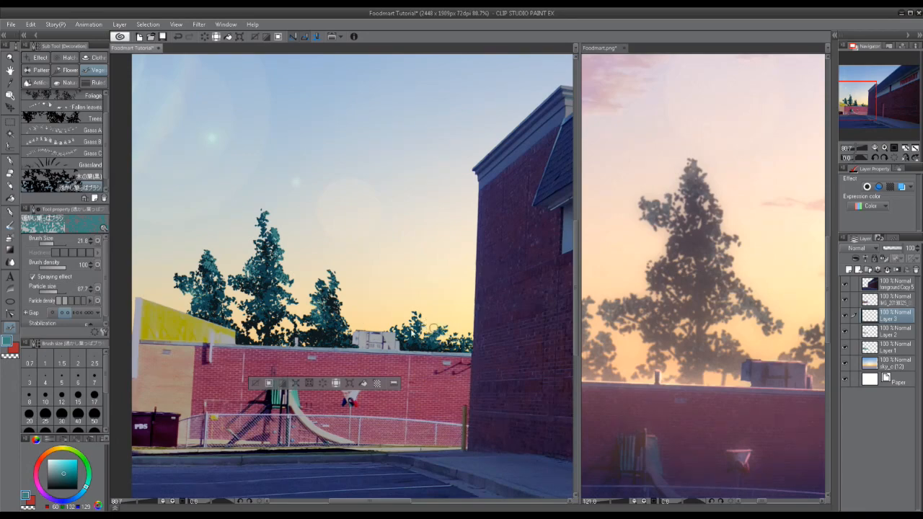
# Step: Clear the selection and merge the highlight and shadow foliage layers down into Layer 1
pyautogui.click(252, 383)
pyautogui.scroll(-5, 534, 266)
pyautogui.moveTo(454, 272); pyautogui.dragTo(276, 284)
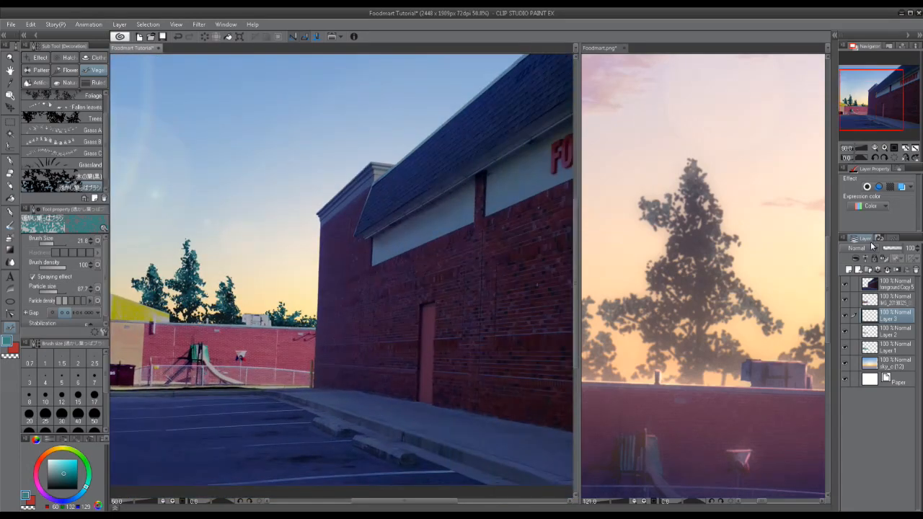
pyautogui.click(888, 270)
pyautogui.click(895, 270)
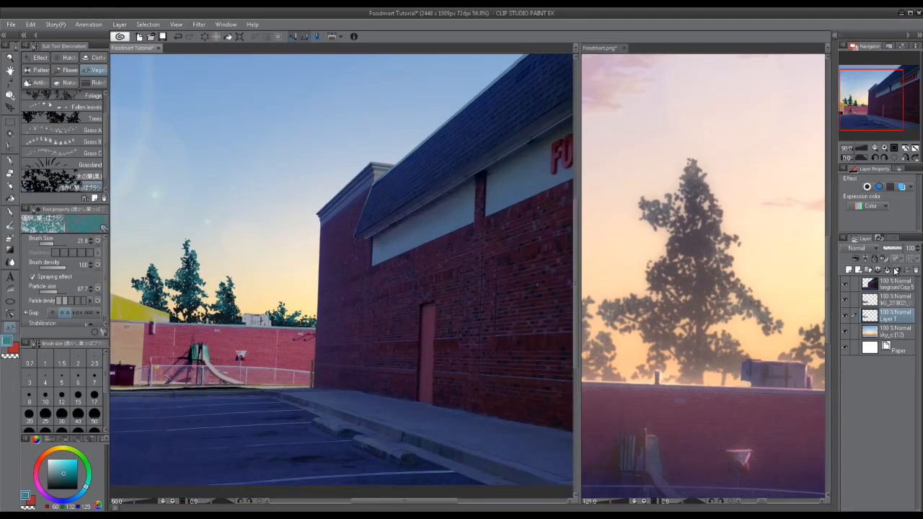
# Step: Place a copy of the tree layer with a Gaussian blur of about 15 over the sharp original at 50% opacity
pyautogui.click(202, 27)
pyautogui.moveTo(216, 35)
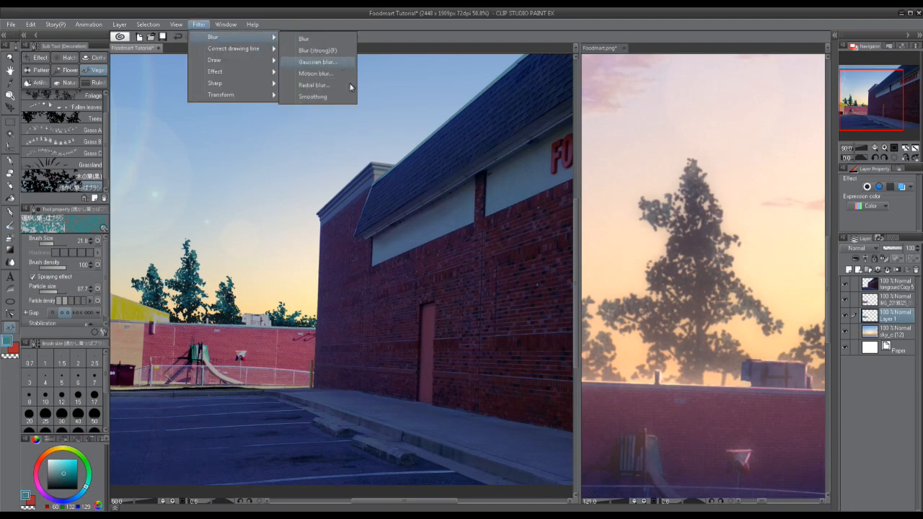
pyautogui.click(308, 61)
pyautogui.moveTo(613, 103); pyautogui.dragTo(568, 105)
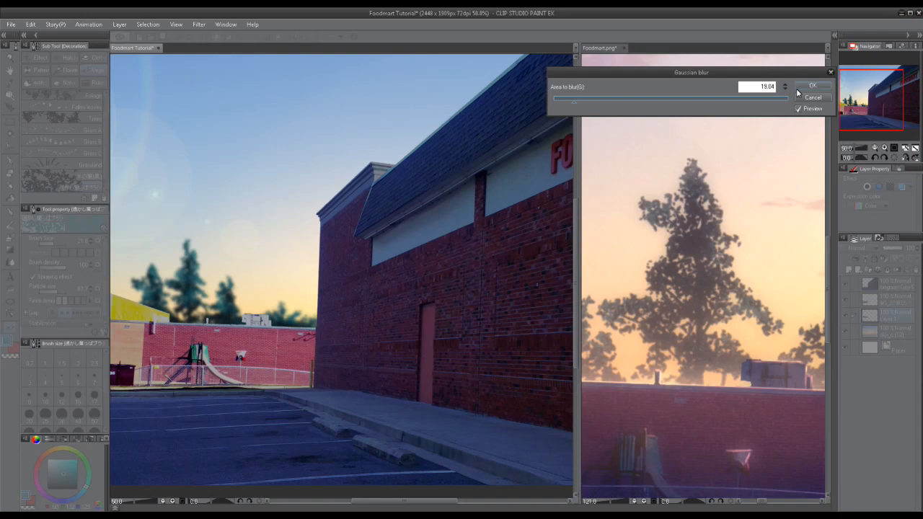
pyautogui.click(804, 85)
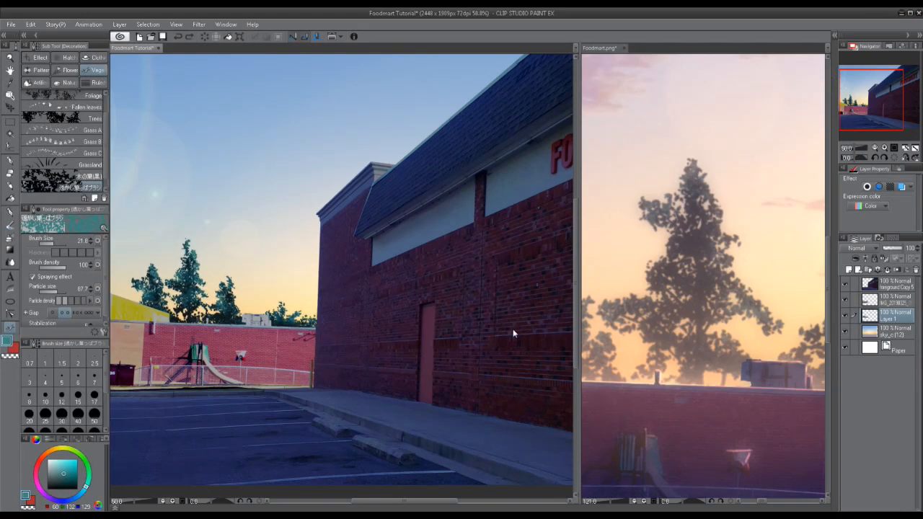
pyautogui.hotkey('ctrl', 'y')
pyautogui.hotkey('ctrl', 'y')
pyautogui.click(893, 252)
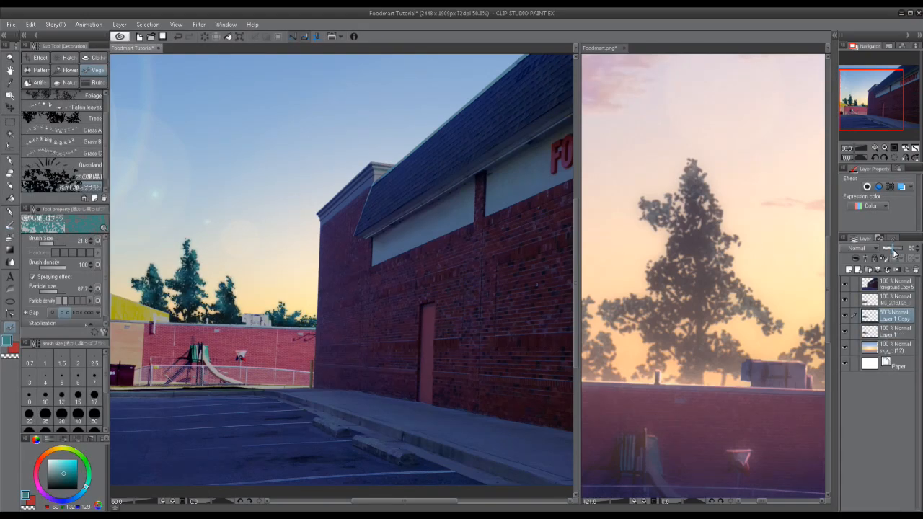
# Step: Raise the blurred tree copy's opacity to 79% for a stronger glow around the foliage
pyautogui.scroll(3, 407, 319)
pyautogui.moveTo(408, 319); pyautogui.dragTo(463, 317)
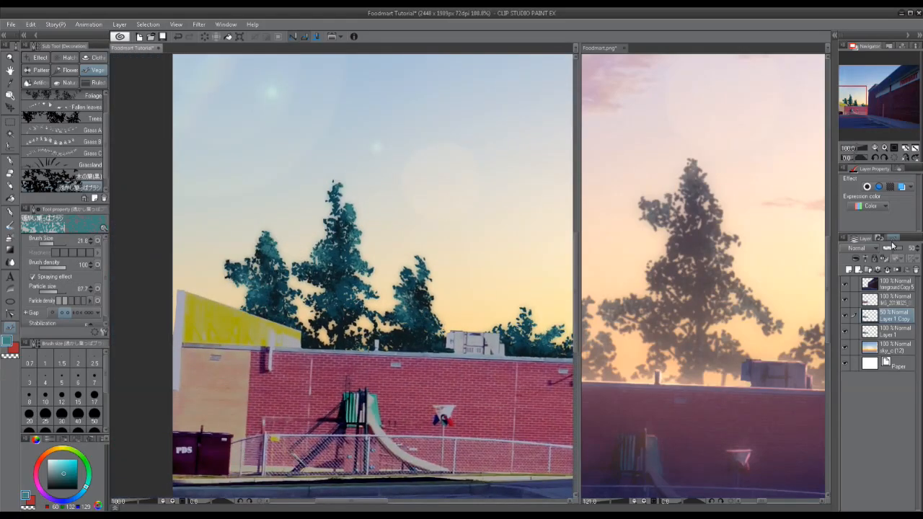
pyautogui.scroll(5, 369, 284)
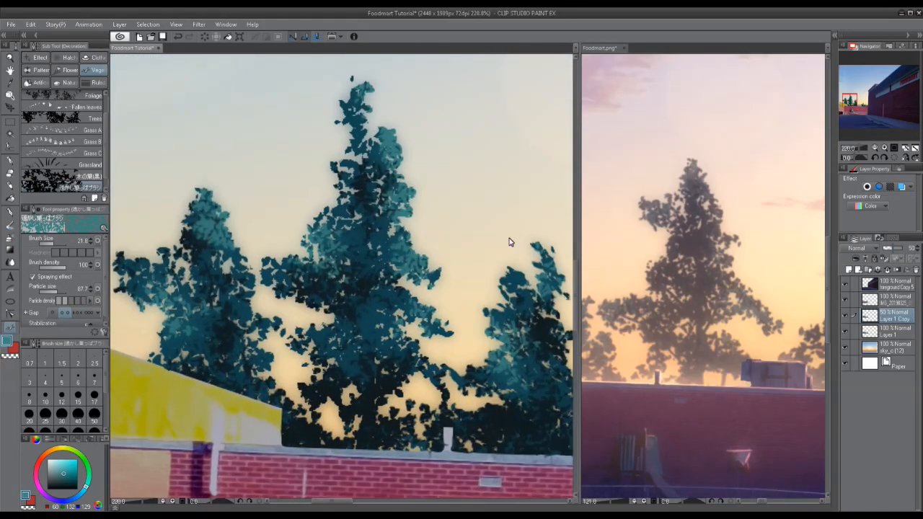
pyautogui.moveTo(313, 333); pyautogui.dragTo(280, 329)
pyautogui.click(897, 249)
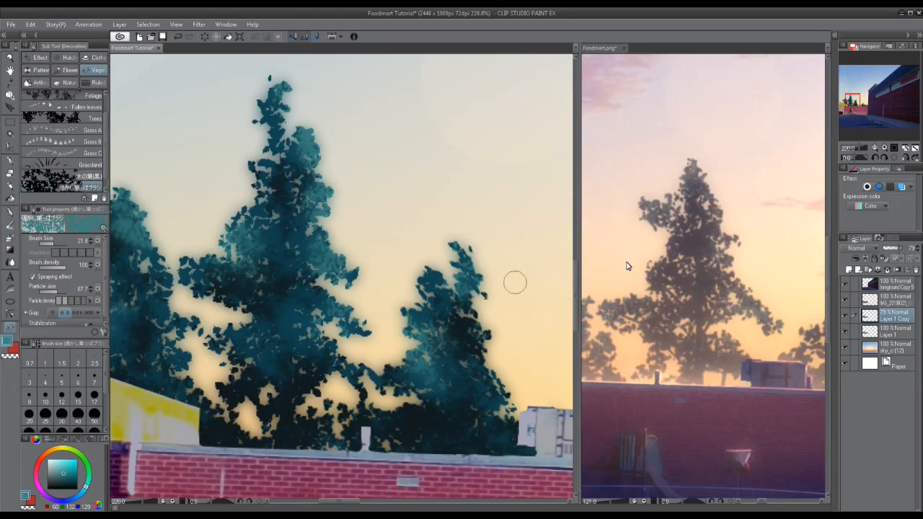
# Step: Check the trees with Layer 1 hidden and shown, and compare the whole scene with the Foodmart reference image
pyautogui.scroll(-5, 416, 300)
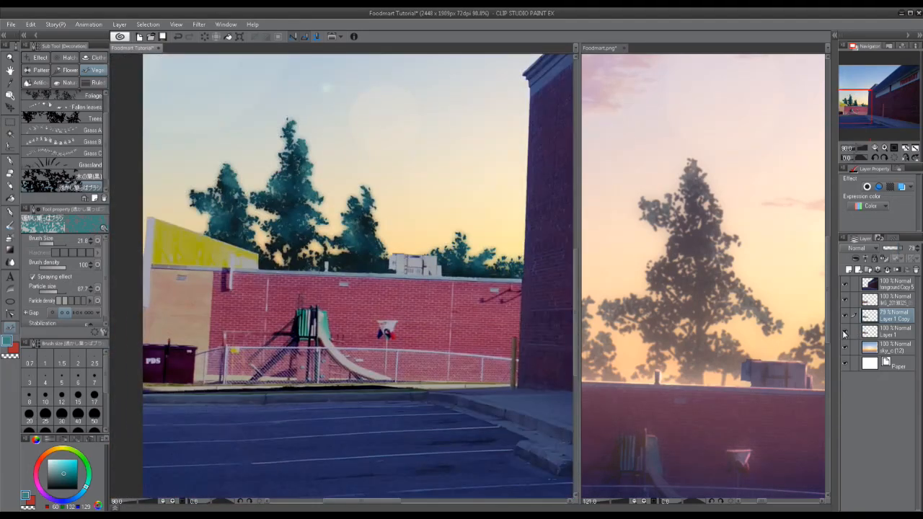
pyautogui.click(845, 333)
pyautogui.click(844, 333)
pyautogui.scroll(-5, 334, 286)
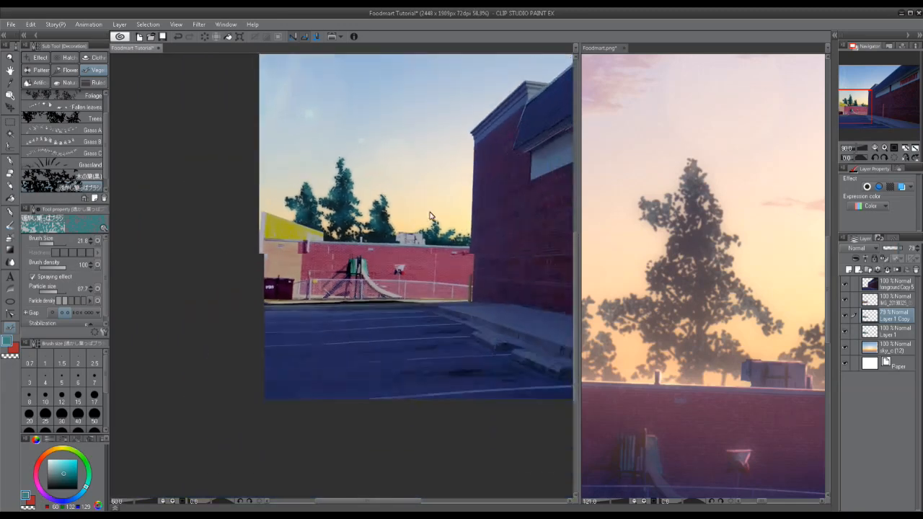
pyautogui.scroll(-5, 690, 216)
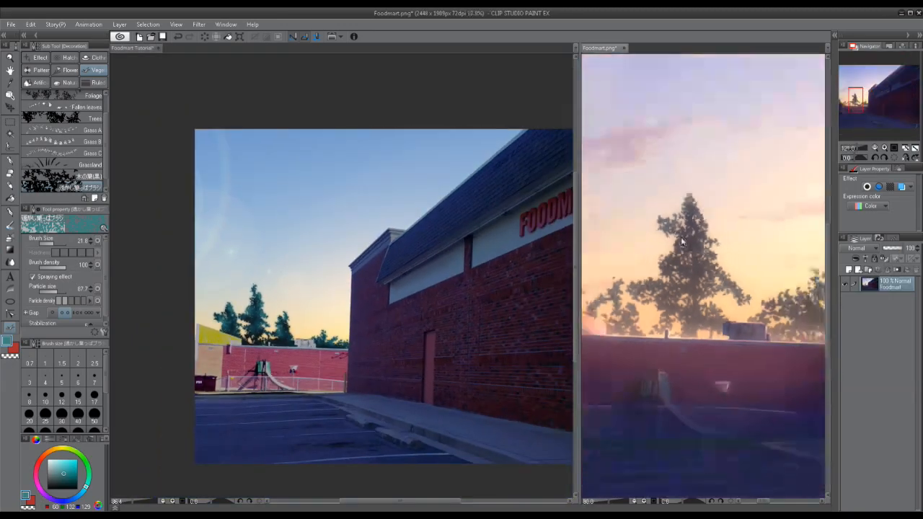
pyautogui.scroll(2, 310, 302)
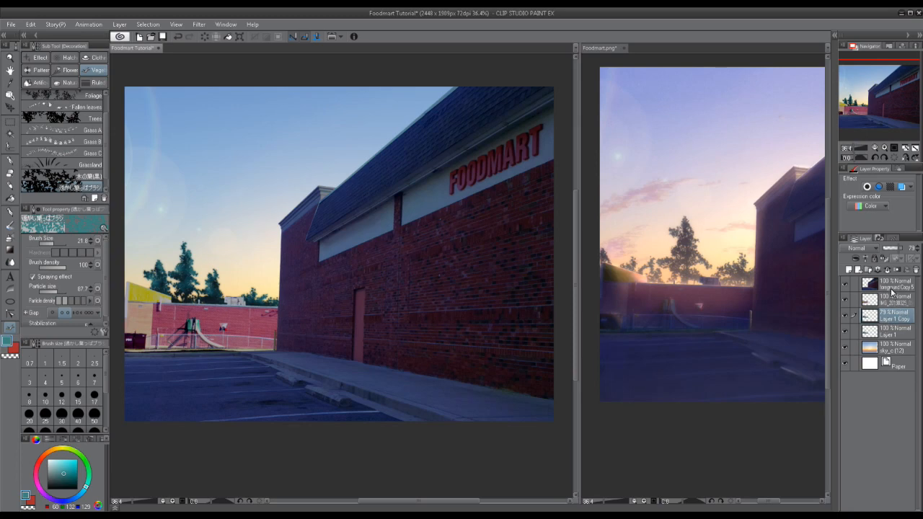
pyautogui.click(891, 298)
pyautogui.moveTo(334, 304); pyautogui.dragTo(458, 309)
pyautogui.moveTo(419, 342); pyautogui.dragTo(241, 360)
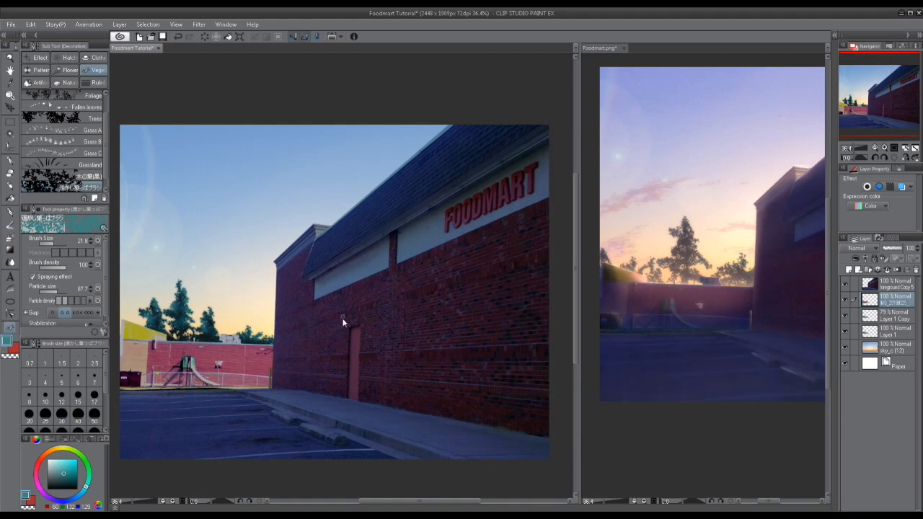
pyautogui.scroll(-4, 346, 315)
# Step: Color-balance the sky layer's half tones with magenta at -56 and adjusted red and blue levels to match the reference sky
pyautogui.click(879, 345)
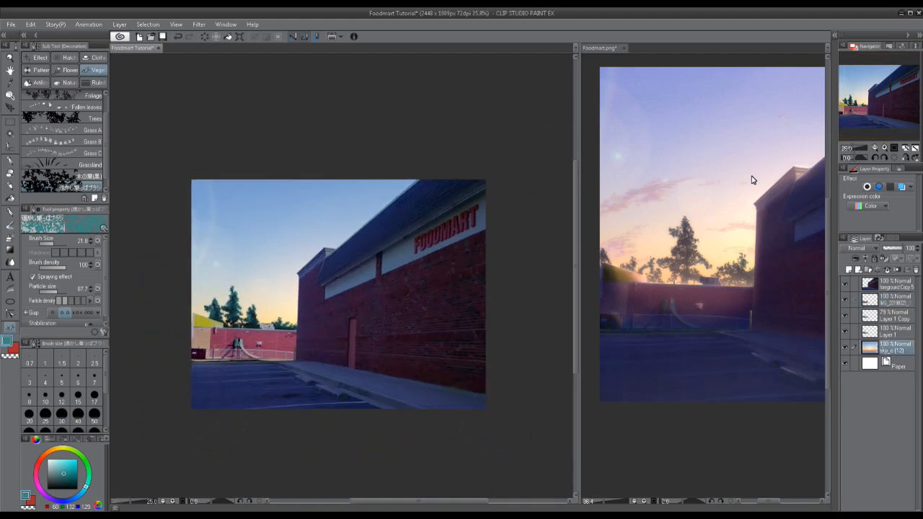
pyautogui.click(645, 205)
pyautogui.scroll(3, 665, 181)
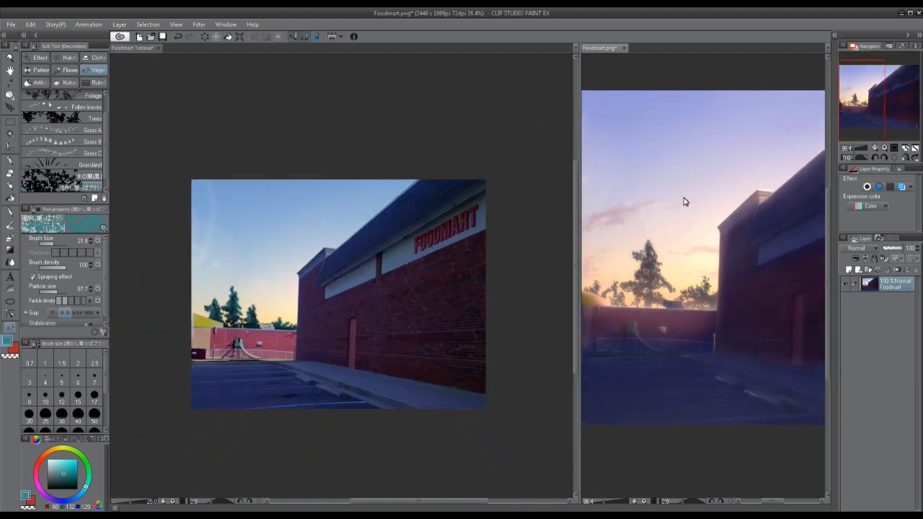
pyautogui.click(424, 136)
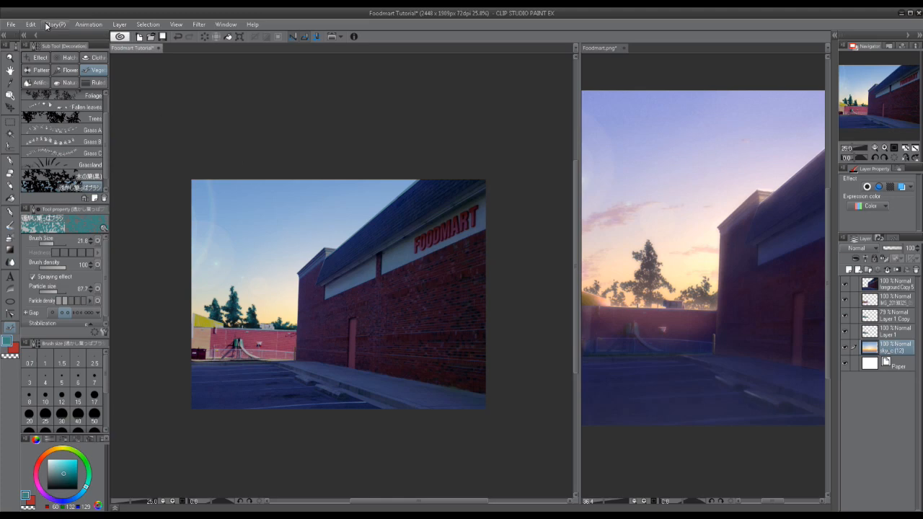
pyautogui.click(30, 24)
pyautogui.moveTo(131, 230)
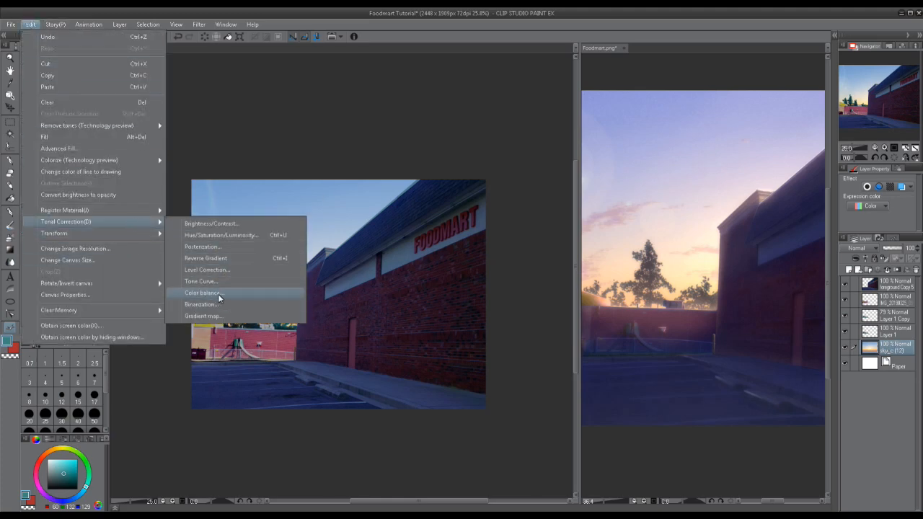
pyautogui.click(220, 299)
pyautogui.click(739, 89)
pyautogui.click(707, 74)
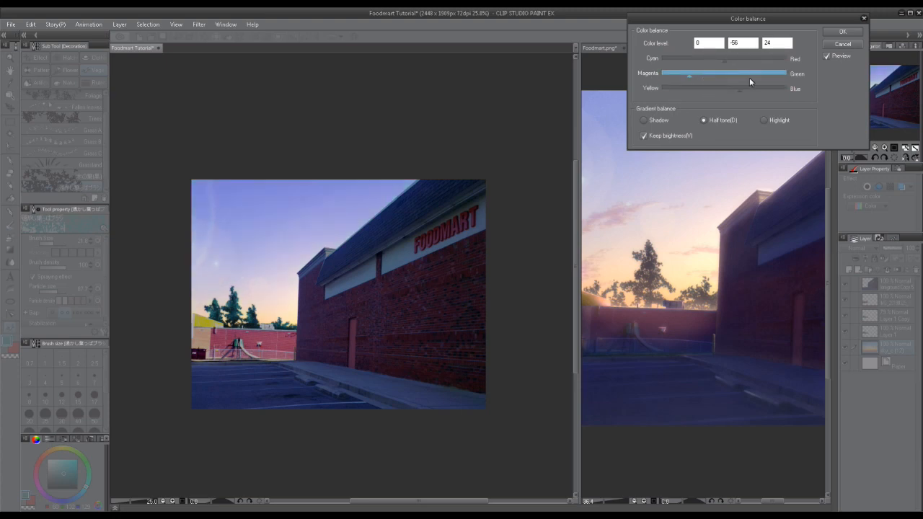
pyautogui.click(727, 88)
pyautogui.click(740, 59)
pyautogui.click(842, 32)
# Step: Add a layer above Layer 1 Copy and airbrush a soft pale-yellow haze, brush size 147.6, across the tree bases
pyautogui.scroll(2, 280, 318)
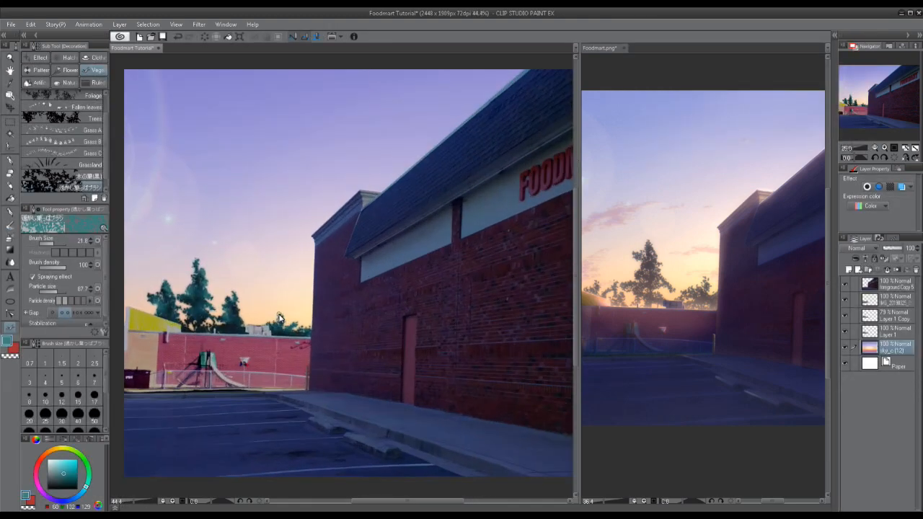
pyautogui.scroll(2, 280, 318)
pyautogui.moveTo(248, 281); pyautogui.dragTo(429, 253)
pyautogui.click(881, 316)
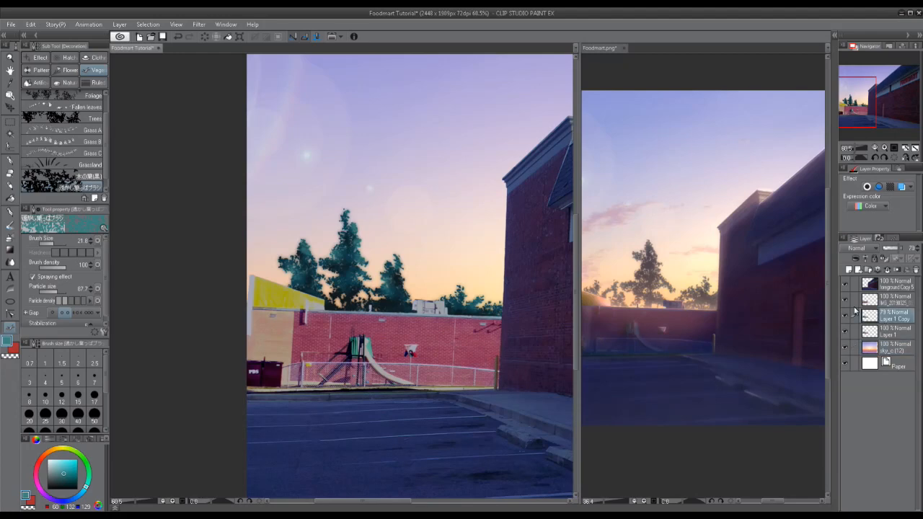
pyautogui.click(849, 271)
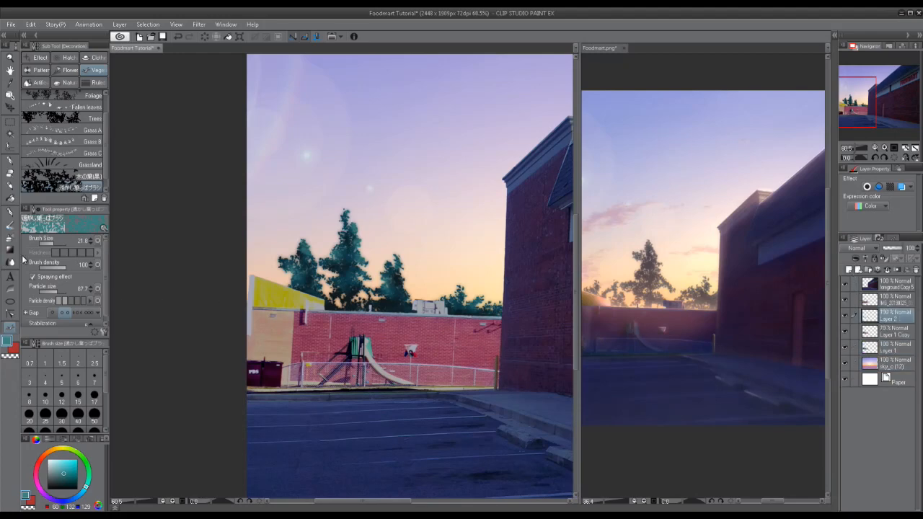
pyautogui.click(11, 239)
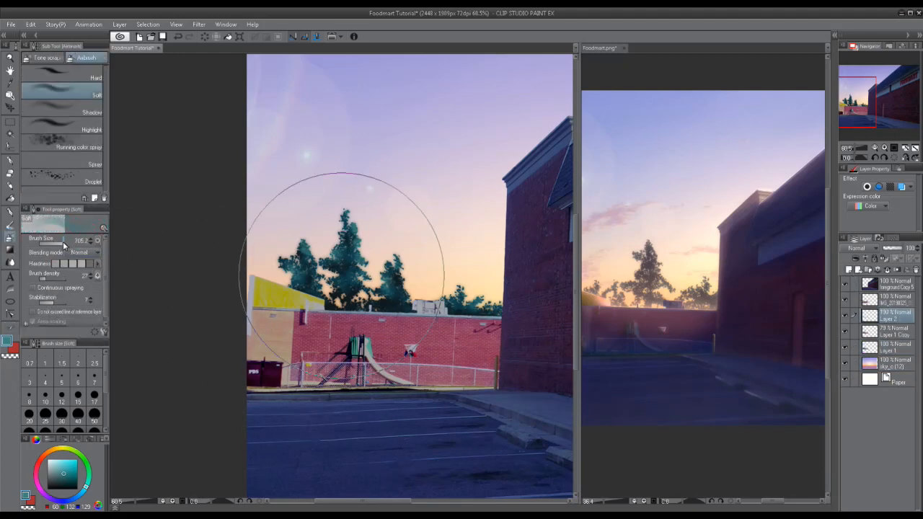
pyautogui.click(57, 449)
pyautogui.click(60, 462)
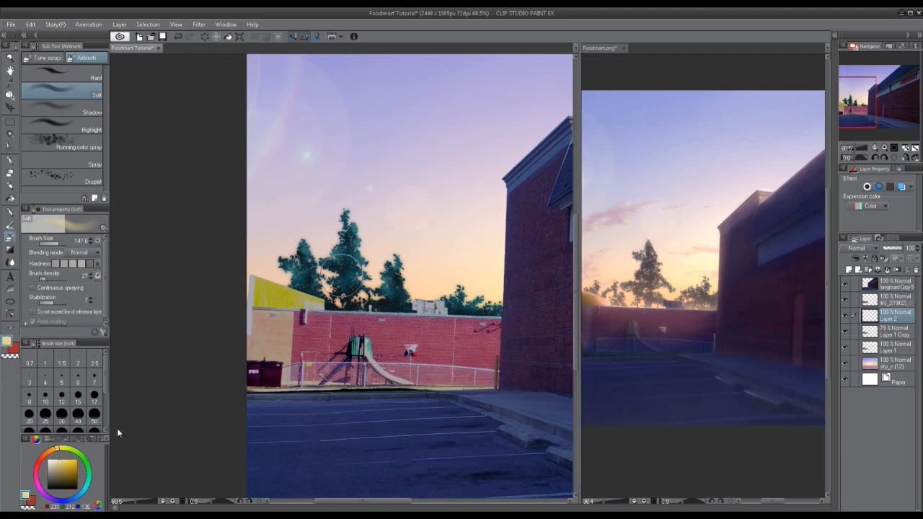
pyautogui.moveTo(199, 311)
pyautogui.mouseDown()
pyautogui.moveTo(589, 333)
pyautogui.moveTo(419, 328)
pyautogui.moveTo(661, 328)
pyautogui.moveTo(381, 295)
pyautogui.mouseUp()
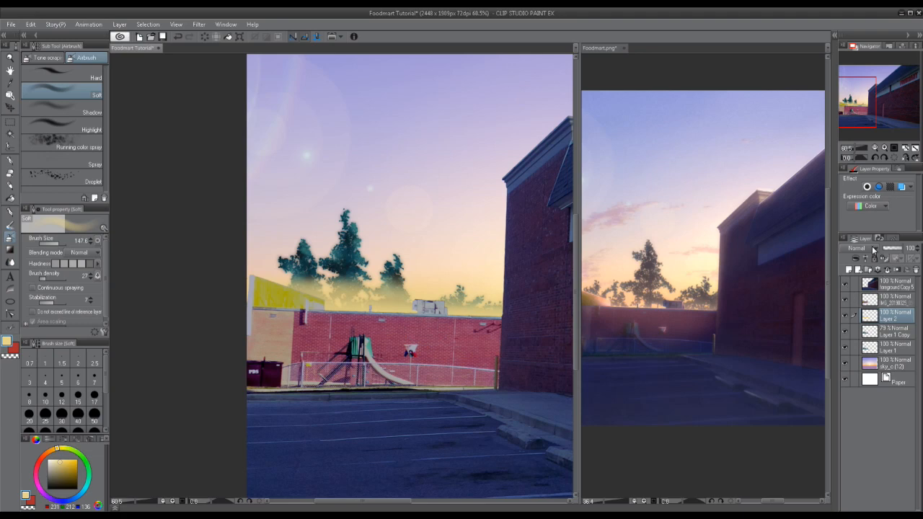
# Step: Set the haze layer's blending mode to Add (Glow) and lower its opacity to about 40%
pyautogui.click(863, 248)
pyautogui.click(851, 359)
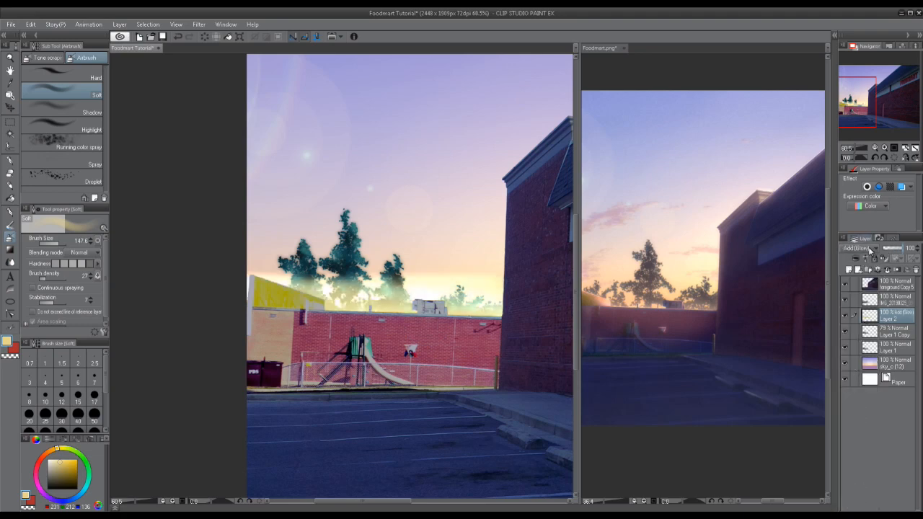
pyautogui.moveTo(901, 249); pyautogui.dragTo(888, 249)
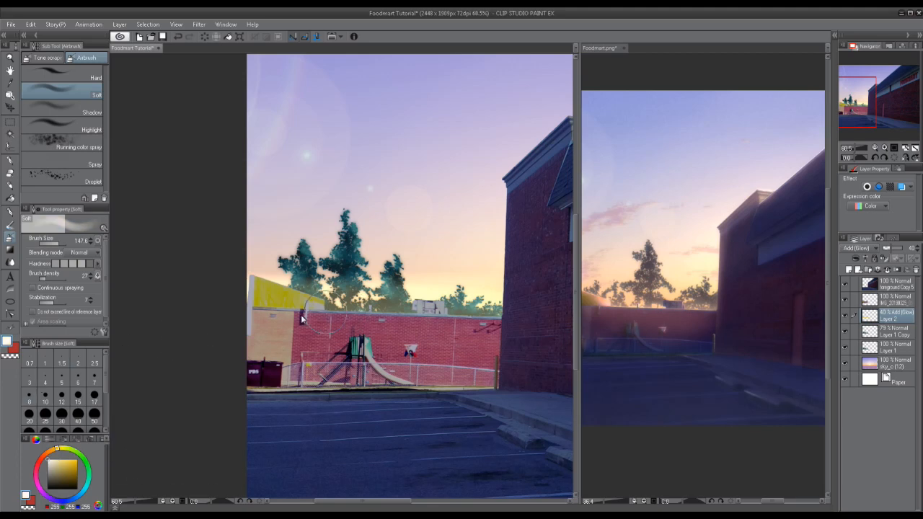
# Step: Soften the glow around the trees by airbrushing over it with the transparent color
pyautogui.click(11, 356)
pyautogui.moveTo(201, 281)
pyautogui.mouseDown()
pyautogui.moveTo(544, 286)
pyautogui.moveTo(473, 274)
pyautogui.mouseUp()
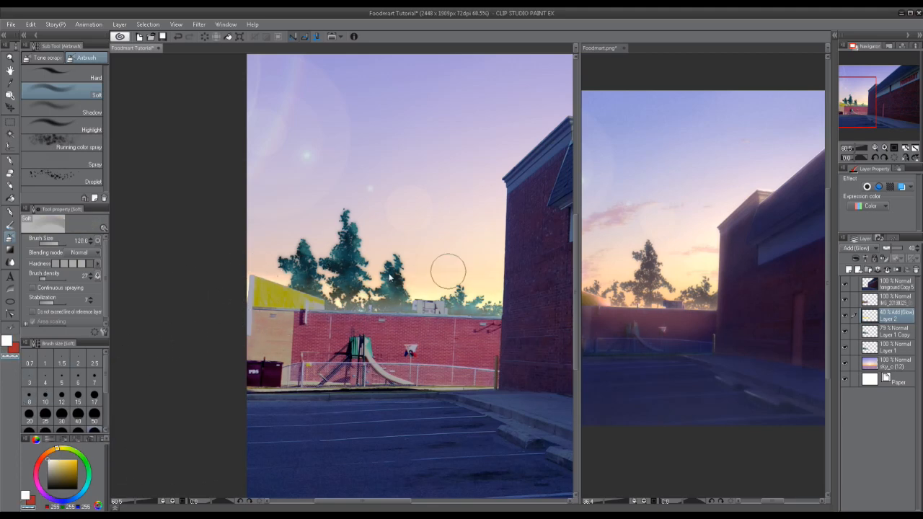
pyautogui.scroll(-3, 434, 277)
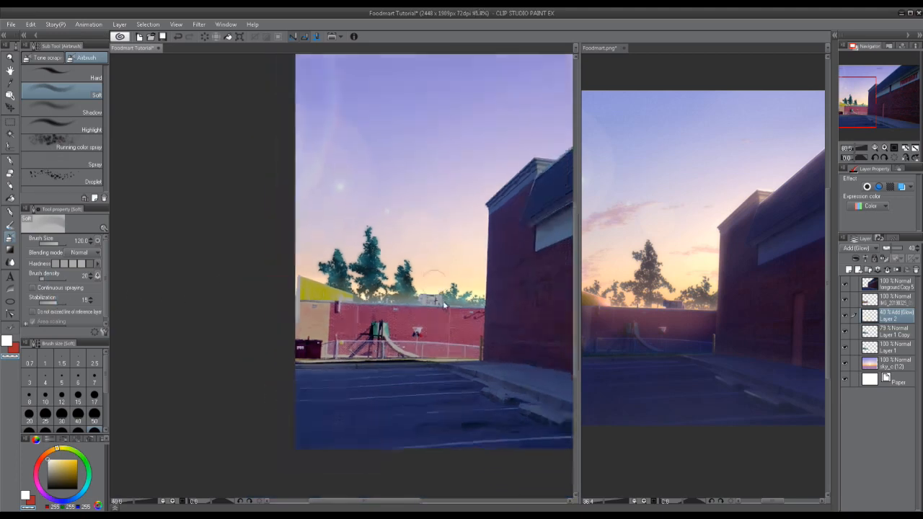
# Step: Add a new layer and airbrush warm orange and pale-yellow haze over the tree bases along the back wall's roofline
pyautogui.scroll(4, 431, 277)
pyautogui.moveTo(433, 272); pyautogui.dragTo(507, 273)
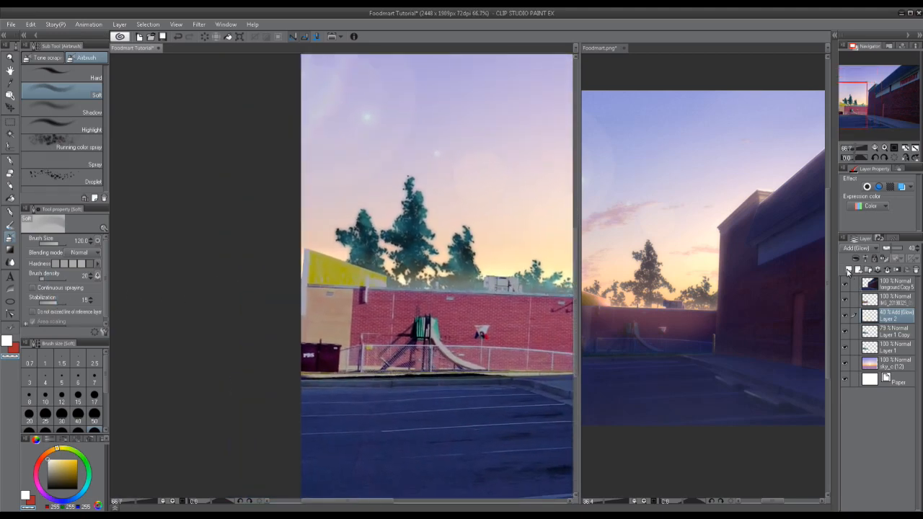
pyautogui.click(848, 271)
pyautogui.click(49, 456)
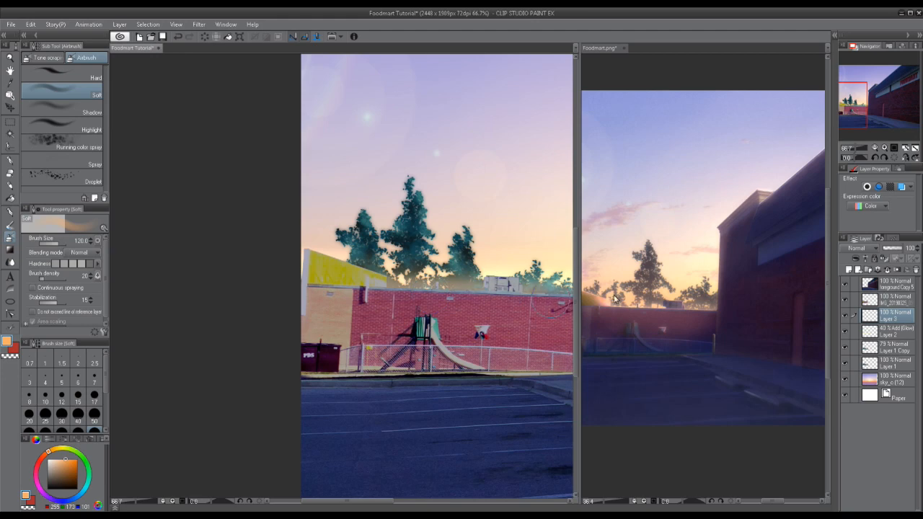
pyautogui.click(591, 287)
pyautogui.click(495, 300)
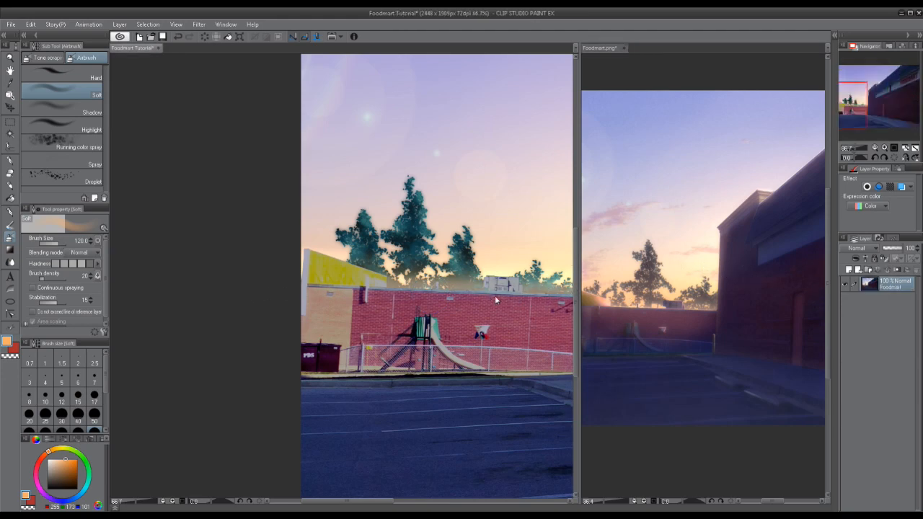
pyautogui.moveTo(300, 282); pyautogui.dragTo(532, 281)
pyautogui.moveTo(401, 305); pyautogui.dragTo(354, 307)
pyautogui.moveTo(532, 290)
pyautogui.mouseDown()
pyautogui.moveTo(262, 284)
pyautogui.moveTo(540, 279)
pyautogui.mouseUp()
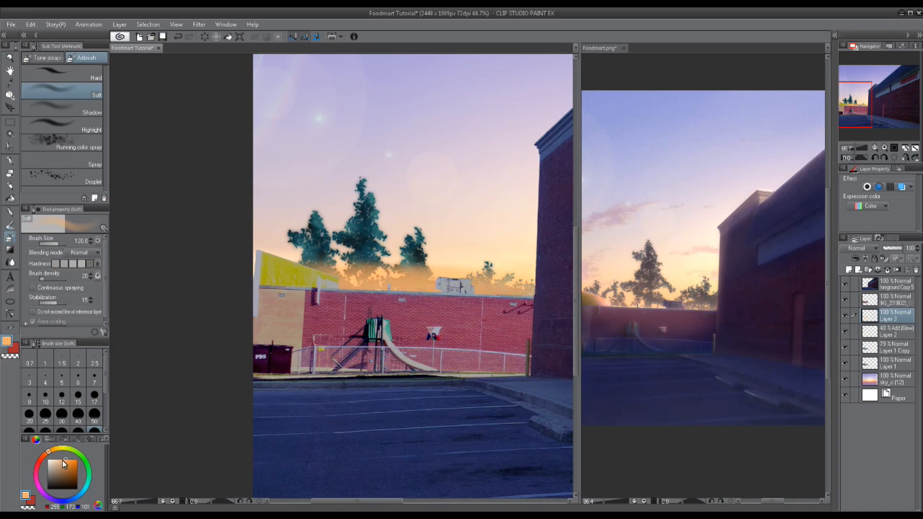
pyautogui.moveTo(281, 296)
pyautogui.mouseDown()
pyautogui.moveTo(570, 315)
pyautogui.moveTo(253, 309)
pyautogui.moveTo(541, 282)
pyautogui.moveTo(531, 298)
pyautogui.mouseUp()
# Step: Set the new haze layer's blending mode to Overlay and reduce its opacity to about 48%
pyautogui.click(856, 248)
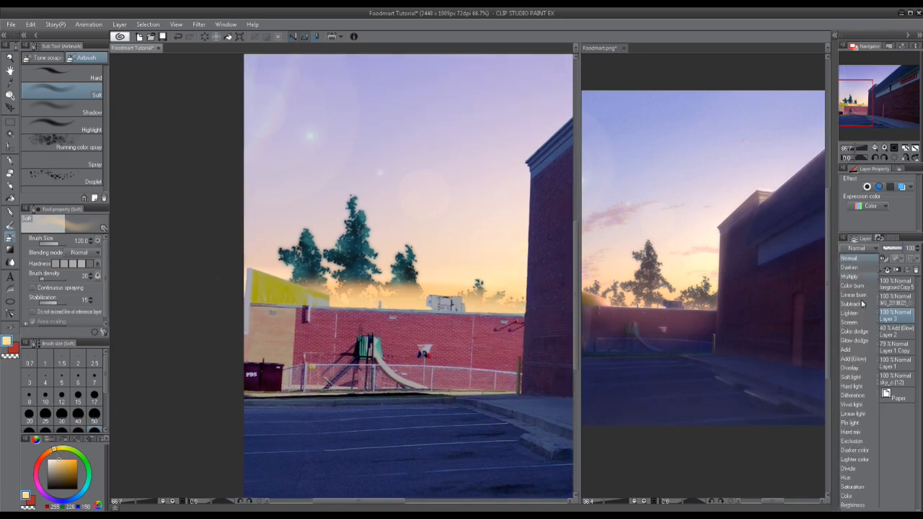
pyautogui.click(851, 368)
pyautogui.hotkey('ctrl', '+')
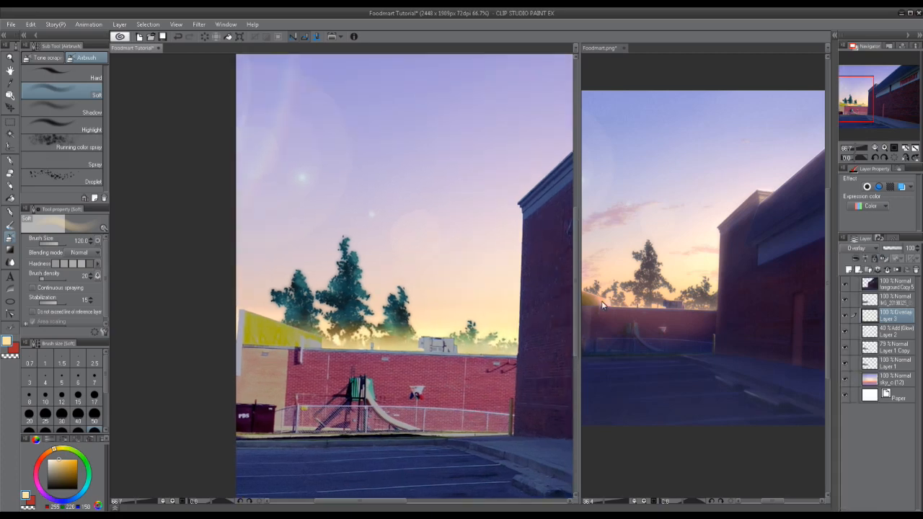
pyautogui.moveTo(885, 248); pyautogui.dragTo(894, 250)
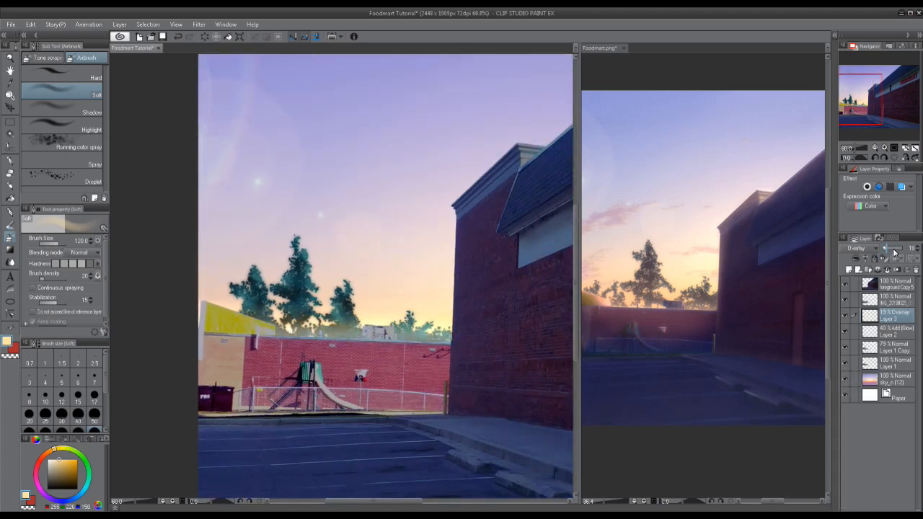
pyautogui.scroll(-2, 403, 337)
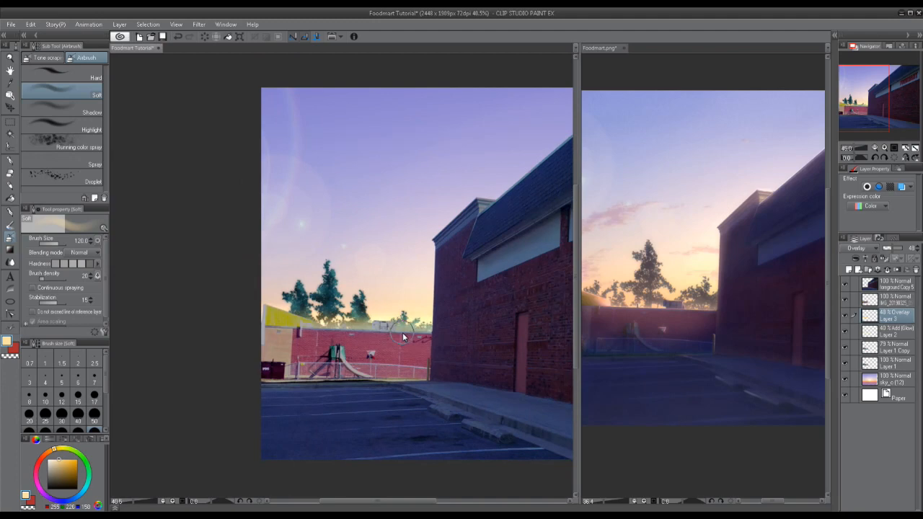
# Step: Delete the two haze layers, add a fresh layer in their place, and choose an orange-red paint color
pyautogui.click(916, 270)
pyautogui.click(915, 269)
pyautogui.click(849, 269)
pyautogui.click(42, 458)
pyautogui.click(70, 459)
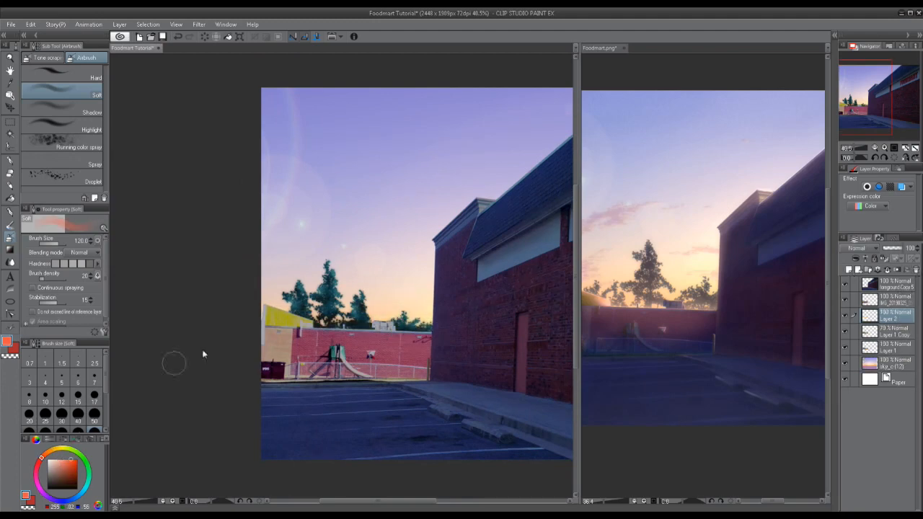
# Step: Airbrush orange haze over the tree bases in Add (Glow) mode and reduce that layer's opacity to about 70%
pyautogui.scroll(2, 312, 310)
pyautogui.click(851, 248)
pyautogui.click(854, 358)
pyautogui.moveTo(245, 335)
pyautogui.mouseDown()
pyautogui.moveTo(529, 335)
pyautogui.moveTo(429, 358)
pyautogui.mouseUp()
pyautogui.moveTo(504, 339)
pyautogui.mouseDown()
pyautogui.moveTo(210, 331)
pyautogui.moveTo(583, 366)
pyautogui.mouseUp()
pyautogui.click(54, 449)
pyautogui.click(63, 459)
pyautogui.hotkey('ctrl', 'z')
pyautogui.click(897, 248)
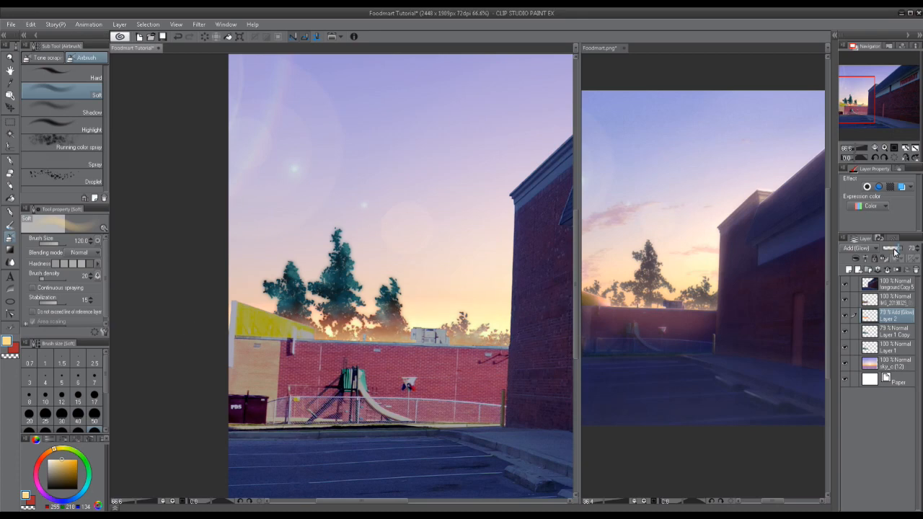
# Step: Add a layer directly above the sky and airbrush a broad yellow glow along the horizon with a brush size of about 419
pyautogui.scroll(-2, 230, 320)
pyautogui.click(894, 363)
pyautogui.click(850, 270)
pyautogui.click(72, 459)
pyautogui.click(60, 244)
pyautogui.moveTo(342, 288)
pyautogui.mouseDown()
pyautogui.moveTo(513, 320)
pyautogui.moveTo(238, 324)
pyautogui.mouseUp()
pyautogui.click(62, 449)
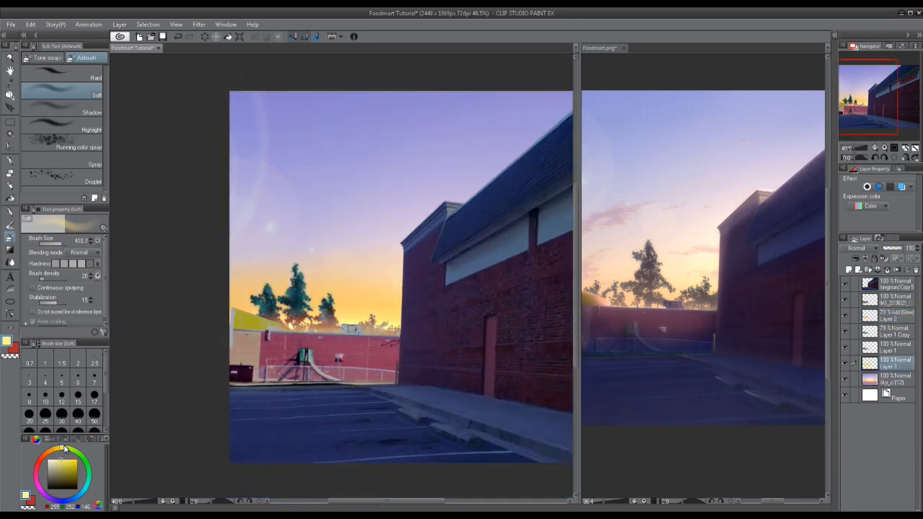
pyautogui.moveTo(432, 328); pyautogui.dragTo(216, 332)
# Step: Set the horizon glow layer's blending mode to Add (Glow) and its opacity to 21%
pyautogui.click(52, 460)
pyautogui.click(861, 248)
pyautogui.click(853, 358)
pyautogui.click(887, 248)
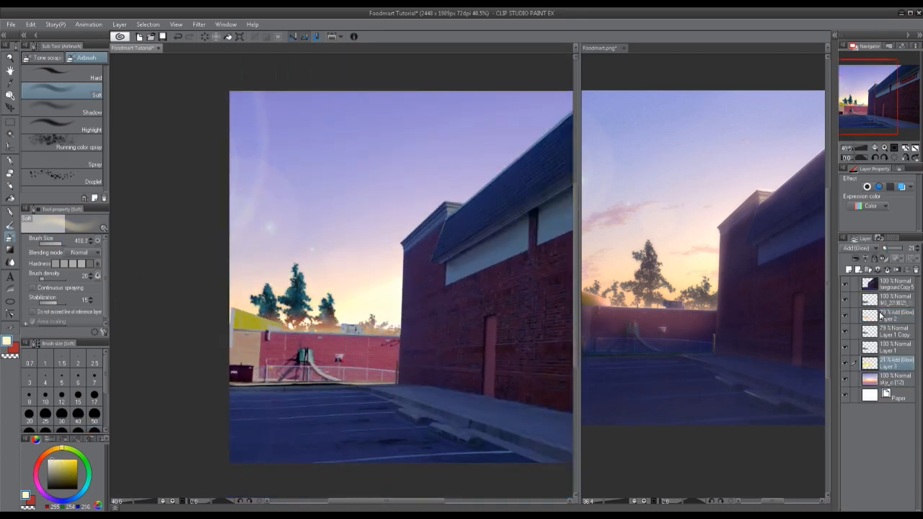
# Step: Reduce the tree haze layer's opacity to 57% and add a new layer above it
pyautogui.click(858, 315)
pyautogui.hotkey('ctrl', 'shift', 'n')
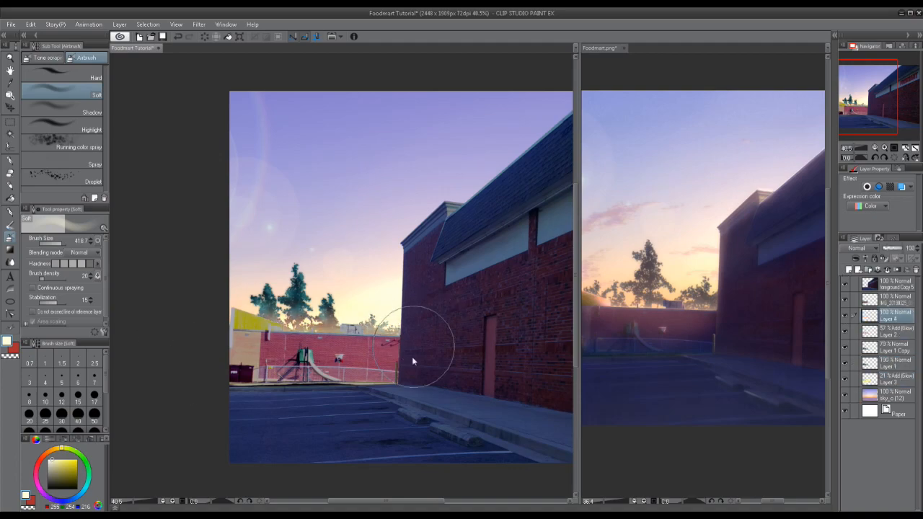
pyautogui.scroll(-1, 263, 373)
pyautogui.scroll(6, 260, 288)
pyautogui.moveTo(389, 350); pyautogui.dragTo(420, 310)
# Step: Merge the duplicated tree layer into the tree layer below and set the merged layer's opacity to 79%
pyautogui.click(891, 347)
pyautogui.hotkey('ctrl', 'e')
pyautogui.click(898, 249)
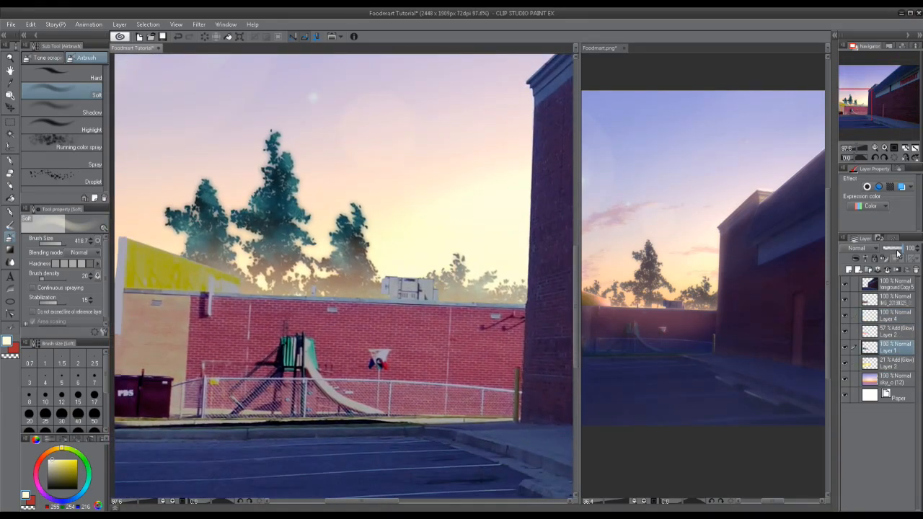
pyautogui.scroll(-4, 411, 195)
pyautogui.moveTo(511, 330); pyautogui.dragTo(555, 317)
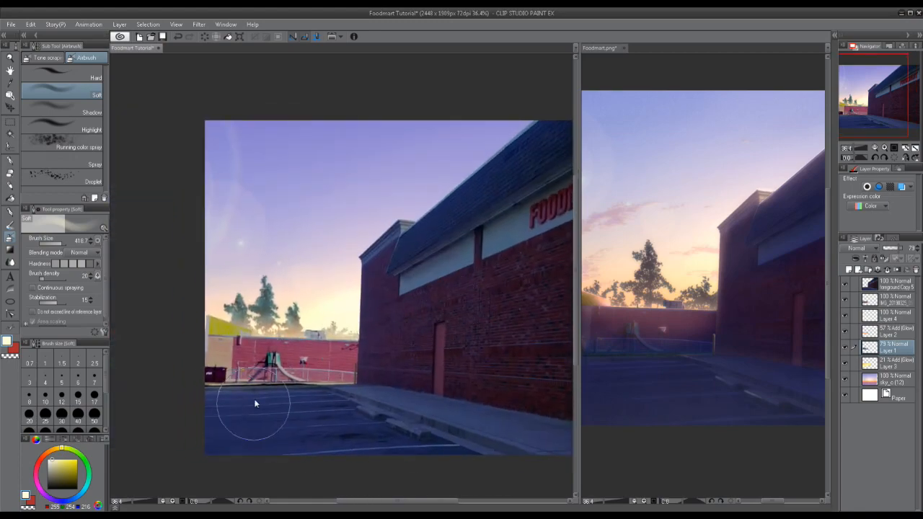
# Step: Create a selection from the back wall's photo layer and hide the selection border
pyautogui.scroll(8, 254, 401)
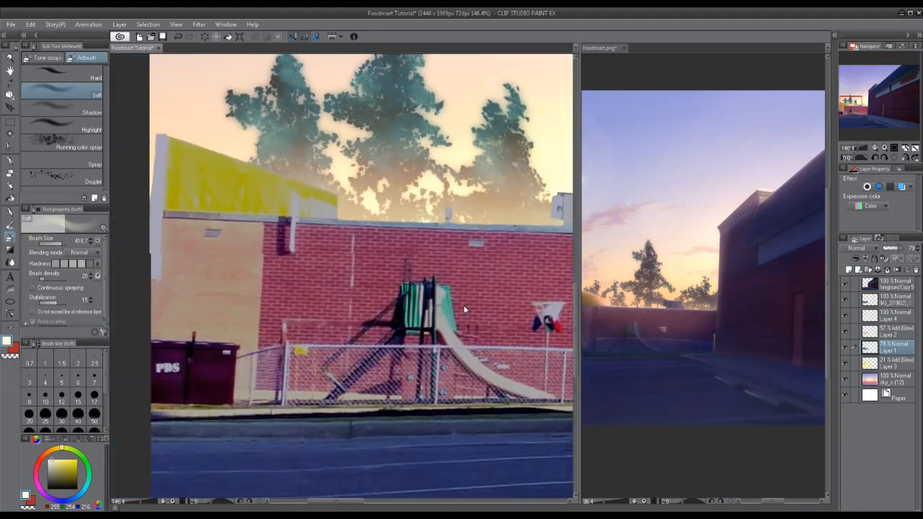
pyautogui.scroll(4, 664, 339)
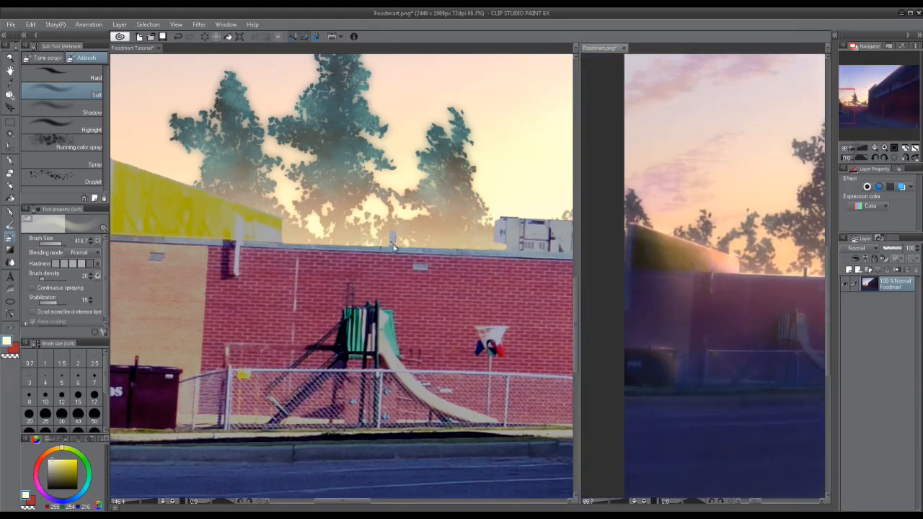
pyautogui.click(393, 247)
pyautogui.rightClick(894, 301)
pyautogui.moveTo(858, 172)
pyautogui.click(777, 177)
pyautogui.click(464, 461)
pyautogui.press('Return')
pyautogui.hotkey('ctrl', 'h')
# Step: Add a new layer above the back wall's layer and set its blending mode to Add (Glow)
pyautogui.hotkey('ctrl', 'shift', 'n')
pyautogui.moveTo(466, 296); pyautogui.dragTo(680, 288)
pyautogui.click(860, 248)
pyautogui.click(852, 363)
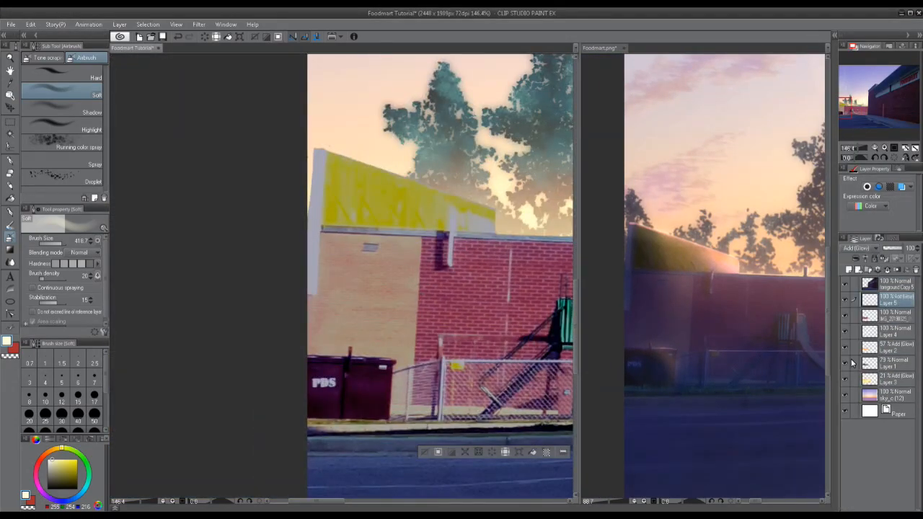
# Step: Draw pale-orange rim light along the sloped edge of the yellow roof with the Darker pencil at size 17
pyautogui.scroll(3, 562, 109)
pyautogui.press('p')
pyautogui.scroll(1, 328, 180)
pyautogui.moveTo(534, 108); pyautogui.dragTo(301, 335)
pyautogui.keyDown('alt'); pyautogui.click(441, 291); pyautogui.keyUp('alt')
pyautogui.scroll(-1, 440, 291)
pyautogui.moveTo(360, 324); pyautogui.dragTo(530, 212)
pyautogui.press(']')
pyautogui.press(']')
pyautogui.press(']')
pyautogui.press(']')
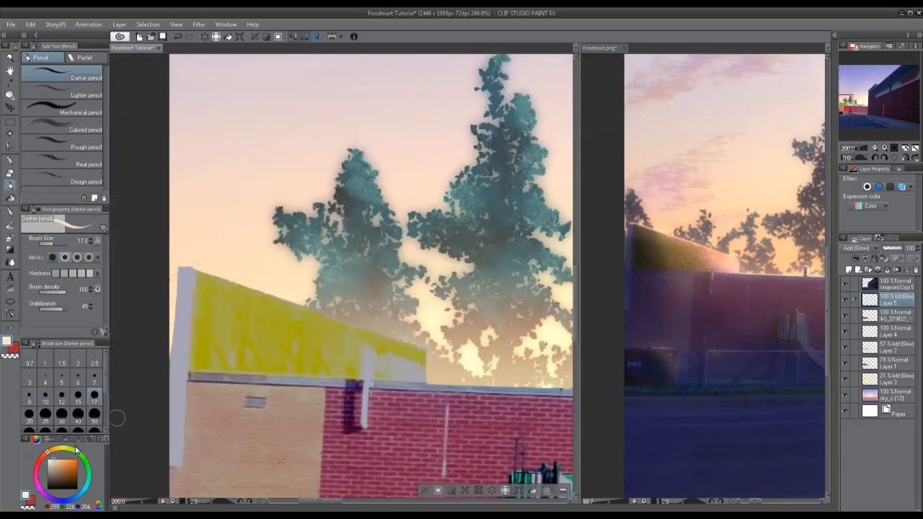
pyautogui.click(61, 459)
pyautogui.scroll(2, 210, 263)
pyautogui.moveTo(167, 271); pyautogui.dragTo(524, 390)
pyautogui.moveTo(313, 320)
pyautogui.mouseDown()
pyautogui.moveTo(541, 395)
pyautogui.moveTo(365, 333)
pyautogui.moveTo(420, 297)
pyautogui.mouseUp()
# Step: Lower the rim-light layer's opacity to 29%
pyautogui.scroll(3, 425, 236)
pyautogui.moveTo(894, 249); pyautogui.dragTo(887, 248)
pyautogui.scroll(-3, 375, 208)
pyautogui.moveTo(466, 208); pyautogui.dragTo(490, 254)
pyautogui.moveTo(885, 249); pyautogui.dragTo(888, 248)
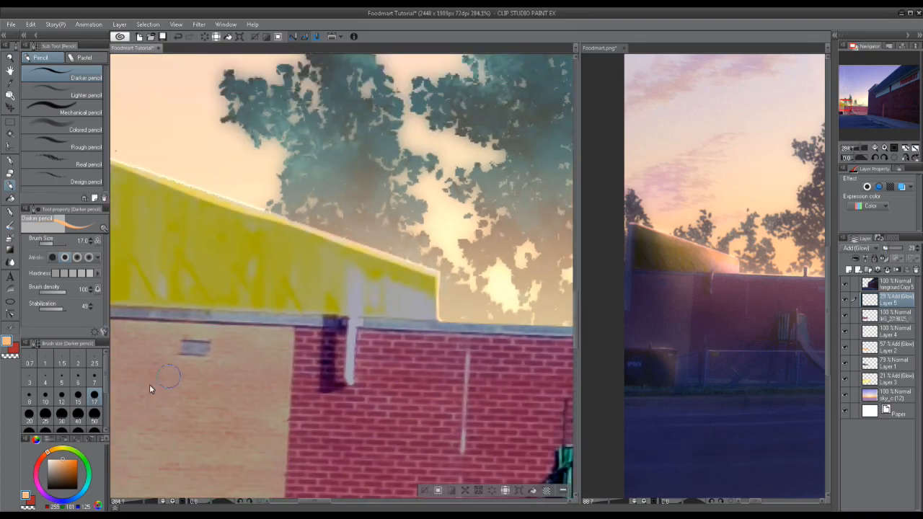
# Step: Set the pencil size to 7 and draw thin rim light on the white pipe and the back wall's roof ledge
pyautogui.click(95, 377)
pyautogui.scroll(5, 368, 318)
pyautogui.scroll(-3, 359, 324)
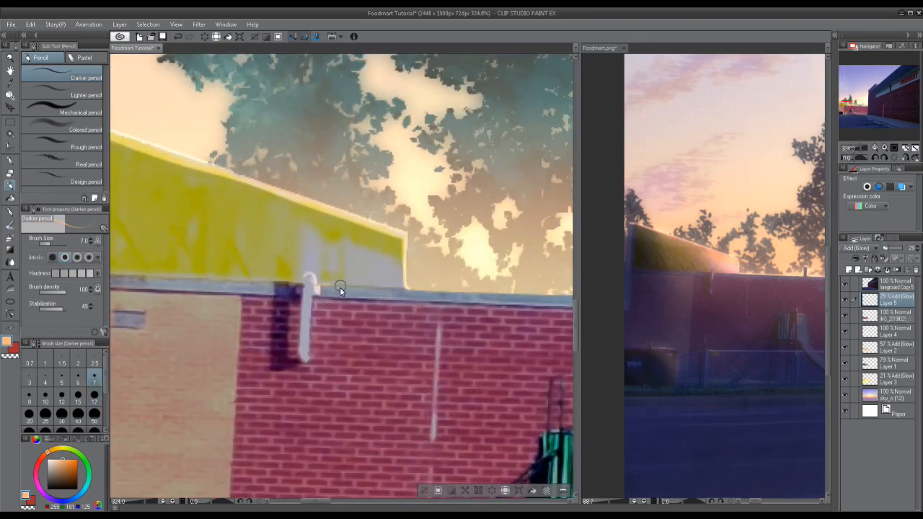
pyautogui.moveTo(205, 141)
pyautogui.mouseDown()
pyautogui.moveTo(488, 246)
pyautogui.moveTo(117, 119)
pyautogui.mouseUp()
pyautogui.moveTo(140, 191)
pyautogui.mouseDown()
pyautogui.moveTo(532, 208)
pyautogui.moveTo(137, 193)
pyautogui.mouseUp()
pyautogui.click(12, 341)
pyautogui.moveTo(455, 201); pyautogui.dragTo(167, 232)
pyautogui.moveTo(238, 231); pyautogui.dragTo(385, 236)
# Step: Trace rim light around the rooftop air-conditioning unit and along the ledge beside it
pyautogui.scroll(2, 373, 234)
pyautogui.scroll(2, 374, 238)
pyautogui.moveTo(375, 292)
pyautogui.mouseDown()
pyautogui.moveTo(344, 267)
pyautogui.moveTo(363, 209)
pyautogui.mouseUp()
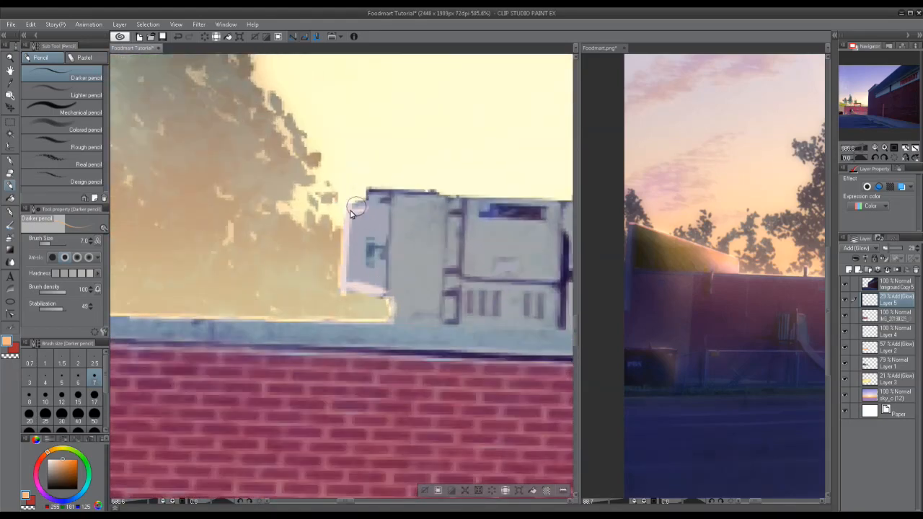
pyautogui.moveTo(453, 193); pyautogui.dragTo(457, 195)
pyautogui.moveTo(456, 194); pyautogui.dragTo(288, 178)
pyautogui.moveTo(282, 181)
pyautogui.mouseDown()
pyautogui.moveTo(361, 189)
pyautogui.moveTo(392, 249)
pyautogui.mouseUp()
pyautogui.moveTo(398, 194)
pyautogui.mouseDown()
pyautogui.moveTo(482, 195)
pyautogui.moveTo(486, 305)
pyautogui.mouseUp()
pyautogui.moveTo(490, 252)
pyautogui.mouseDown()
pyautogui.moveTo(512, 254)
pyautogui.moveTo(511, 317)
pyautogui.moveTo(235, 232)
pyautogui.moveTo(525, 243)
pyautogui.mouseUp()
pyautogui.scroll(-3, 510, 277)
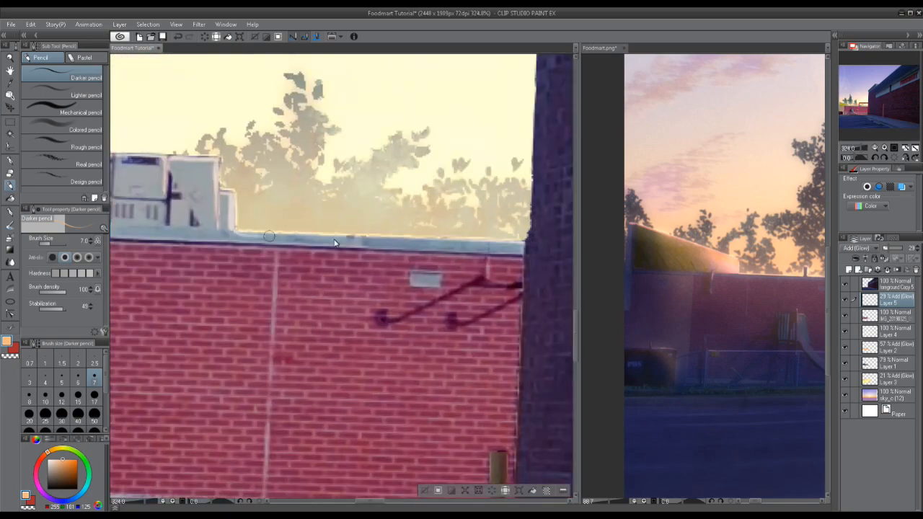
pyautogui.moveTo(334, 243); pyautogui.dragTo(448, 239)
# Step: Draw rim light on the edges of the basketball backboard and the green top of the playground slide
pyautogui.scroll(-4, 461, 281)
pyautogui.scroll(8, 414, 273)
pyautogui.moveTo(173, 353); pyautogui.dragTo(466, 251)
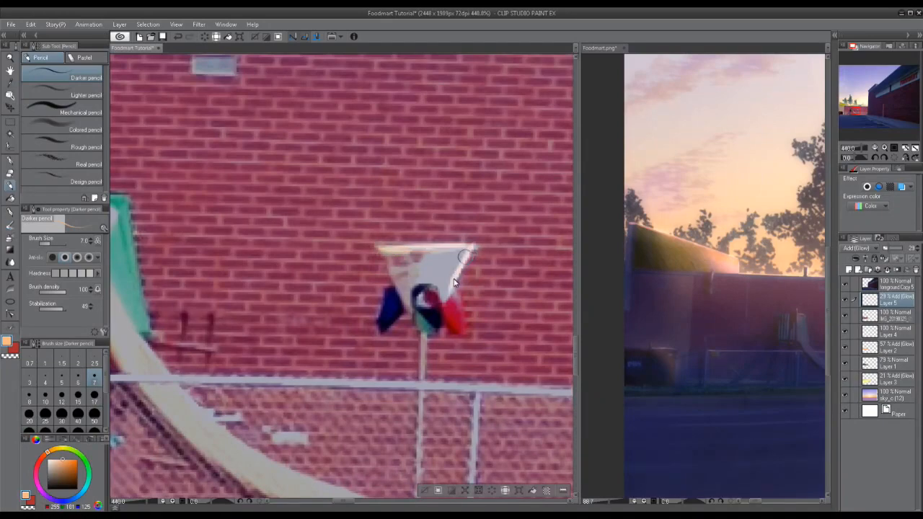
pyautogui.moveTo(159, 224)
pyautogui.mouseDown()
pyautogui.moveTo(451, 209)
pyautogui.moveTo(422, 219)
pyautogui.mouseUp()
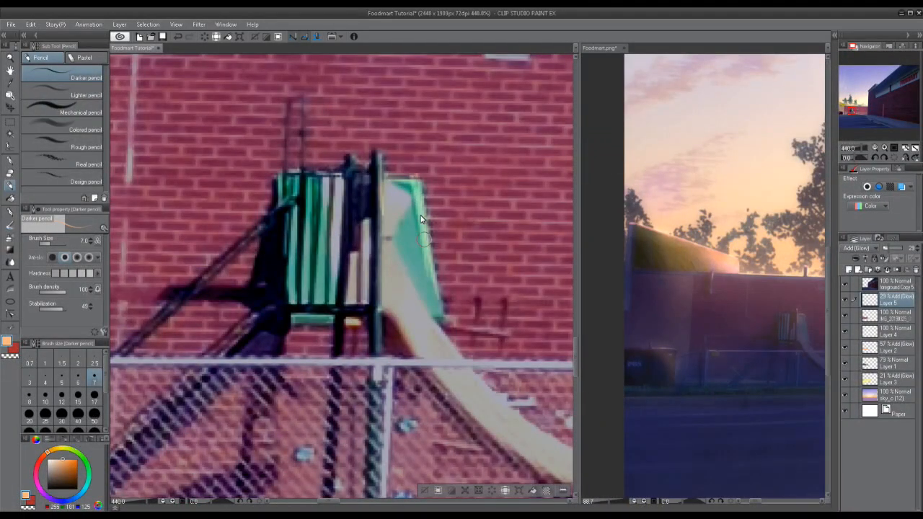
pyautogui.moveTo(397, 189); pyautogui.dragTo(420, 188)
# Step: Draw orange rim light along the dumpster's lid, its post, and its sun-facing side edge
pyautogui.scroll(-4, 303, 218)
pyautogui.moveTo(133, 259); pyautogui.dragTo(562, 249)
pyautogui.scroll(6, 296, 274)
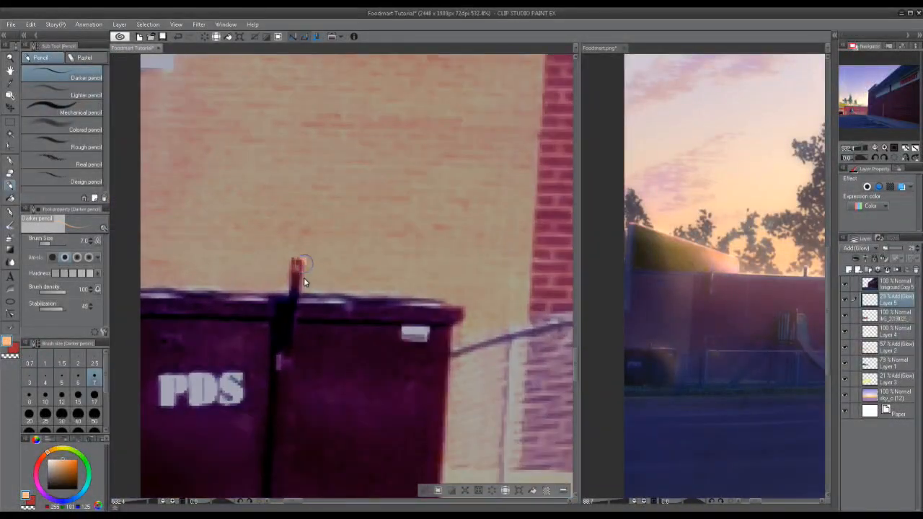
pyautogui.moveTo(353, 297)
pyautogui.mouseDown()
pyautogui.moveTo(460, 311)
pyautogui.moveTo(441, 375)
pyautogui.mouseUp()
pyautogui.scroll(-1, 442, 382)
pyautogui.moveTo(441, 393)
pyautogui.mouseDown()
pyautogui.moveTo(447, 296)
pyautogui.moveTo(437, 373)
pyautogui.mouseUp()
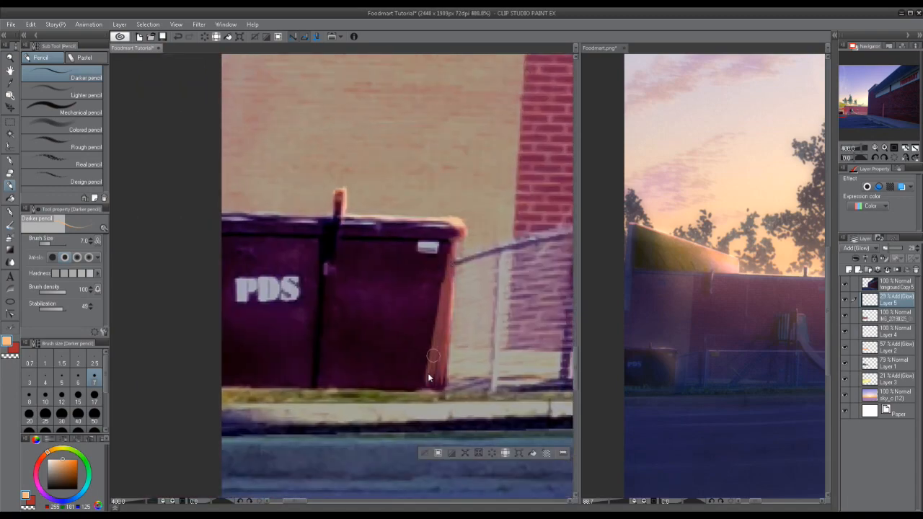
pyautogui.scroll(-1, 328, 318)
pyautogui.moveTo(455, 281); pyautogui.dragTo(277, 242)
# Step: Add a layer above the back wall's photo layer and fill the wall selection with light purple
pyautogui.scroll(-4, 260, 253)
pyautogui.scroll(-1, 261, 254)
pyautogui.moveTo(389, 249); pyautogui.dragTo(314, 334)
pyautogui.scroll(-1, 220, 356)
pyautogui.moveTo(220, 356); pyautogui.dragTo(294, 329)
pyautogui.click(892, 316)
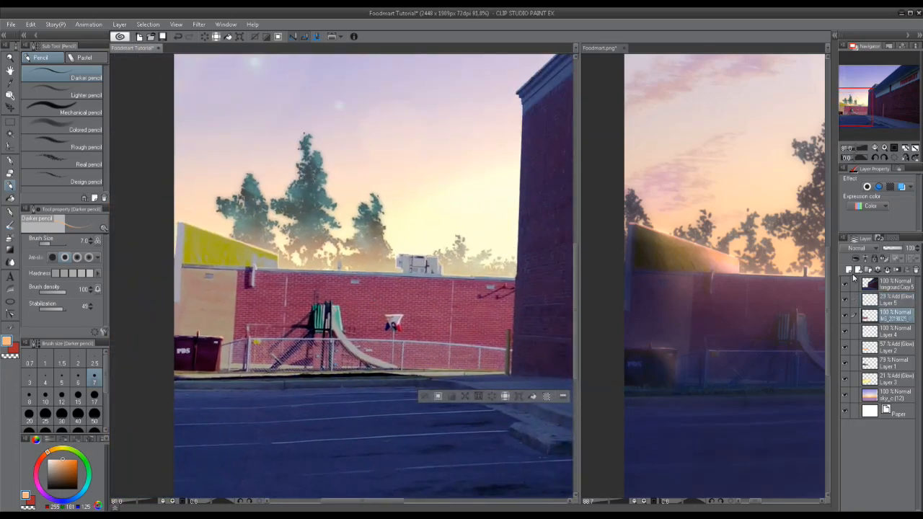
pyautogui.click(849, 269)
pyautogui.click(54, 498)
pyautogui.click(55, 469)
pyautogui.click(532, 397)
# Step: Set the purple fill layer's blending mode to Multiply
pyautogui.click(862, 248)
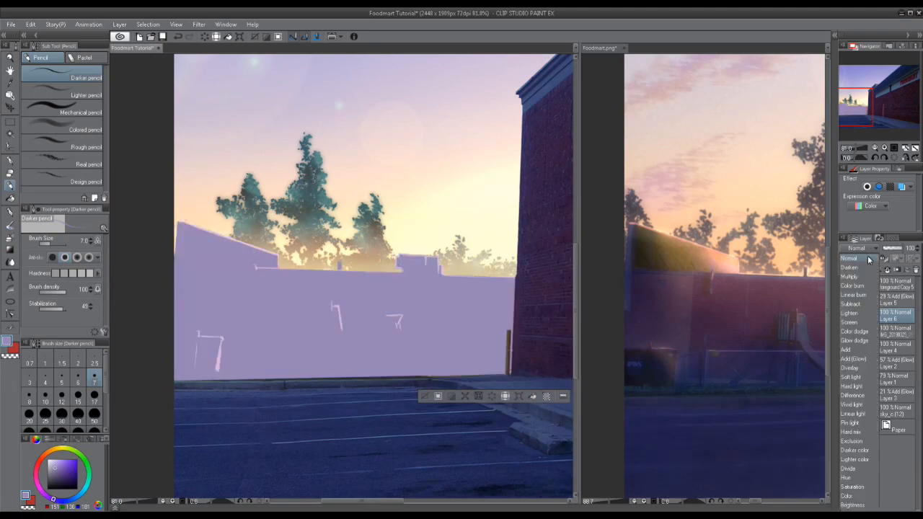
pyautogui.click(859, 281)
pyautogui.scroll(-1, 325, 280)
pyautogui.press('b')
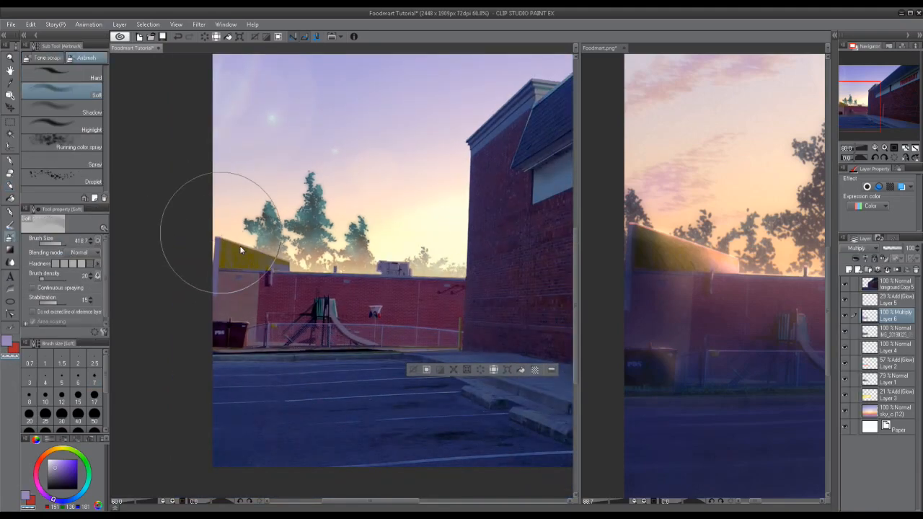
pyautogui.scroll(2, 428, 206)
# Step: Duplicate the purple Multiply layer and merge the copy down into it
pyautogui.rightClick(903, 316)
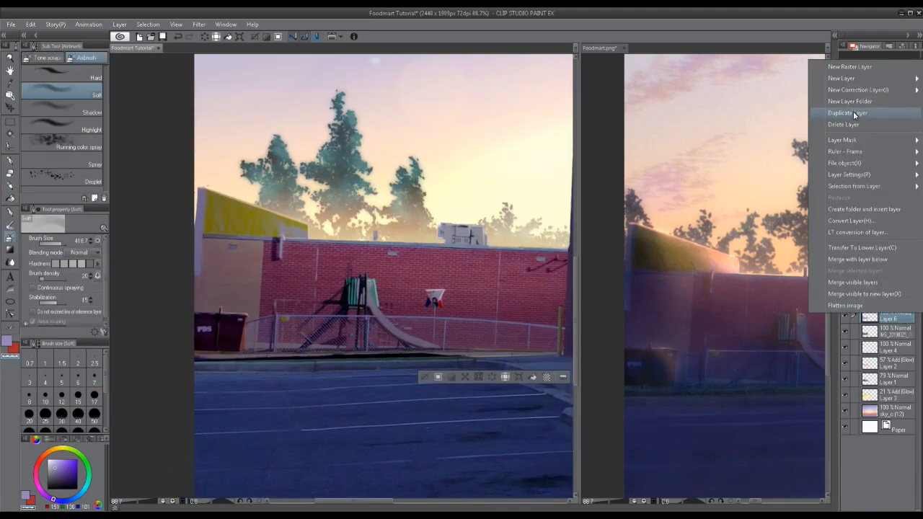
pyautogui.click(855, 113)
pyautogui.hotkey('ctrl', 'e')
pyautogui.moveTo(333, 235); pyautogui.dragTo(441, 247)
pyautogui.scroll(-2, 509, 205)
pyautogui.scroll(-1, 481, 194)
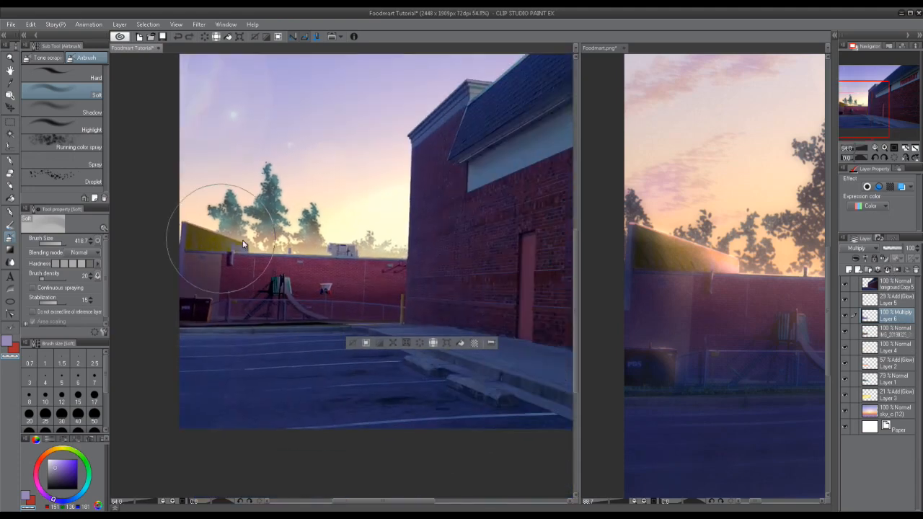
# Step: Blend the purple shading over the back wall using the Running color on fiber tool at a size of about 296
pyautogui.press('j')
pyautogui.moveTo(79, 245); pyautogui.dragTo(60, 244)
pyautogui.moveTo(316, 293)
pyautogui.mouseDown()
pyautogui.moveTo(375, 260)
pyautogui.moveTo(400, 285)
pyautogui.moveTo(539, 276)
pyautogui.moveTo(372, 243)
pyautogui.moveTo(389, 269)
pyautogui.mouseUp()
pyautogui.scroll(-1, 404, 221)
pyautogui.scroll(2, 540, 276)
pyautogui.scroll(-2, 445, 245)
pyautogui.moveTo(712, 306); pyautogui.dragTo(643, 209)
pyautogui.click(137, 48)
pyautogui.moveTo(277, 258); pyautogui.dragTo(326, 302)
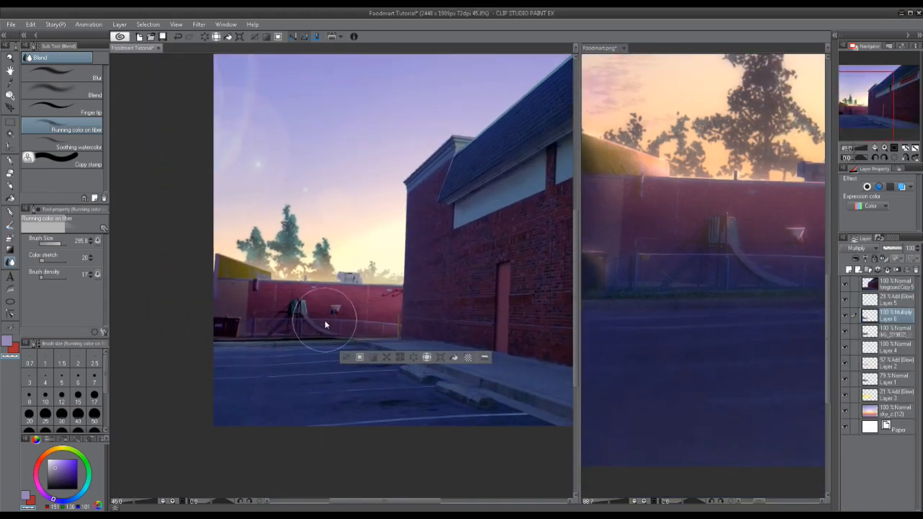
# Step: Add a Brightness/Contrast correction layer for the selected back wall, reducing its contrast and adjusting its brightness
pyautogui.rightClick(892, 315)
pyautogui.moveTo(851, 89)
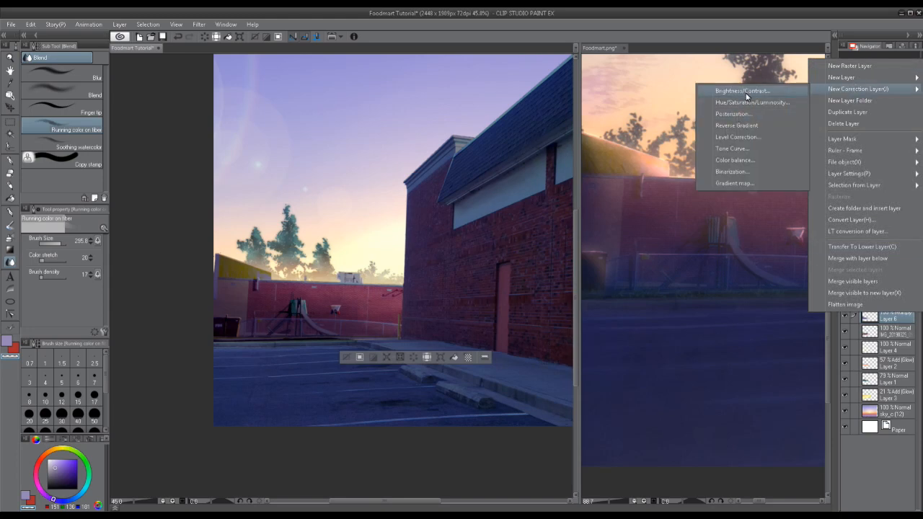
pyautogui.click(745, 92)
pyautogui.moveTo(607, 128); pyautogui.dragTo(595, 130)
pyautogui.moveTo(504, 195); pyautogui.dragTo(457, 206)
pyautogui.moveTo(609, 104); pyautogui.dragTo(603, 106)
pyautogui.click(674, 89)
# Step: Examine the back wall up close and in the whole image, comparing it with the correction layer hidden and shown
pyautogui.scroll(-2, 373, 273)
pyautogui.scroll(-2, 372, 274)
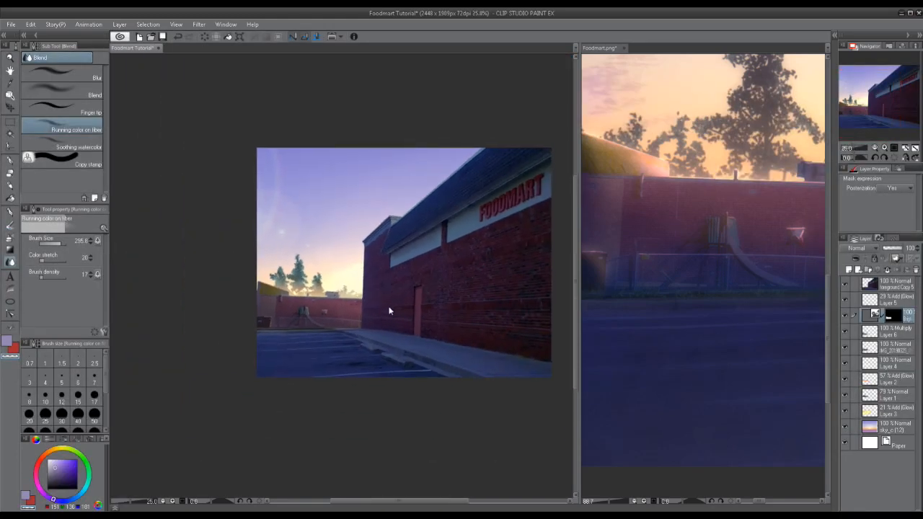
pyautogui.scroll(-3, 630, 248)
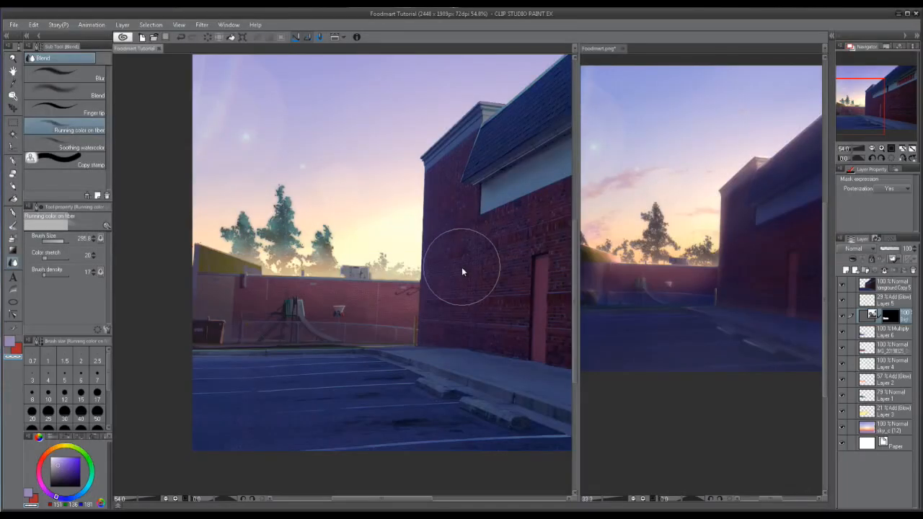
pyautogui.scroll(2, 334, 268)
pyautogui.moveTo(334, 267); pyautogui.dragTo(435, 268)
pyautogui.scroll(4, 404, 249)
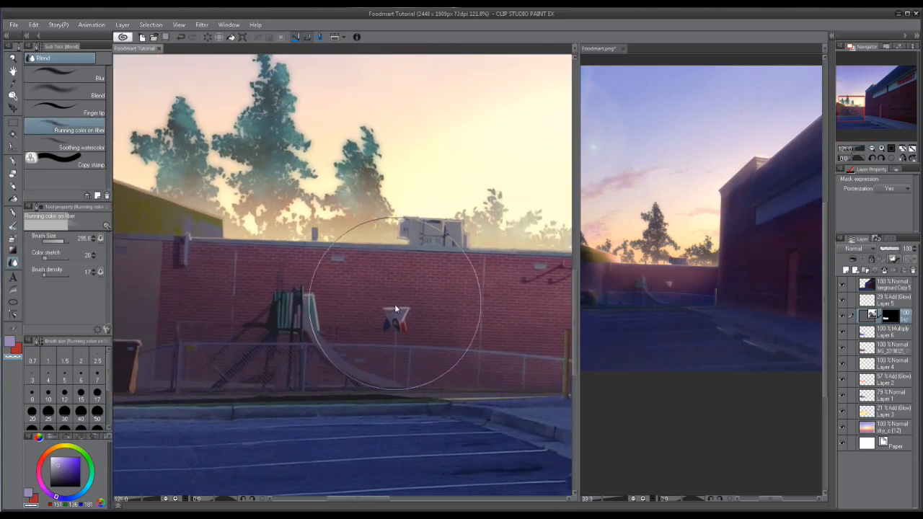
pyautogui.moveTo(394, 289); pyautogui.dragTo(274, 302)
pyautogui.scroll(-2, 370, 247)
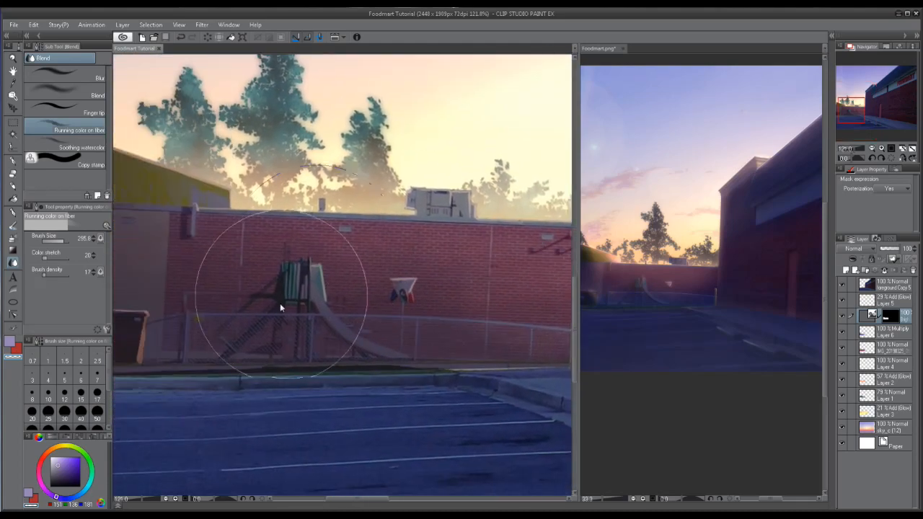
pyautogui.scroll(-3, 382, 247)
pyautogui.scroll(-1, 426, 206)
pyautogui.moveTo(450, 182)
pyautogui.mouseDown()
pyautogui.moveTo(270, 303)
pyautogui.moveTo(284, 315)
pyautogui.mouseUp()
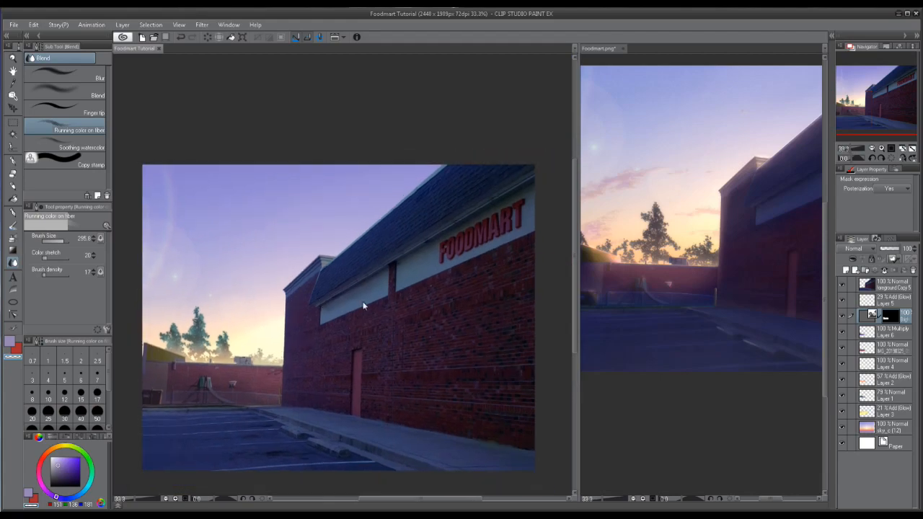
pyautogui.moveTo(338, 305); pyautogui.dragTo(384, 310)
pyautogui.scroll(2, 274, 387)
pyautogui.scroll(4, 247, 391)
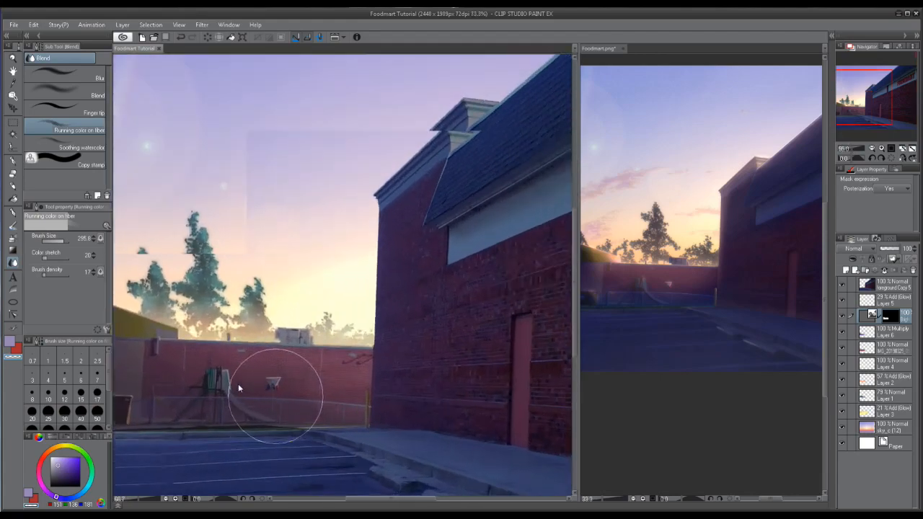
pyautogui.click(842, 317)
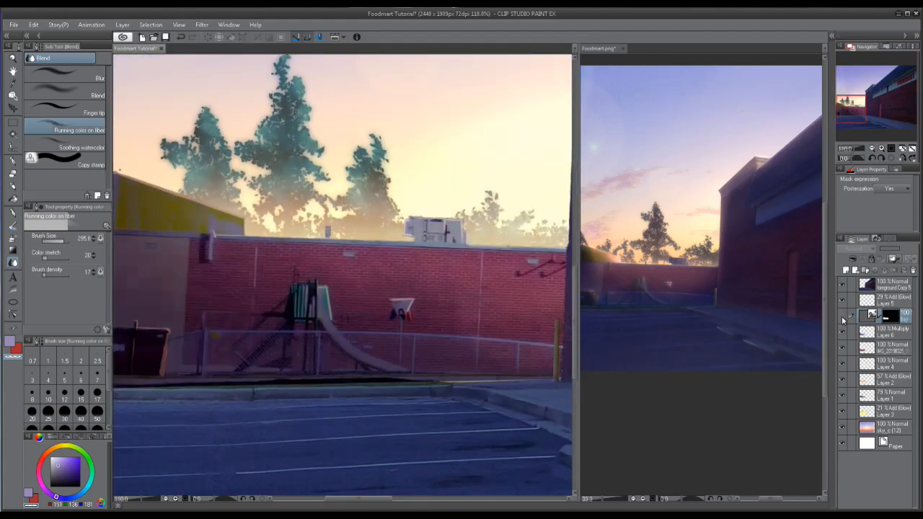
pyautogui.click(843, 317)
# Step: Create a selection from the contents of the back wall's photo layer
pyautogui.scroll(-1, 308, 328)
pyautogui.moveTo(427, 311); pyautogui.dragTo(388, 343)
pyautogui.click(881, 333)
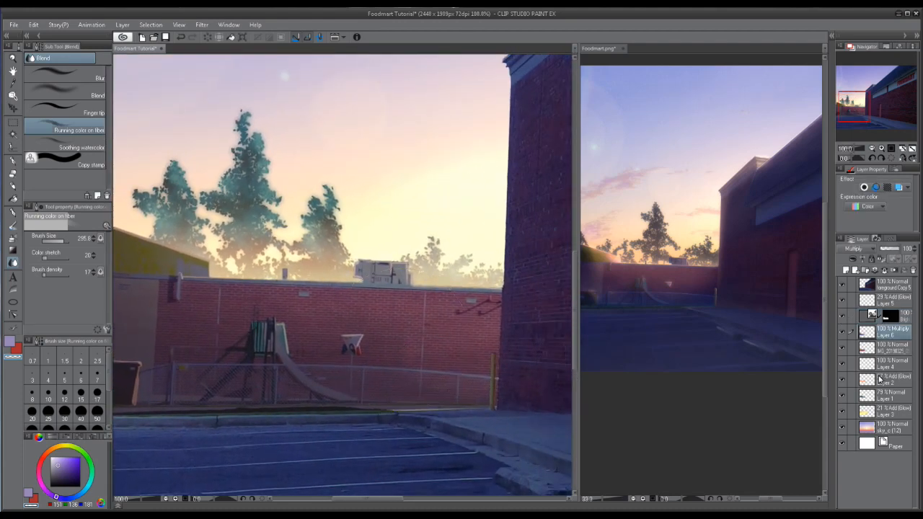
pyautogui.click(889, 398)
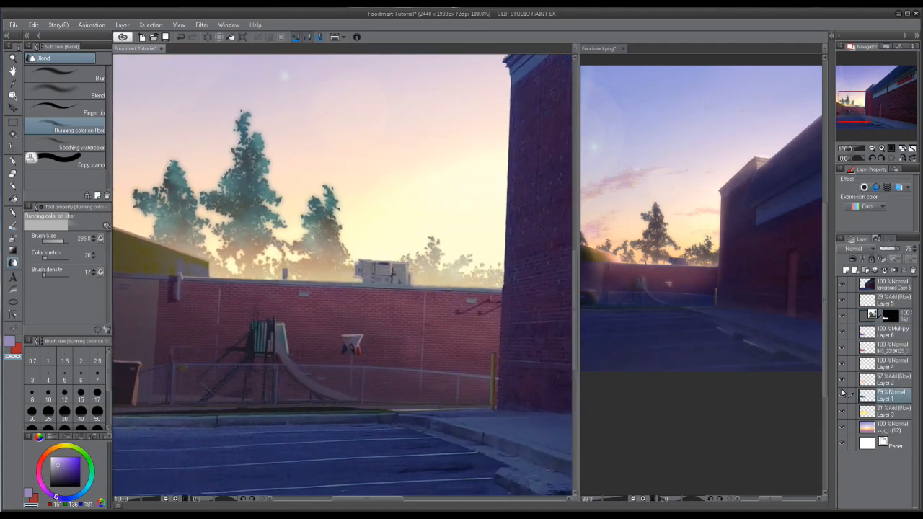
pyautogui.rightClick(902, 350)
pyautogui.moveTo(865, 224)
pyautogui.click(780, 224)
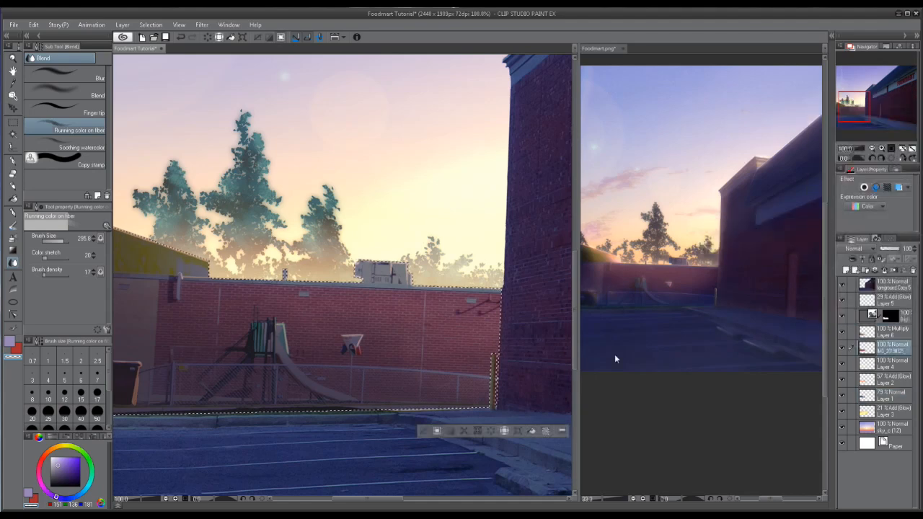
pyautogui.click(436, 430)
pyautogui.click(516, 245)
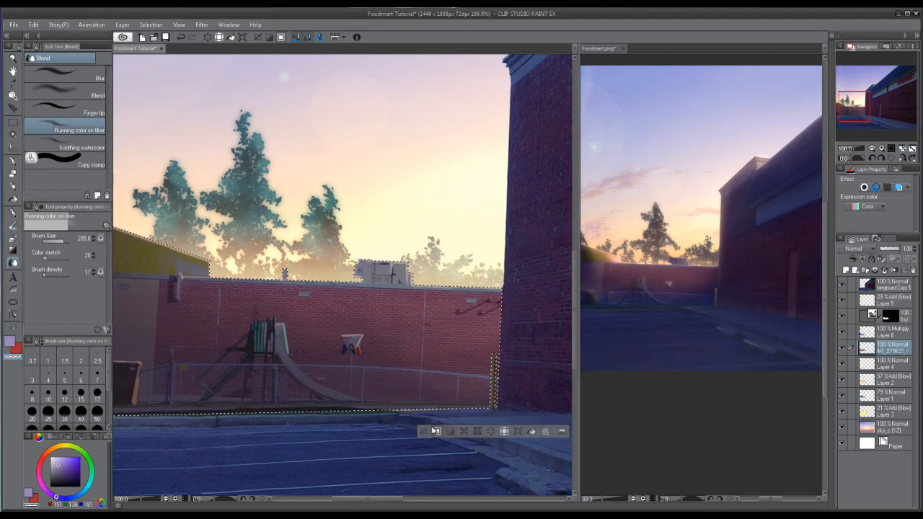
# Step: Add a new layer above the back wall's correction layer and set its blending mode to Multiply
pyautogui.click(848, 270)
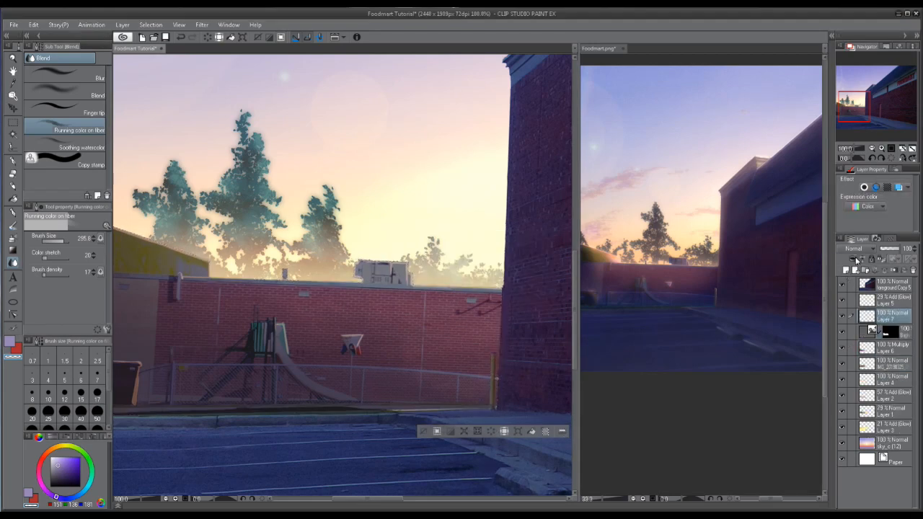
pyautogui.click(853, 248)
pyautogui.click(847, 277)
# Step: Try to shade the outer edge of the slanted green gable with broad Darker pencil strokes at size 50
pyautogui.scroll(2, 216, 288)
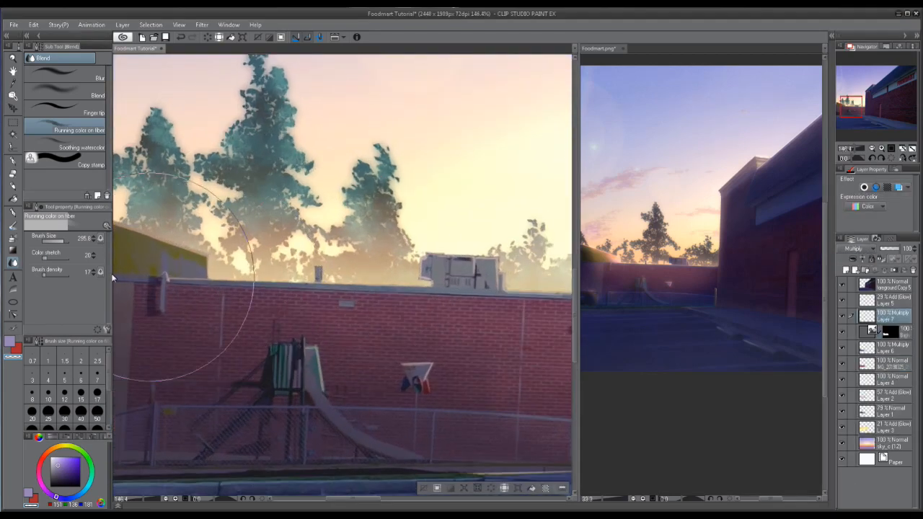
pyautogui.click(13, 189)
pyautogui.moveTo(130, 231); pyautogui.dragTo(325, 246)
pyautogui.scroll(4, 321, 245)
pyautogui.scroll(4, 259, 274)
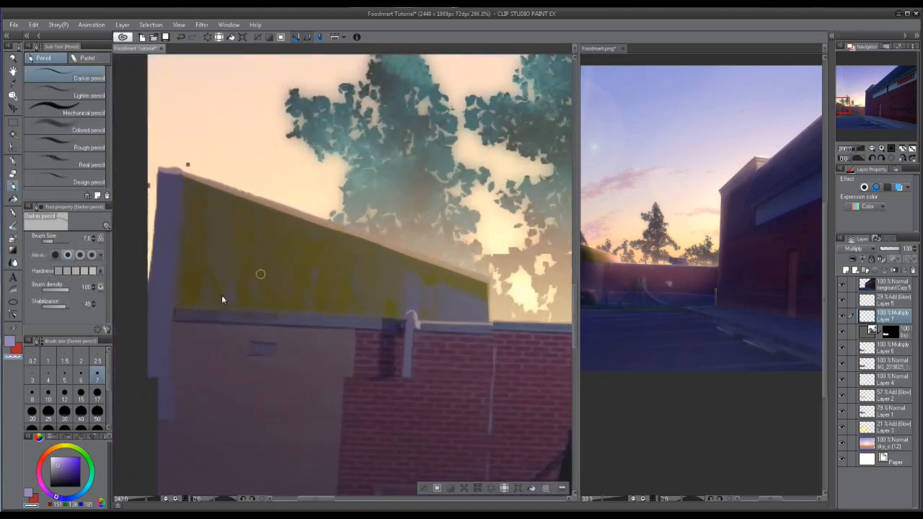
pyautogui.click(97, 395)
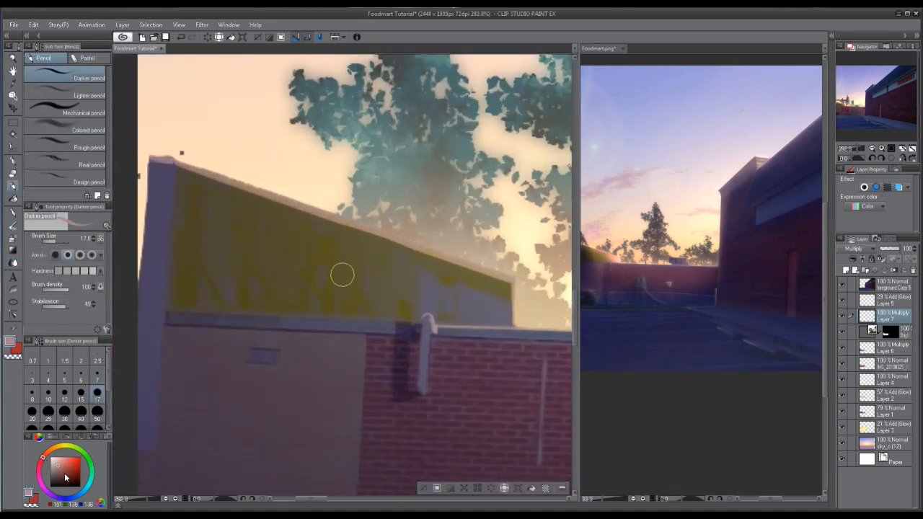
pyautogui.click(96, 411)
pyautogui.moveTo(155, 178)
pyautogui.mouseDown()
pyautogui.moveTo(149, 320)
pyautogui.moveTo(168, 306)
pyautogui.mouseUp()
pyautogui.moveTo(178, 195); pyautogui.dragTo(185, 278)
pyautogui.moveTo(192, 229); pyautogui.dragTo(197, 287)
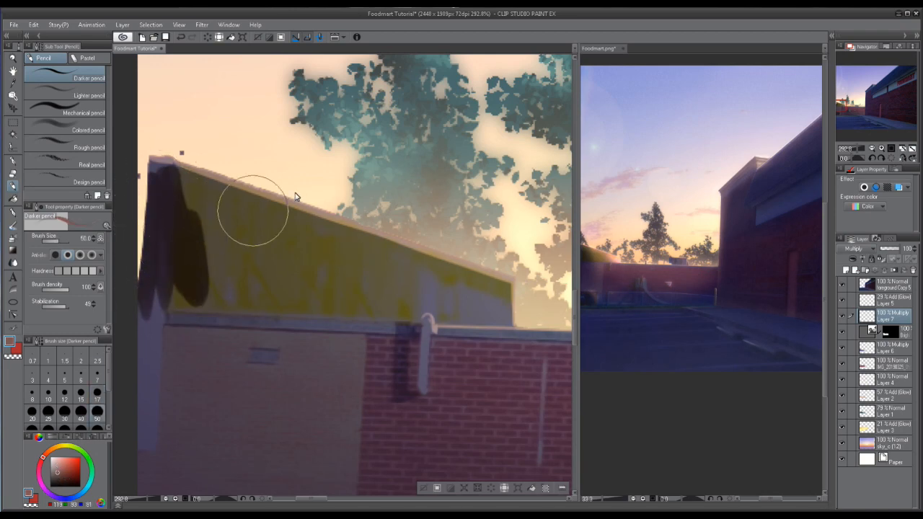
pyautogui.moveTo(423, 199); pyautogui.dragTo(375, 195)
pyautogui.hotkey('ctrl', 'z')
pyautogui.hotkey('ctrl', 'z')
pyautogui.hotkey('ctrl', 'z')
# Step: Paint a dark brown diagonal shadow across the green gable with the Colored pencil at size 17
pyautogui.click(79, 129)
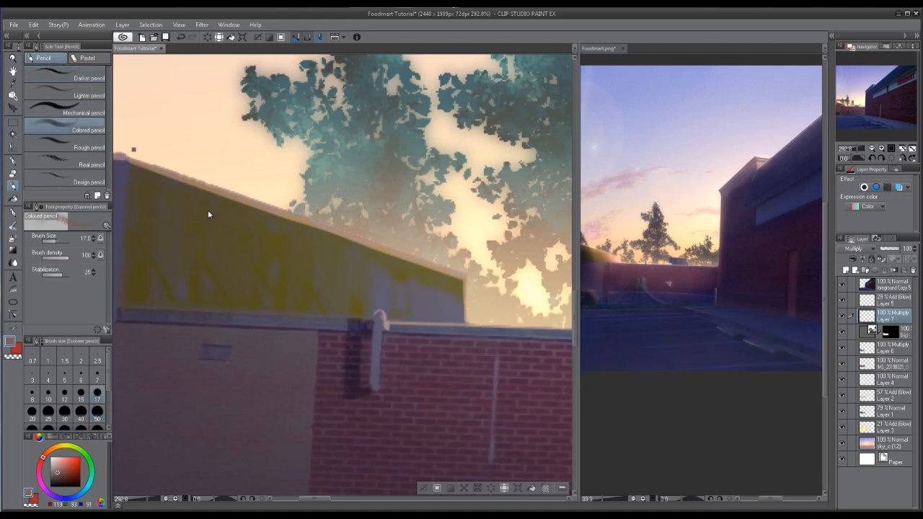
pyautogui.moveTo(206, 212); pyautogui.dragTo(258, 187)
pyautogui.moveTo(158, 142); pyautogui.dragTo(253, 206)
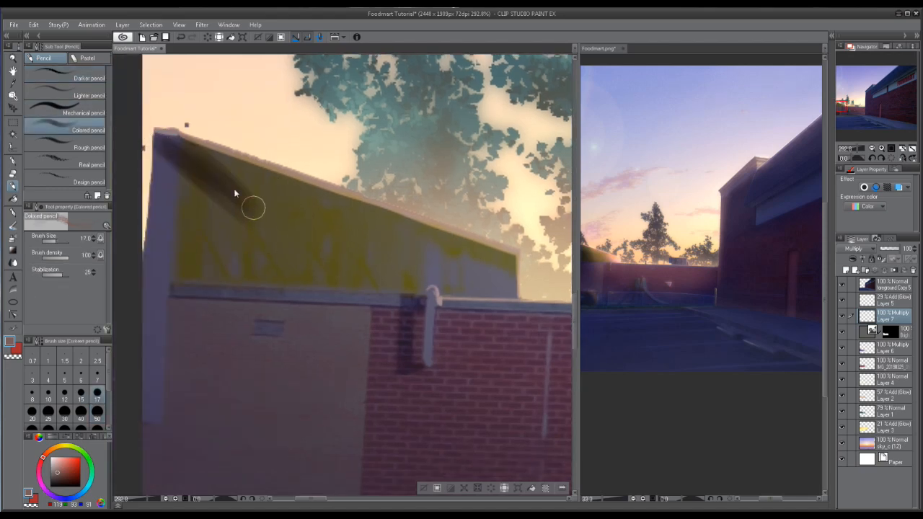
pyautogui.moveTo(212, 166); pyautogui.dragTo(339, 256)
pyautogui.moveTo(239, 180)
pyautogui.mouseDown()
pyautogui.moveTo(371, 260)
pyautogui.moveTo(238, 214)
pyautogui.moveTo(339, 271)
pyautogui.moveTo(202, 167)
pyautogui.mouseUp()
pyautogui.moveTo(253, 227)
pyautogui.mouseDown()
pyautogui.moveTo(179, 208)
pyautogui.moveTo(178, 229)
pyautogui.mouseUp()
pyautogui.moveTo(195, 204); pyautogui.dragTo(224, 166)
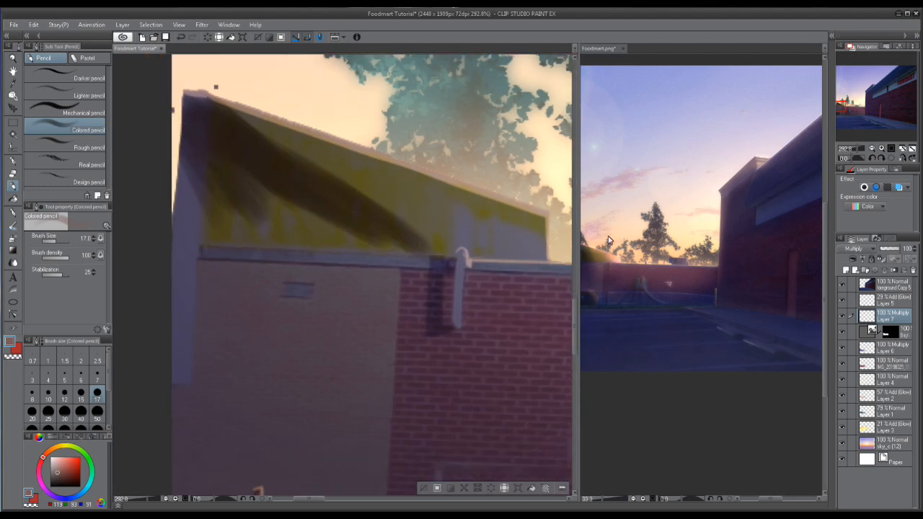
# Step: Compare the gable with the enlarged reference image and fill its shadowed side with dark shading down to the wall ledge
pyautogui.click(596, 245)
pyautogui.scroll(4, 613, 251)
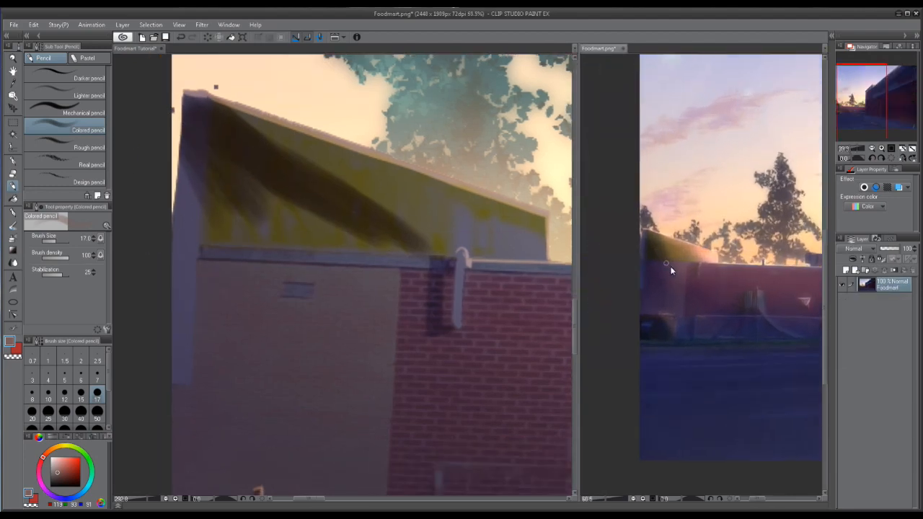
pyautogui.scroll(3, 685, 254)
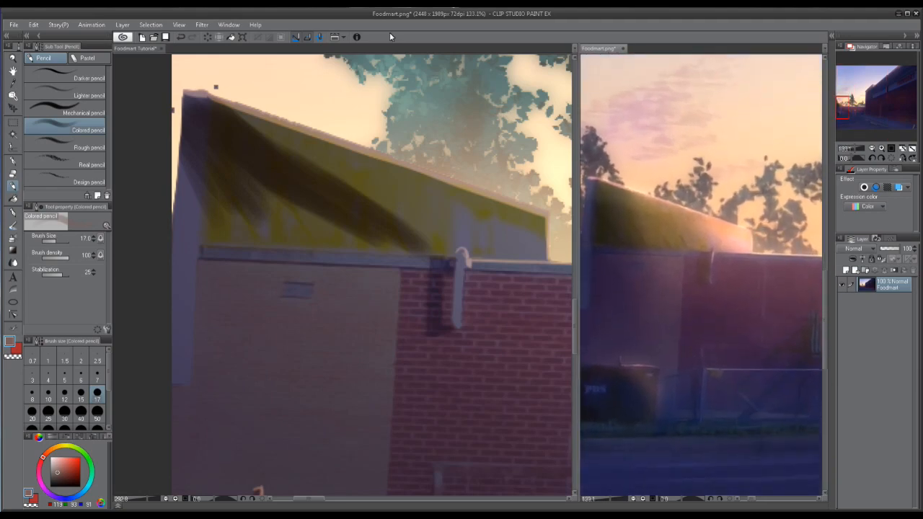
pyautogui.click(142, 49)
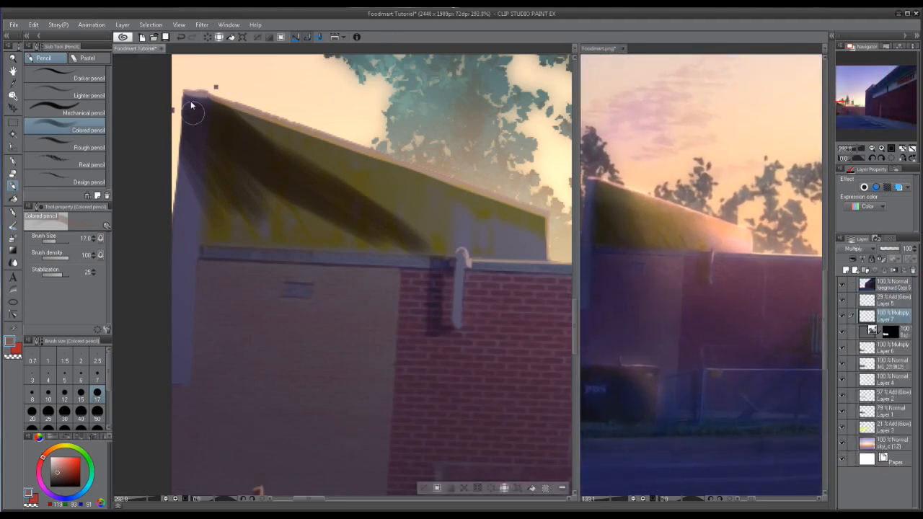
pyautogui.moveTo(184, 182)
pyautogui.mouseDown()
pyautogui.moveTo(190, 233)
pyautogui.moveTo(194, 156)
pyautogui.moveTo(195, 239)
pyautogui.moveTo(214, 187)
pyautogui.moveTo(264, 228)
pyautogui.moveTo(287, 190)
pyautogui.mouseUp()
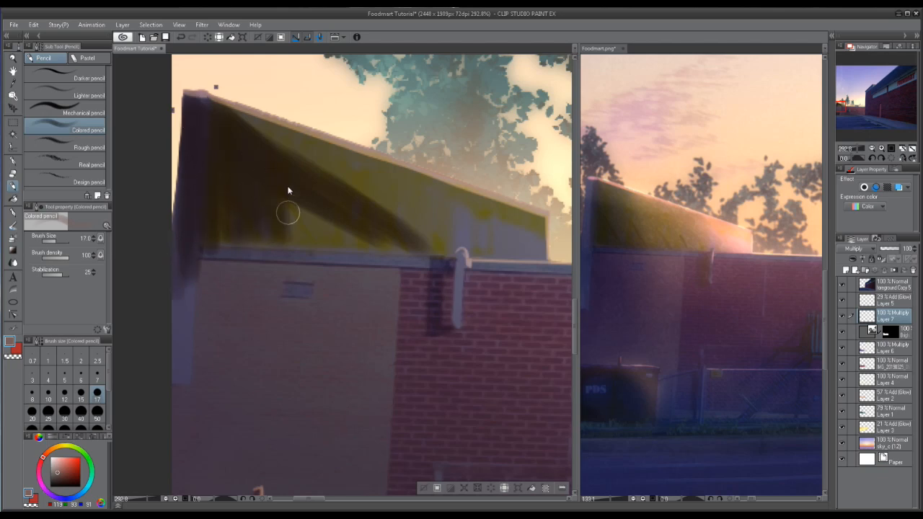
# Step: Lower the Multiply layer's opacity to 62% and blend the gable shading with Running color on fiber at size 50
pyautogui.click(892, 249)
pyautogui.moveTo(250, 126)
pyautogui.mouseDown()
pyautogui.moveTo(309, 185)
pyautogui.moveTo(261, 184)
pyautogui.moveTo(224, 237)
pyautogui.moveTo(366, 257)
pyautogui.mouseUp()
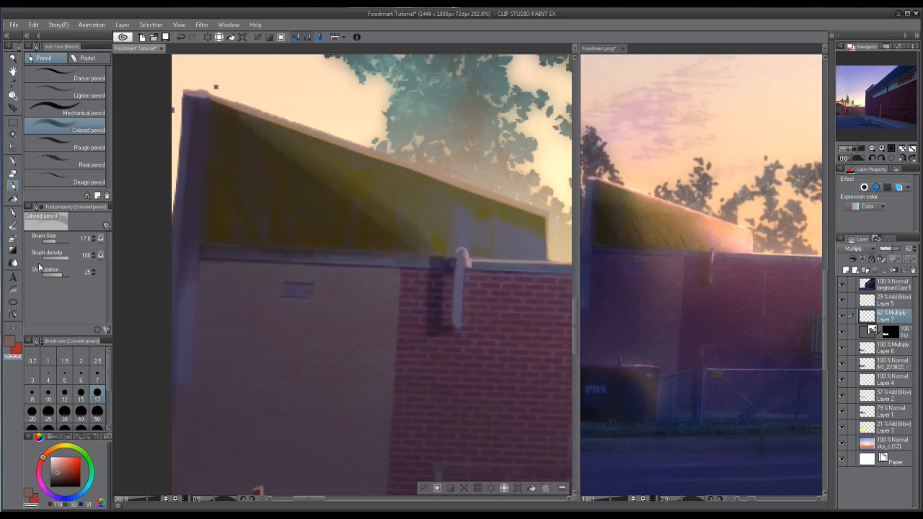
pyautogui.press('j')
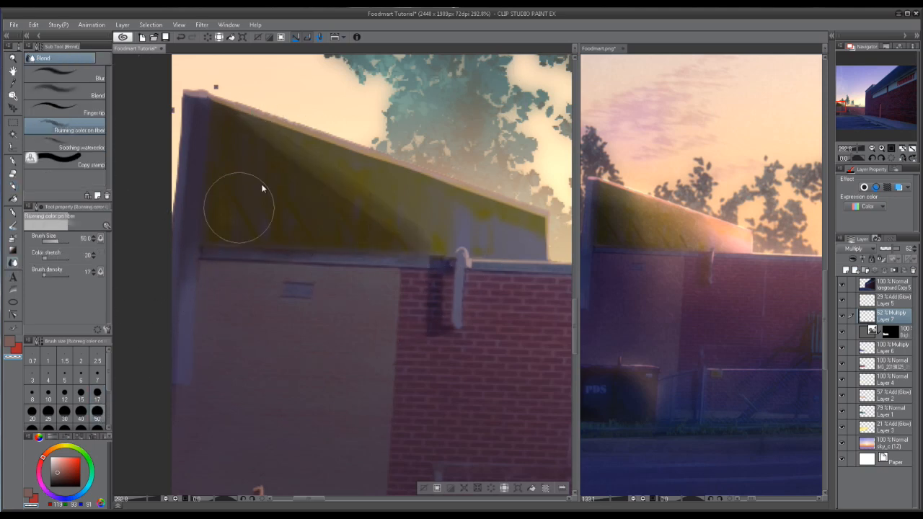
pyautogui.moveTo(355, 208)
pyautogui.mouseDown()
pyautogui.moveTo(298, 124)
pyautogui.moveTo(512, 258)
pyautogui.moveTo(301, 137)
pyautogui.moveTo(437, 245)
pyautogui.mouseUp()
pyautogui.moveTo(213, 264); pyautogui.dragTo(181, 234)
# Step: Draw thin dark diagonal streaks down the green gable with the Colored pencil at size 6 and soften them with Running color on fiber
pyautogui.press('p')
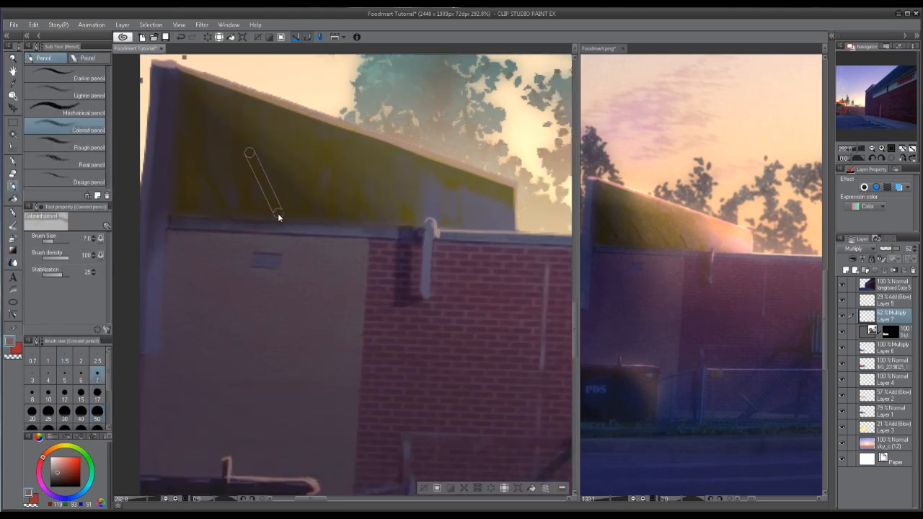
pyautogui.click(13, 348)
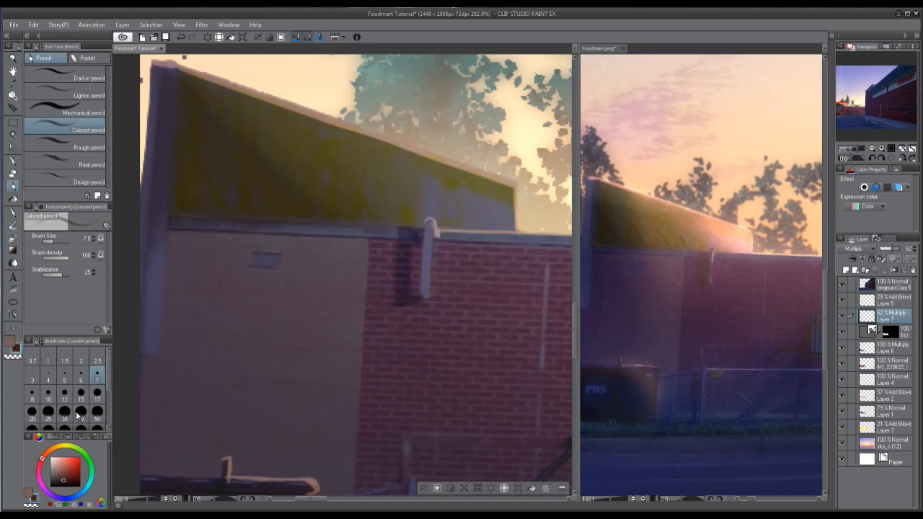
pyautogui.click(80, 373)
pyautogui.keyDown('shift'); pyautogui.click(285, 220); pyautogui.keyUp('shift')
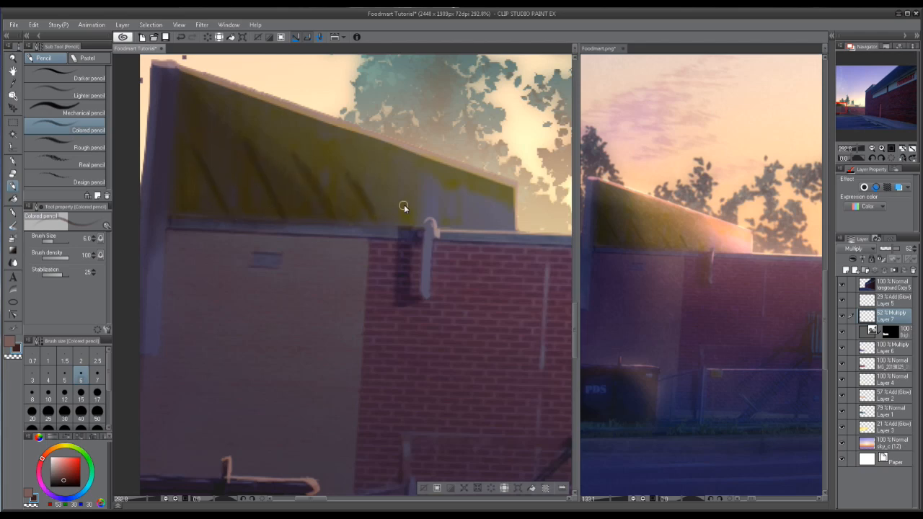
pyautogui.moveTo(349, 206); pyautogui.dragTo(354, 201)
pyautogui.click(13, 356)
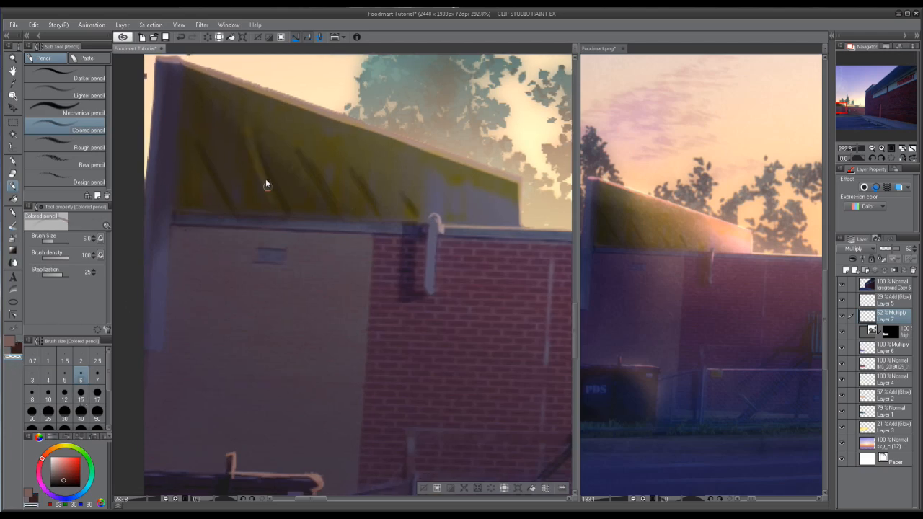
pyautogui.hotkey('ctrl', 'z')
pyautogui.click(9, 344)
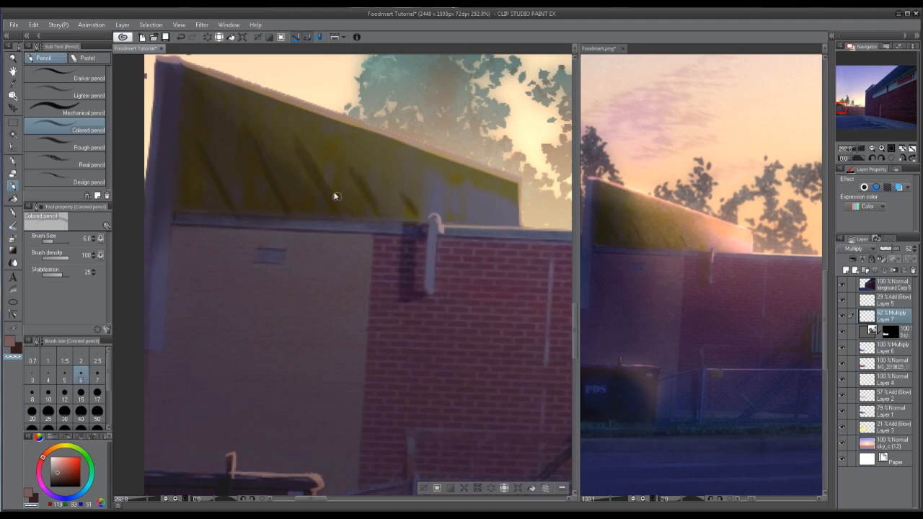
pyautogui.click(12, 262)
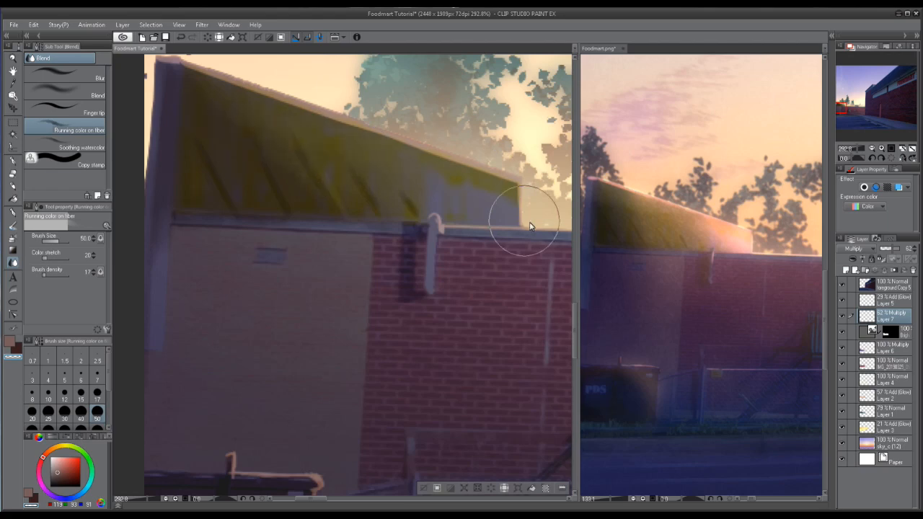
# Step: Darken the dumpster and the wall around it with Colored pencil shading at size 50
pyautogui.scroll(-5, 515, 202)
pyautogui.moveTo(419, 292); pyautogui.dragTo(313, 217)
pyautogui.scroll(-1, 297, 213)
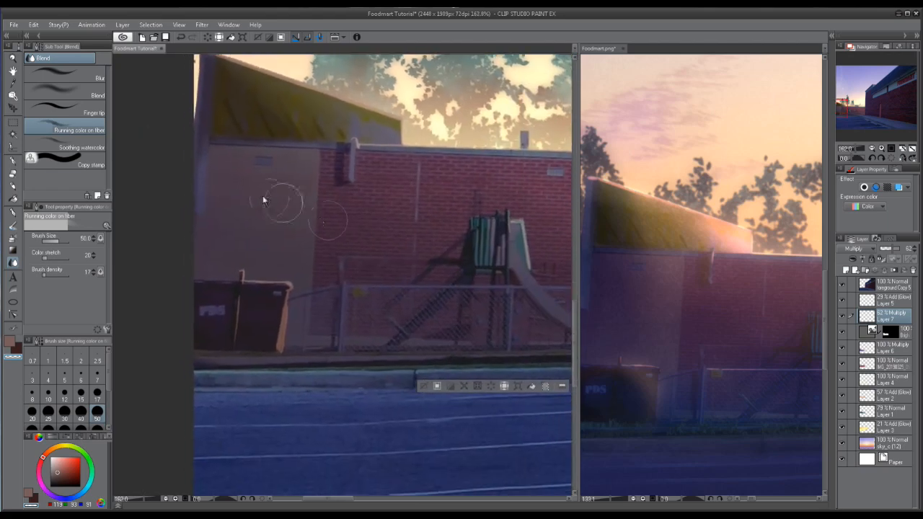
pyautogui.moveTo(239, 241); pyautogui.dragTo(254, 225)
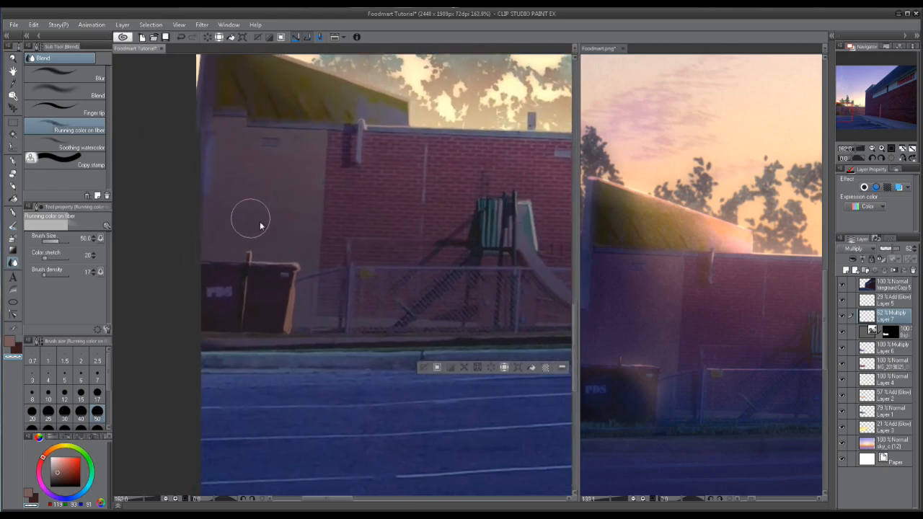
pyautogui.scroll(5, 253, 310)
pyautogui.click(13, 189)
pyautogui.click(8, 345)
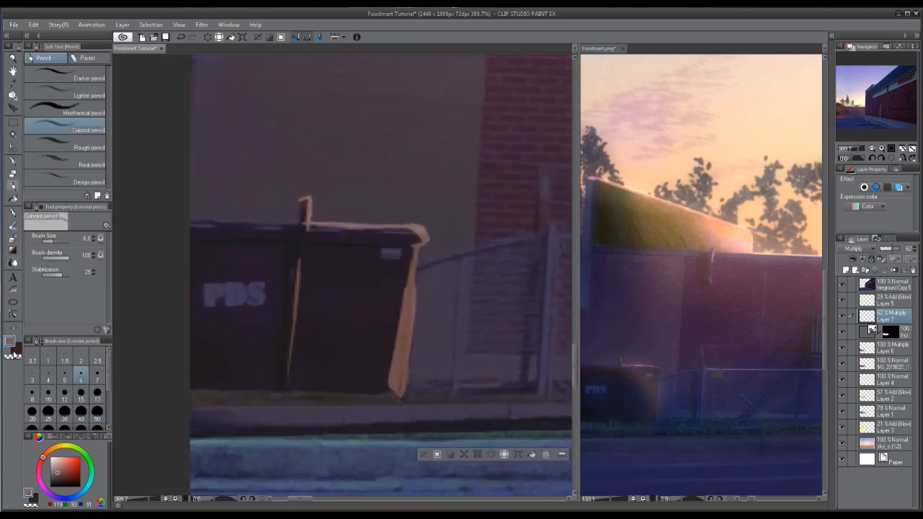
pyautogui.click(97, 416)
pyautogui.moveTo(177, 230)
pyautogui.mouseDown()
pyautogui.moveTo(246, 378)
pyautogui.moveTo(193, 383)
pyautogui.moveTo(204, 361)
pyautogui.moveTo(197, 337)
pyautogui.moveTo(214, 323)
pyautogui.moveTo(220, 364)
pyautogui.moveTo(271, 343)
pyautogui.moveTo(291, 354)
pyautogui.mouseUp()
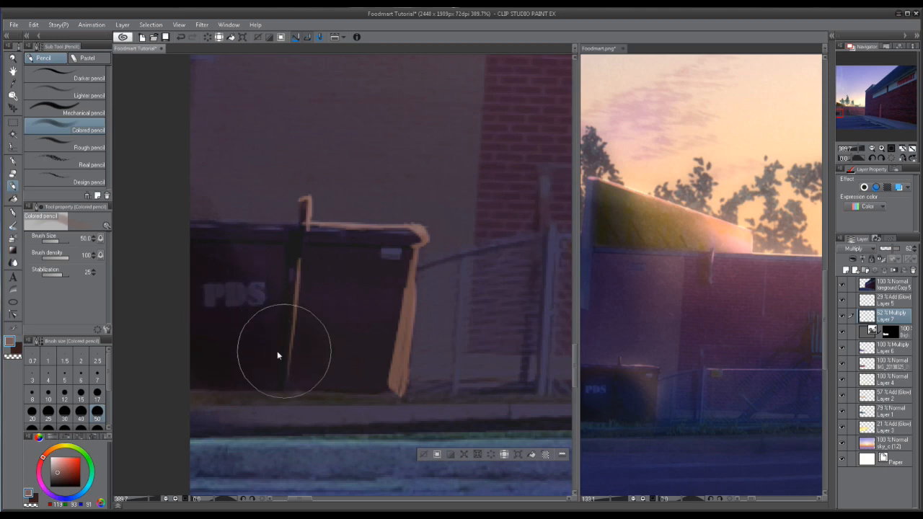
pyautogui.click(19, 352)
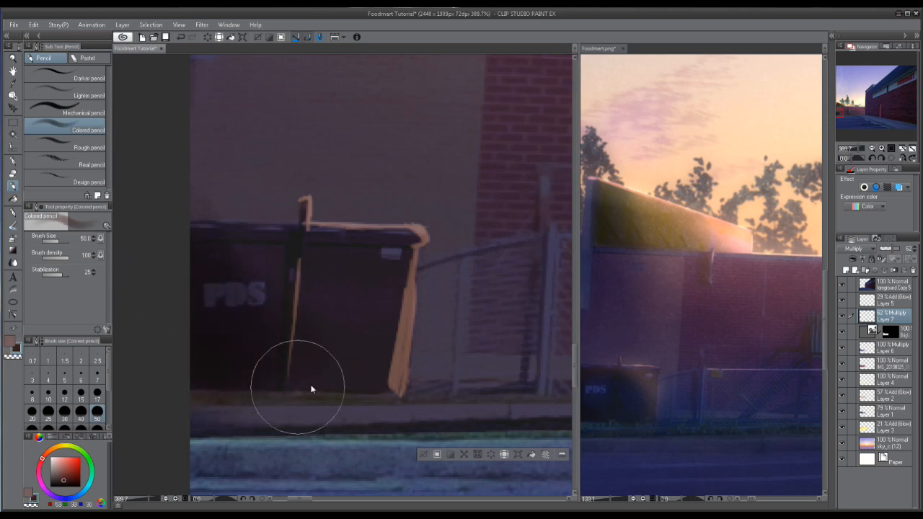
# Step: Shade the playground slide and its climbing structure with the Colored pencil at size 17
pyautogui.moveTo(444, 271); pyautogui.dragTo(396, 295)
pyautogui.moveTo(537, 307); pyautogui.dragTo(267, 279)
pyautogui.moveTo(391, 287); pyautogui.dragTo(352, 290)
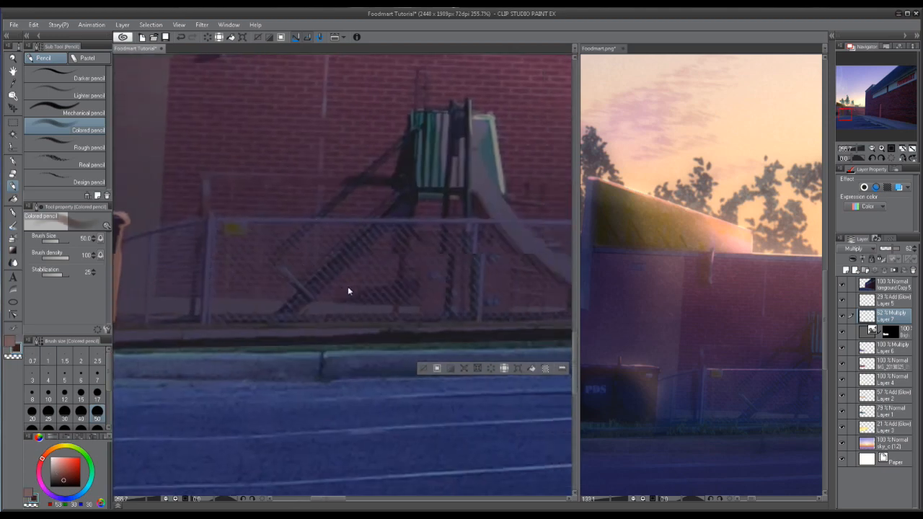
pyautogui.click(97, 395)
pyautogui.moveTo(416, 173)
pyautogui.mouseDown()
pyautogui.moveTo(274, 255)
pyautogui.moveTo(335, 221)
pyautogui.mouseUp()
pyautogui.moveTo(258, 189)
pyautogui.mouseDown()
pyautogui.moveTo(264, 288)
pyautogui.moveTo(303, 281)
pyautogui.moveTo(252, 266)
pyautogui.moveTo(309, 272)
pyautogui.moveTo(325, 260)
pyautogui.moveTo(312, 284)
pyautogui.moveTo(307, 192)
pyautogui.moveTo(317, 182)
pyautogui.moveTo(319, 239)
pyautogui.mouseUp()
pyautogui.moveTo(346, 296)
pyautogui.mouseDown()
pyautogui.moveTo(289, 218)
pyautogui.moveTo(200, 237)
pyautogui.moveTo(274, 253)
pyautogui.moveTo(288, 222)
pyautogui.moveTo(379, 322)
pyautogui.moveTo(484, 389)
pyautogui.moveTo(518, 393)
pyautogui.mouseUp()
pyautogui.moveTo(494, 217); pyautogui.dragTo(265, 259)
pyautogui.moveTo(317, 209); pyautogui.dragTo(297, 239)
# Step: Shade the basketball backboard with the Colored pencil at size 15 and raise the Multiply layer's opacity to 74%
pyautogui.click(80, 395)
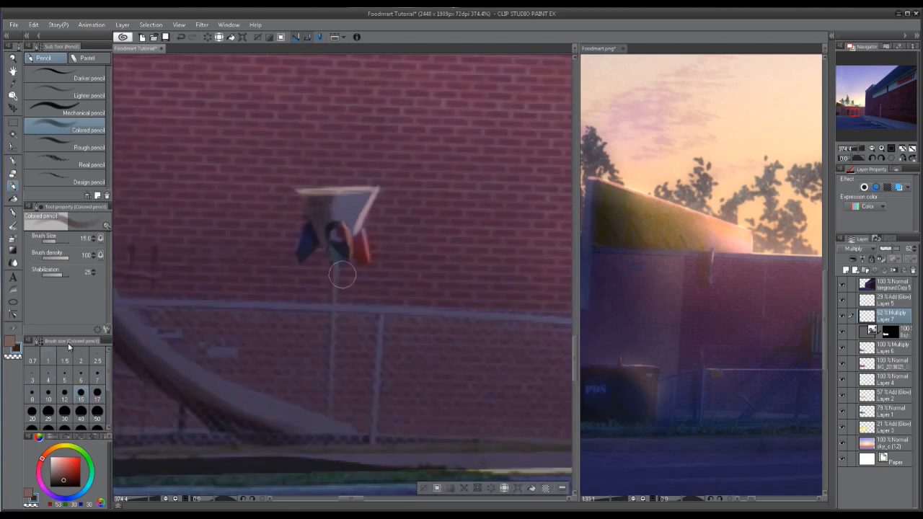
pyautogui.moveTo(332, 228); pyautogui.dragTo(330, 232)
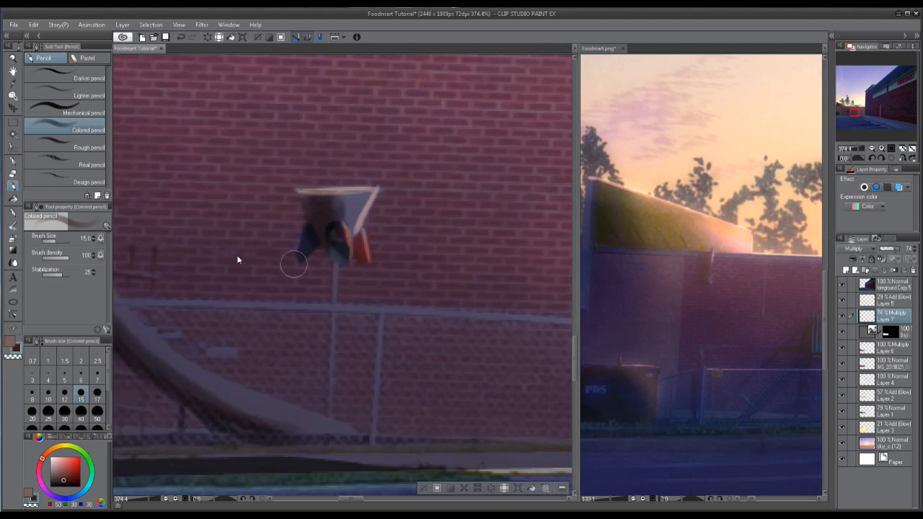
pyautogui.scroll(-2, 278, 266)
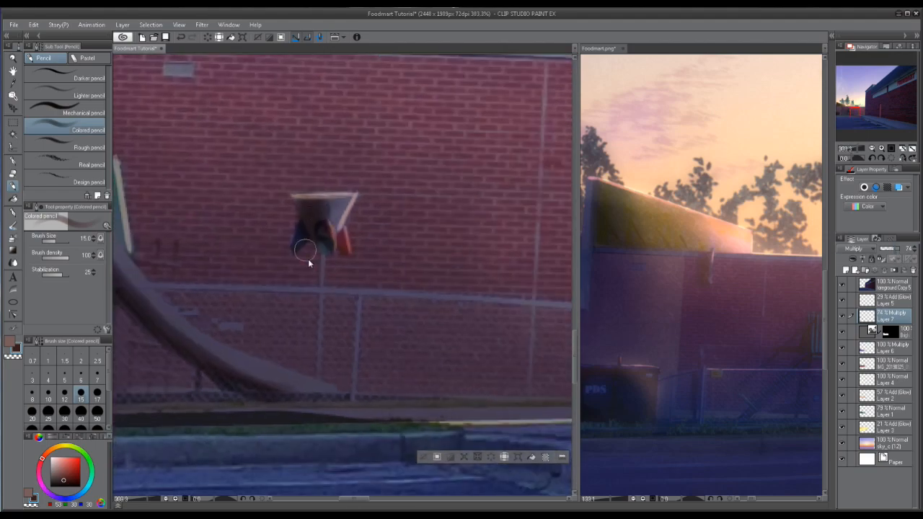
pyautogui.scroll(-5, 305, 252)
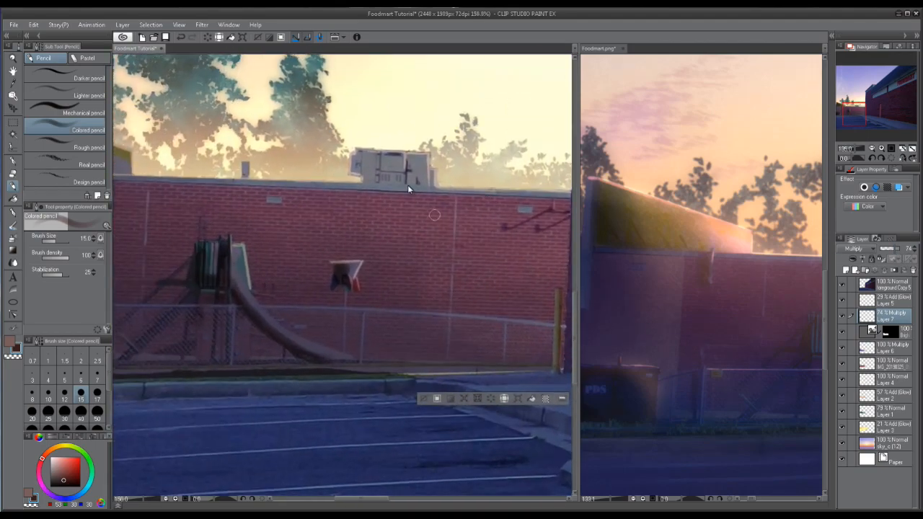
pyautogui.scroll(2, 408, 190)
pyautogui.scroll(4, 375, 145)
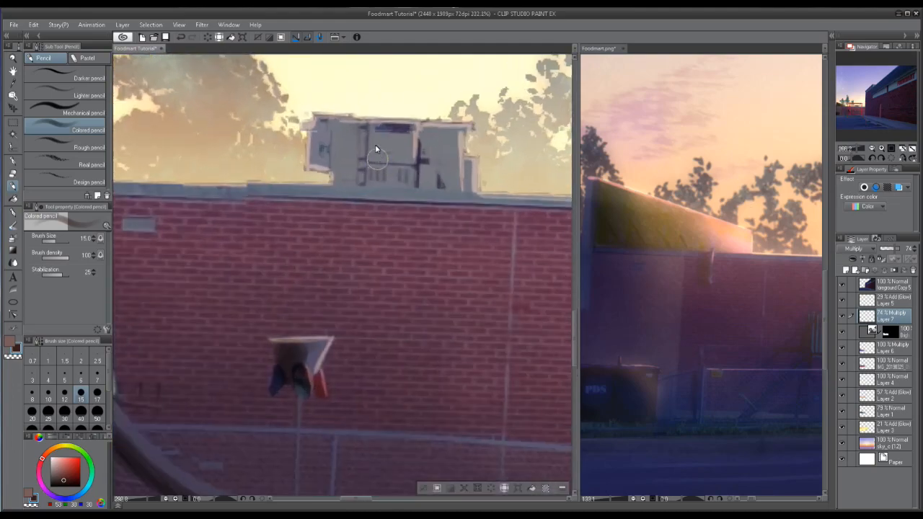
# Step: Shade the vertical and horizontal recesses of the rooftop air unit with the Colored pencil at size 15 on the Multiply layer
pyautogui.moveTo(752, 499); pyautogui.dragTo(762, 500)
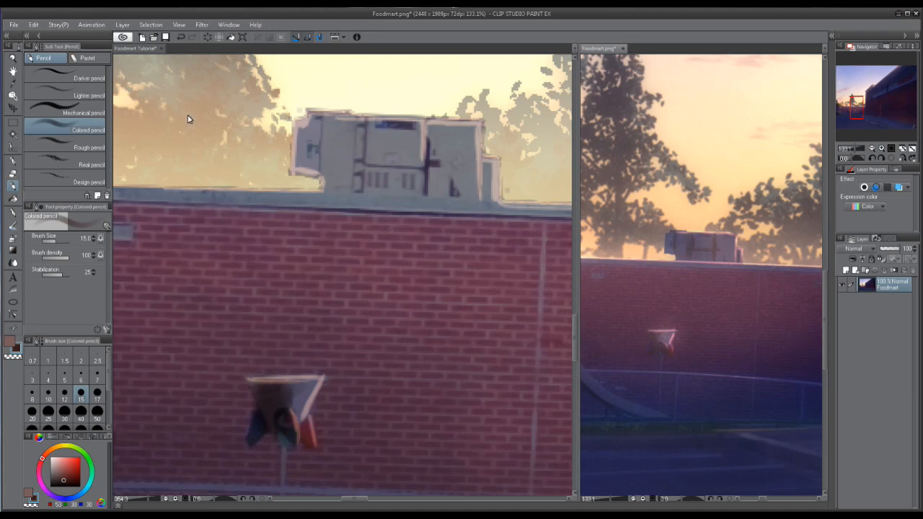
pyautogui.click(145, 49)
pyautogui.moveTo(373, 135)
pyautogui.mouseDown()
pyautogui.moveTo(363, 181)
pyautogui.moveTo(369, 124)
pyautogui.moveTo(364, 155)
pyautogui.mouseUp()
pyautogui.moveTo(425, 130)
pyautogui.mouseDown()
pyautogui.moveTo(422, 172)
pyautogui.moveTo(370, 160)
pyautogui.moveTo(424, 155)
pyautogui.moveTo(358, 132)
pyautogui.moveTo(390, 136)
pyautogui.moveTo(393, 148)
pyautogui.moveTo(367, 136)
pyautogui.mouseUp()
pyautogui.moveTo(440, 184); pyautogui.dragTo(432, 170)
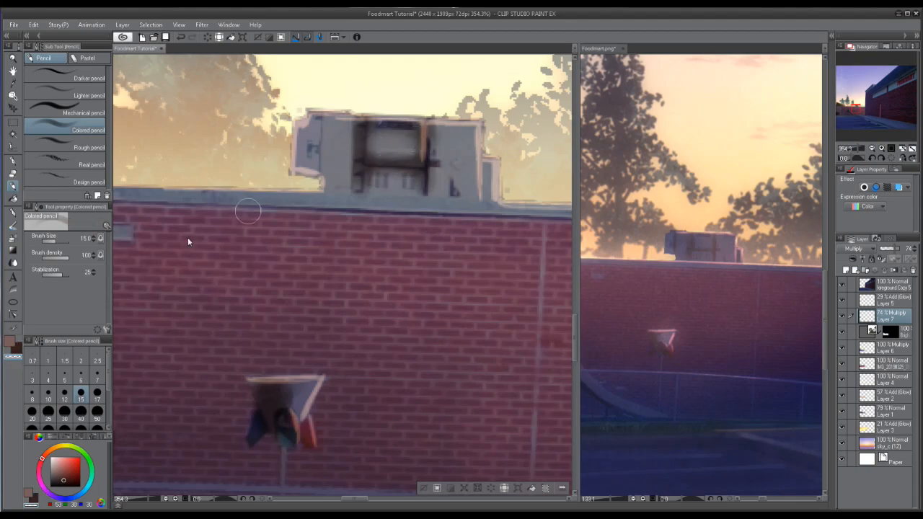
pyautogui.click(11, 343)
# Step: Set the Add (Glow) Layer 5 to 26% opacity and duplicate it as a copy at 14%
pyautogui.scroll(-3, 301, 248)
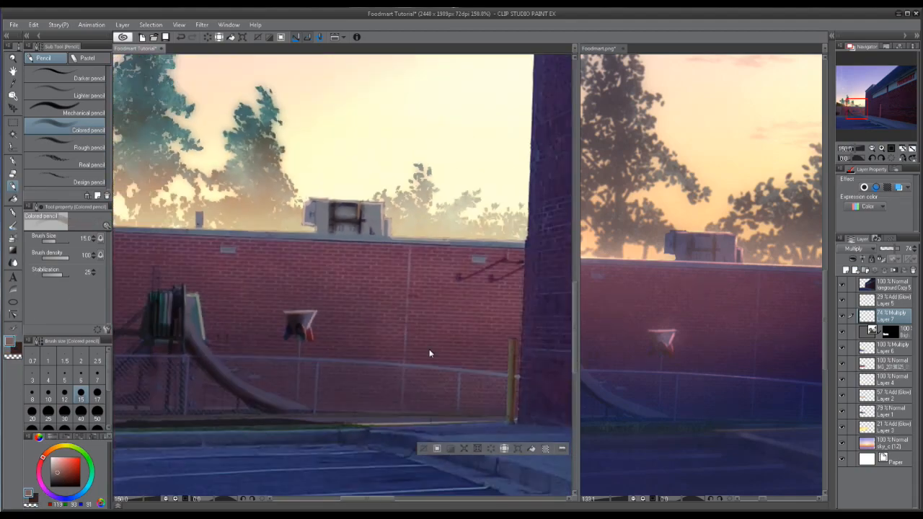
pyautogui.moveTo(430, 352); pyautogui.dragTo(330, 295)
pyautogui.scroll(-4, 397, 228)
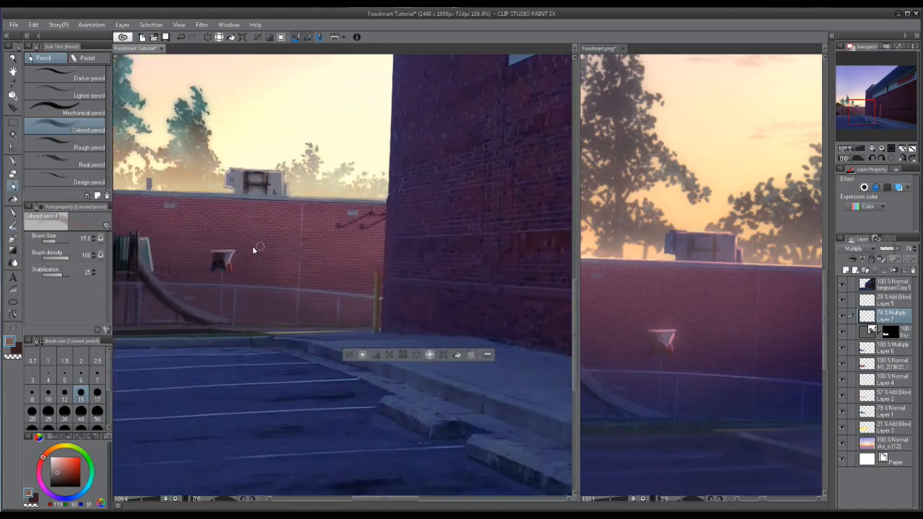
pyautogui.moveTo(394, 231); pyautogui.dragTo(413, 301)
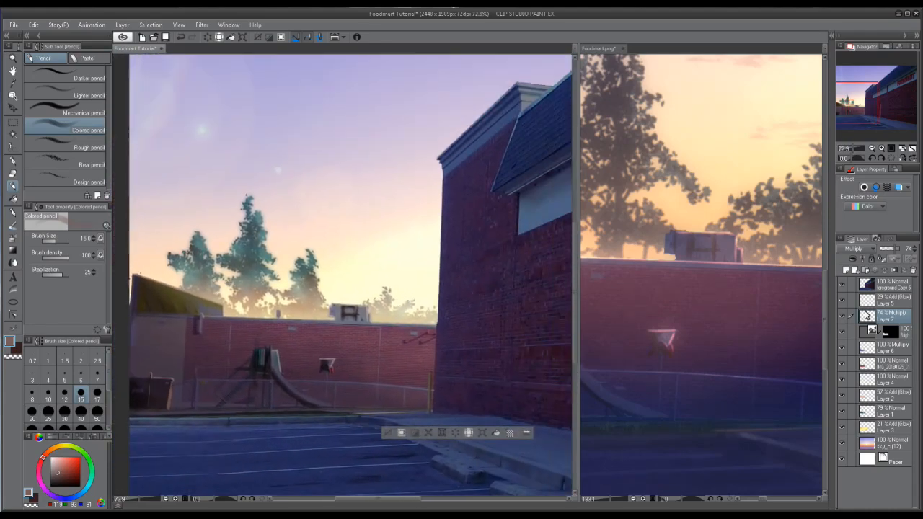
pyautogui.click(842, 301)
pyautogui.click(842, 301)
pyautogui.click(888, 300)
pyautogui.moveTo(883, 256); pyautogui.dragTo(885, 257)
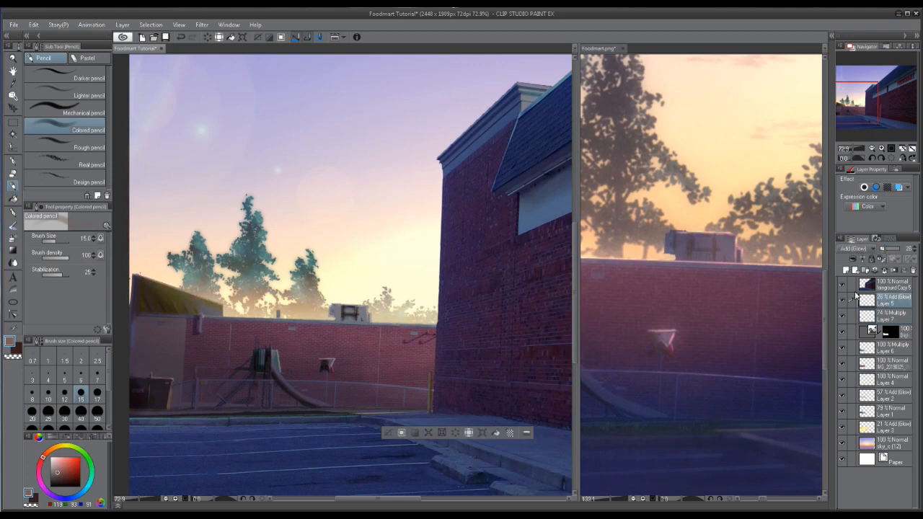
pyautogui.moveTo(295, 370); pyautogui.dragTo(368, 347)
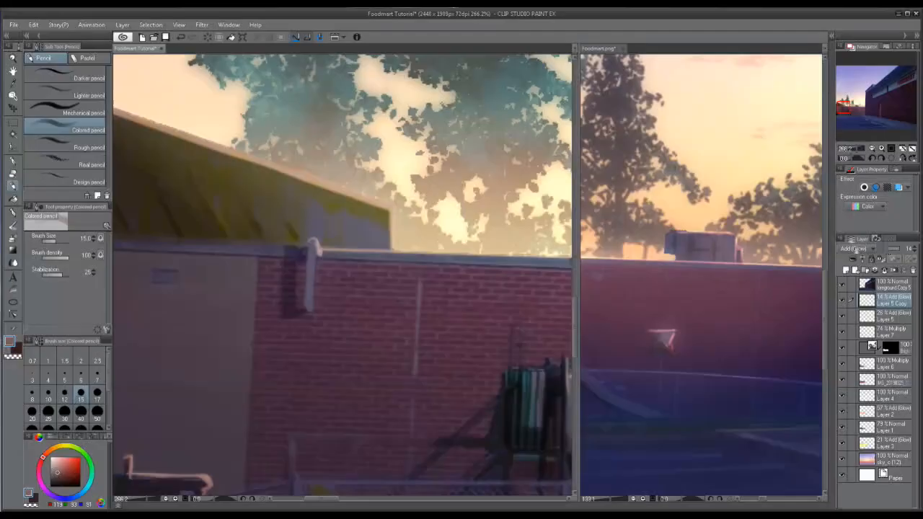
# Step: Soften the dumpster's rim light on Layer 5 with Running color on fiber at size 50
pyautogui.scroll(-5, 396, 298)
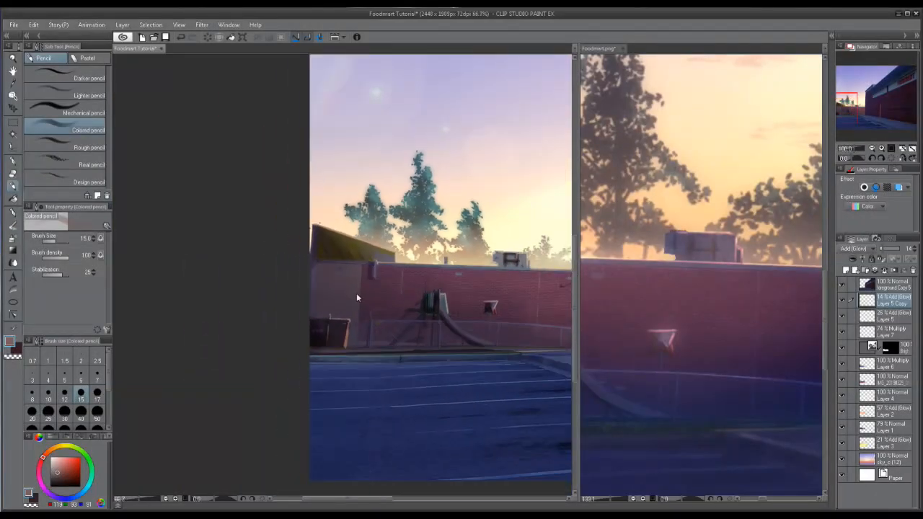
pyautogui.scroll(3, 396, 298)
pyautogui.press('j')
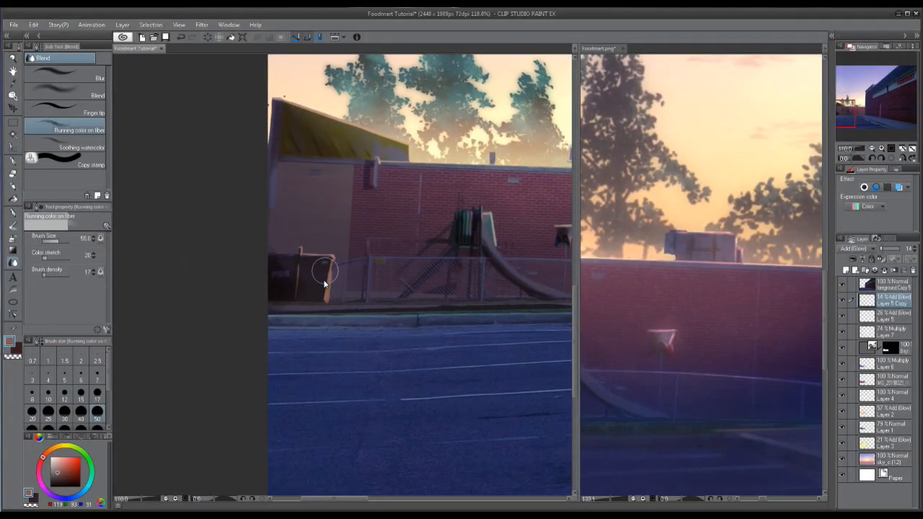
pyautogui.click(876, 315)
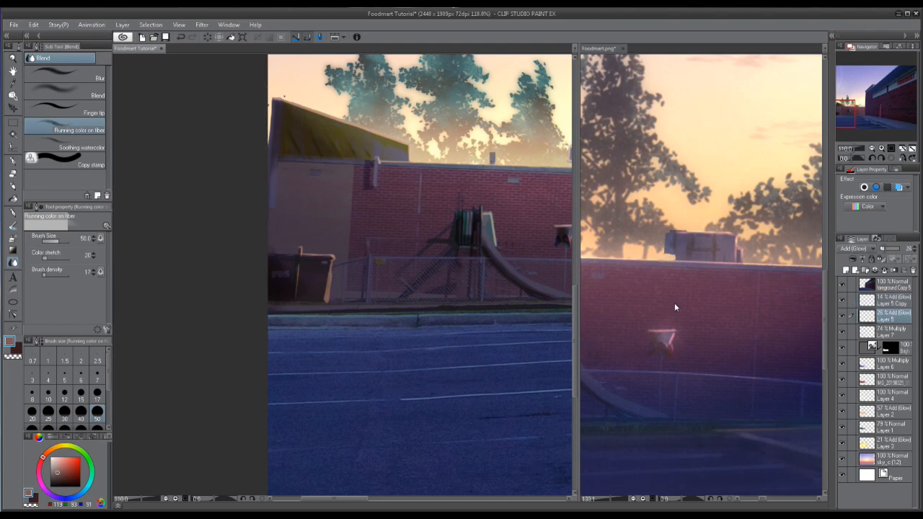
pyautogui.scroll(3, 332, 270)
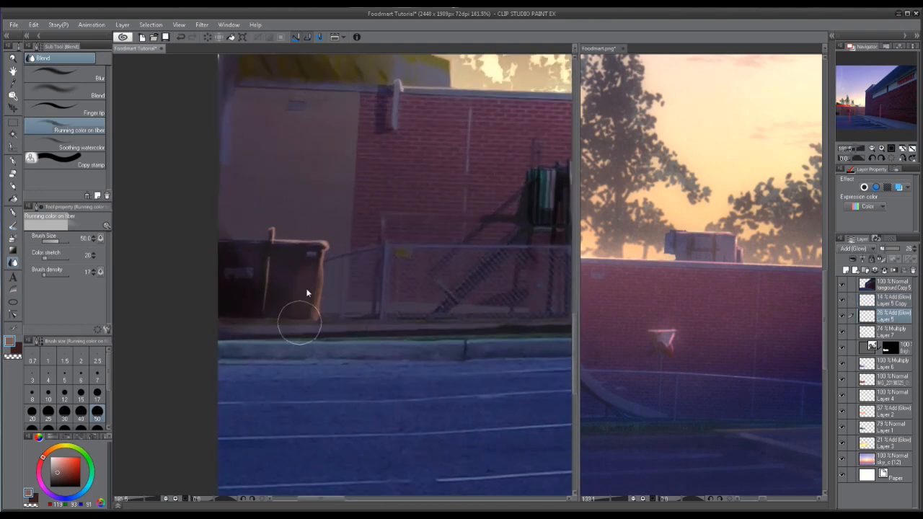
pyautogui.scroll(-2, 329, 279)
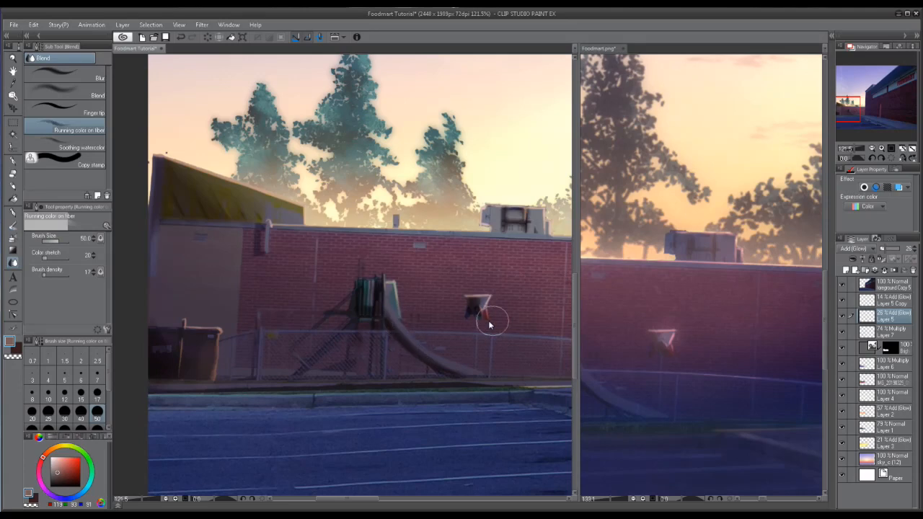
# Step: Examine the back wall, the brick building and the overall picture for remaining differences in light
pyautogui.moveTo(516, 226); pyautogui.dragTo(495, 267)
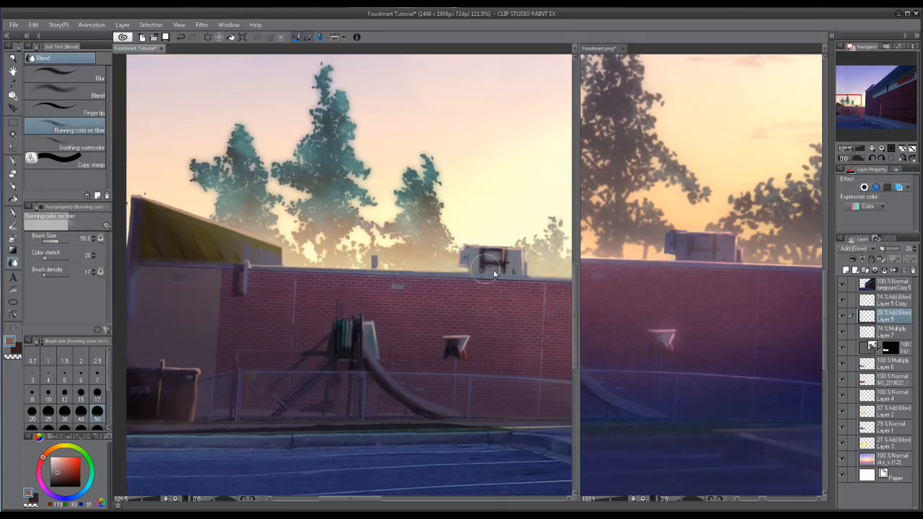
pyautogui.scroll(-5, 495, 272)
pyautogui.moveTo(498, 238); pyautogui.dragTo(216, 261)
pyautogui.moveTo(354, 256); pyautogui.dragTo(405, 251)
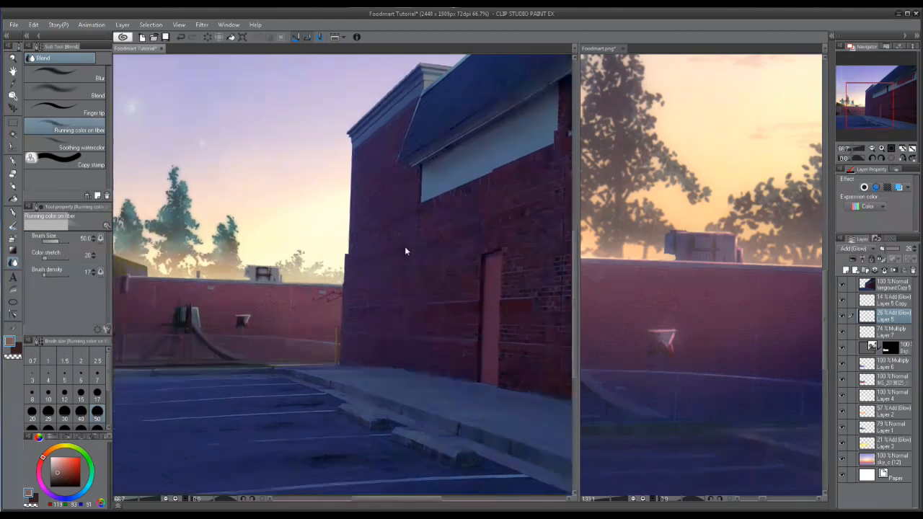
pyautogui.scroll(-1, 405, 251)
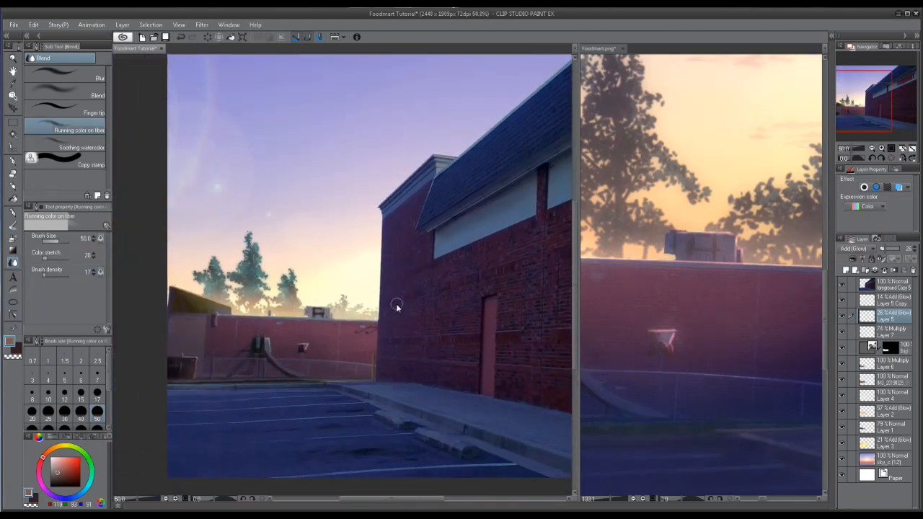
pyautogui.scroll(-3, 371, 334)
pyautogui.moveTo(356, 324); pyautogui.dragTo(288, 331)
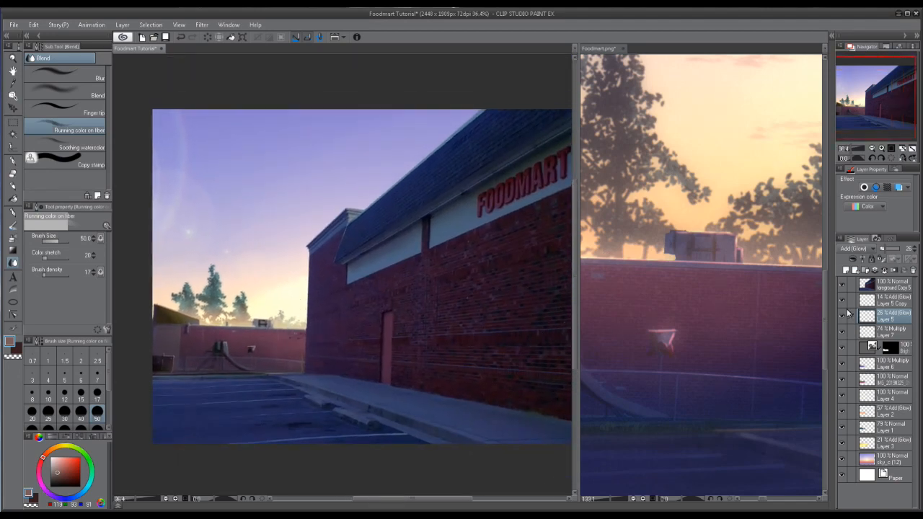
pyautogui.moveTo(365, 357); pyautogui.dragTo(401, 339)
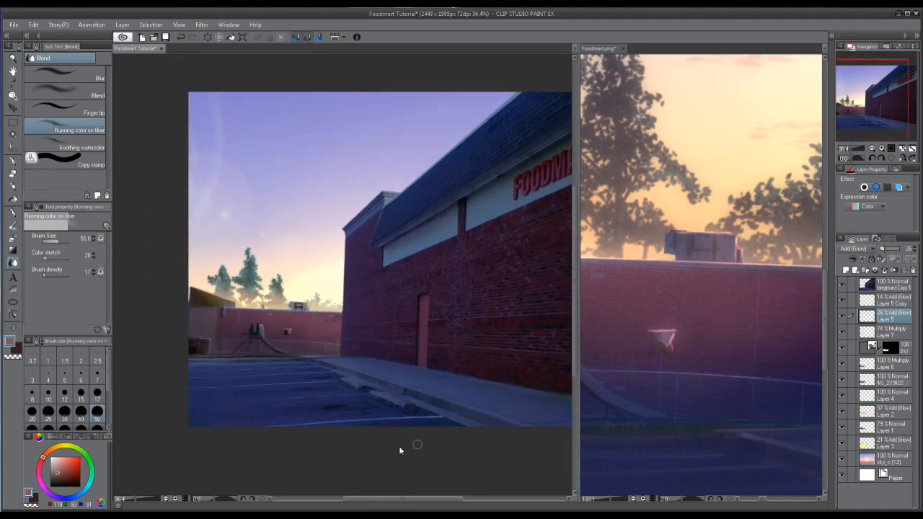
# Step: Create a selection from the top foreground building layer
pyautogui.click(889, 283)
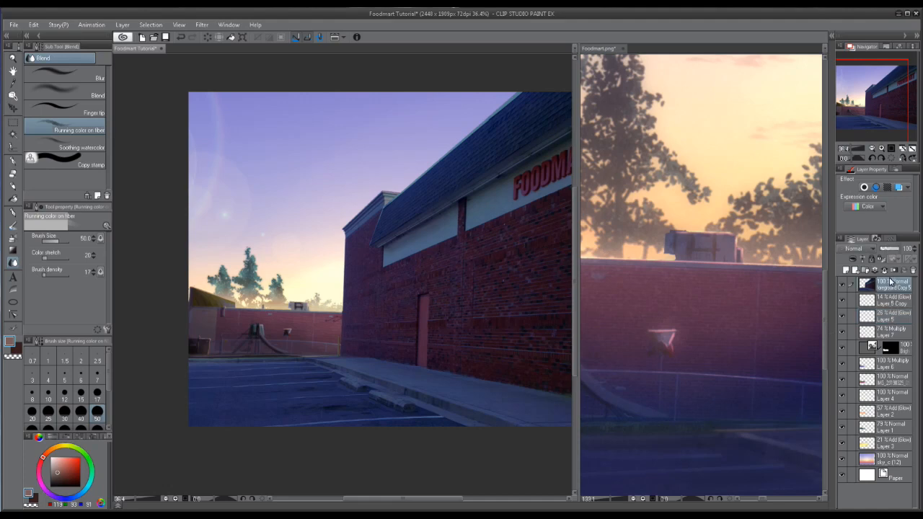
pyautogui.rightClick(896, 285)
pyautogui.click(766, 157)
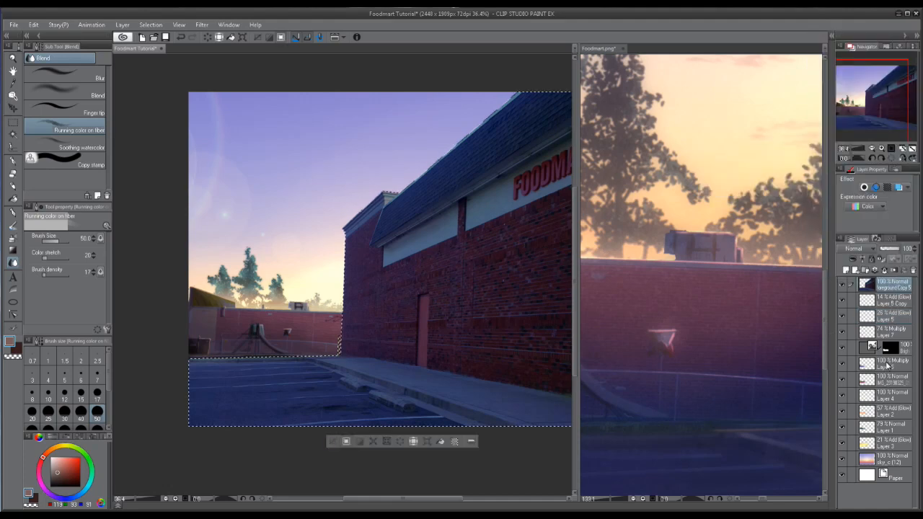
# Step: Create a selection from the back wall photo layer and add the foreground building layer's area to it
pyautogui.rightClick(883, 384)
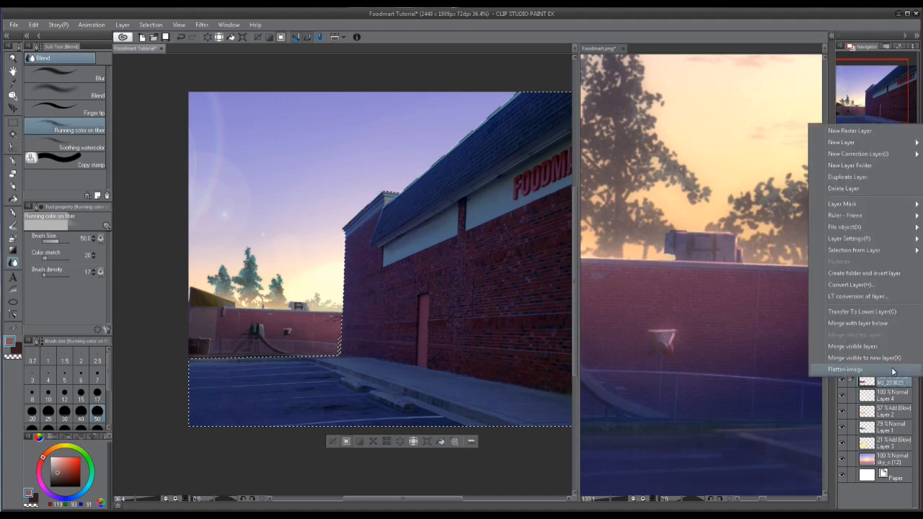
pyautogui.moveTo(851, 249)
pyautogui.click(765, 251)
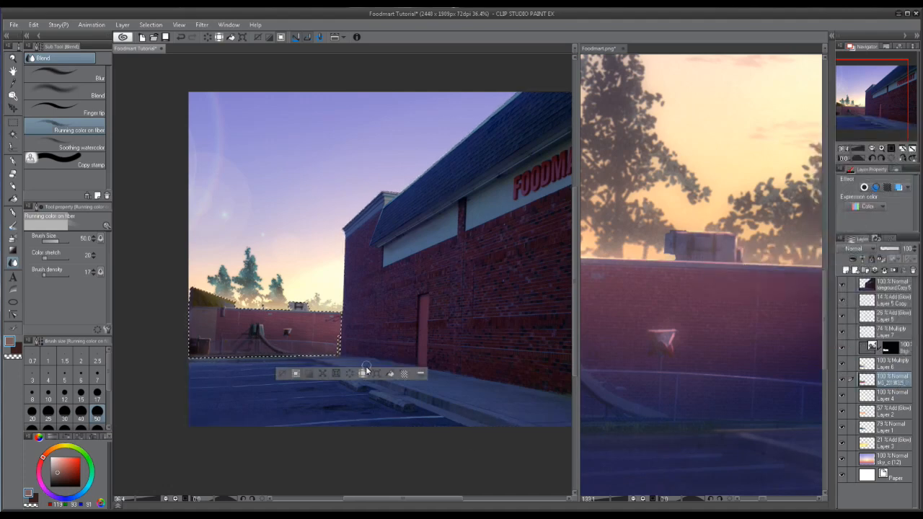
pyautogui.rightClick(895, 289)
pyautogui.moveTo(865, 149)
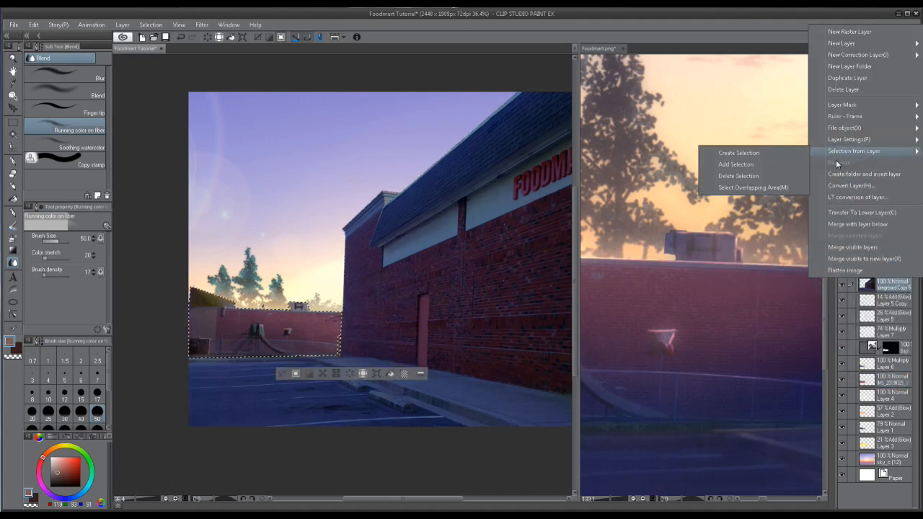
pyautogui.click(735, 165)
pyautogui.click(373, 442)
pyautogui.press('Return')
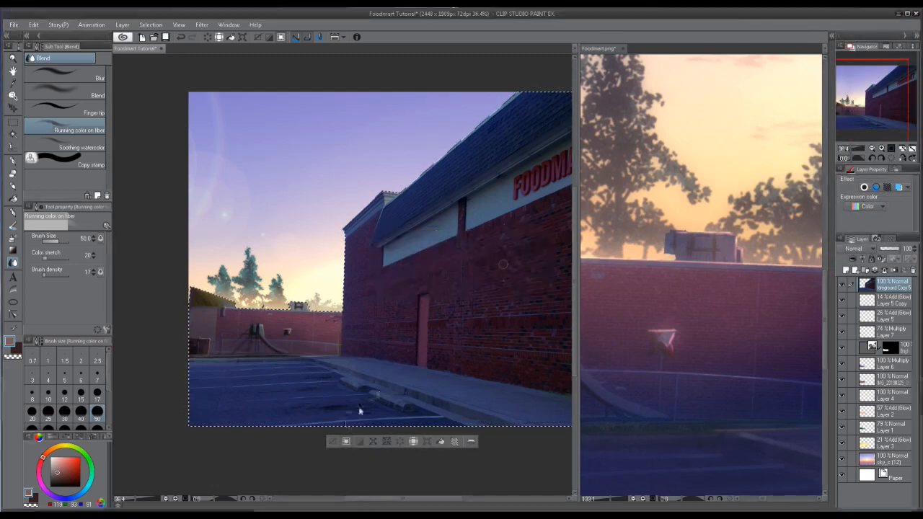
# Step: Add a new raster layer above the foreground building layer and set its blending mode to Add (Glow)
pyautogui.click(716, 259)
pyautogui.scroll(-4, 686, 264)
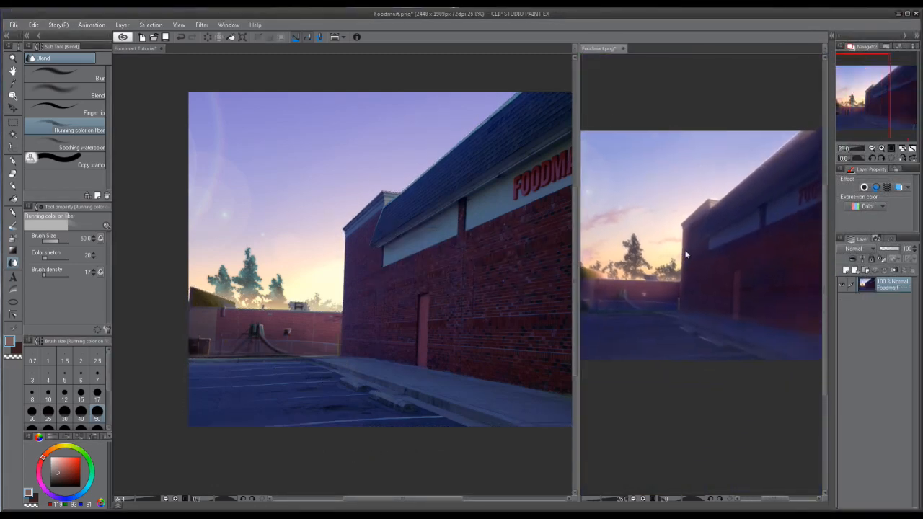
pyautogui.click(142, 48)
pyautogui.click(846, 270)
pyautogui.click(854, 248)
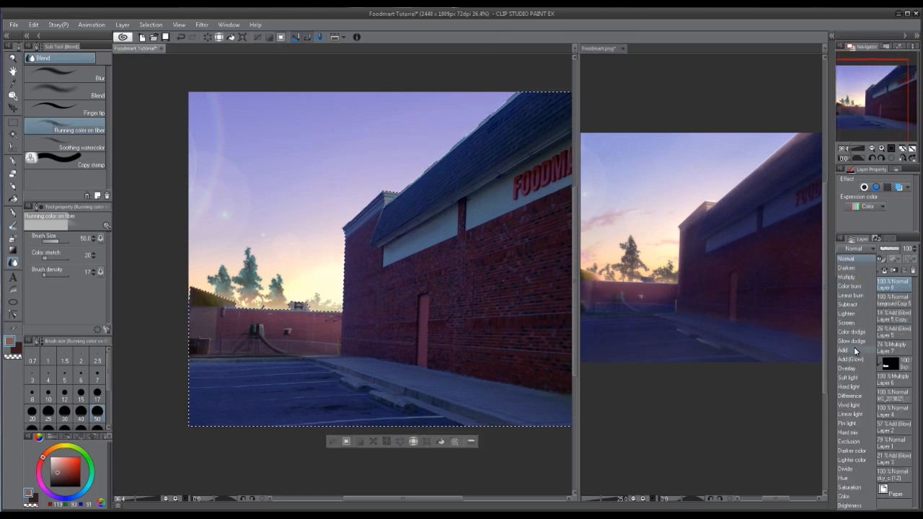
pyautogui.click(853, 358)
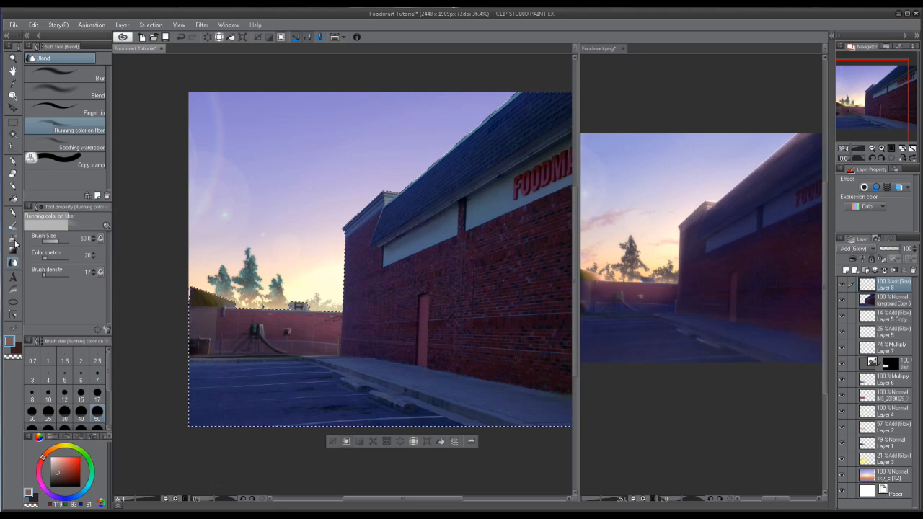
# Step: Paint a light orange glow over the back wall, green gable and building's sky-facing edge and roofline with the Soft airbrush at size 418.7
pyautogui.press('b')
pyautogui.click(54, 451)
pyautogui.click(66, 457)
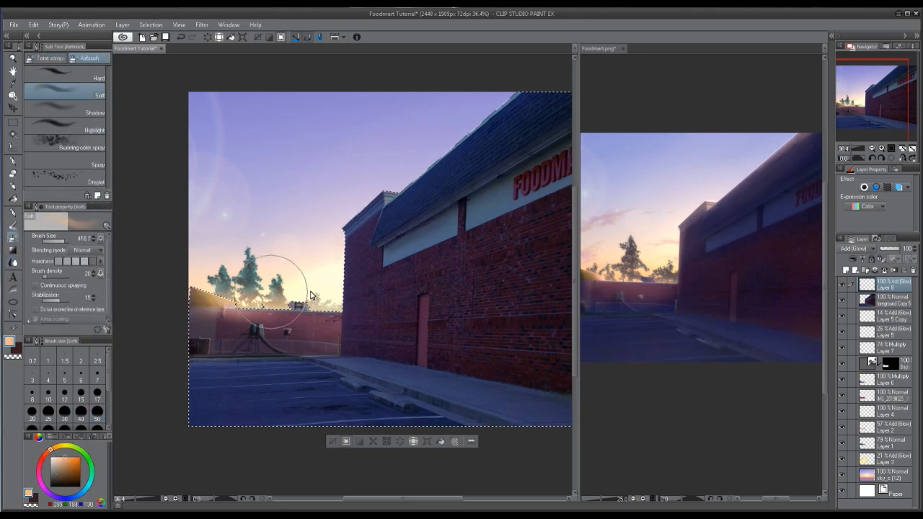
pyautogui.moveTo(245, 299)
pyautogui.mouseDown()
pyautogui.moveTo(202, 296)
pyautogui.moveTo(230, 297)
pyautogui.mouseUp()
pyautogui.moveTo(333, 294); pyautogui.dragTo(349, 191)
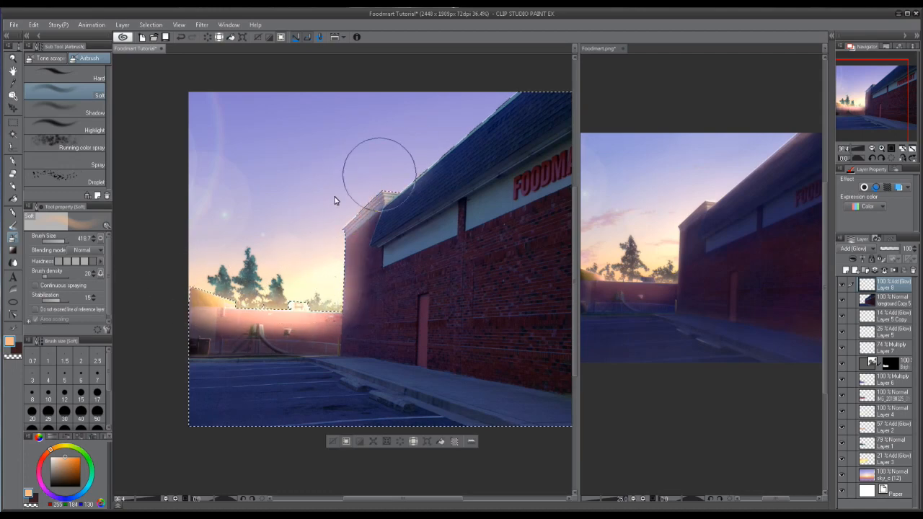
pyautogui.moveTo(409, 214)
pyautogui.mouseDown()
pyautogui.moveTo(388, 229)
pyautogui.moveTo(525, 89)
pyautogui.moveTo(406, 148)
pyautogui.moveTo(439, 133)
pyautogui.mouseUp()
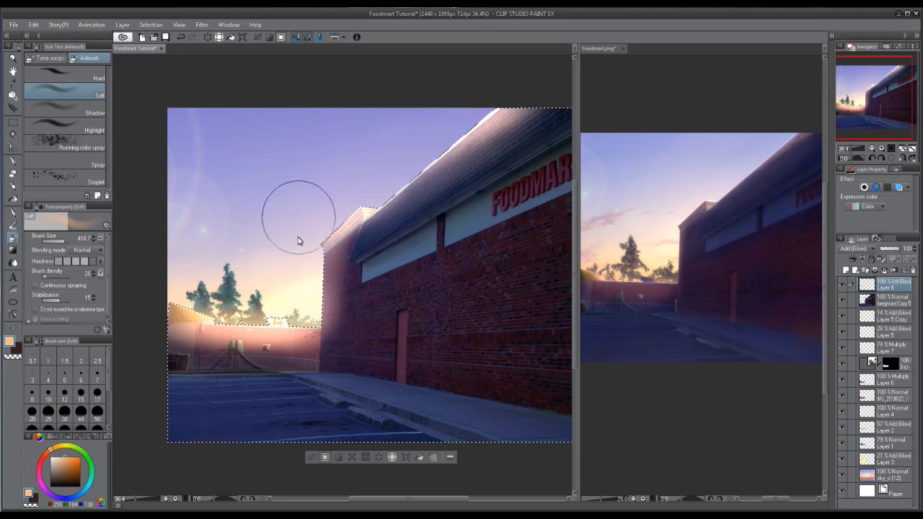
# Step: Brighten the brick building's corner and cornice edge against the sky with the Soft airbrush at size 50
pyautogui.scroll(2, 297, 271)
pyautogui.click(95, 413)
pyautogui.scroll(2, 330, 241)
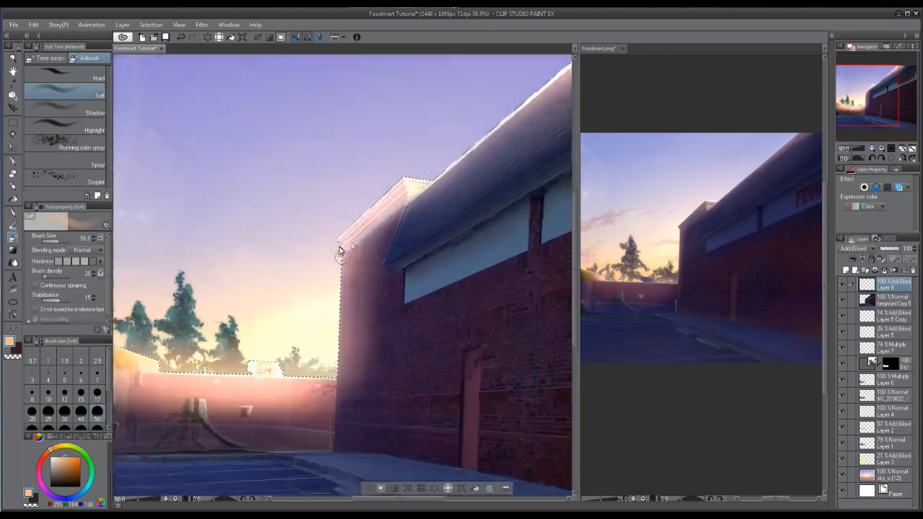
pyautogui.moveTo(335, 260)
pyautogui.mouseDown()
pyautogui.moveTo(338, 243)
pyautogui.moveTo(344, 305)
pyautogui.moveTo(330, 329)
pyautogui.moveTo(339, 231)
pyautogui.mouseUp()
pyautogui.moveTo(445, 159); pyautogui.dragTo(288, 278)
pyautogui.moveTo(331, 248); pyautogui.dragTo(461, 163)
pyautogui.moveTo(305, 288); pyautogui.dragTo(408, 253)
# Step: Airbrush light orange glow onto the gable edge, dumpster rim, top of the slide and basketball backboard at size 50
pyautogui.scroll(2, 408, 253)
pyautogui.scroll(1, 329, 179)
pyautogui.moveTo(311, 162)
pyautogui.mouseDown()
pyautogui.moveTo(445, 211)
pyautogui.moveTo(329, 177)
pyautogui.mouseUp()
pyautogui.moveTo(328, 177)
pyautogui.mouseDown()
pyautogui.moveTo(499, 217)
pyautogui.moveTo(350, 168)
pyautogui.mouseUp()
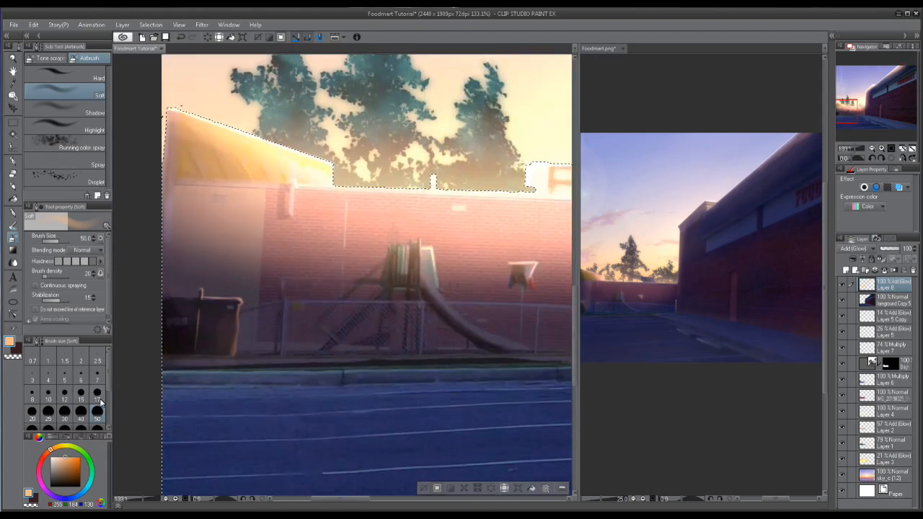
pyautogui.moveTo(169, 303)
pyautogui.mouseDown()
pyautogui.moveTo(233, 321)
pyautogui.moveTo(160, 320)
pyautogui.mouseUp()
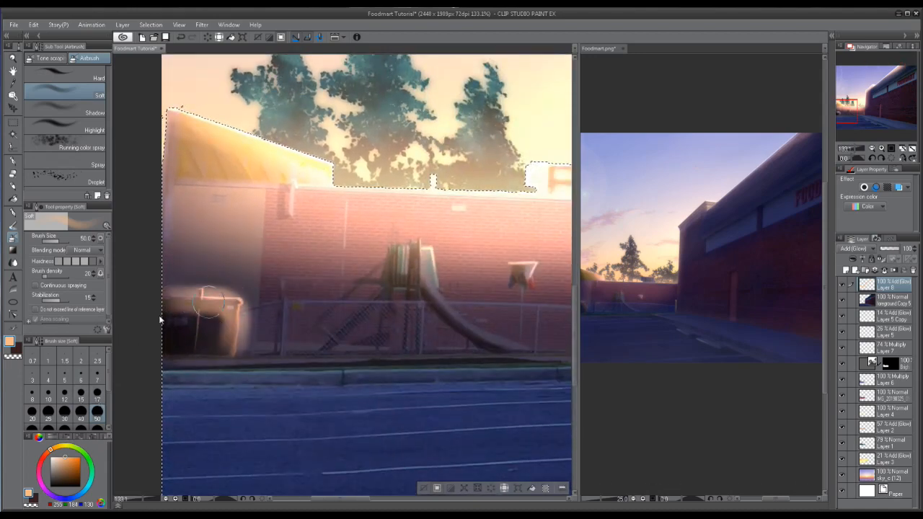
pyautogui.moveTo(402, 261); pyautogui.dragTo(426, 254)
pyautogui.moveTo(521, 265); pyautogui.dragTo(528, 270)
# Step: Airbrush light orange glow around the yellow pole and along the top edge of the back wall beside the building
pyautogui.moveTo(521, 310); pyautogui.dragTo(223, 327)
pyautogui.moveTo(380, 287)
pyautogui.mouseDown()
pyautogui.moveTo(404, 305)
pyautogui.moveTo(408, 371)
pyautogui.mouseUp()
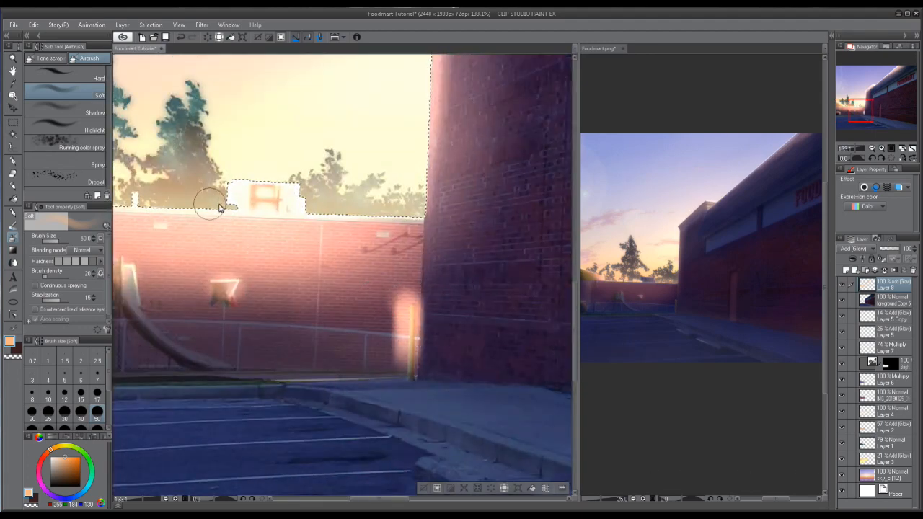
pyautogui.moveTo(375, 224); pyautogui.dragTo(401, 225)
pyautogui.moveTo(342, 214); pyautogui.dragTo(416, 225)
pyautogui.moveTo(288, 303); pyautogui.dragTo(368, 249)
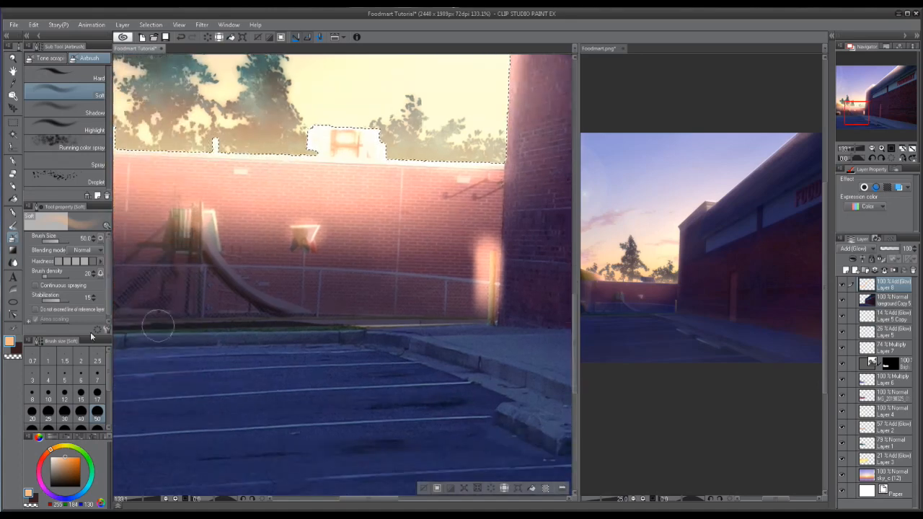
# Step: Erase the excess glow around the yellow pole, dumpster and slide using the Soft airbrush with transparent color
pyautogui.click(13, 356)
pyautogui.moveTo(489, 234)
pyautogui.mouseDown()
pyautogui.moveTo(471, 297)
pyautogui.moveTo(463, 248)
pyautogui.moveTo(472, 351)
pyautogui.mouseUp()
pyautogui.hotkey('ctrl', 'z')
pyautogui.moveTo(484, 258)
pyautogui.mouseDown()
pyautogui.moveTo(510, 307)
pyautogui.moveTo(512, 358)
pyautogui.mouseUp()
pyautogui.moveTo(470, 312)
pyautogui.mouseDown()
pyautogui.moveTo(490, 241)
pyautogui.moveTo(472, 308)
pyautogui.moveTo(444, 309)
pyautogui.mouseUp()
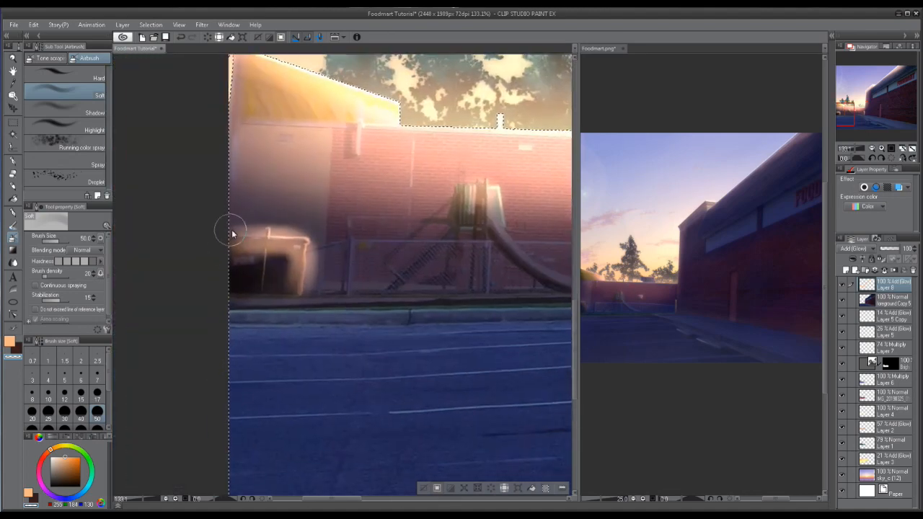
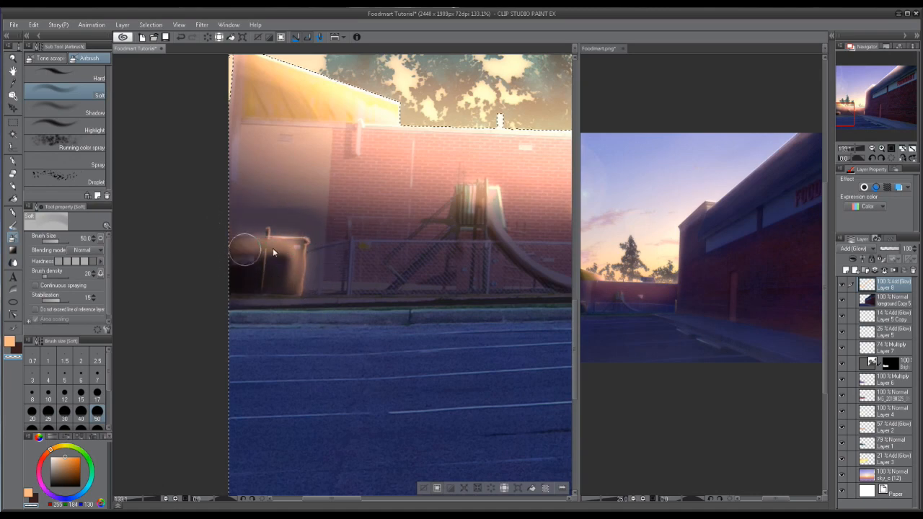
pyautogui.moveTo(463, 243); pyautogui.dragTo(437, 247)
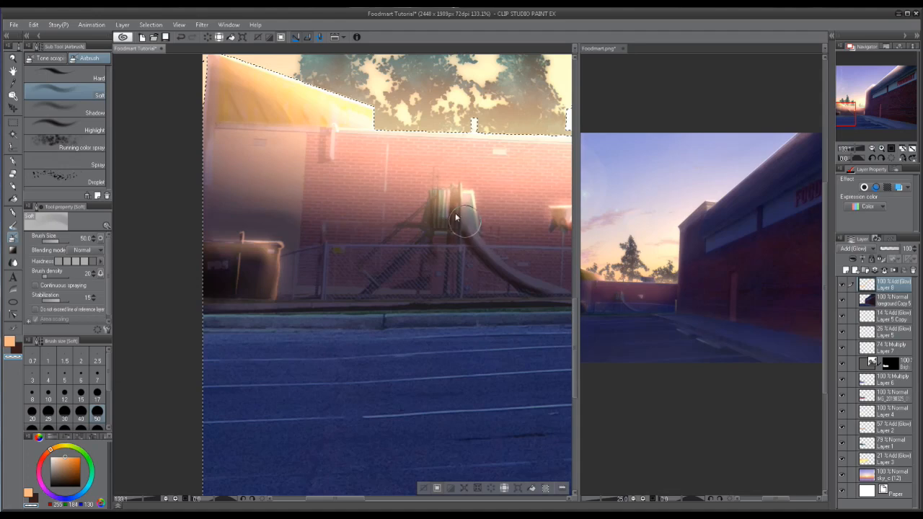
pyautogui.scroll(-1, 463, 225)
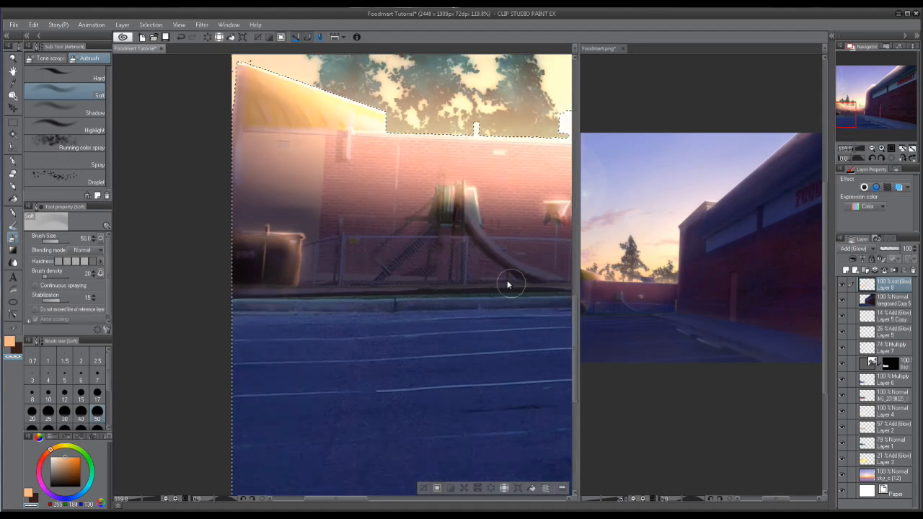
pyautogui.scroll(-2, 519, 276)
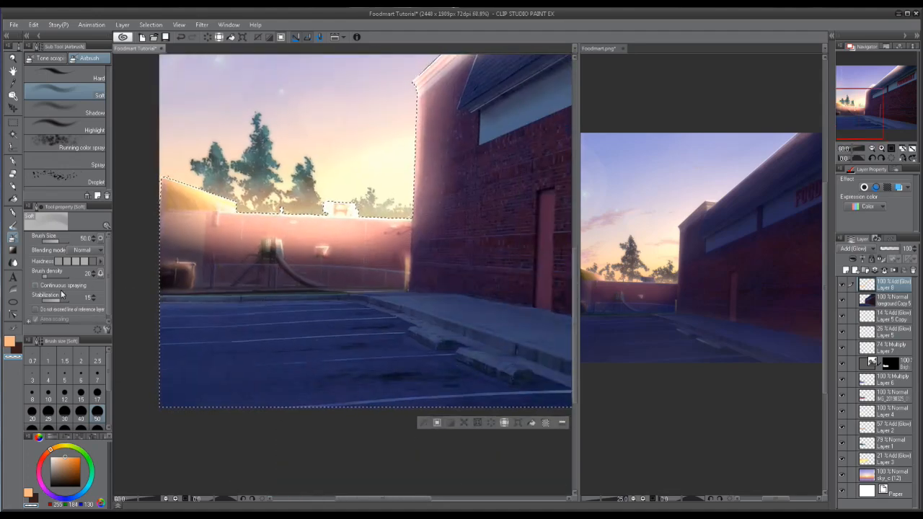
# Step: Blend the glow across the back wall, building corner and roof with Running color on fiber at size 200, and clear the selection
pyautogui.click(12, 262)
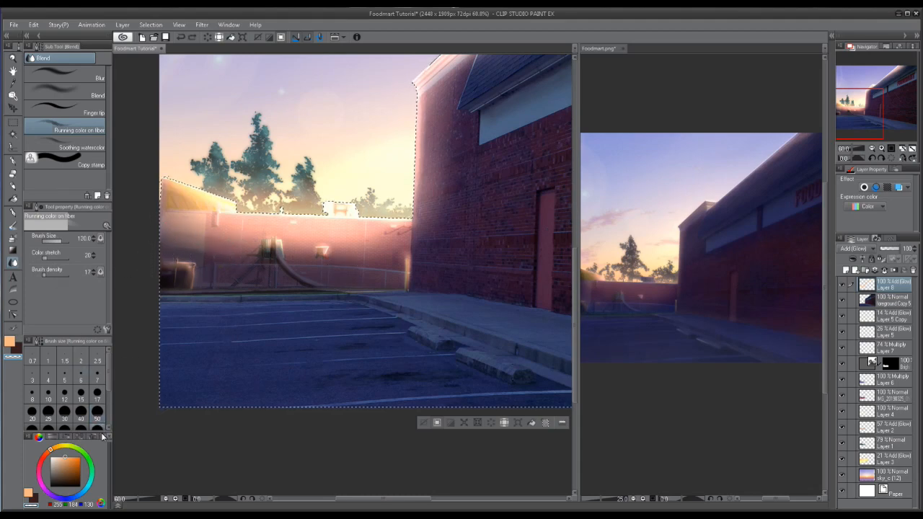
pyautogui.scroll(-1, 100, 418)
pyautogui.click(98, 426)
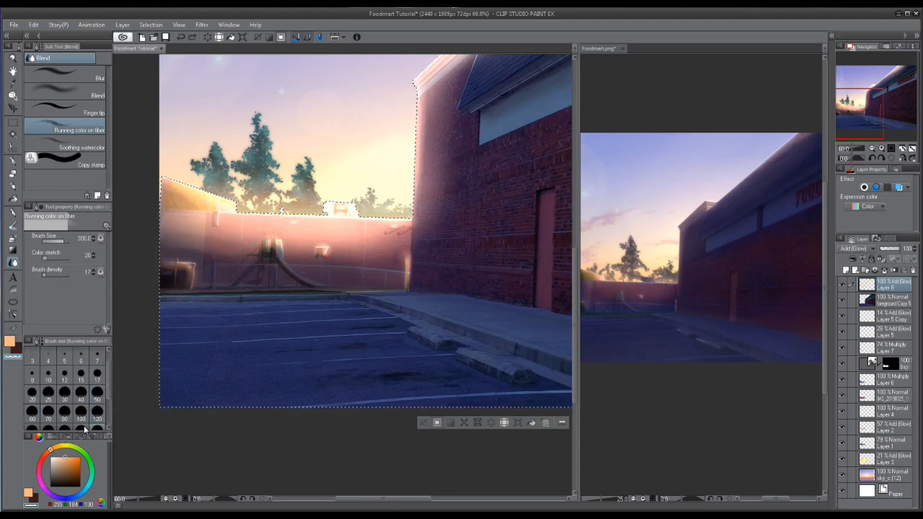
pyautogui.click(56, 429)
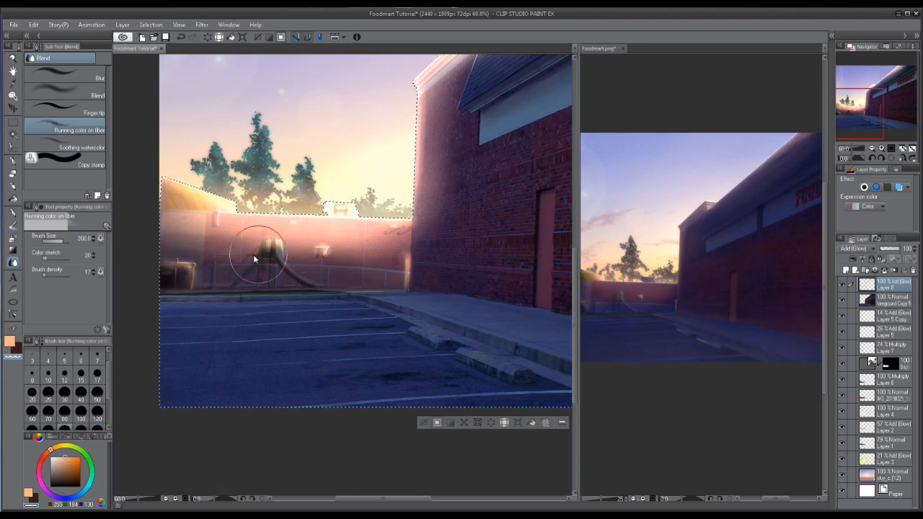
pyautogui.moveTo(179, 222)
pyautogui.mouseDown()
pyautogui.moveTo(193, 238)
pyautogui.moveTo(159, 196)
pyautogui.moveTo(165, 210)
pyautogui.moveTo(221, 239)
pyautogui.moveTo(177, 242)
pyautogui.moveTo(186, 230)
pyautogui.moveTo(153, 225)
pyautogui.moveTo(210, 243)
pyautogui.moveTo(201, 249)
pyautogui.moveTo(220, 274)
pyautogui.moveTo(156, 235)
pyautogui.moveTo(232, 263)
pyautogui.moveTo(161, 235)
pyautogui.moveTo(240, 276)
pyautogui.moveTo(159, 236)
pyautogui.moveTo(178, 255)
pyautogui.moveTo(166, 229)
pyautogui.moveTo(286, 255)
pyautogui.moveTo(371, 250)
pyautogui.mouseUp()
pyautogui.moveTo(449, 136)
pyautogui.mouseDown()
pyautogui.moveTo(356, 221)
pyautogui.moveTo(381, 156)
pyautogui.moveTo(350, 288)
pyautogui.moveTo(375, 196)
pyautogui.moveTo(376, 235)
pyautogui.mouseUp()
pyautogui.moveTo(389, 181); pyautogui.dragTo(336, 238)
pyautogui.moveTo(519, 124); pyautogui.dragTo(387, 207)
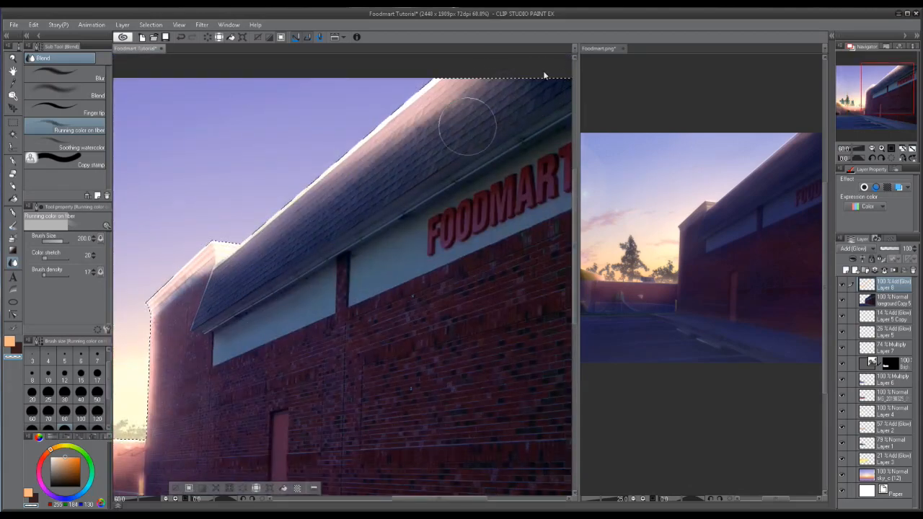
pyautogui.scroll(-3, 571, 233)
pyautogui.hotkey('ctrl', 'd')
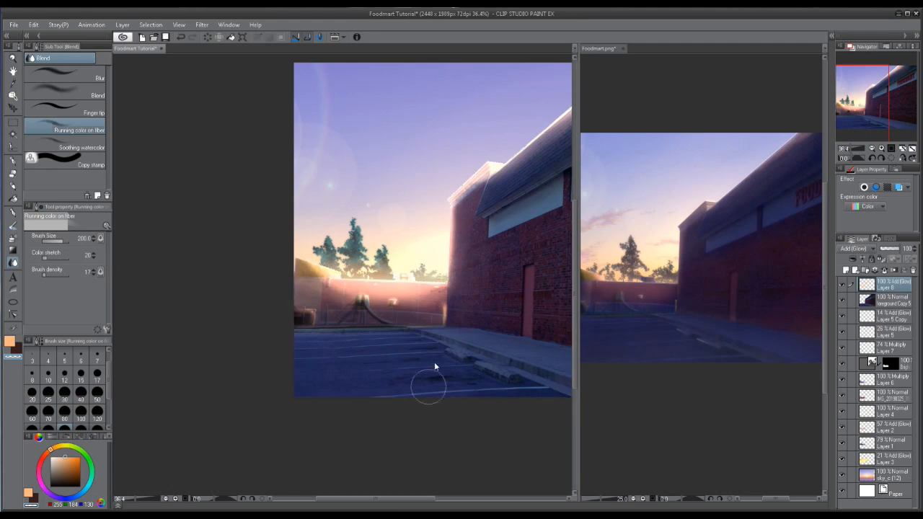
# Step: Apply a Gaussian blur of 7.68 to the glow on Layer 8 and set the layer's opacity to 62%
pyautogui.click(202, 24)
pyautogui.moveTo(228, 36)
pyautogui.click(326, 62)
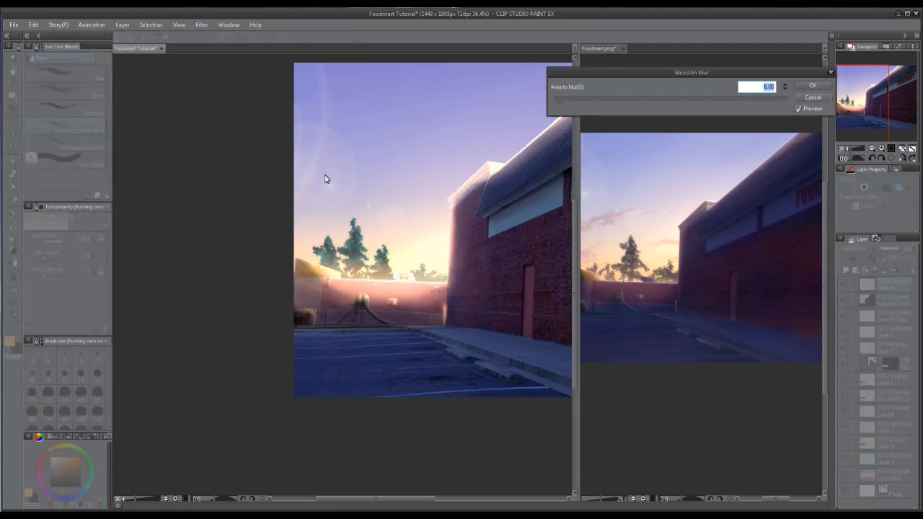
pyautogui.click(578, 99)
pyautogui.moveTo(580, 99); pyautogui.dragTo(569, 100)
pyautogui.scroll(3, 478, 168)
pyautogui.scroll(4, 443, 224)
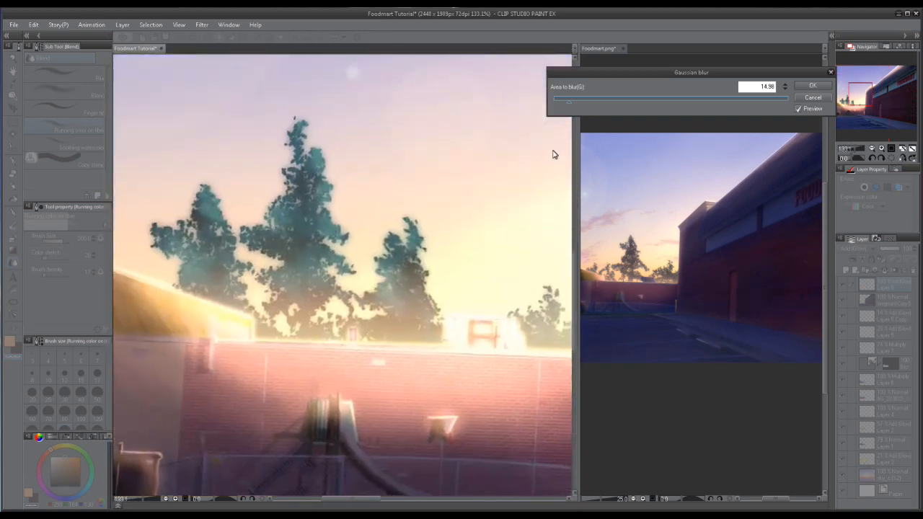
pyautogui.moveTo(555, 154); pyautogui.dragTo(173, 328)
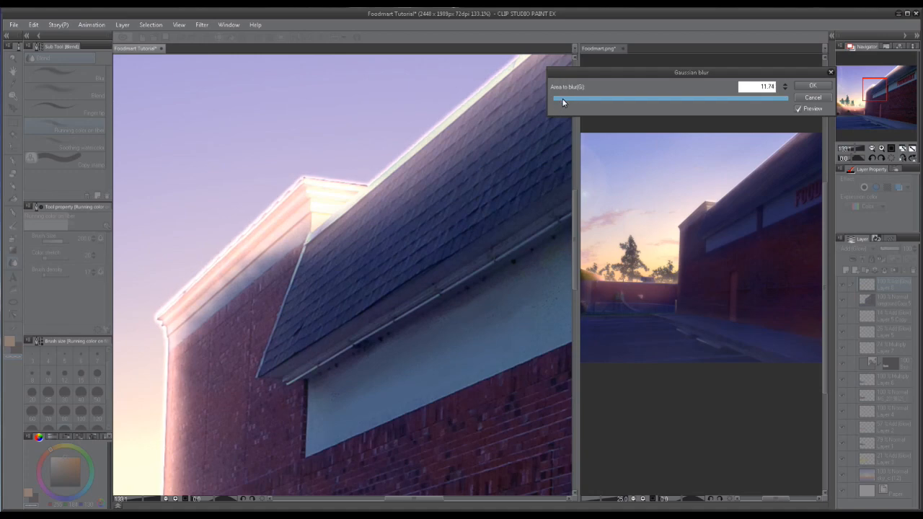
pyautogui.scroll(-4, 282, 233)
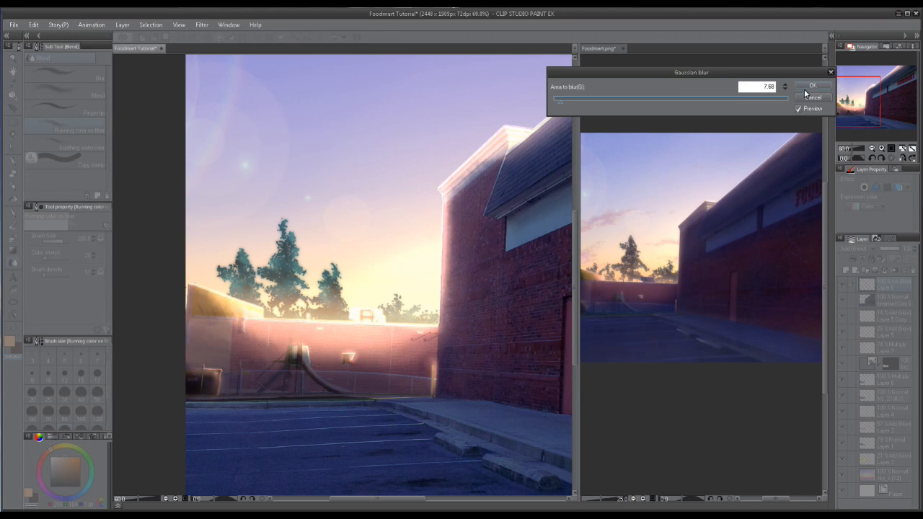
pyautogui.click(805, 88)
pyautogui.click(891, 252)
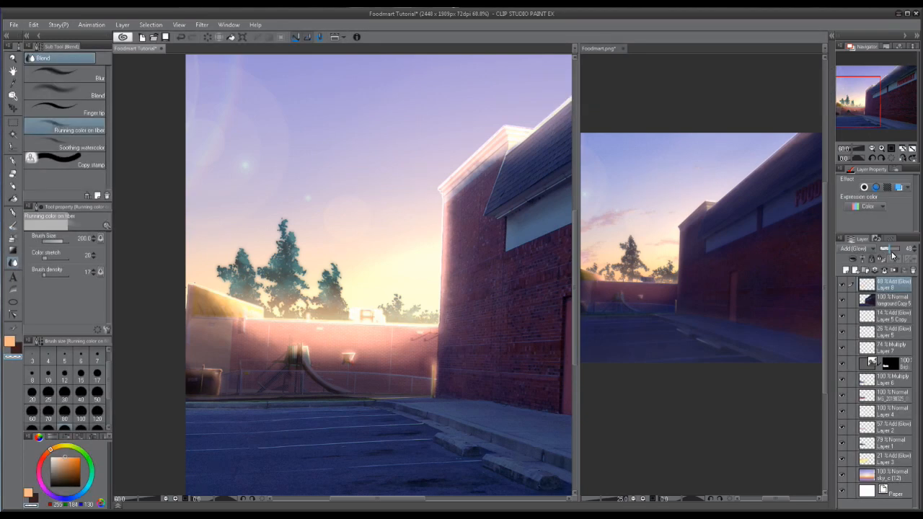
pyautogui.moveTo(892, 252); pyautogui.dragTo(894, 252)
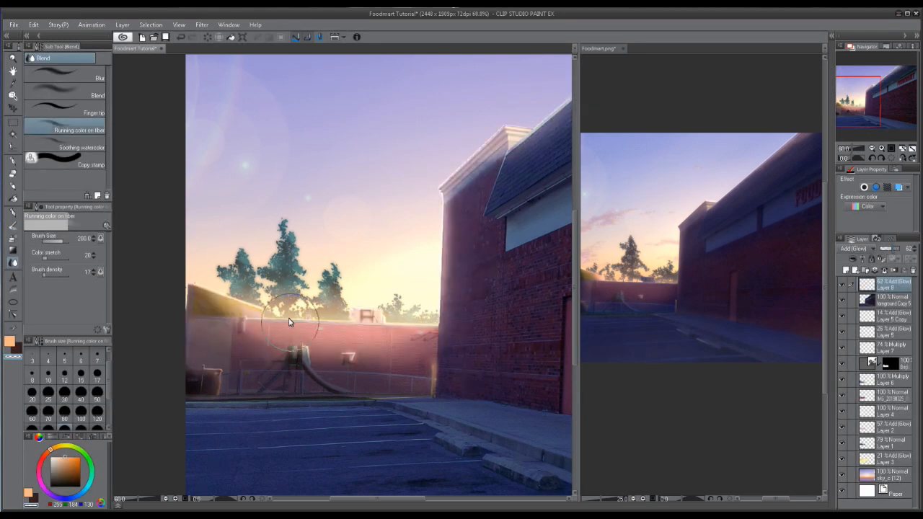
# Step: Set the Soft airbrush to size 300 with transparent color
pyautogui.moveTo(290, 322); pyautogui.dragTo(257, 272)
pyautogui.click(15, 240)
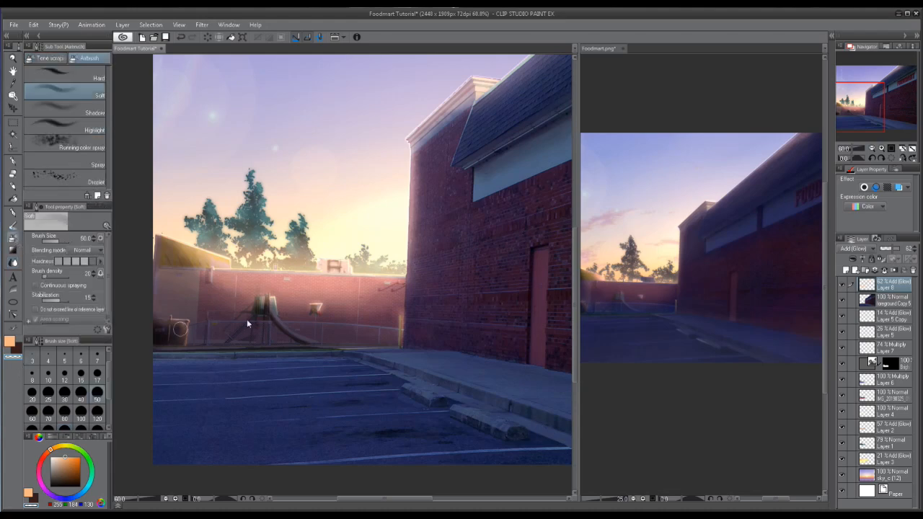
pyautogui.click(100, 428)
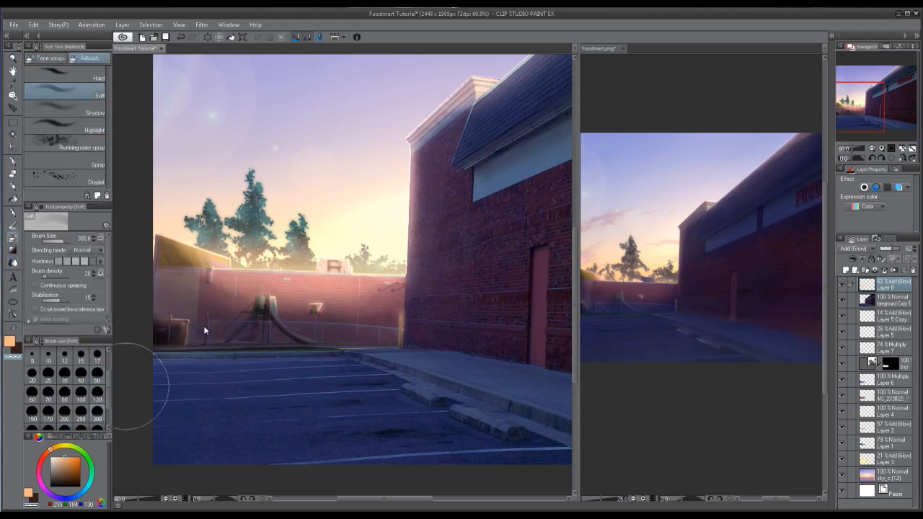
pyautogui.scroll(-2, 310, 292)
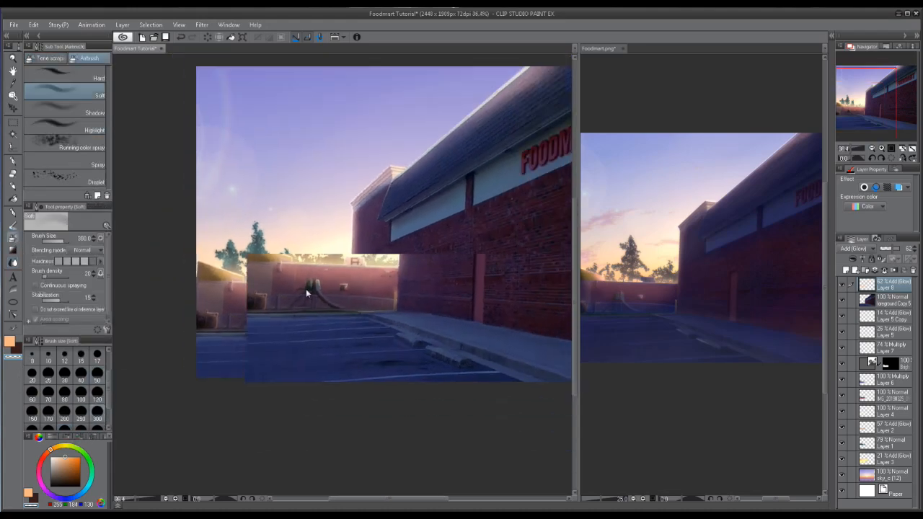
pyautogui.moveTo(436, 203); pyautogui.dragTo(338, 284)
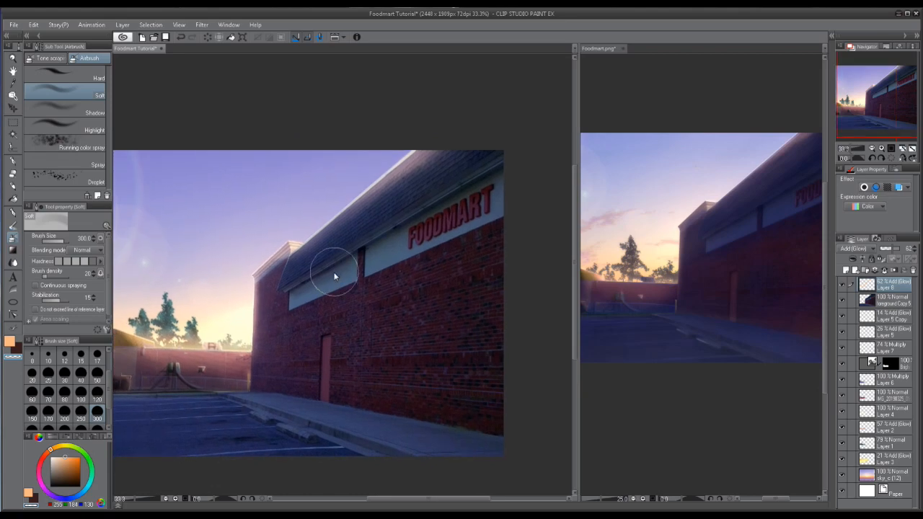
pyautogui.moveTo(299, 347)
pyautogui.mouseDown()
pyautogui.moveTo(370, 262)
pyautogui.moveTo(433, 262)
pyautogui.moveTo(436, 302)
pyautogui.mouseUp()
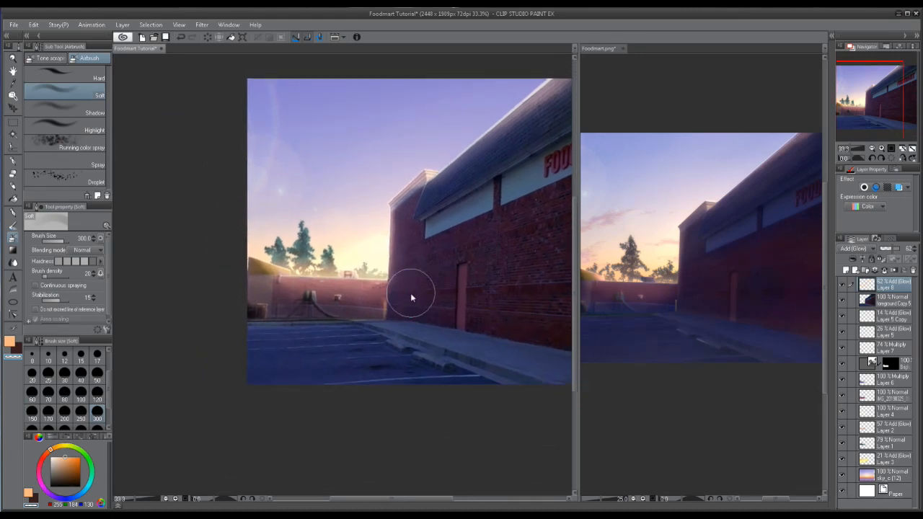
# Step: Shift the half tones of the trees on Layer 1 with Color Balance set to red 36 and magenta -43
pyautogui.click(890, 446)
pyautogui.click(36, 25)
pyautogui.moveTo(108, 223)
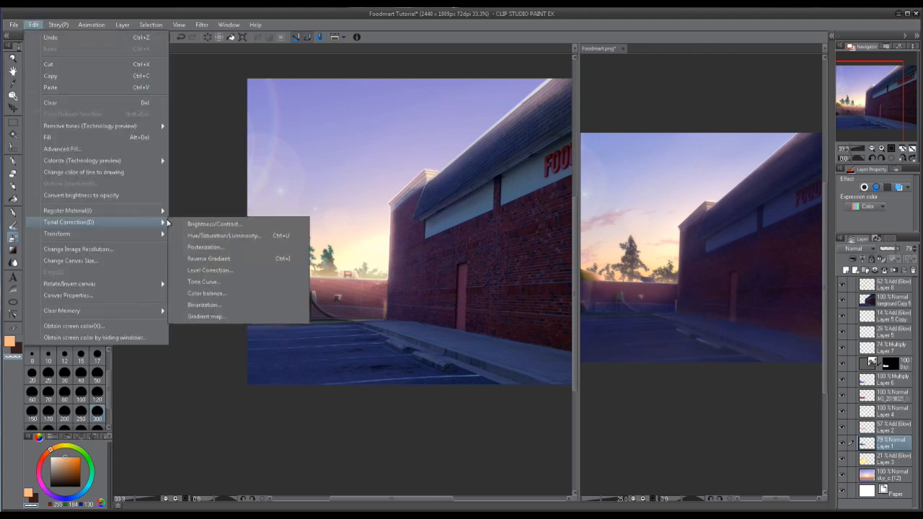
pyautogui.click(216, 293)
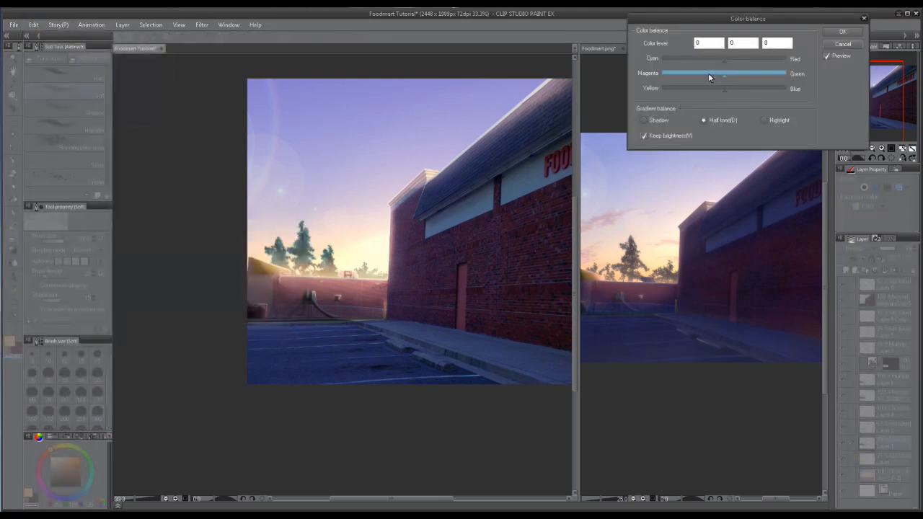
pyautogui.moveTo(708, 78); pyautogui.dragTo(697, 76)
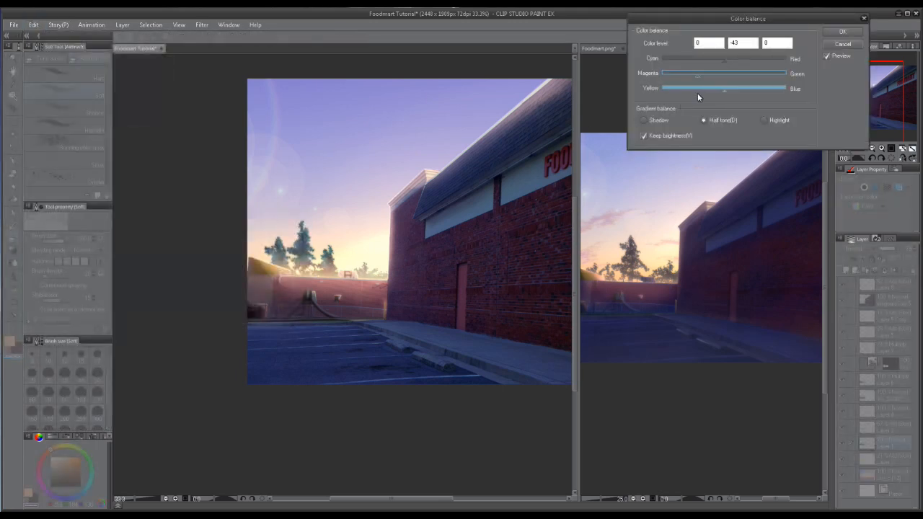
pyautogui.moveTo(706, 87); pyautogui.dragTo(731, 87)
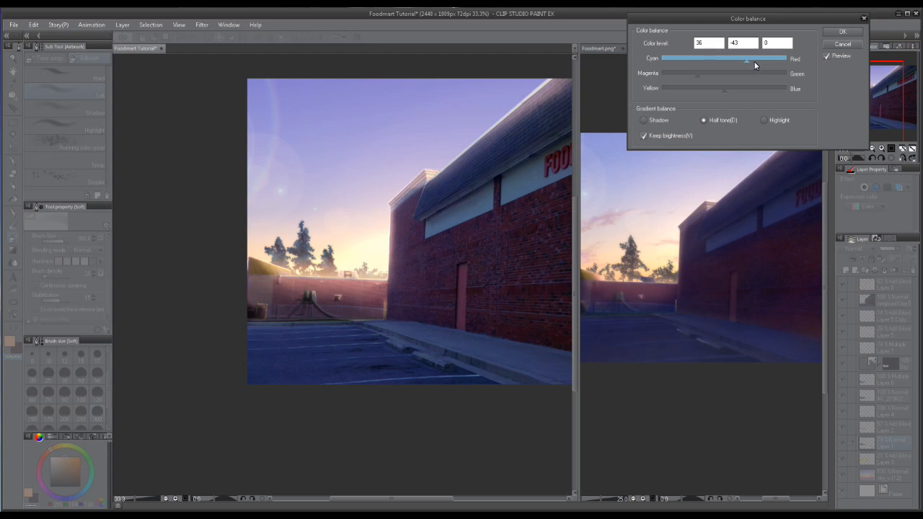
pyautogui.click(842, 32)
pyautogui.moveTo(893, 251); pyautogui.dragTo(899, 249)
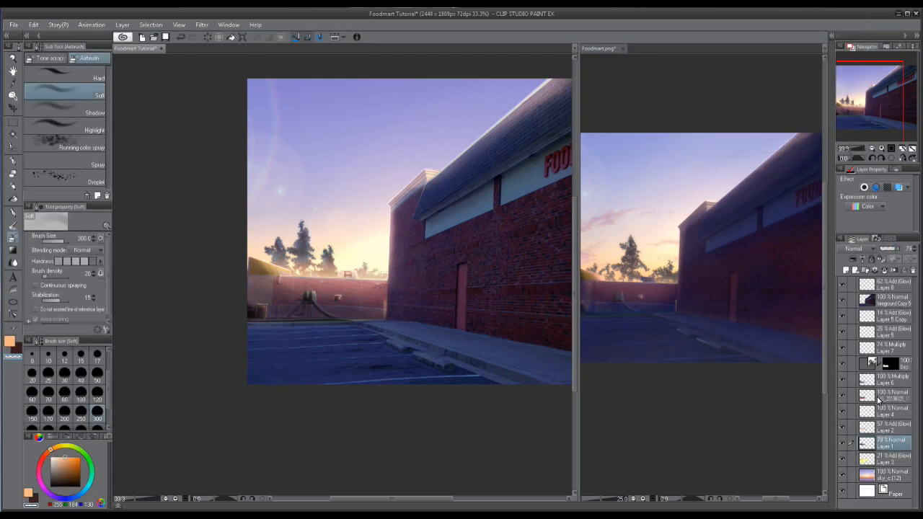
# Step: Group the layers from Layer 5 Copy down to the IMG photo layer in a new layer folder, and collapse it
pyautogui.click(878, 319)
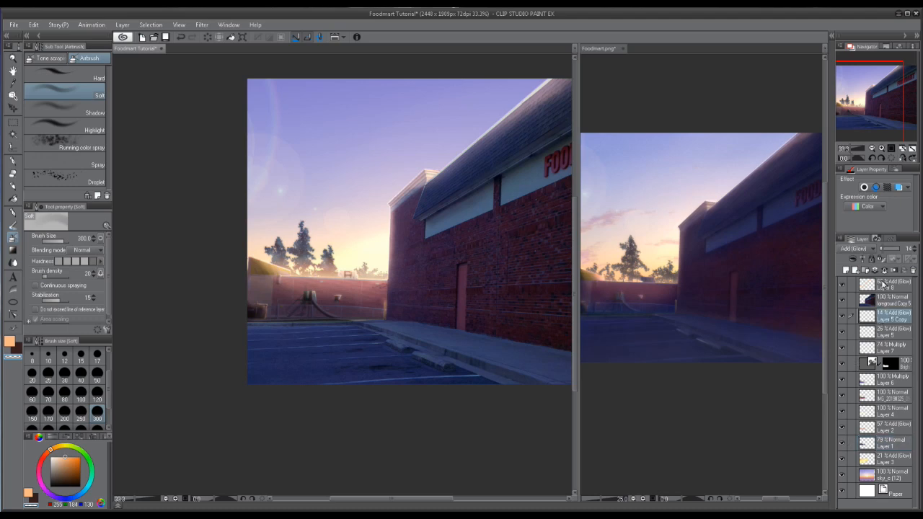
pyautogui.click(867, 271)
pyautogui.click(893, 336)
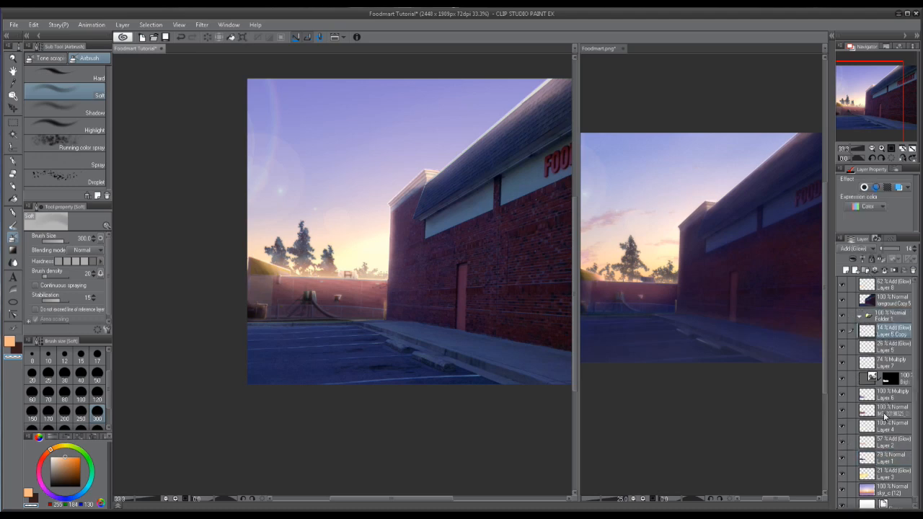
pyautogui.keyDown('shift'); pyautogui.click(884, 409); pyautogui.keyUp('shift')
pyautogui.moveTo(890, 332); pyautogui.dragTo(884, 318)
pyautogui.click(860, 317)
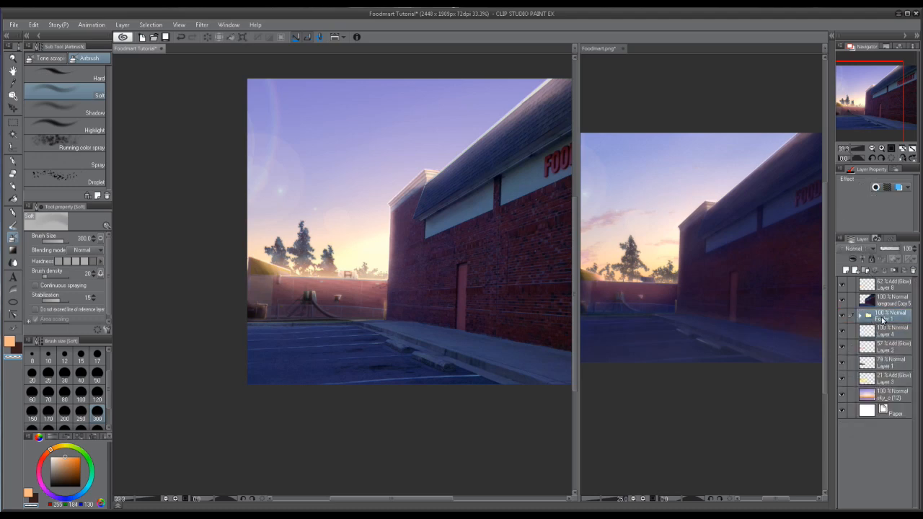
# Step: Duplicate Folder 1 as a hidden backup directly above the Paper layer, and merge the original folder into one layer
pyautogui.rightClick(882, 316)
pyautogui.click(848, 113)
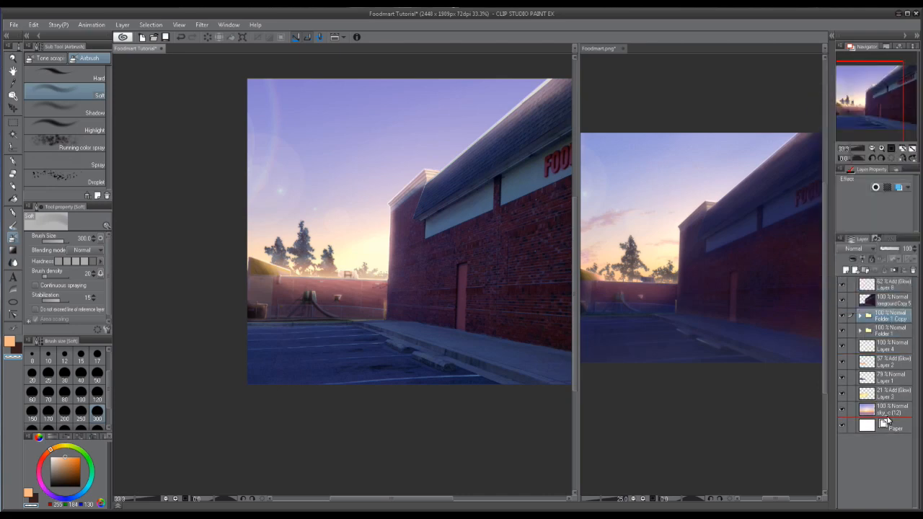
pyautogui.moveTo(887, 420); pyautogui.dragTo(848, 421)
pyautogui.rightClick(885, 319)
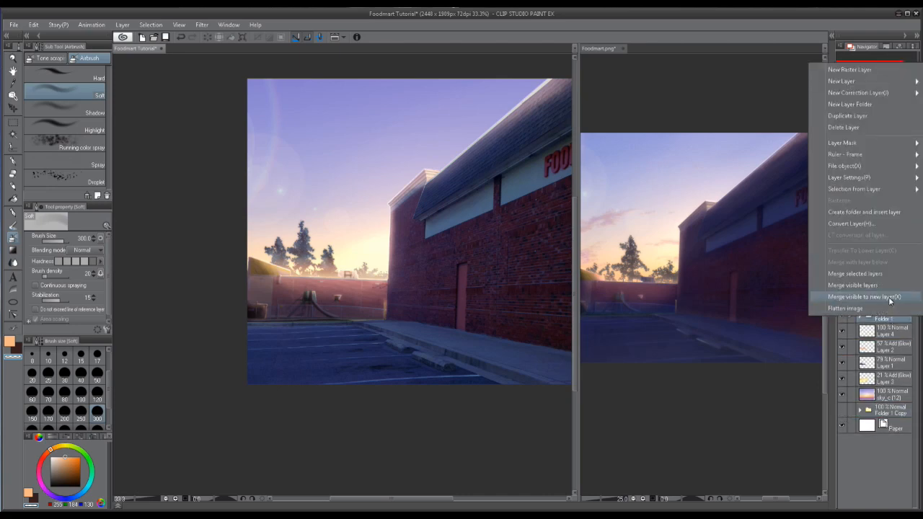
pyautogui.click(863, 278)
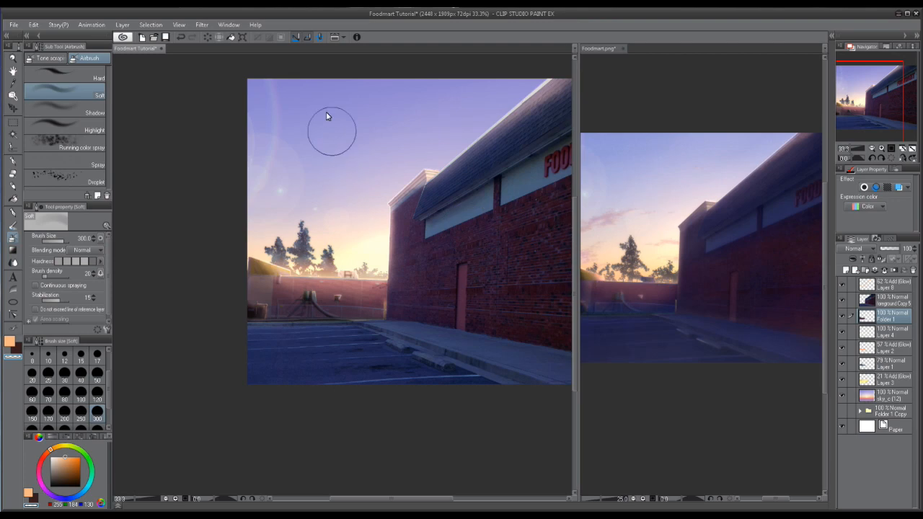
# Step: Duplicate the merged Folder 1 layer and apply a Gaussian blur of 17.82 to the copy
pyautogui.rightClick(894, 318)
pyautogui.click(867, 115)
pyautogui.click(201, 24)
pyautogui.moveTo(216, 38)
pyautogui.click(320, 60)
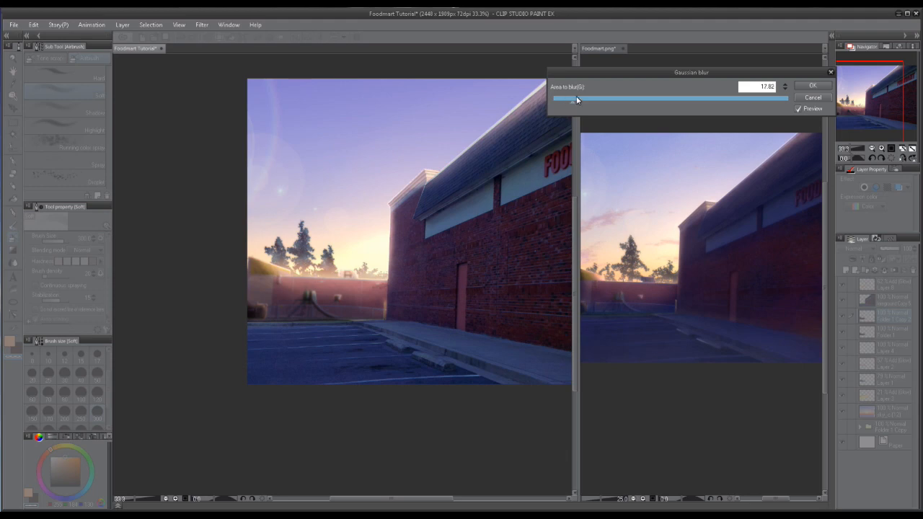
pyautogui.click(804, 87)
# Step: Set the opacity of the blurred Folder 1 copy to 45%
pyautogui.scroll(3, 430, 278)
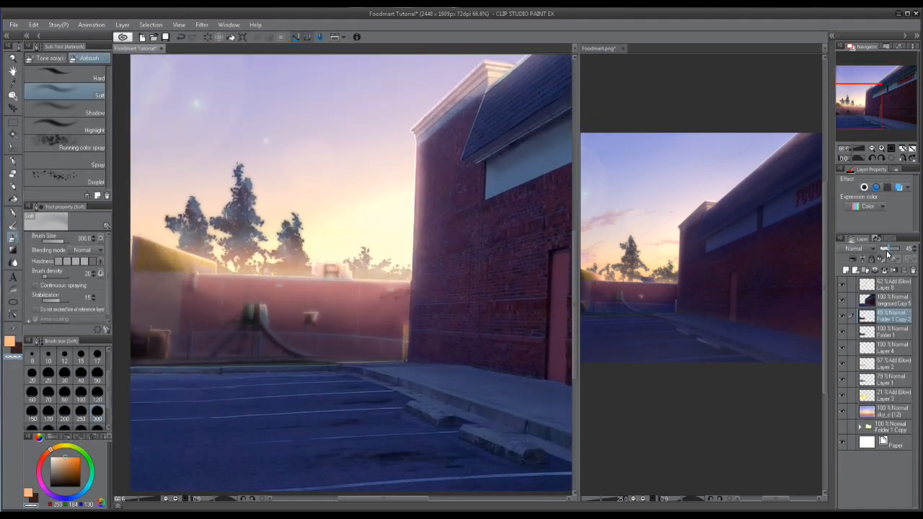
pyautogui.scroll(4, 288, 281)
pyautogui.moveTo(411, 282); pyautogui.dragTo(487, 270)
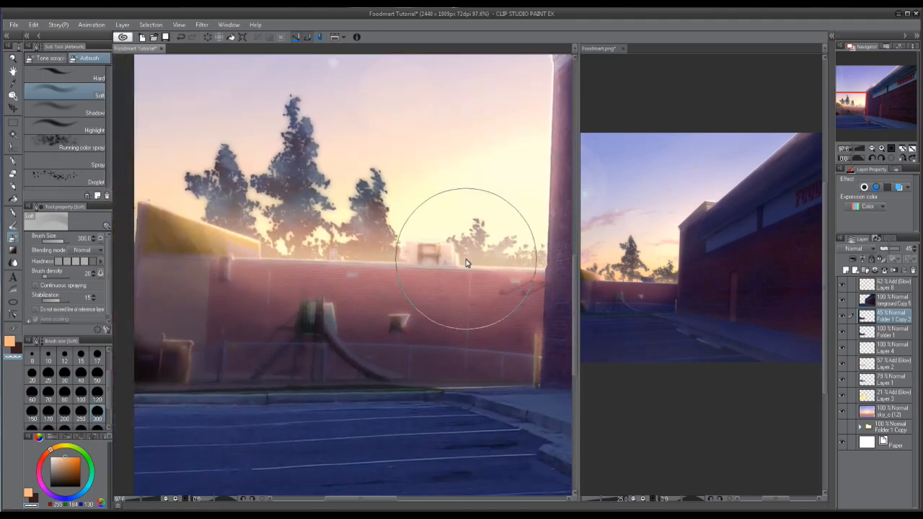
pyautogui.scroll(-6, 486, 303)
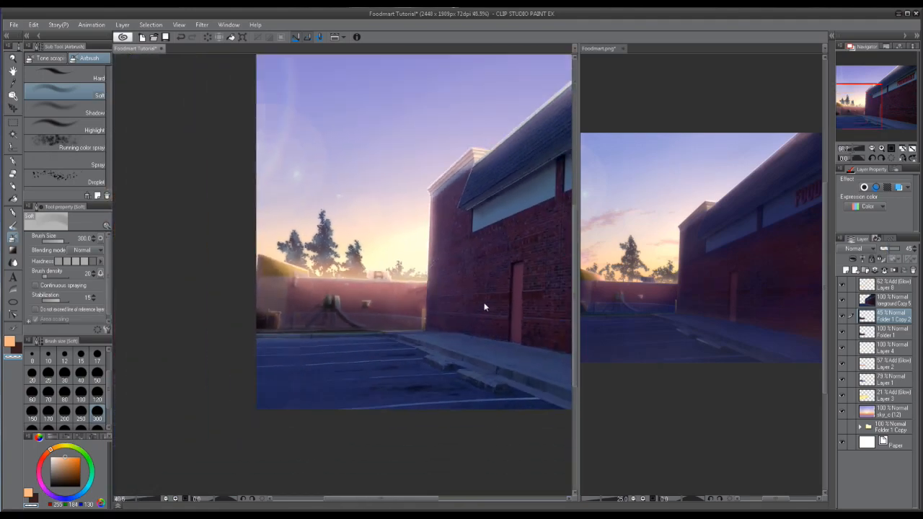
# Step: Merge the blurred copy with Folder 1 into a layer named BG, and switch to the Foodmart.png reference
pyautogui.click(884, 268)
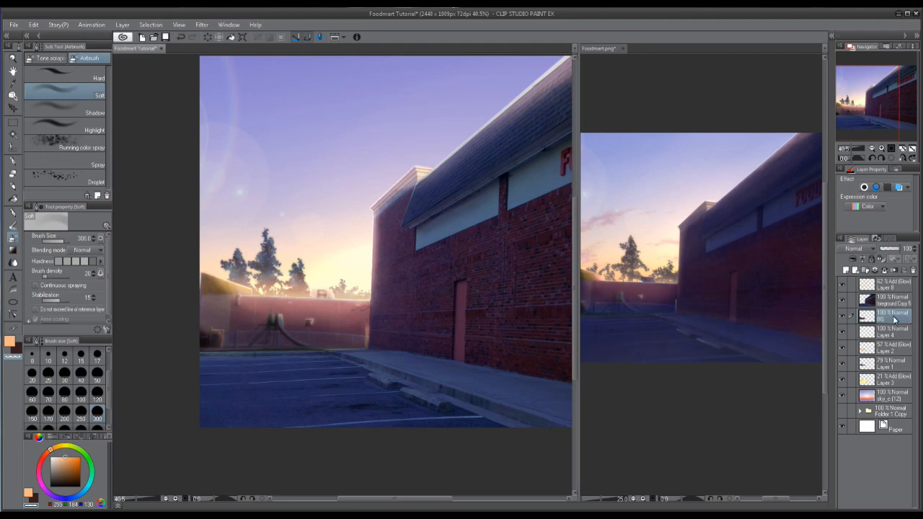
pyautogui.click(658, 277)
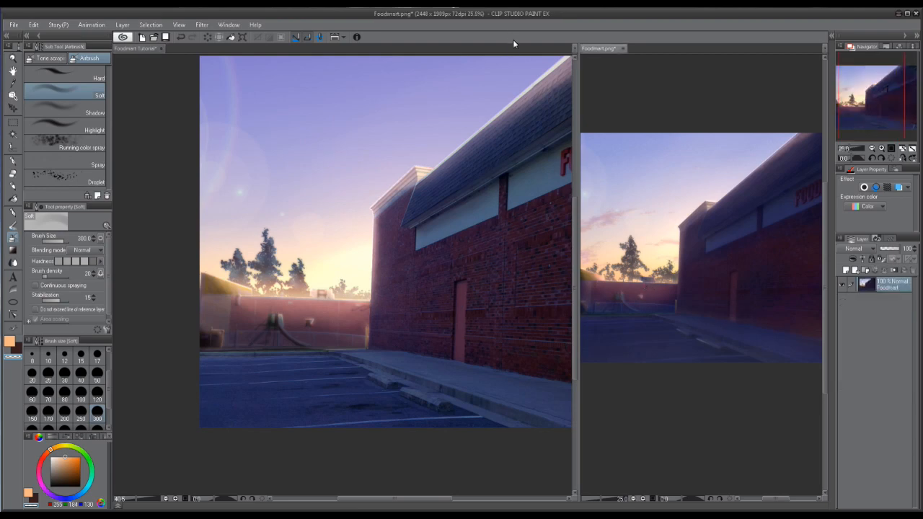
# Step: Add a new layer above the BG layer in the Foodmart Tutorial canvas and sample a dark color beside the curb
pyautogui.click(367, 277)
pyautogui.moveTo(413, 189); pyautogui.dragTo(537, 180)
pyautogui.scroll(3, 364, 306)
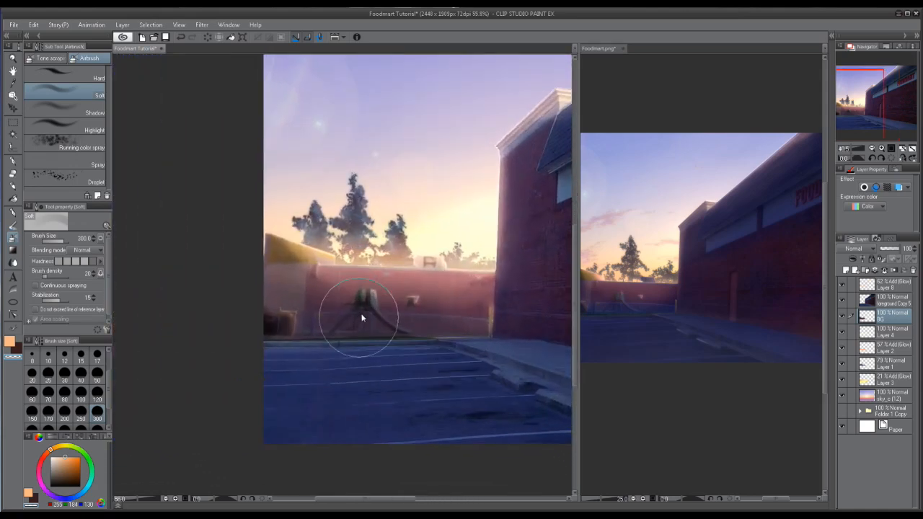
pyautogui.click(847, 271)
pyautogui.scroll(5, 364, 345)
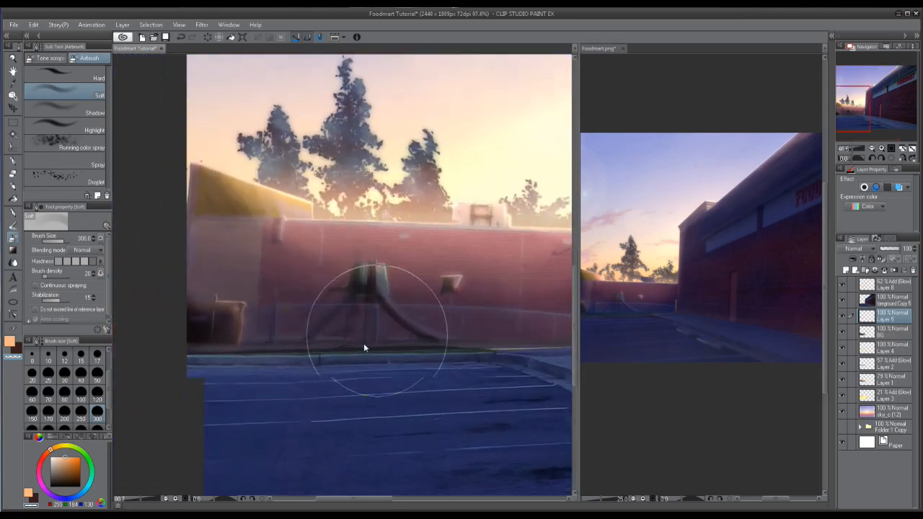
pyautogui.scroll(4, 269, 355)
pyautogui.moveTo(216, 352)
pyautogui.mouseDown()
pyautogui.moveTo(491, 283)
pyautogui.moveTo(550, 330)
pyautogui.moveTo(270, 320)
pyautogui.mouseUp()
pyautogui.keyDown('alt'); pyautogui.click(358, 330); pyautogui.keyUp('alt')
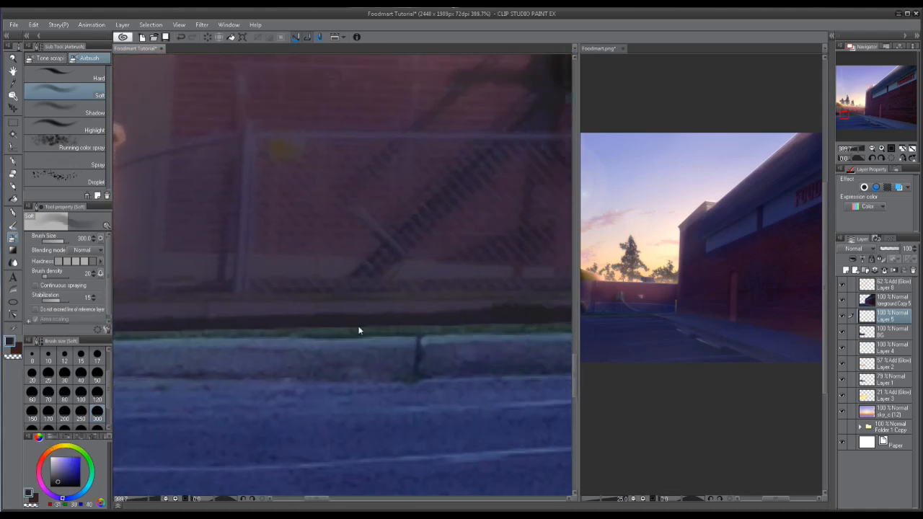
# Step: Choose the grass brush 草ざっくり and paint grass along the strip between the curb and the dumpster
pyautogui.moveTo(178, 301); pyautogui.dragTo(386, 222)
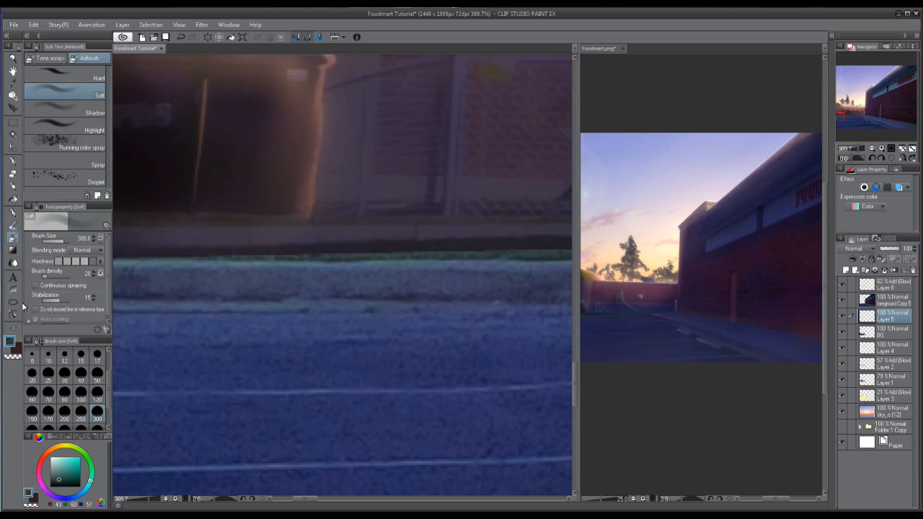
pyautogui.click(13, 226)
pyautogui.scroll(6, 105, 133)
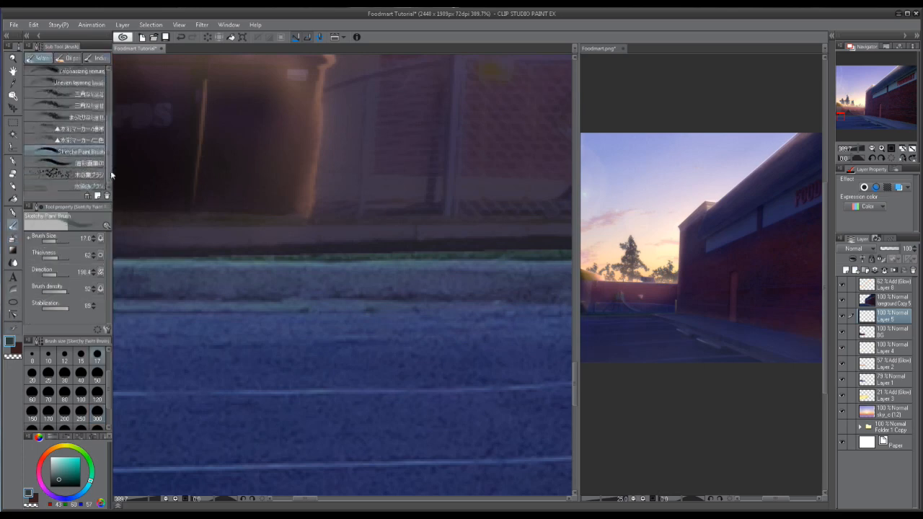
pyautogui.scroll(-3, 105, 134)
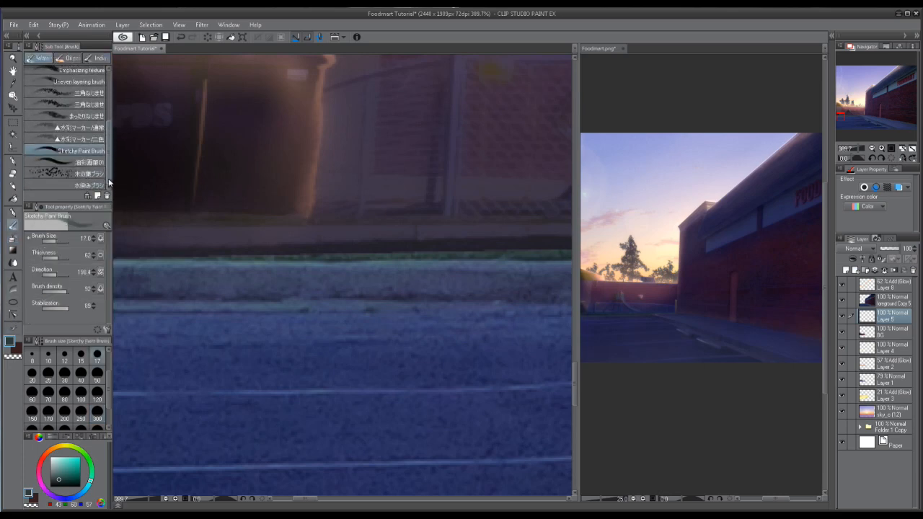
pyautogui.click(11, 212)
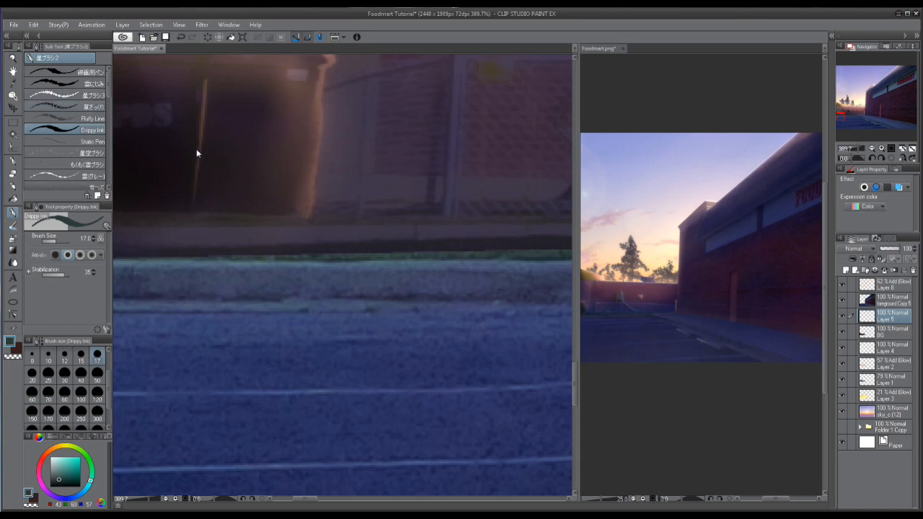
pyautogui.click(66, 106)
pyautogui.moveTo(173, 247); pyautogui.dragTo(189, 243)
pyautogui.moveTo(132, 241); pyautogui.dragTo(459, 246)
# Step: Extend the painted grass along the top of the curb past the playground slide toward the sidewalk
pyautogui.scroll(-3, 428, 226)
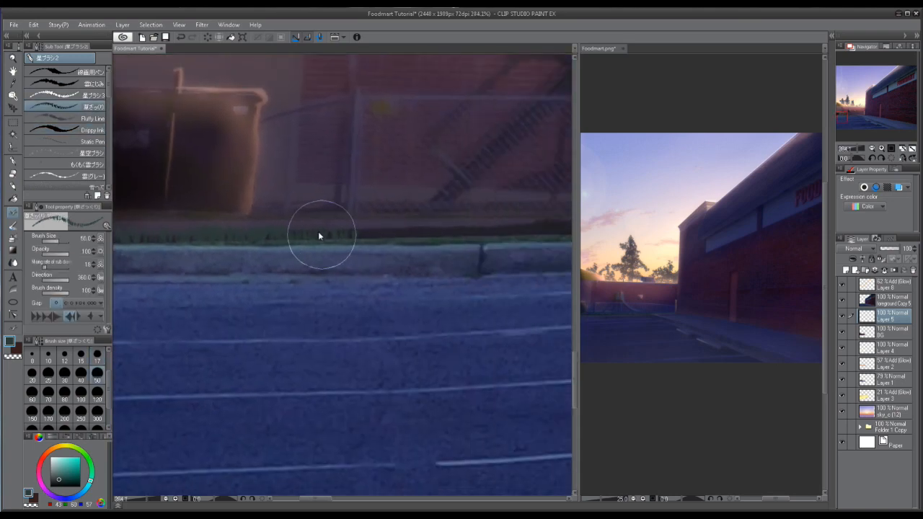
pyautogui.moveTo(474, 235)
pyautogui.mouseDown()
pyautogui.moveTo(327, 257)
pyautogui.moveTo(487, 252)
pyautogui.mouseUp()
pyautogui.moveTo(369, 261)
pyautogui.mouseDown()
pyautogui.moveTo(524, 265)
pyautogui.moveTo(417, 271)
pyautogui.moveTo(274, 243)
pyautogui.moveTo(448, 238)
pyautogui.mouseUp()
pyautogui.moveTo(370, 239)
pyautogui.mouseDown()
pyautogui.moveTo(542, 233)
pyautogui.moveTo(424, 242)
pyautogui.mouseUp()
pyautogui.scroll(-3, 554, 229)
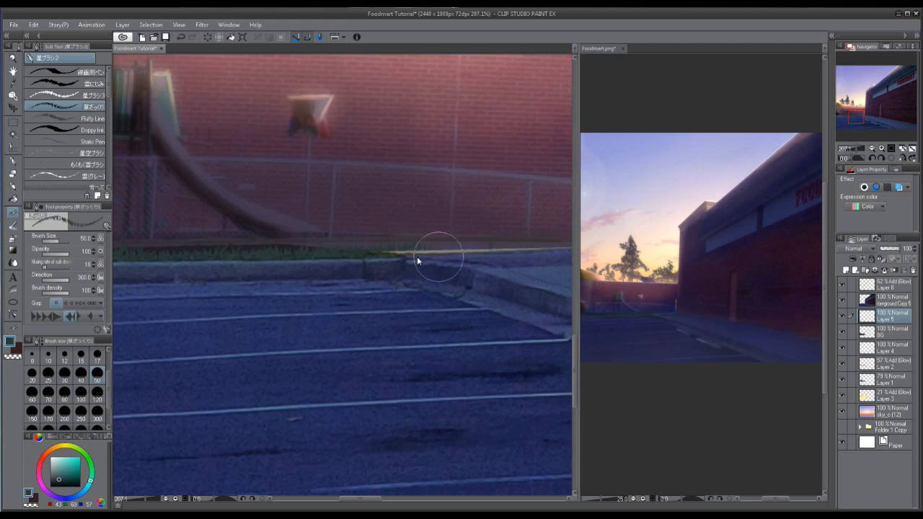
# Step: Pick a darker teal and paint a second pass of grass along the whole curb strip
pyautogui.moveTo(187, 293); pyautogui.dragTo(525, 267)
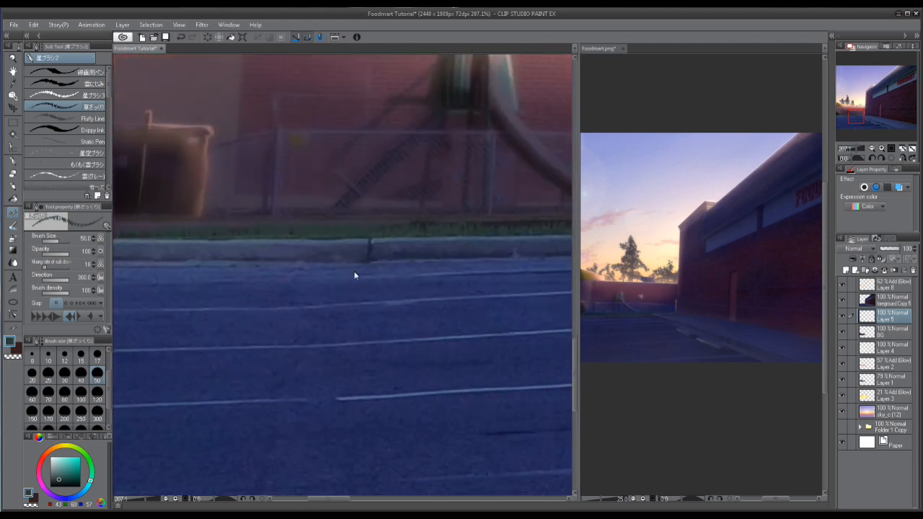
pyautogui.click(69, 482)
pyautogui.moveTo(190, 257); pyautogui.dragTo(276, 210)
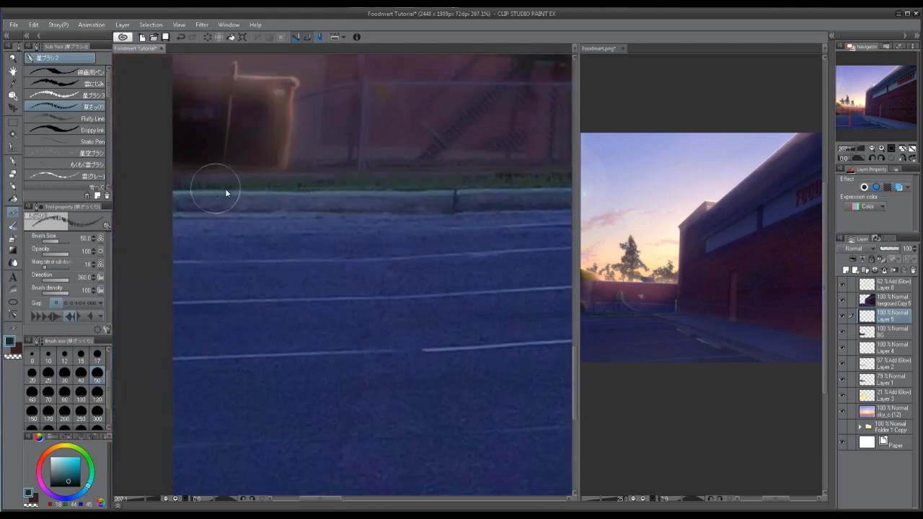
pyautogui.moveTo(474, 189); pyautogui.dragTo(305, 214)
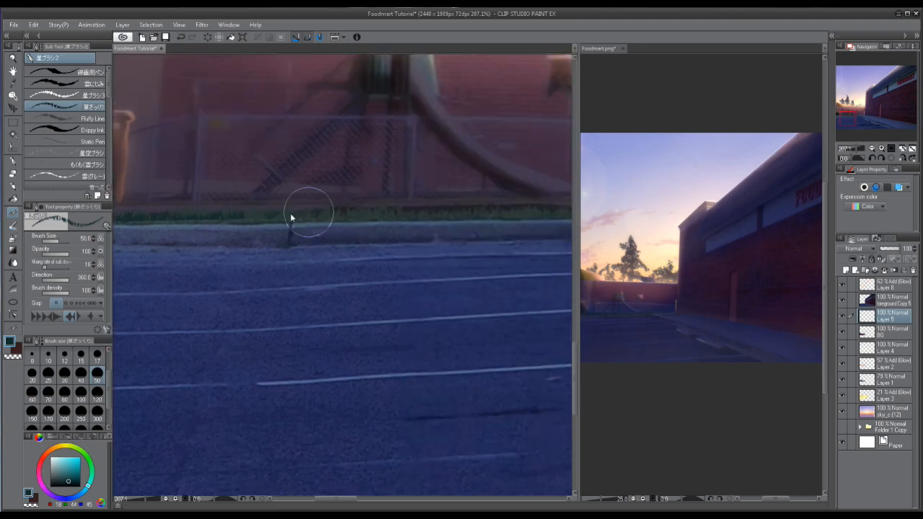
pyautogui.moveTo(481, 216); pyautogui.dragTo(271, 205)
pyautogui.moveTo(343, 234); pyautogui.dragTo(478, 267)
pyautogui.moveTo(391, 310)
pyautogui.mouseDown()
pyautogui.moveTo(375, 325)
pyautogui.moveTo(387, 300)
pyautogui.mouseUp()
# Step: Create a selection from the grass layer's contents and add a new layer above it
pyautogui.rightClick(868, 314)
pyautogui.moveTo(847, 186)
pyautogui.click(740, 186)
pyautogui.click(846, 271)
# Step: Pick a light green and paint highlight tufts along the selected grass strip
pyautogui.moveTo(382, 255); pyautogui.dragTo(414, 253)
pyautogui.click(346, 287)
pyautogui.click(517, 249)
pyautogui.click(66, 465)
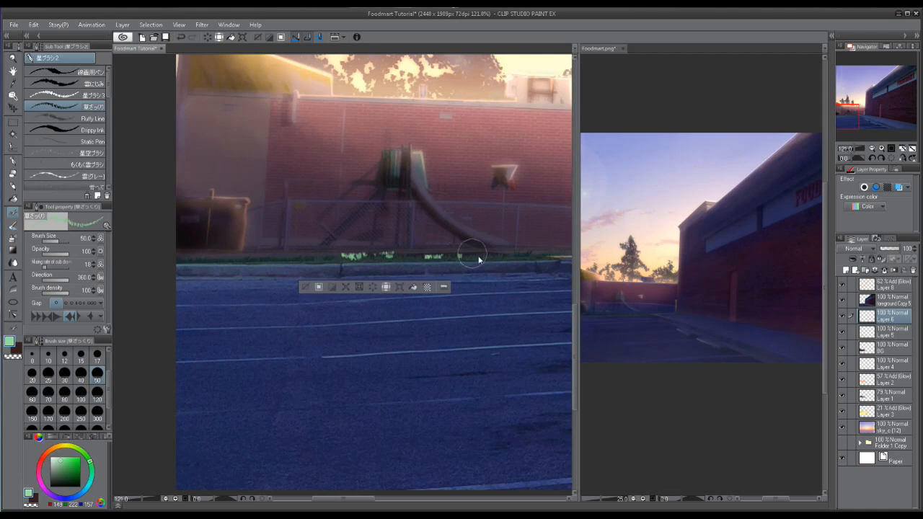
pyautogui.moveTo(554, 251); pyautogui.dragTo(532, 257)
pyautogui.moveTo(517, 257)
pyautogui.mouseDown()
pyautogui.moveTo(341, 259)
pyautogui.moveTo(322, 268)
pyautogui.mouseUp()
# Step: Clear the selection and lower the grass highlight layer's opacity to about 40%
pyautogui.press('c')
pyautogui.click(284, 293)
pyautogui.click(889, 249)
pyautogui.scroll(-4, 495, 278)
pyautogui.moveTo(486, 270); pyautogui.dragTo(346, 353)
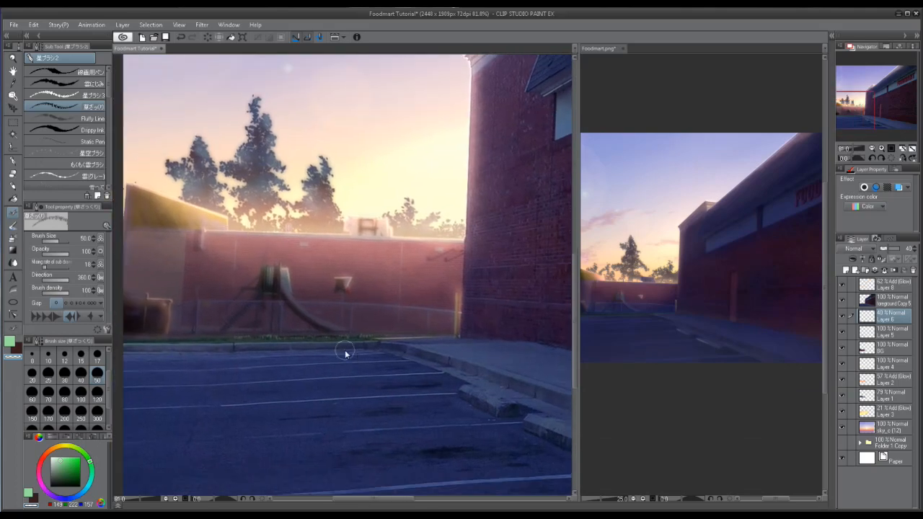
# Step: Add a new layer directly above the BG layer and set its blending mode to Add (Glow)
pyautogui.click(887, 348)
pyautogui.click(846, 271)
pyautogui.click(857, 249)
pyautogui.click(850, 358)
# Step: Set up the Curve figure tool with a pale yellow color for highlights on the playground fence
pyautogui.scroll(11, 246, 306)
pyautogui.click(13, 302)
pyautogui.click(57, 131)
pyautogui.click(55, 97)
pyautogui.click(61, 446)
pyautogui.click(56, 457)
pyautogui.scroll(2, 81, 380)
# Step: Try a size 4 curve along the fence's top rail with a Gaussian blur, and undo it
pyautogui.click(49, 375)
pyautogui.moveTo(136, 291)
pyautogui.mouseDown()
pyautogui.moveTo(667, 307)
pyautogui.moveTo(413, 324)
pyautogui.mouseUp()
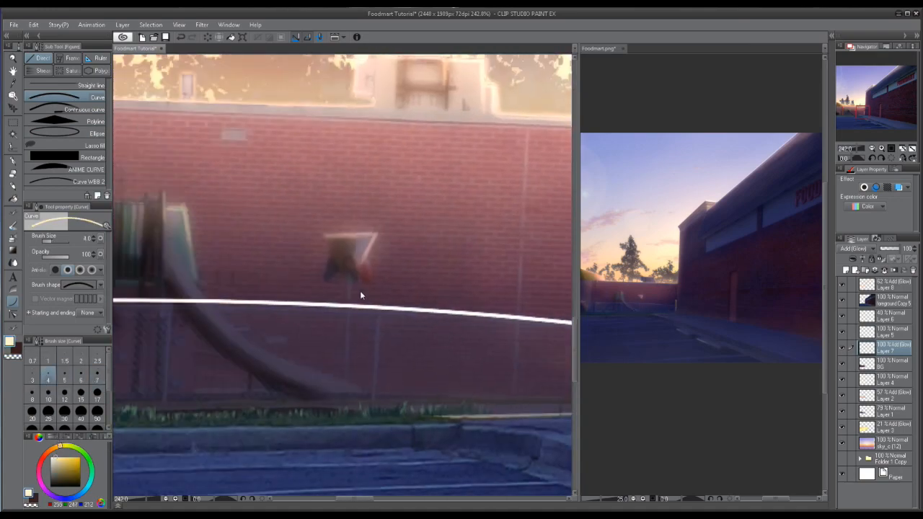
pyautogui.click(365, 287)
pyautogui.scroll(-3, 366, 284)
pyautogui.scroll(-3, 282, 191)
pyautogui.click(202, 25)
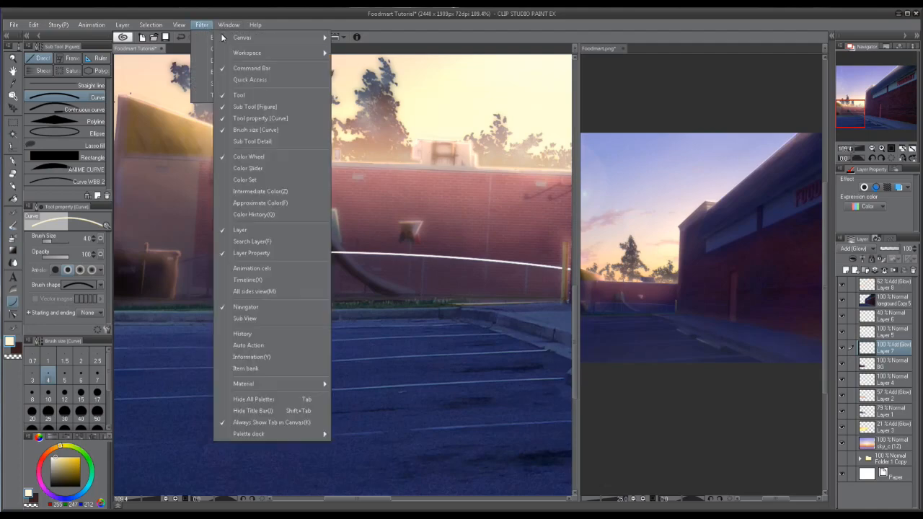
pyautogui.moveTo(241, 36)
pyautogui.click(312, 59)
pyautogui.click(667, 96)
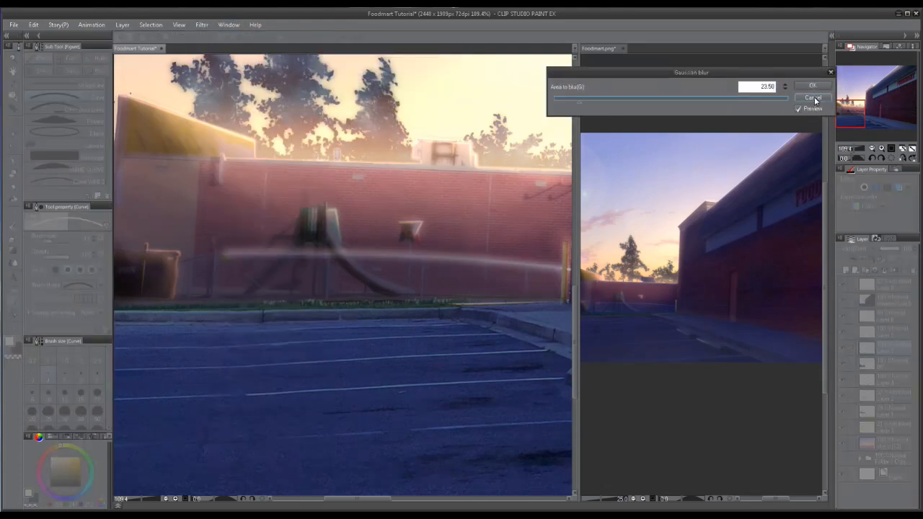
pyautogui.click(813, 98)
pyautogui.scroll(2, 318, 274)
pyautogui.hotkey('ctrl', 'z')
# Step: Draw highlight curves at brush size 1.5 along the fence's top rail and down the post under the sign
pyautogui.click(64, 360)
pyautogui.moveTo(193, 244)
pyautogui.mouseDown()
pyautogui.moveTo(569, 258)
pyautogui.moveTo(544, 259)
pyautogui.mouseUp()
pyautogui.click(373, 242)
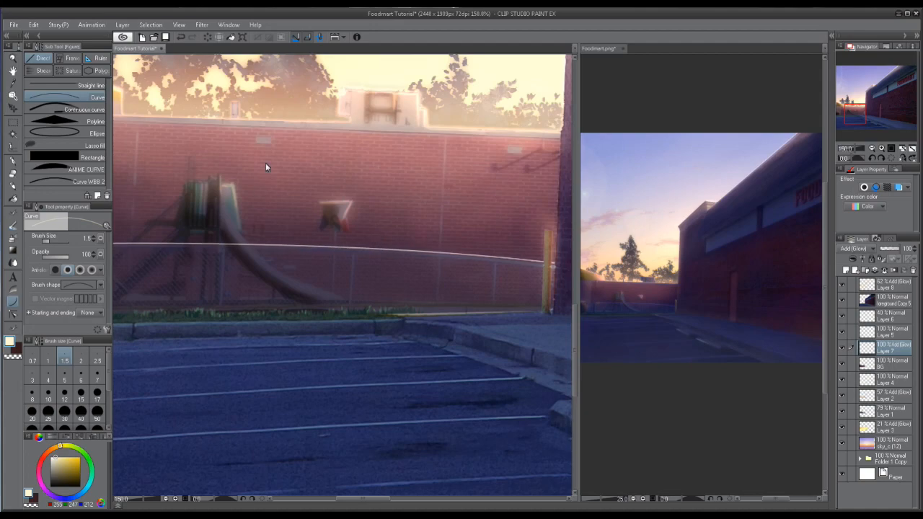
pyautogui.scroll(1, 336, 230)
pyautogui.moveTo(334, 234); pyautogui.dragTo(332, 318)
pyautogui.click(333, 274)
pyautogui.scroll(-2, 497, 216)
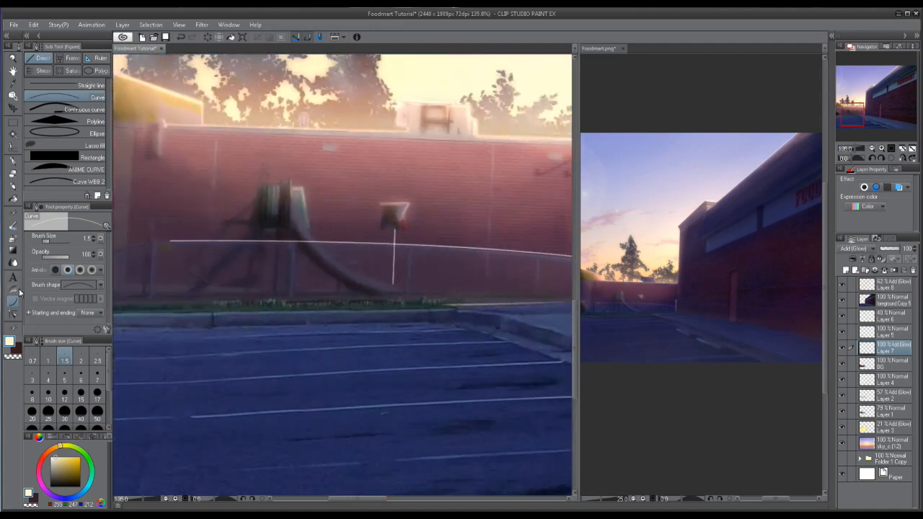
# Step: Soften the fence and post highlights with the Running color on fiber blender and lower the glow layer's opacity to 40%
pyautogui.press('j')
pyautogui.scroll(-1, 180, 268)
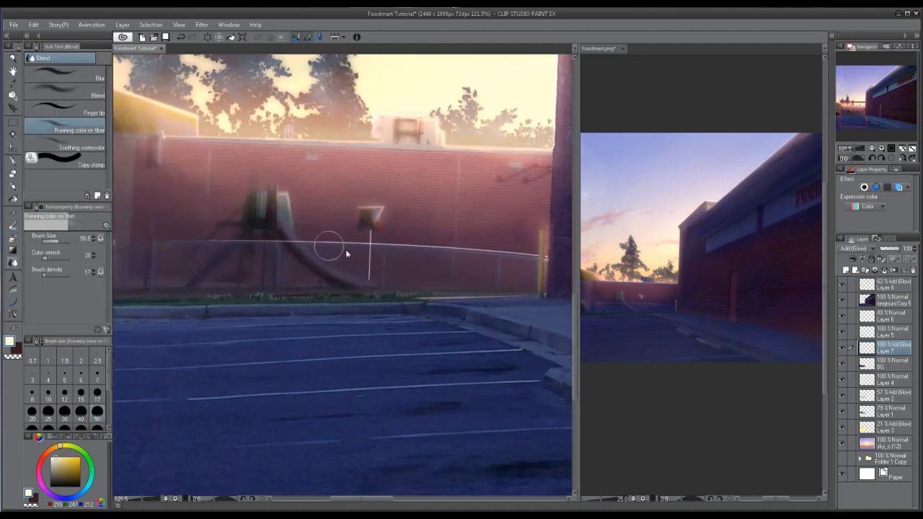
pyautogui.scroll(2, 537, 262)
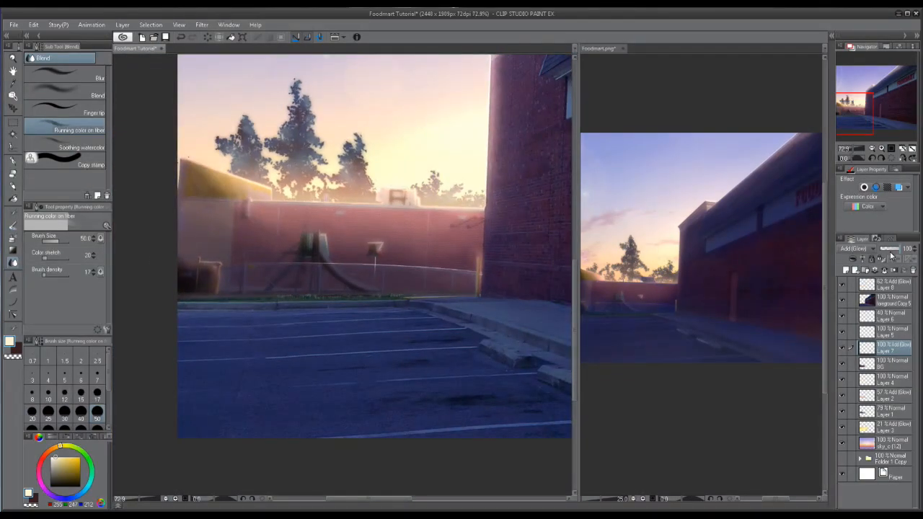
pyautogui.moveTo(386, 252); pyautogui.dragTo(561, 188)
pyautogui.moveTo(352, 340); pyautogui.dragTo(413, 324)
pyautogui.moveTo(433, 204); pyautogui.dragTo(264, 504)
pyautogui.scroll(-2, 385, 375)
pyautogui.moveTo(363, 327); pyautogui.dragTo(329, 261)
# Step: Add another layer directly above the BG layer and set its blending mode to Multiply
pyautogui.click(859, 362)
pyautogui.click(846, 270)
pyautogui.click(859, 249)
pyautogui.click(855, 276)
# Step: Paint dark purple shadows across the lower part of the background wall with the Colored pencil at size 50
pyautogui.scroll(5, 418, 299)
pyautogui.press('p')
pyautogui.click(55, 497)
pyautogui.click(60, 475)
pyautogui.click(97, 413)
pyautogui.scroll(-1, 170, 262)
pyautogui.moveTo(451, 284)
pyautogui.mouseDown()
pyautogui.moveTo(396, 372)
pyautogui.moveTo(464, 380)
pyautogui.moveTo(425, 393)
pyautogui.mouseUp()
pyautogui.scroll(-1, 400, 361)
pyautogui.scroll(-1, 433, 347)
pyautogui.moveTo(272, 366)
pyautogui.mouseDown()
pyautogui.moveTo(379, 353)
pyautogui.moveTo(312, 353)
pyautogui.moveTo(221, 294)
pyautogui.moveTo(212, 313)
pyautogui.mouseUp()
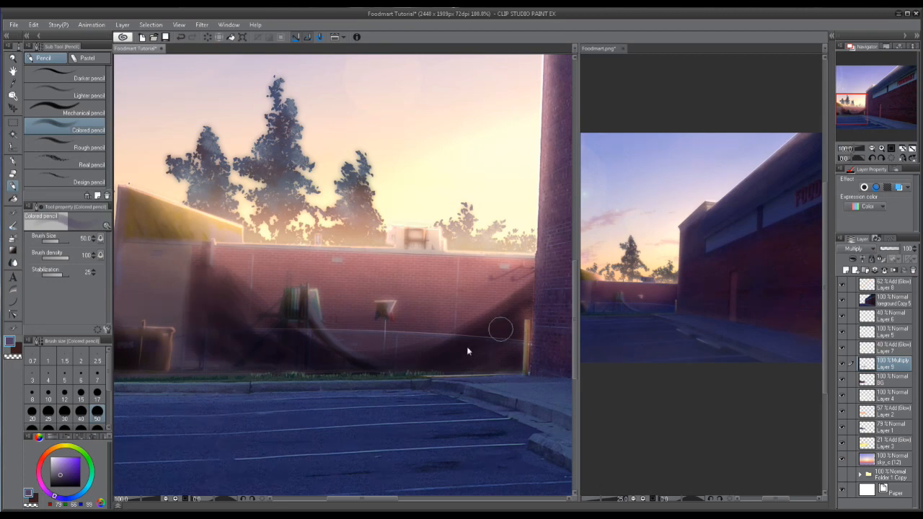
# Step: Deepen the shadow along the wall's base and around the dumpster with more pencil strokes
pyautogui.moveTo(181, 359); pyautogui.dragTo(296, 365)
pyautogui.moveTo(239, 252); pyautogui.dragTo(225, 349)
pyautogui.moveTo(285, 366)
pyautogui.mouseDown()
pyautogui.moveTo(297, 346)
pyautogui.moveTo(294, 359)
pyautogui.mouseUp()
pyautogui.moveTo(358, 354); pyautogui.dragTo(289, 329)
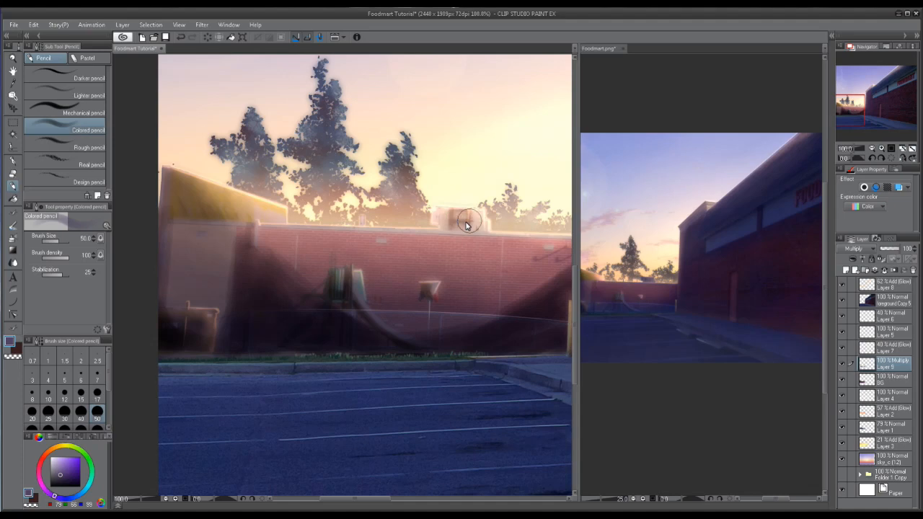
# Step: Blend the wall shadows smoothly with the Running color on fiber blender at brush size 248.6
pyautogui.scroll(-1, 101, 294)
pyautogui.click(13, 263)
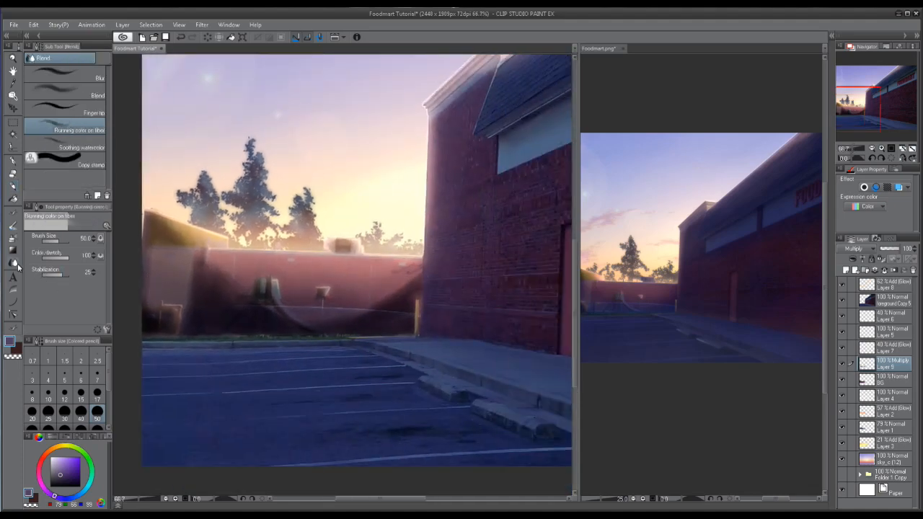
pyautogui.moveTo(64, 239); pyautogui.dragTo(105, 241)
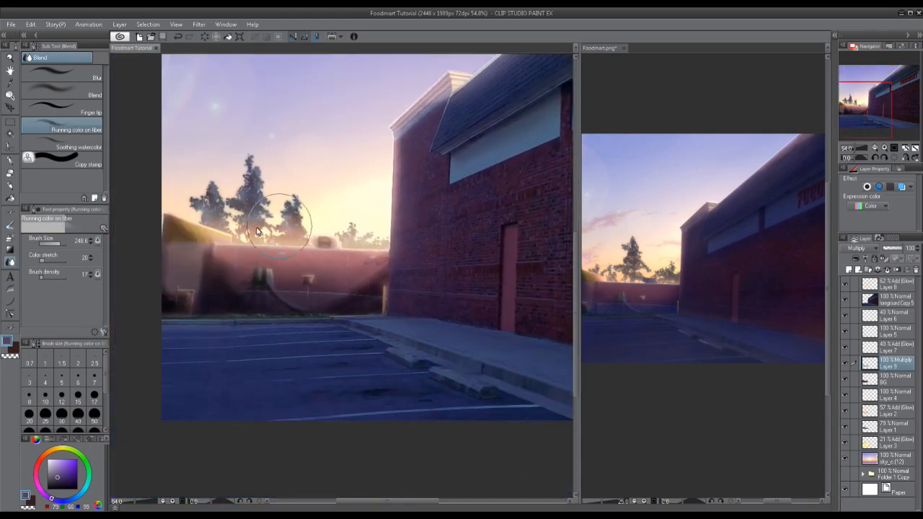
pyautogui.moveTo(343, 258); pyautogui.dragTo(437, 258)
pyautogui.scroll(5, 320, 262)
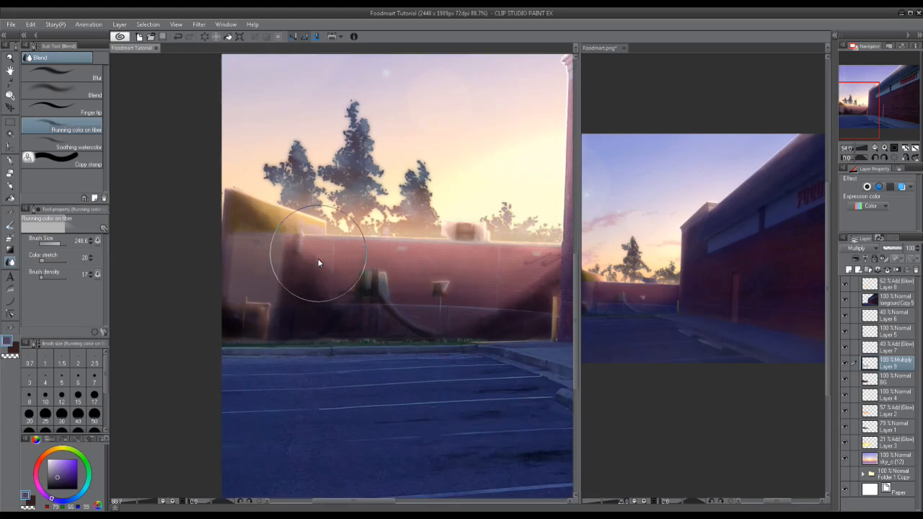
pyautogui.moveTo(350, 277)
pyautogui.mouseDown()
pyautogui.moveTo(327, 291)
pyautogui.moveTo(351, 270)
pyautogui.moveTo(349, 247)
pyautogui.moveTo(386, 283)
pyautogui.moveTo(522, 283)
pyautogui.mouseUp()
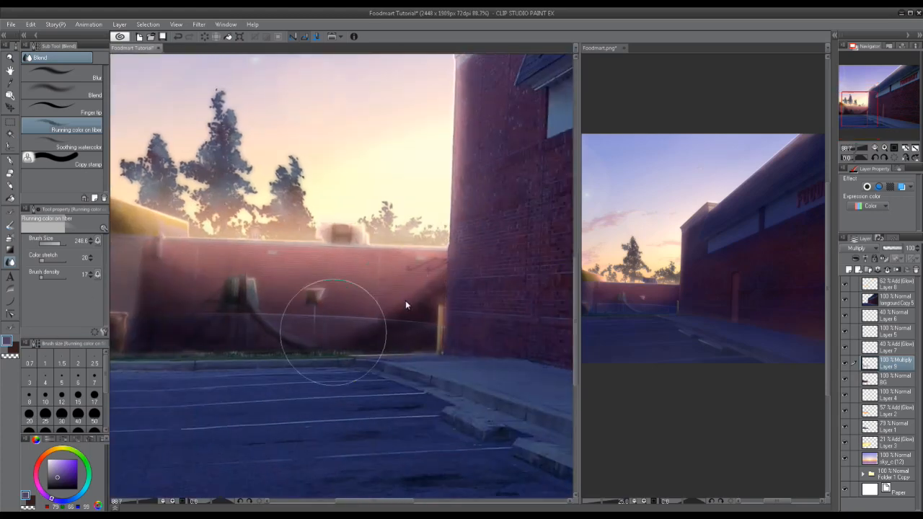
pyautogui.moveTo(405, 300)
pyautogui.mouseDown()
pyautogui.moveTo(346, 313)
pyautogui.moveTo(406, 303)
pyautogui.mouseUp()
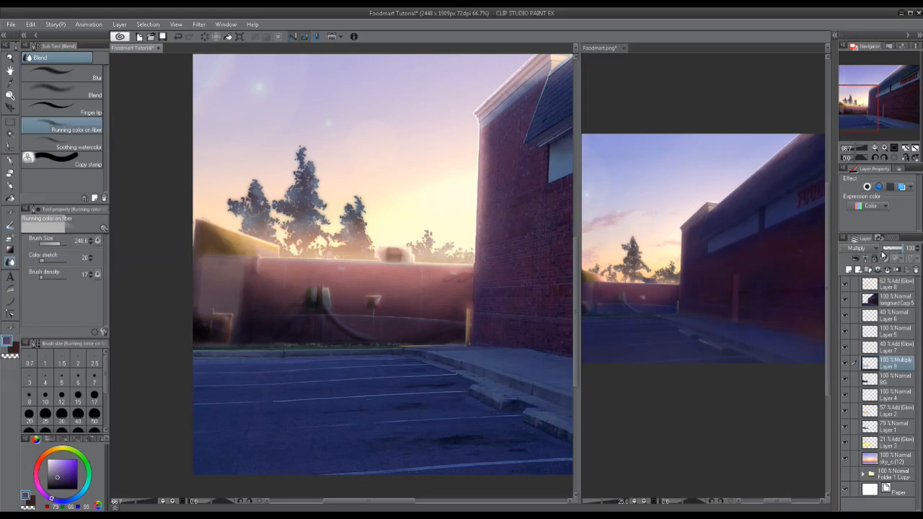
# Step: Try the Normal and Darken blending modes on the wall shadow layer, and return it to Multiply
pyautogui.click(874, 249)
pyautogui.click(870, 258)
pyautogui.click(869, 249)
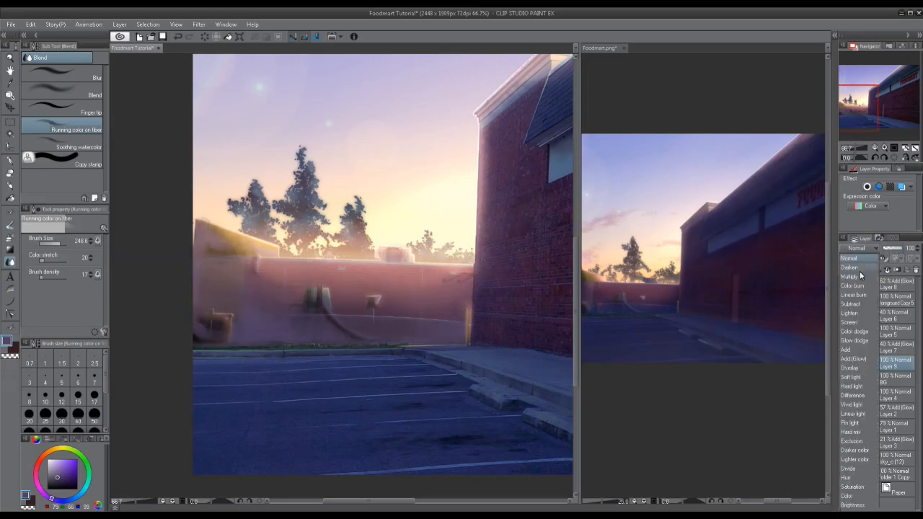
pyautogui.click(861, 268)
pyautogui.click(873, 249)
pyautogui.click(863, 276)
# Step: Lower the wall shadow layer's opacity to 26%
pyautogui.moveTo(894, 249); pyautogui.dragTo(889, 255)
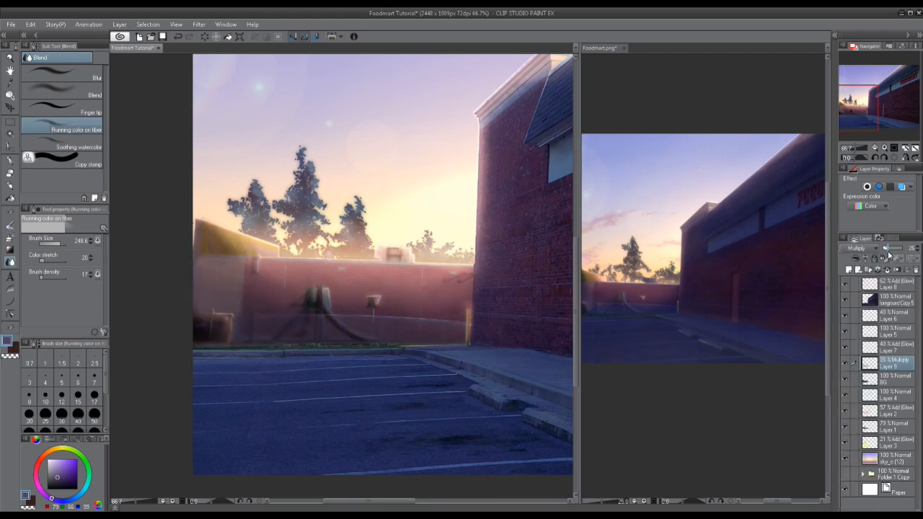
pyautogui.scroll(-3, 293, 308)
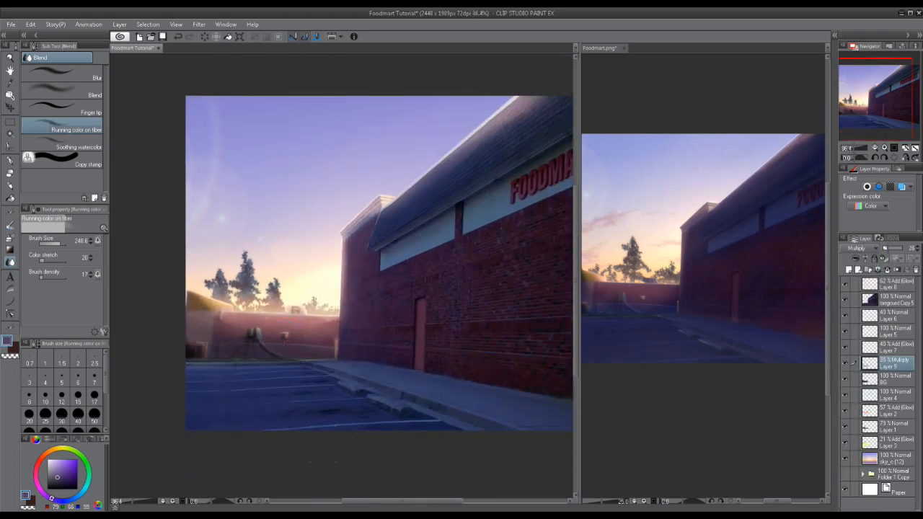
pyautogui.moveTo(483, 339); pyautogui.dragTo(405, 363)
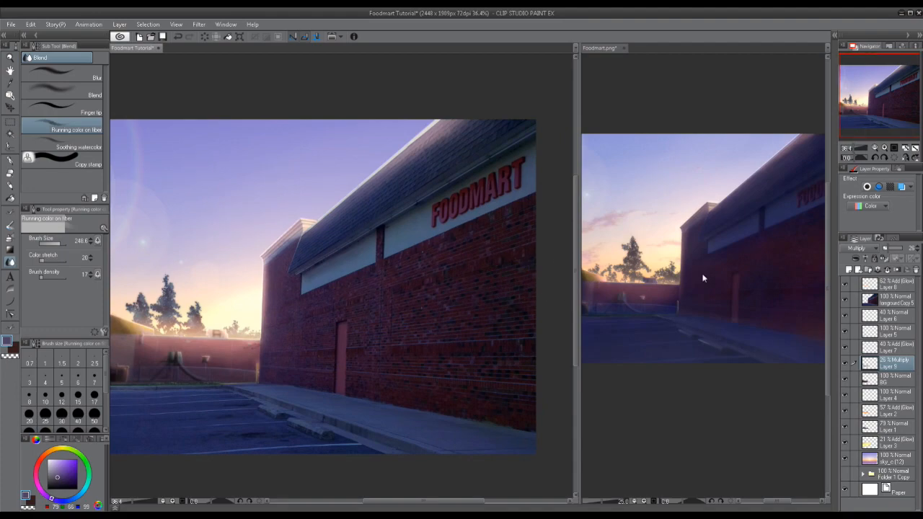
pyautogui.scroll(2, 497, 227)
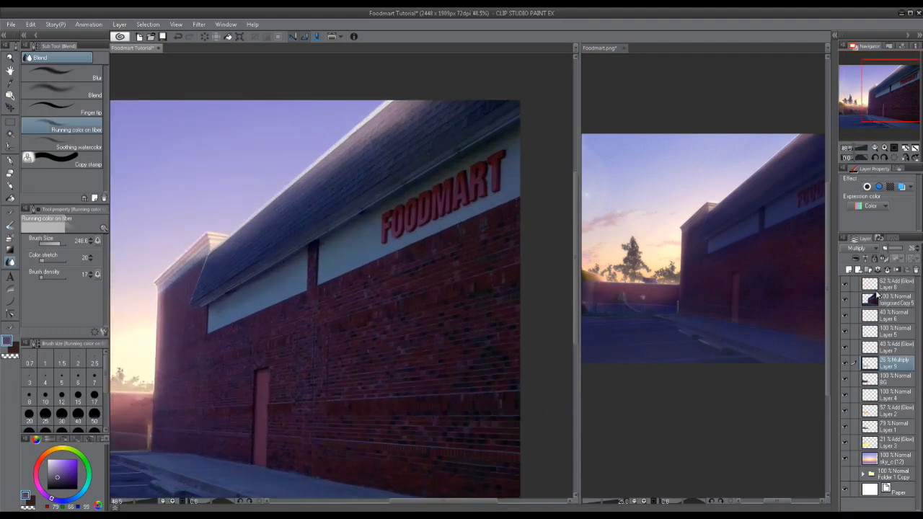
# Step: Add a new layer above the foreground copy layer and switch to the Darker pencil at the FOODMART sign
pyautogui.click(881, 299)
pyautogui.click(849, 269)
pyautogui.scroll(1, 502, 312)
pyautogui.scroll(6, 383, 275)
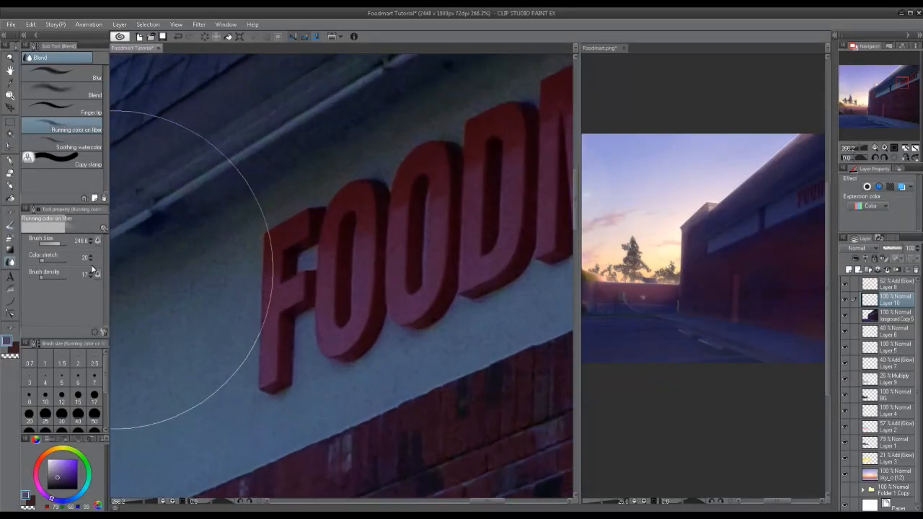
pyautogui.press('p')
pyautogui.scroll(2, 274, 248)
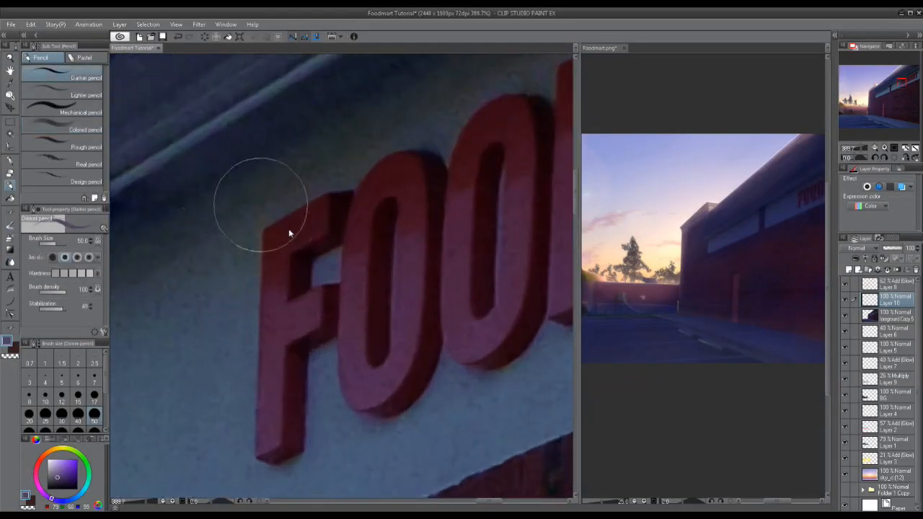
# Step: Highlight the F's left edge, top edge and middle bar in a pale peach colour with the Darker pencil at brush size 17
pyautogui.scroll(1, 289, 230)
pyautogui.keyDown('alt'); pyautogui.click(276, 242); pyautogui.keyUp('alt')
pyautogui.click(47, 452)
pyautogui.click(57, 463)
pyautogui.click(94, 395)
pyautogui.moveTo(333, 189)
pyautogui.mouseDown()
pyautogui.moveTo(264, 215)
pyautogui.moveTo(323, 193)
pyautogui.moveTo(256, 227)
pyautogui.moveTo(270, 216)
pyautogui.moveTo(278, 135)
pyautogui.moveTo(274, 335)
pyautogui.mouseUp()
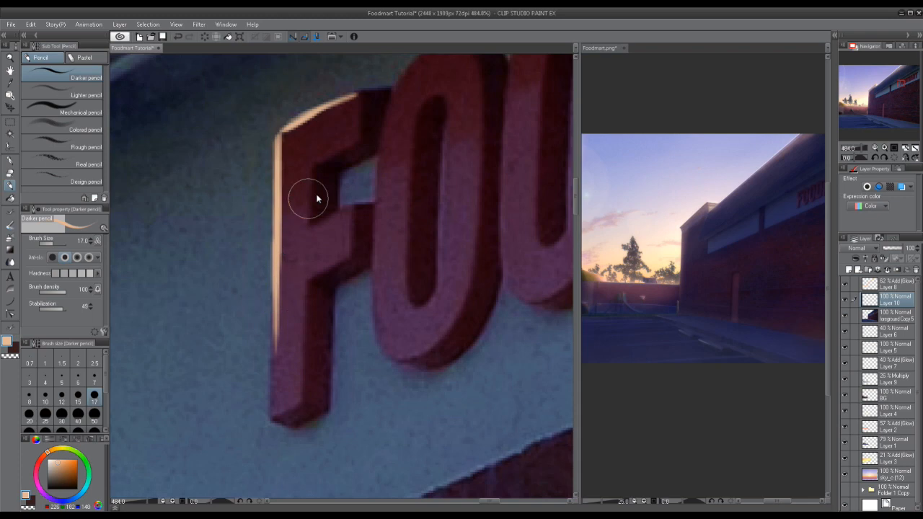
pyautogui.moveTo(308, 223); pyautogui.dragTo(348, 206)
pyautogui.moveTo(366, 202); pyautogui.dragTo(315, 237)
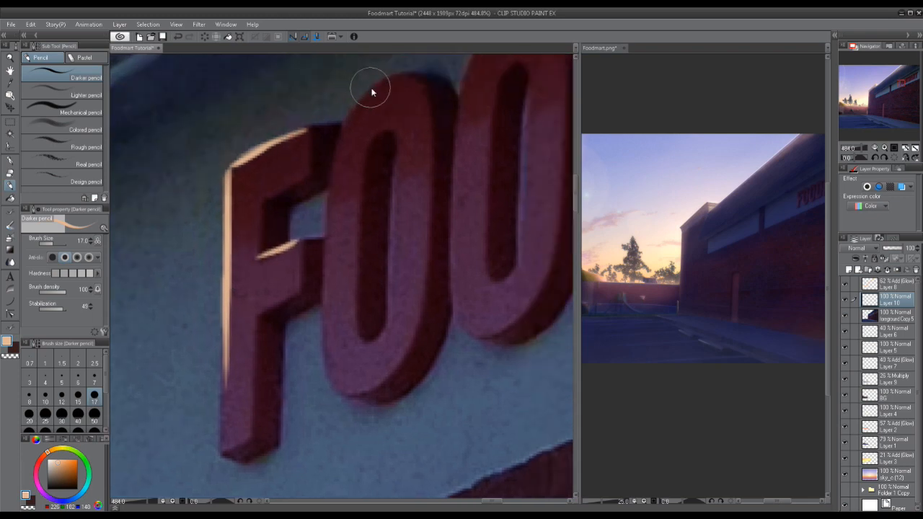
# Step: Highlight the outer left and bottom edges of the sign's first O, and reduce the brush size to 10
pyautogui.moveTo(346, 131); pyautogui.dragTo(334, 164)
pyautogui.moveTo(333, 277); pyautogui.dragTo(294, 209)
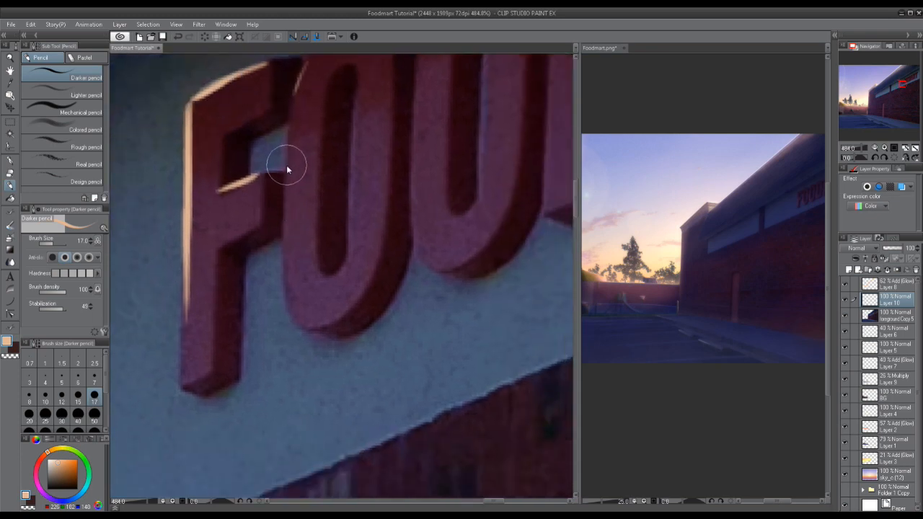
pyautogui.moveTo(286, 152); pyautogui.dragTo(290, 253)
pyautogui.moveTo(289, 178); pyautogui.dragTo(299, 290)
pyautogui.moveTo(287, 228)
pyautogui.mouseDown()
pyautogui.moveTo(285, 253)
pyautogui.moveTo(285, 211)
pyautogui.moveTo(286, 259)
pyautogui.moveTo(287, 233)
pyautogui.moveTo(305, 318)
pyautogui.moveTo(290, 276)
pyautogui.moveTo(323, 328)
pyautogui.moveTo(299, 317)
pyautogui.moveTo(340, 318)
pyautogui.mouseUp()
pyautogui.click(45, 397)
pyautogui.moveTo(331, 187); pyautogui.dragTo(243, 335)
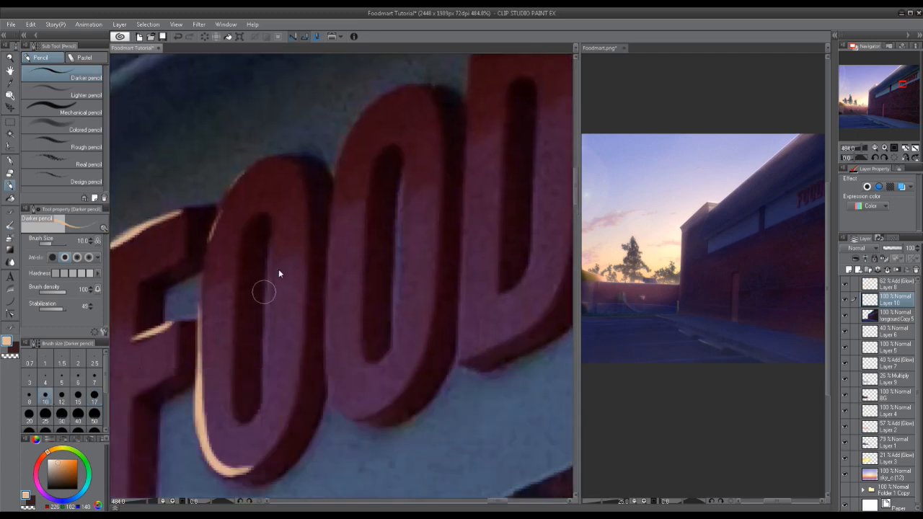
# Step: Highlight the outer left, bottom and inner edges of the sign's second O
pyautogui.moveTo(330, 205)
pyautogui.mouseDown()
pyautogui.moveTo(335, 385)
pyautogui.moveTo(328, 336)
pyautogui.moveTo(344, 414)
pyautogui.moveTo(384, 413)
pyautogui.moveTo(408, 381)
pyautogui.mouseUp()
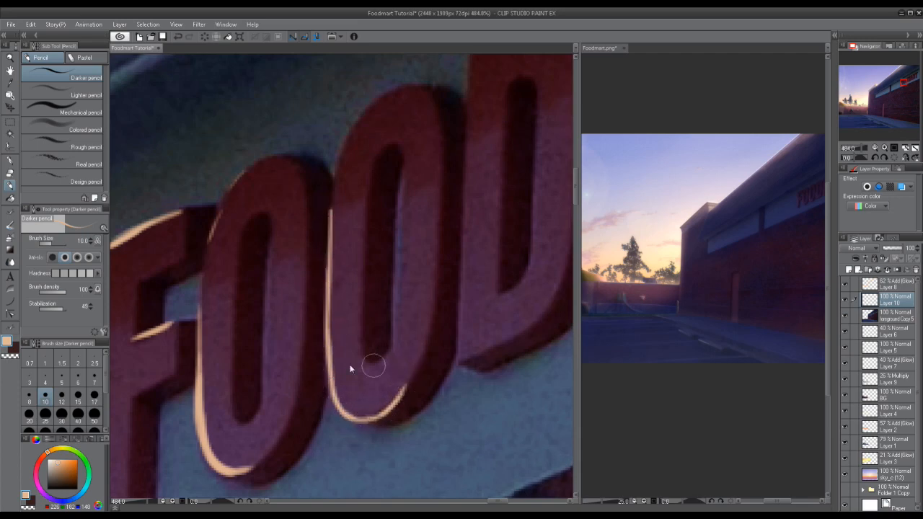
pyautogui.moveTo(393, 220); pyautogui.dragTo(395, 349)
pyautogui.moveTo(482, 237); pyautogui.dragTo(360, 235)
# Step: Highlight the D's left edge and lower corner, tidy the stroke with transparent colour, and return to the peach colour
pyautogui.moveTo(346, 183); pyautogui.dragTo(346, 300)
pyautogui.moveTo(349, 216); pyautogui.dragTo(344, 347)
pyautogui.moveTo(342, 303)
pyautogui.mouseDown()
pyautogui.moveTo(340, 356)
pyautogui.moveTo(357, 350)
pyautogui.mouseUp()
pyautogui.click(13, 358)
pyautogui.moveTo(354, 223); pyautogui.dragTo(350, 309)
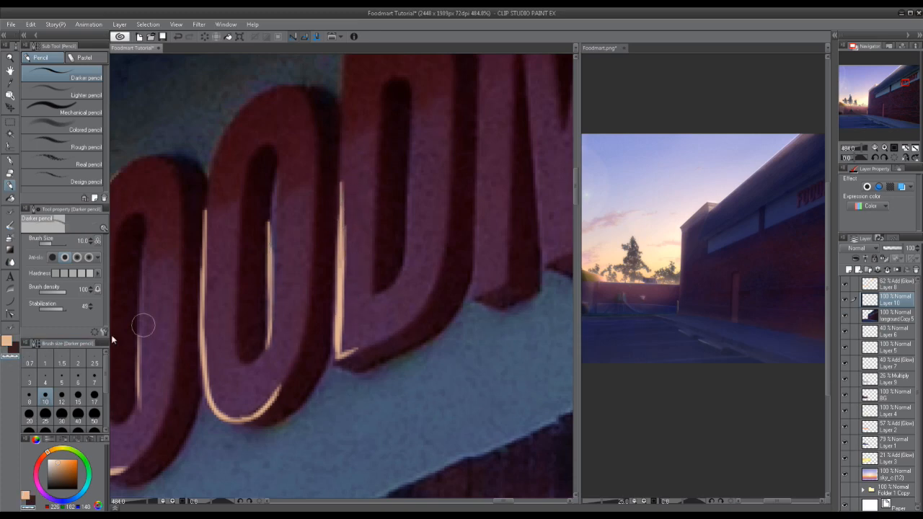
pyautogui.click(7, 347)
# Step: Highlight the D's inner edge and the left edge of the M's first leg
pyautogui.moveTo(431, 302)
pyautogui.mouseDown()
pyautogui.moveTo(396, 329)
pyautogui.moveTo(365, 349)
pyautogui.mouseUp()
pyautogui.moveTo(408, 192); pyautogui.dragTo(395, 282)
pyautogui.moveTo(483, 220); pyautogui.dragTo(378, 279)
pyautogui.moveTo(372, 214); pyautogui.dragTo(375, 314)
pyautogui.moveTo(373, 283)
pyautogui.mouseDown()
pyautogui.moveTo(374, 349)
pyautogui.moveTo(386, 344)
pyautogui.mouseUp()
pyautogui.moveTo(428, 202)
pyautogui.mouseDown()
pyautogui.moveTo(415, 252)
pyautogui.moveTo(430, 316)
pyautogui.mouseUp()
pyautogui.moveTo(413, 239); pyautogui.dragTo(431, 351)
pyautogui.moveTo(412, 268); pyautogui.dragTo(429, 354)
pyautogui.hotkey('ctrl', 'z')
pyautogui.hotkey('ctrl', 'z')
pyautogui.hotkey('ctrl', 'z')
# Step: Highlight the M's slanted middle edge and the left edge of its second leg, undoing misplaced strokes
pyautogui.moveTo(403, 175); pyautogui.dragTo(425, 343)
pyautogui.moveTo(484, 186)
pyautogui.mouseDown()
pyautogui.moveTo(480, 248)
pyautogui.moveTo(494, 299)
pyautogui.mouseUp()
pyautogui.hotkey('ctrl', 'z')
pyautogui.hotkey('ctrl', 'z')
pyautogui.moveTo(494, 169); pyautogui.dragTo(494, 297)
pyautogui.hotkey('ctrl', 'z')
pyautogui.moveTo(502, 152); pyautogui.dragTo(502, 332)
# Step: Highlight the A's outer left edge, the inside of its opening and the notch beneath its crossbar
pyautogui.moveTo(529, 292); pyautogui.dragTo(333, 304)
pyautogui.moveTo(382, 176)
pyautogui.mouseDown()
pyautogui.moveTo(363, 309)
pyautogui.moveTo(371, 318)
pyautogui.mouseUp()
pyautogui.moveTo(423, 173)
pyautogui.mouseDown()
pyautogui.moveTo(443, 165)
pyautogui.moveTo(390, 269)
pyautogui.mouseUp()
pyautogui.moveTo(424, 206)
pyautogui.mouseDown()
pyautogui.moveTo(426, 255)
pyautogui.moveTo(416, 263)
pyautogui.mouseUp()
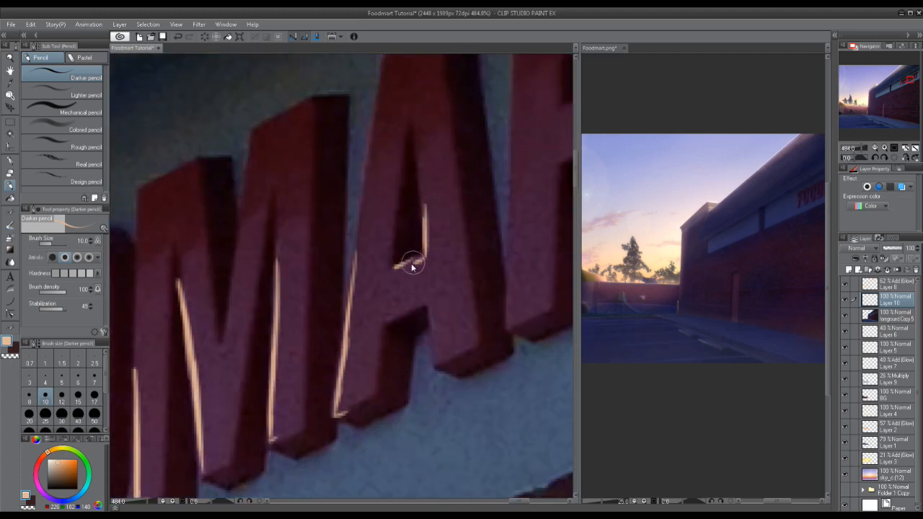
pyautogui.moveTo(419, 310); pyautogui.dragTo(430, 328)
pyautogui.moveTo(425, 255); pyautogui.dragTo(396, 269)
# Step: Highlight the R's left edge, bowl and leg, and the T's left and bottom edges
pyautogui.moveTo(441, 282); pyautogui.dragTo(376, 341)
pyautogui.moveTo(449, 189); pyautogui.dragTo(440, 378)
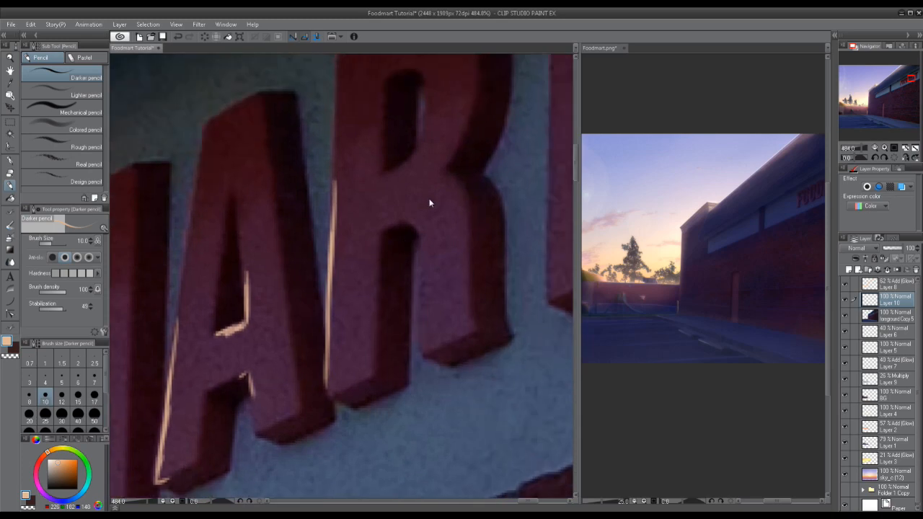
pyautogui.moveTo(469, 120); pyautogui.dragTo(447, 164)
pyautogui.moveTo(423, 244); pyautogui.dragTo(427, 329)
pyautogui.moveTo(426, 297); pyautogui.dragTo(431, 346)
pyautogui.moveTo(555, 148); pyautogui.dragTo(380, 267)
pyautogui.moveTo(377, 197)
pyautogui.mouseDown()
pyautogui.moveTo(372, 406)
pyautogui.moveTo(391, 407)
pyautogui.mouseUp()
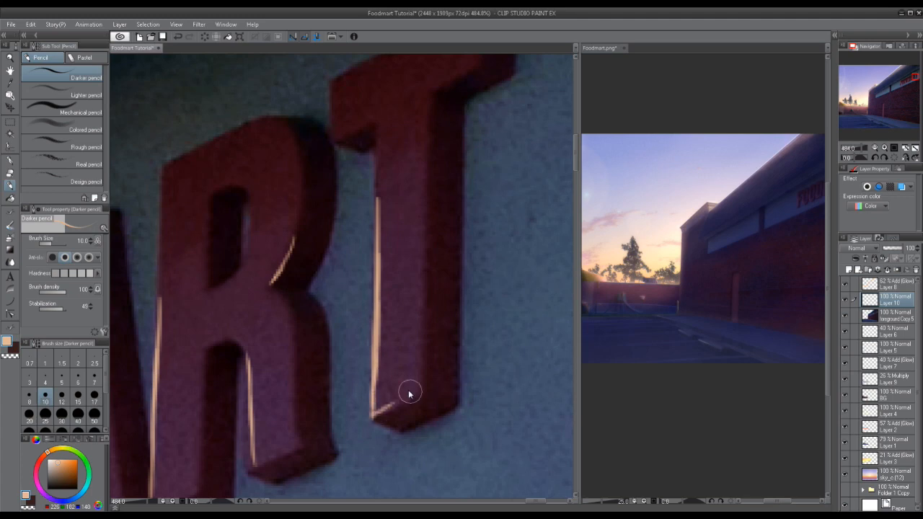
# Step: Soften the sign highlights with the Running color on fiber blender and lower their layer's opacity to 48%
pyautogui.scroll(-14, 389, 263)
pyautogui.moveTo(238, 289); pyautogui.dragTo(378, 240)
pyautogui.click(10, 262)
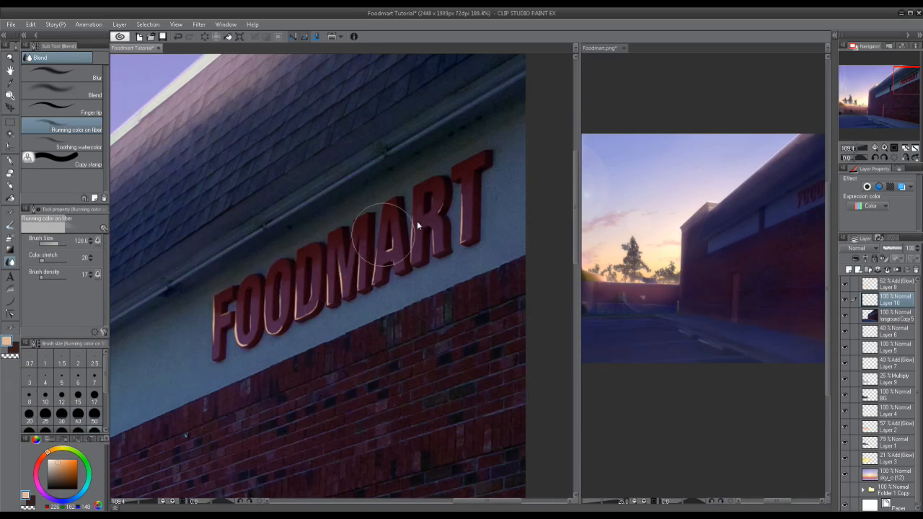
pyautogui.scroll(-2, 379, 299)
pyautogui.moveTo(380, 299); pyautogui.dragTo(461, 244)
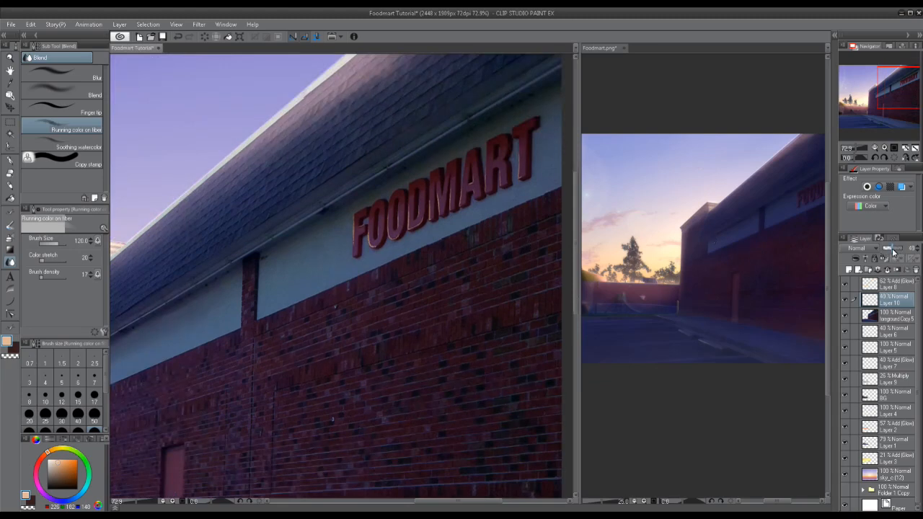
pyautogui.scroll(-4, 395, 258)
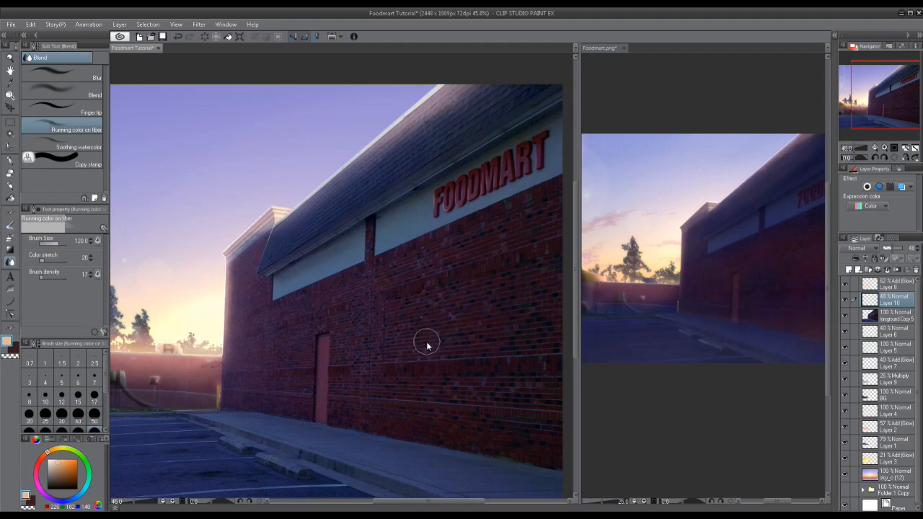
pyautogui.moveTo(452, 316); pyautogui.dragTo(525, 310)
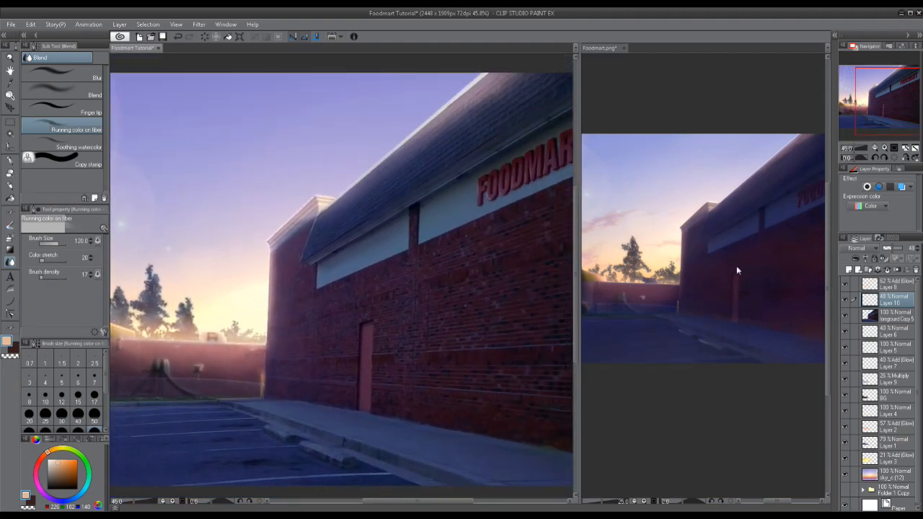
# Step: Adjust the foreground copy layer's half-tone color balance to -24 magenta–green and 12 yellow–blue
pyautogui.click(891, 316)
pyautogui.click(30, 24)
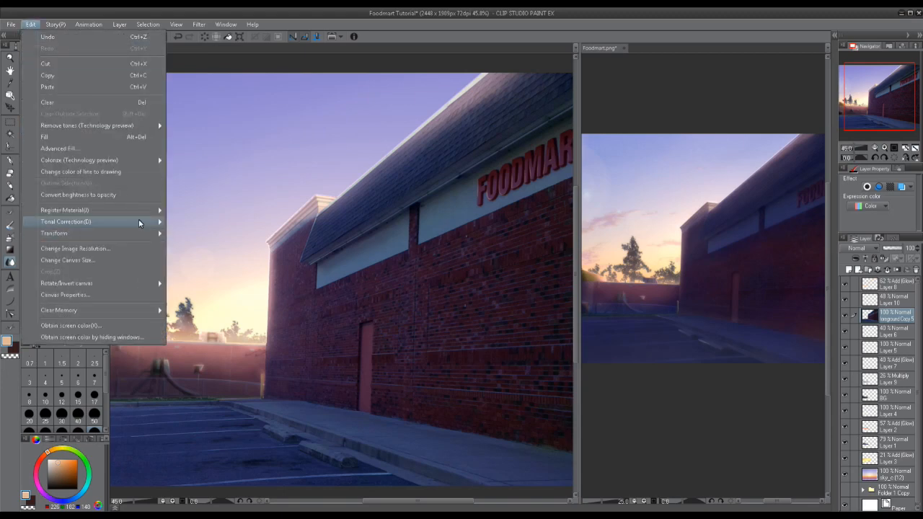
pyautogui.moveTo(139, 221)
pyautogui.click(234, 294)
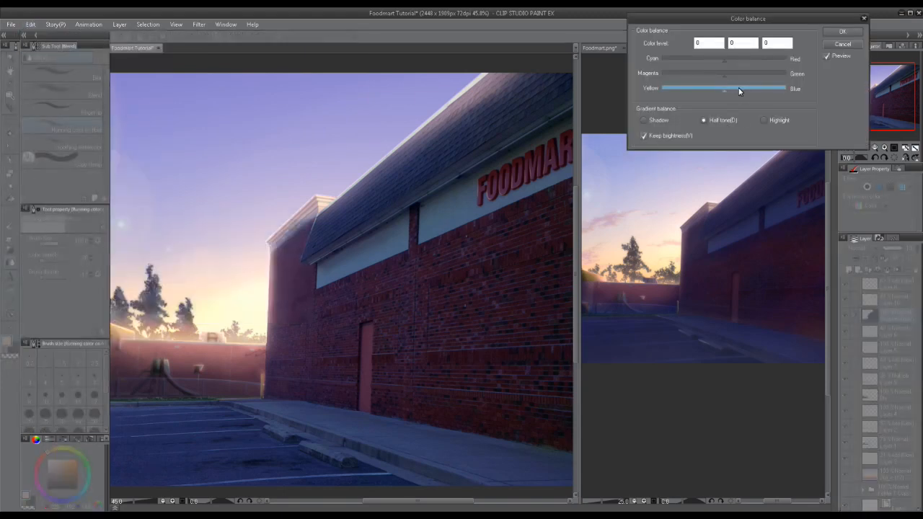
pyautogui.moveTo(737, 92); pyautogui.dragTo(728, 91)
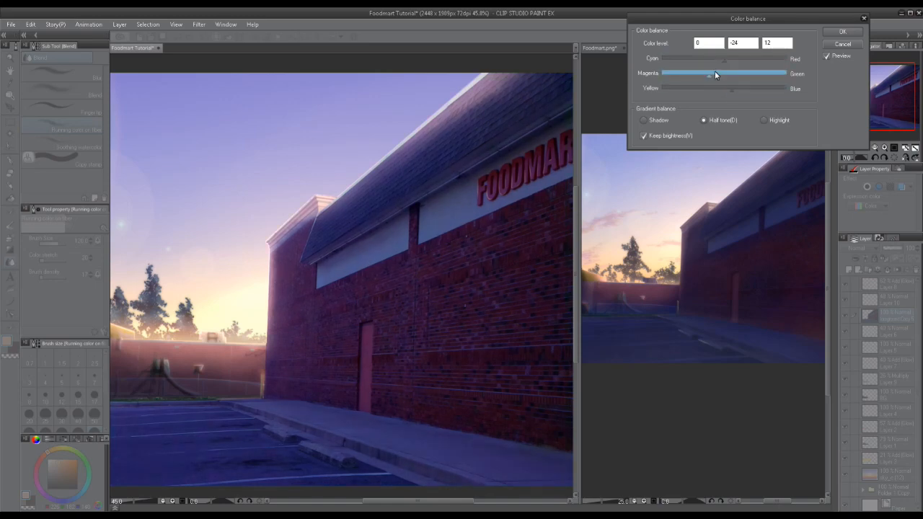
pyautogui.click(842, 31)
# Step: Try brightening the foreground copy layer with a slightly raised RGB tone curve
pyautogui.click(30, 24)
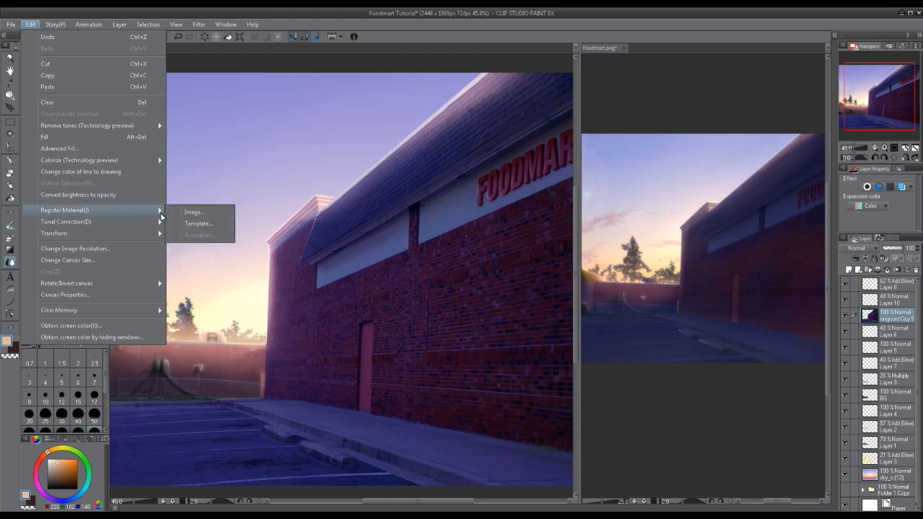
pyautogui.moveTo(160, 221)
pyautogui.click(209, 280)
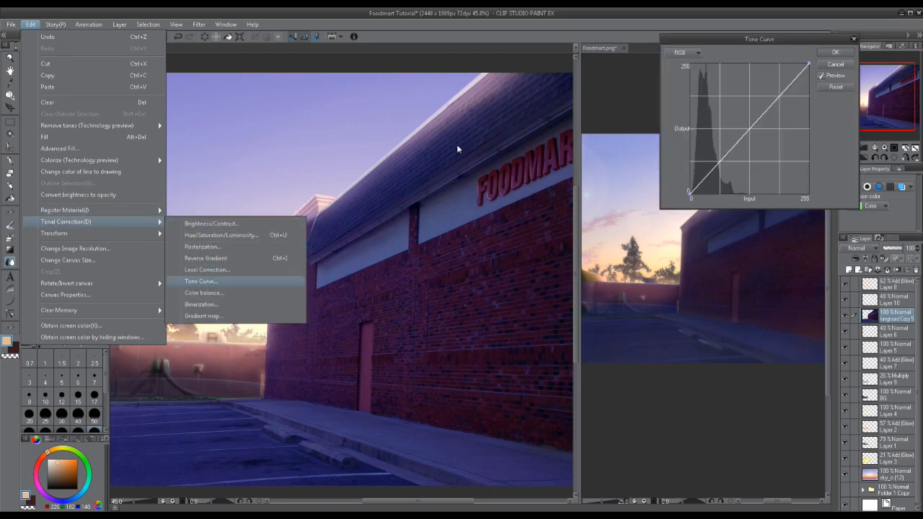
pyautogui.moveTo(724, 159); pyautogui.dragTo(734, 135)
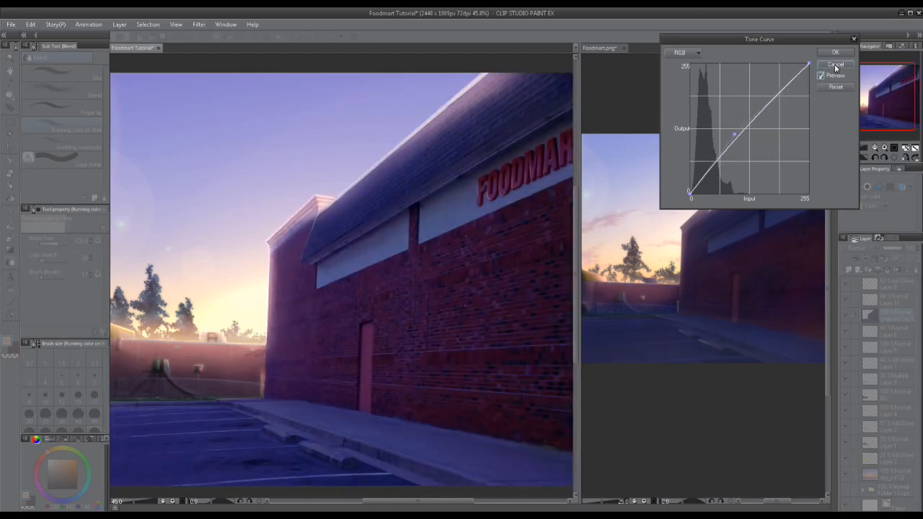
pyautogui.click(835, 65)
# Step: Add a new layer above the foreground copy layer for painting the parking lot
pyautogui.moveTo(314, 288); pyautogui.dragTo(265, 265)
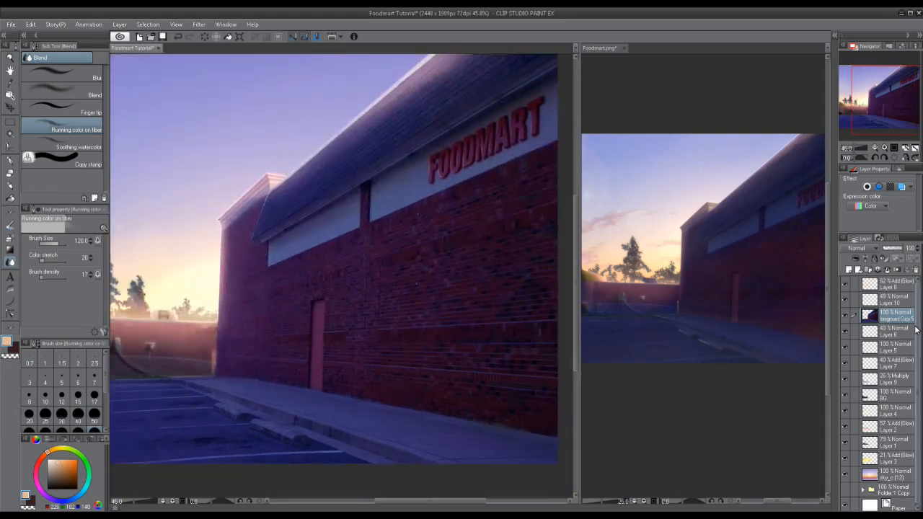
pyautogui.scroll(-1, 339, 344)
pyautogui.moveTo(339, 345); pyautogui.dragTo(536, 243)
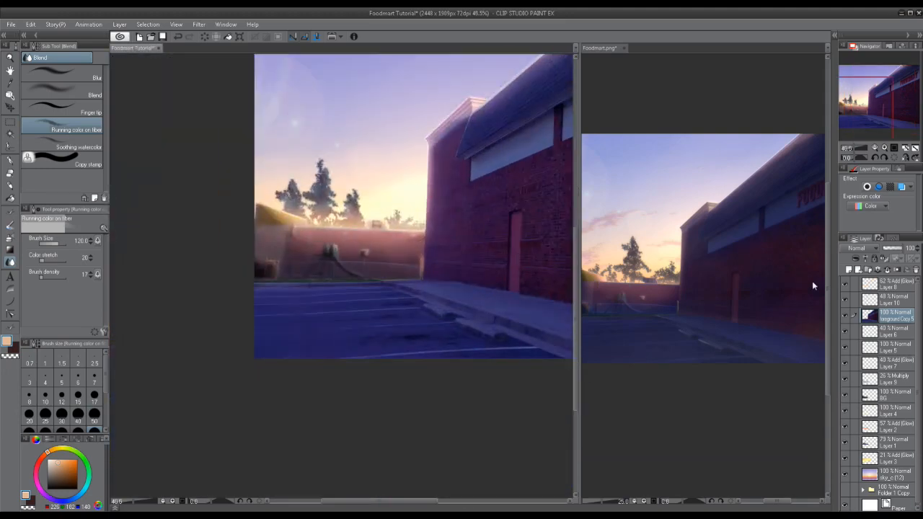
pyautogui.click(849, 269)
pyautogui.scroll(5, 395, 328)
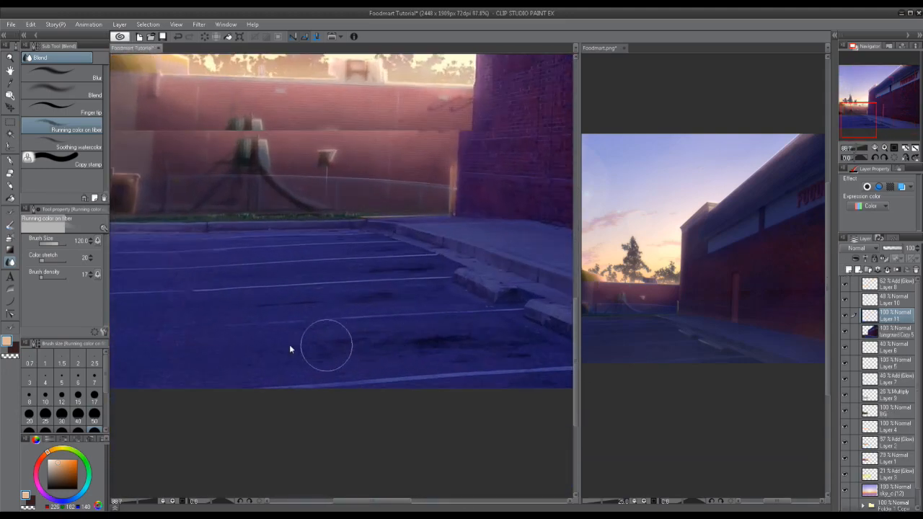
# Step: Paint over the dark asphalt stains in sampled pavement blue with the Sketchy Paint Brush at size 50
pyautogui.click(12, 226)
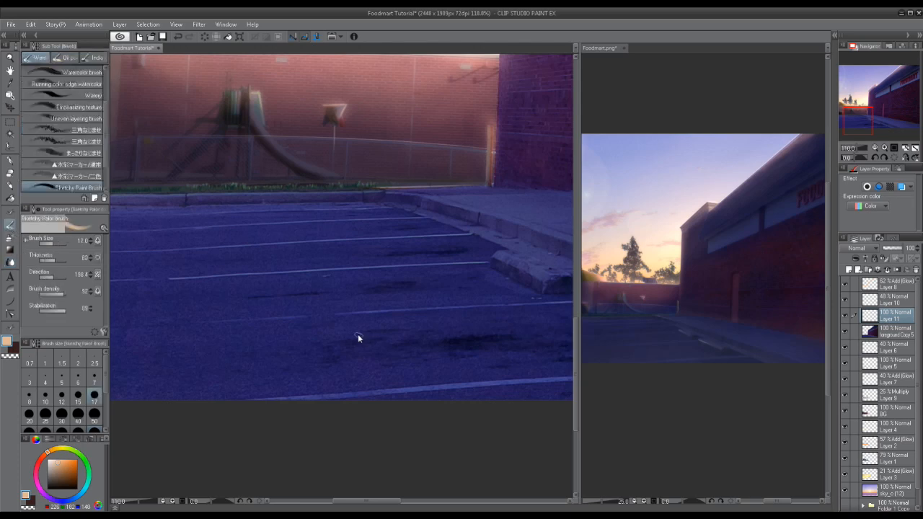
pyautogui.keyDown('alt'); pyautogui.click(322, 334); pyautogui.keyUp('alt')
pyautogui.click(93, 417)
pyautogui.moveTo(552, 333); pyautogui.dragTo(473, 271)
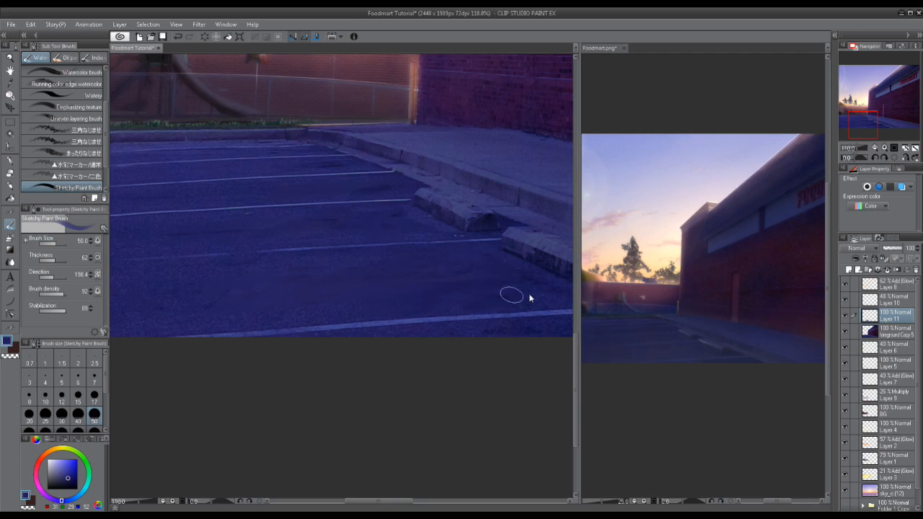
pyautogui.scroll(-6, 262, 268)
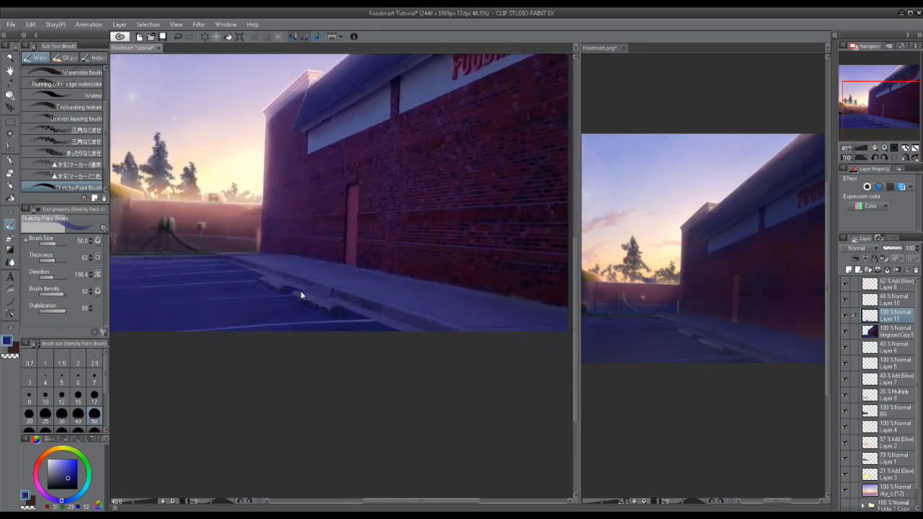
# Step: Restore the faded parking line in a lighter blue with the Sketchy Paint Brush at size 17
pyautogui.moveTo(301, 295); pyautogui.dragTo(442, 283)
pyautogui.scroll(3, 368, 283)
pyautogui.scroll(7, 368, 284)
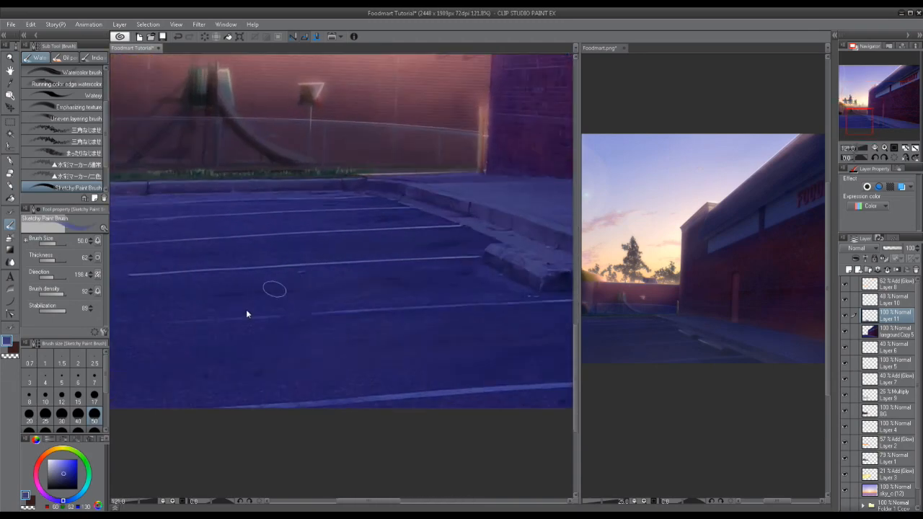
pyautogui.click(93, 403)
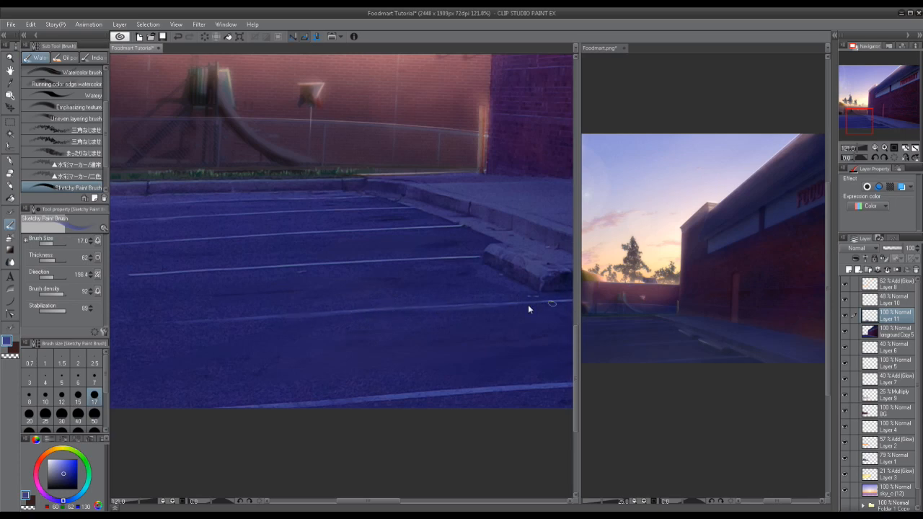
pyautogui.scroll(-3, 343, 325)
pyautogui.scroll(3, 302, 335)
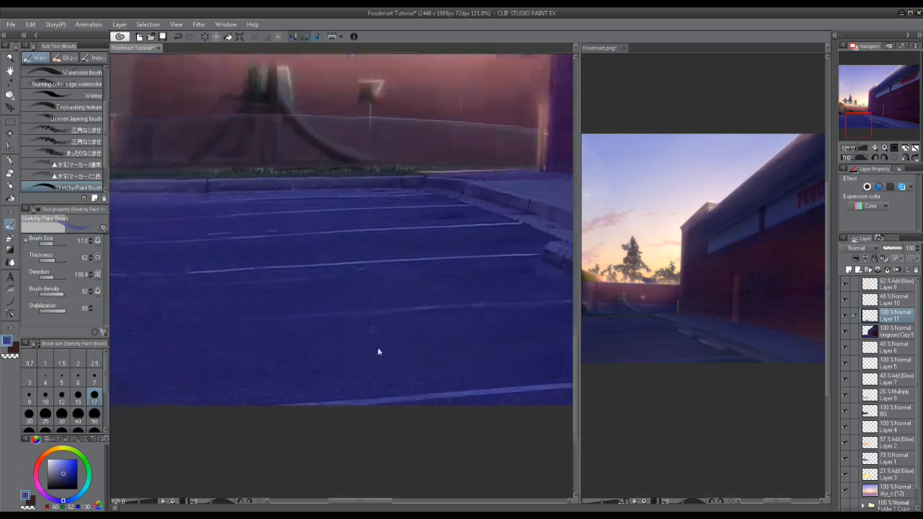
pyautogui.scroll(-5, 343, 232)
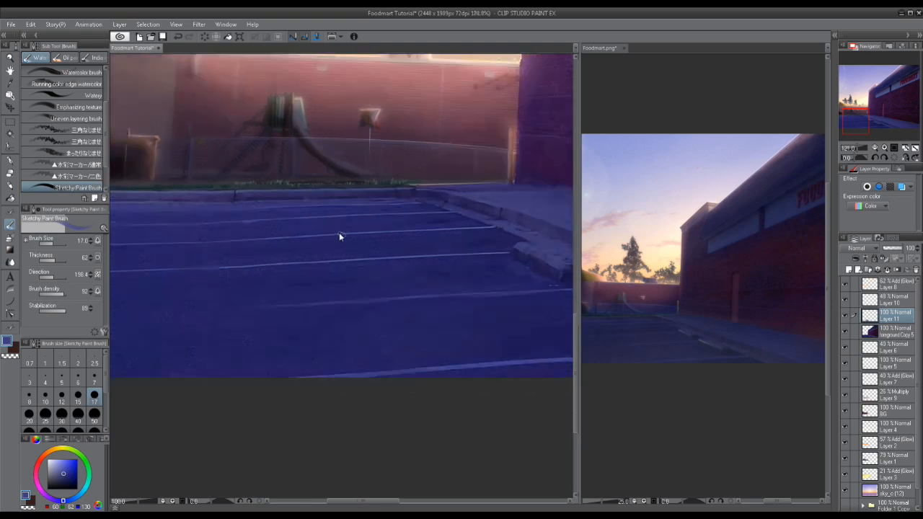
# Step: Smooth the curb below the grass with the Sketchy Paint Brush at size 50 in a purplish blue
pyautogui.scroll(7, 231, 223)
pyautogui.scroll(1, 162, 205)
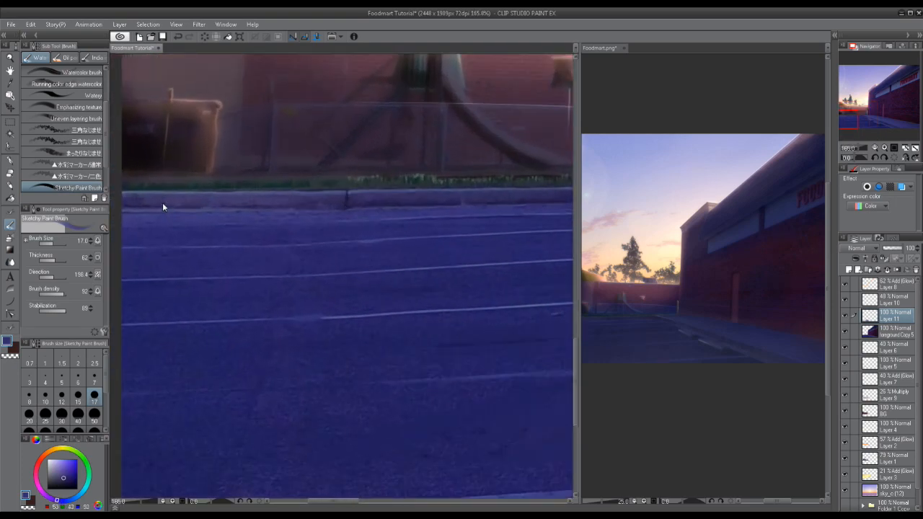
pyautogui.click(94, 414)
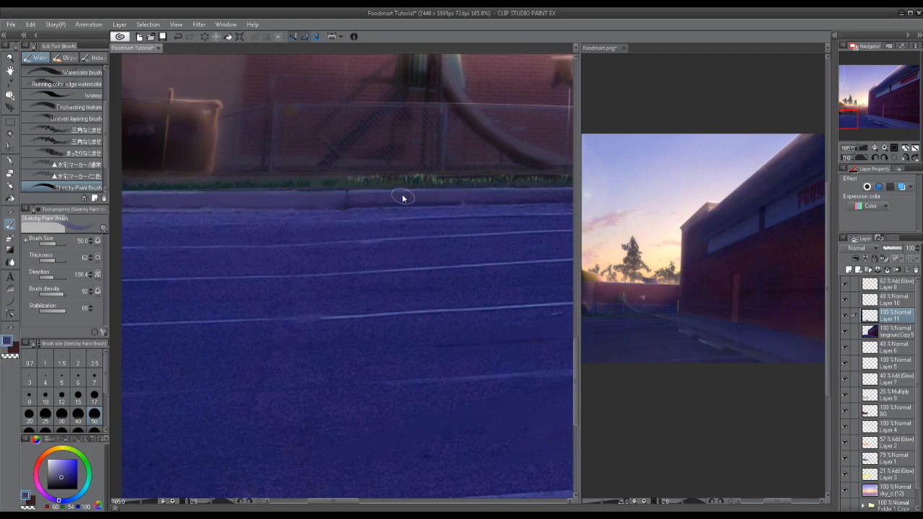
pyautogui.moveTo(509, 208); pyautogui.dragTo(336, 226)
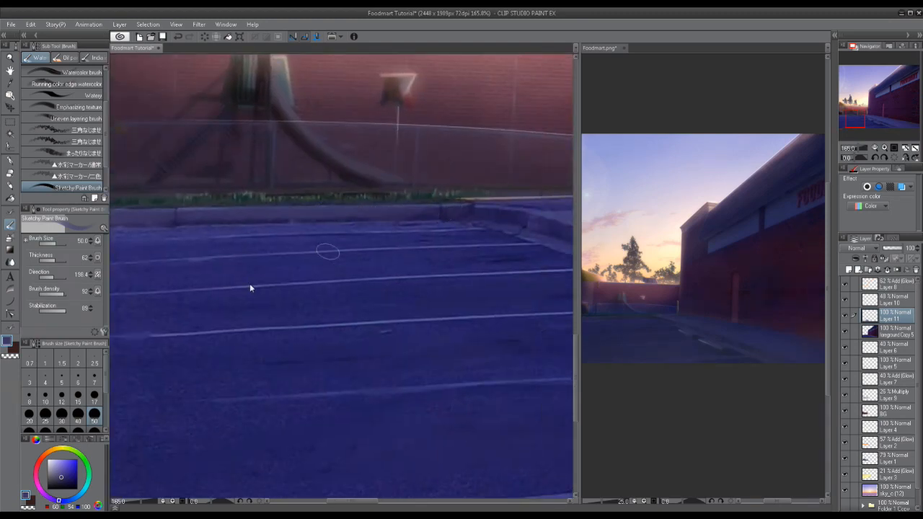
# Step: Touch up the curb corner beside the building with the Sketchy Paint Brush at size 17 in a sampled blue
pyautogui.click(94, 396)
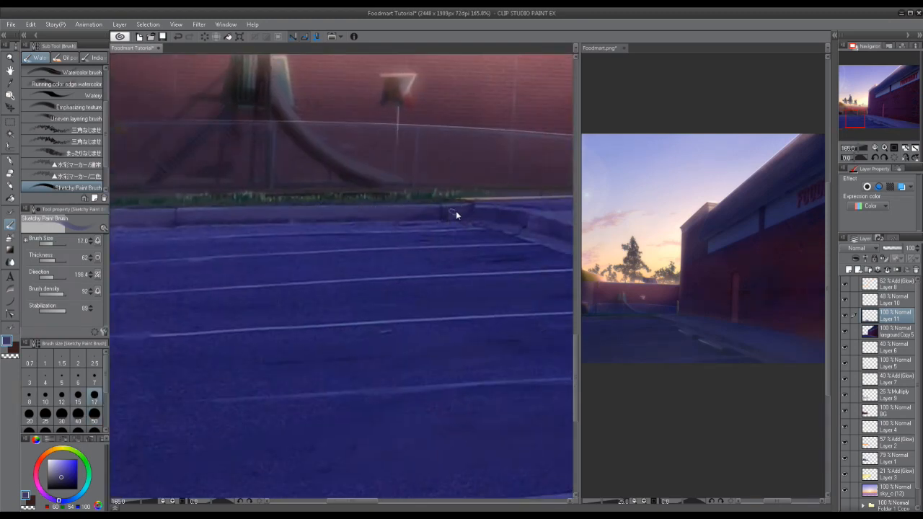
pyautogui.keyDown('alt'); pyautogui.click(522, 222); pyautogui.keyUp('alt')
pyautogui.scroll(-5, 495, 225)
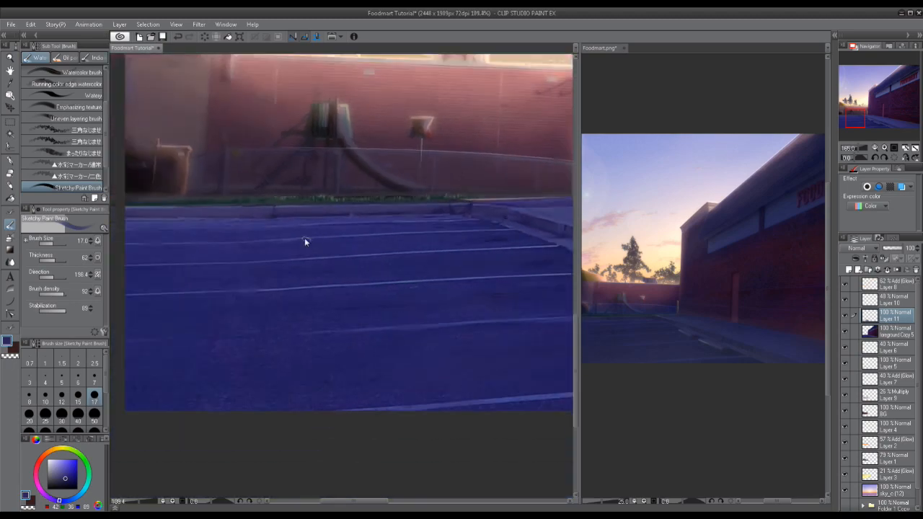
# Step: Smooth the farther concrete parking block with the Sketchy Paint Brush at size 50, sampling its light and shadow tones
pyautogui.scroll(5, 325, 243)
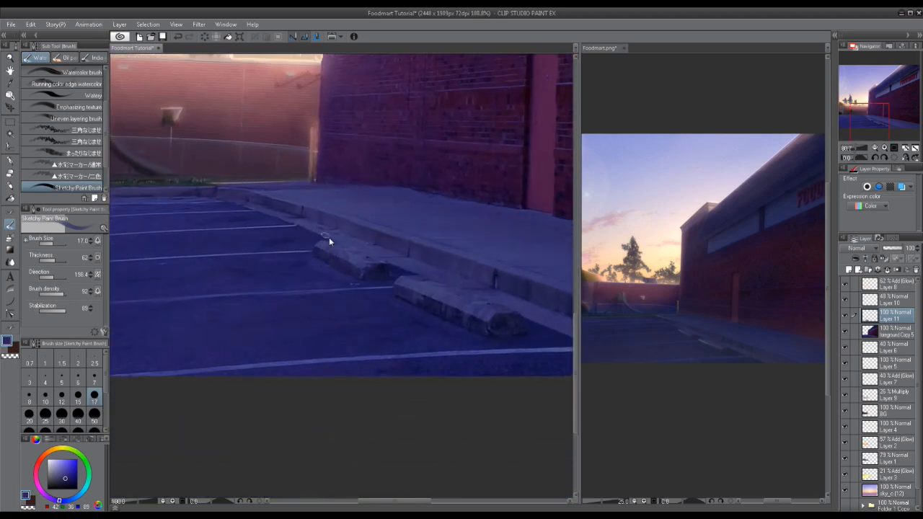
pyautogui.scroll(3, 352, 264)
pyautogui.click(94, 417)
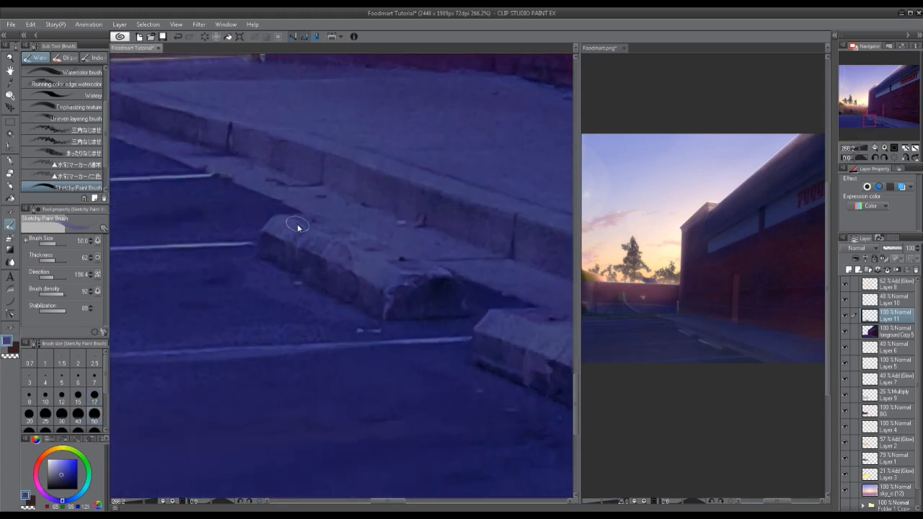
pyautogui.keyDown('alt'); pyautogui.click(295, 260); pyautogui.keyUp('alt')
pyautogui.keyDown('alt'); pyautogui.click(359, 246); pyautogui.keyUp('alt')
pyautogui.moveTo(455, 315); pyautogui.dragTo(304, 247)
pyautogui.keyDown('alt'); pyautogui.click(347, 271); pyautogui.keyUp('alt')
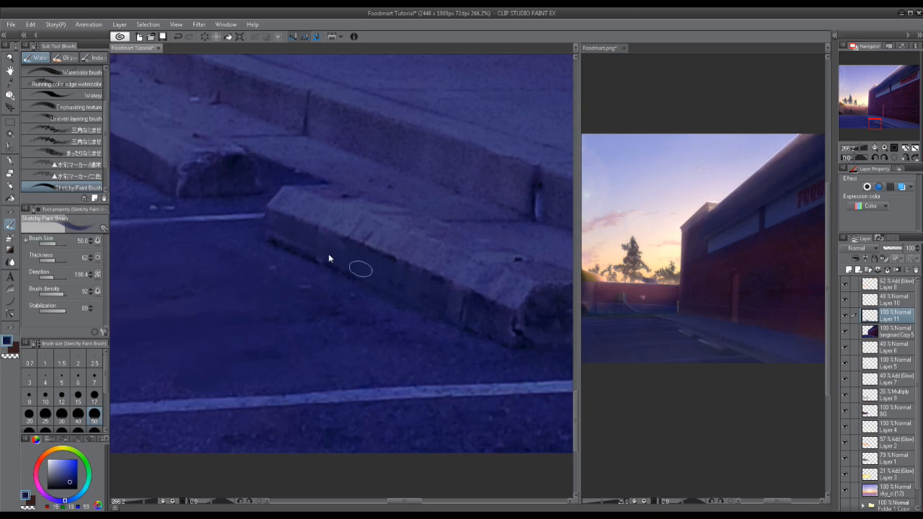
pyautogui.moveTo(134, 207); pyautogui.dragTo(253, 229)
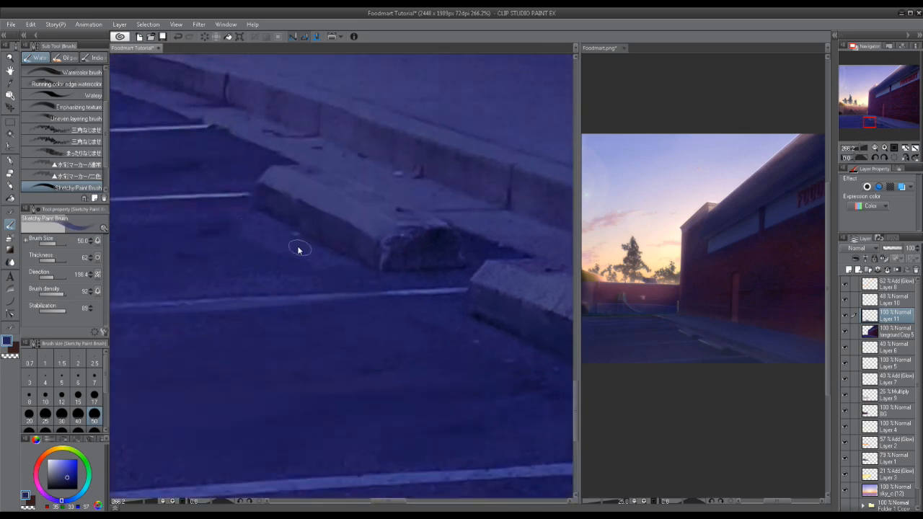
pyautogui.keyDown('alt'); pyautogui.click(358, 158); pyautogui.keyUp('alt')
# Step: Paint smooth planes over the top, side and rounded end of the nearer parking block in sampled concrete tones
pyautogui.moveTo(434, 194); pyautogui.dragTo(139, 60)
pyautogui.keyDown('alt'); pyautogui.click(199, 212); pyautogui.keyUp('alt')
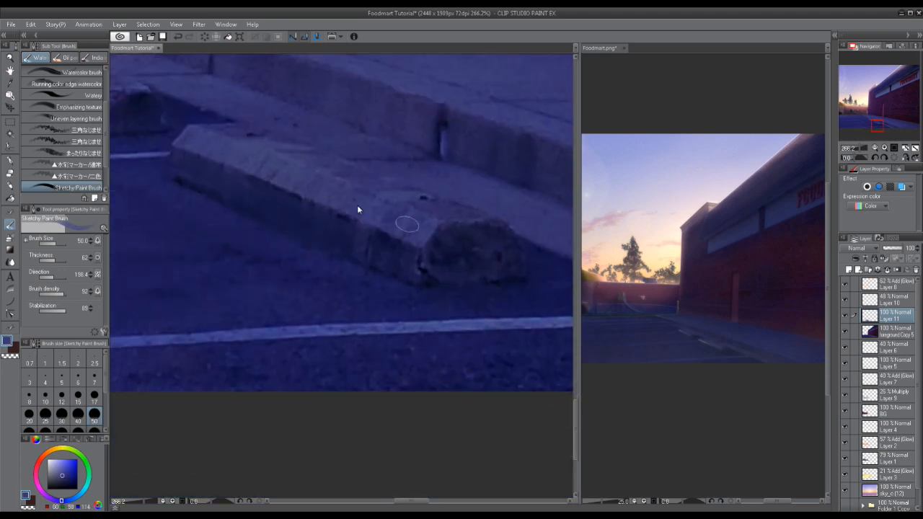
pyautogui.keyDown('alt'); pyautogui.click(253, 199); pyautogui.keyUp('alt')
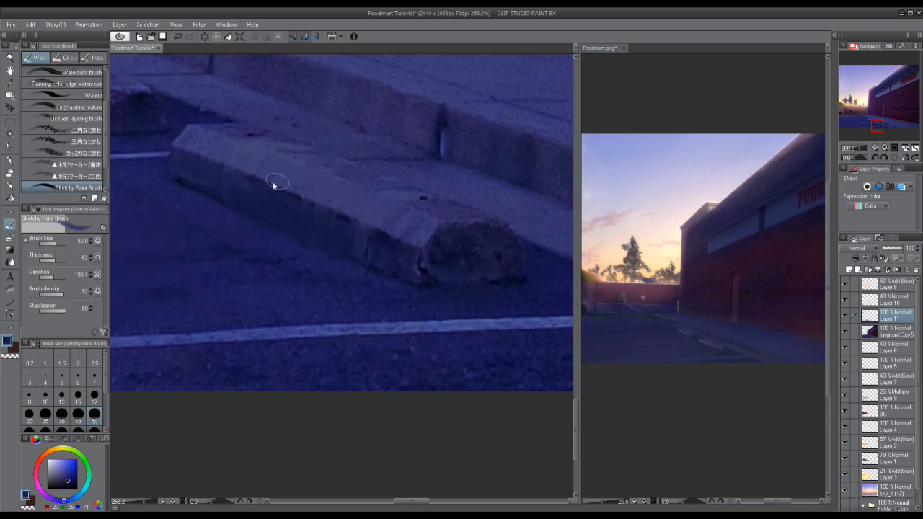
pyautogui.keyDown('alt'); pyautogui.click(438, 272); pyautogui.keyUp('alt')
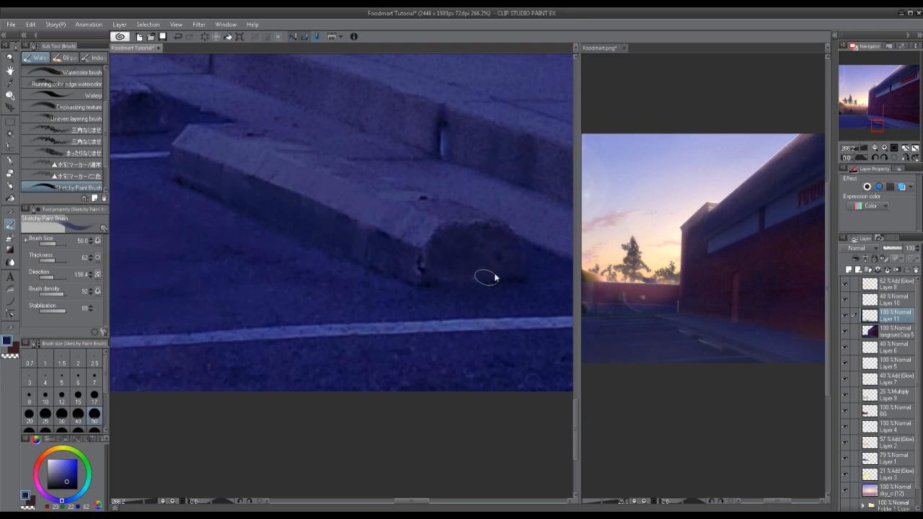
pyautogui.keyDown('alt'); pyautogui.click(437, 209); pyautogui.keyUp('alt')
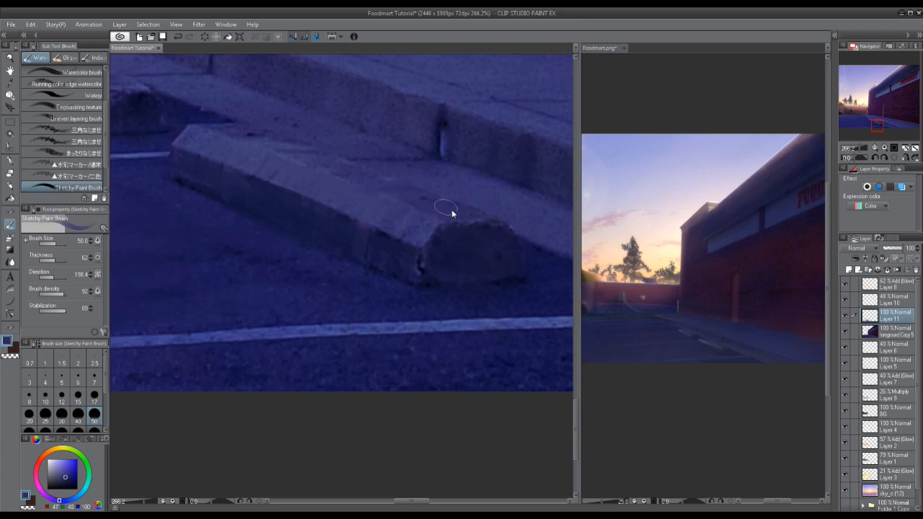
# Step: Cover the gap and rough texture along the sidewalk curb's face with sampled dark blue strokes at size 50
pyautogui.scroll(-10, 465, 212)
pyautogui.moveTo(494, 225); pyautogui.dragTo(275, 368)
pyautogui.scroll(5, 256, 320)
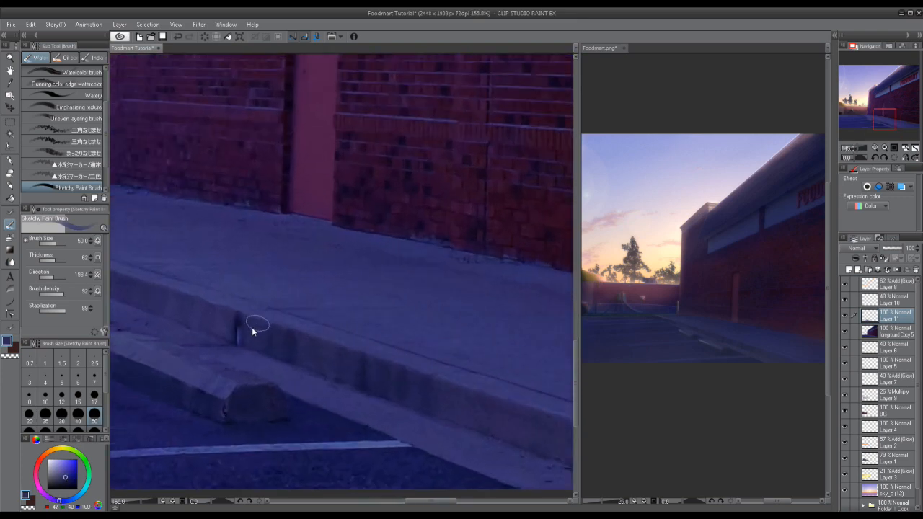
pyautogui.scroll(1, 252, 331)
pyautogui.keyDown('alt'); pyautogui.click(235, 325); pyautogui.keyUp('alt')
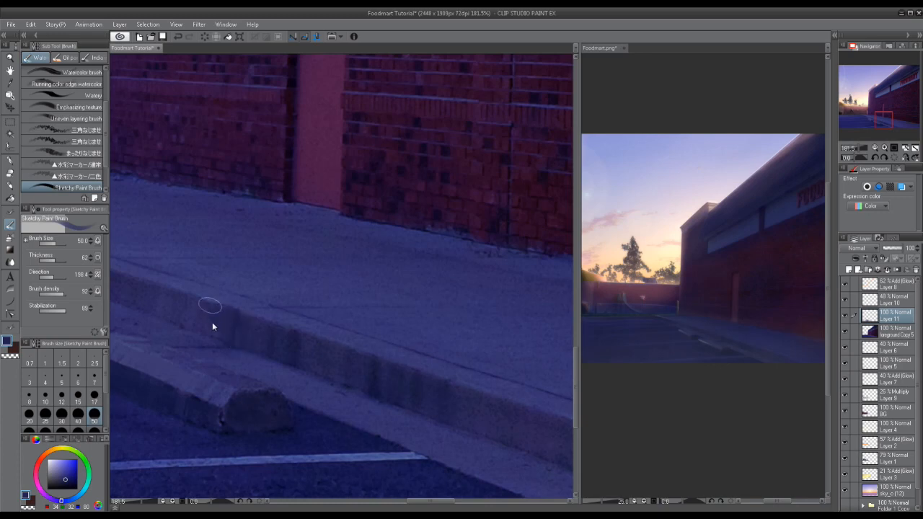
pyautogui.scroll(-6, 358, 351)
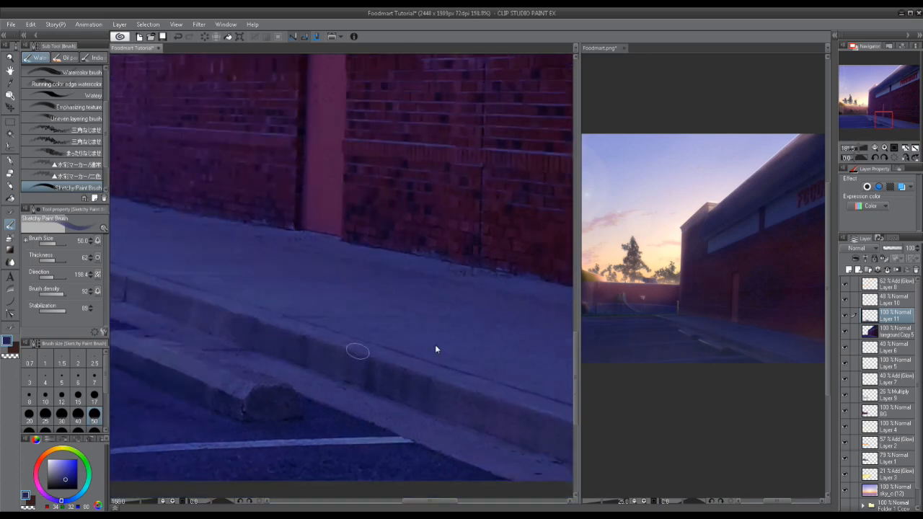
pyautogui.moveTo(407, 325); pyautogui.dragTo(518, 335)
pyautogui.moveTo(245, 202); pyautogui.dragTo(387, 301)
# Step: Compare the scene with the parking lot paint layer hidden and shown
pyautogui.scroll(-8, 386, 299)
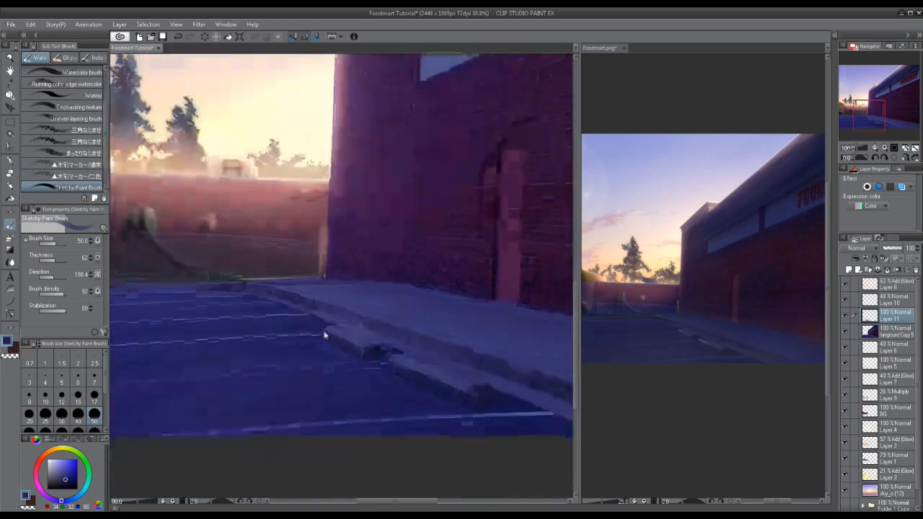
pyautogui.moveTo(319, 340)
pyautogui.mouseDown()
pyautogui.moveTo(402, 338)
pyautogui.moveTo(324, 352)
pyautogui.mouseUp()
pyautogui.moveTo(486, 286); pyautogui.dragTo(327, 377)
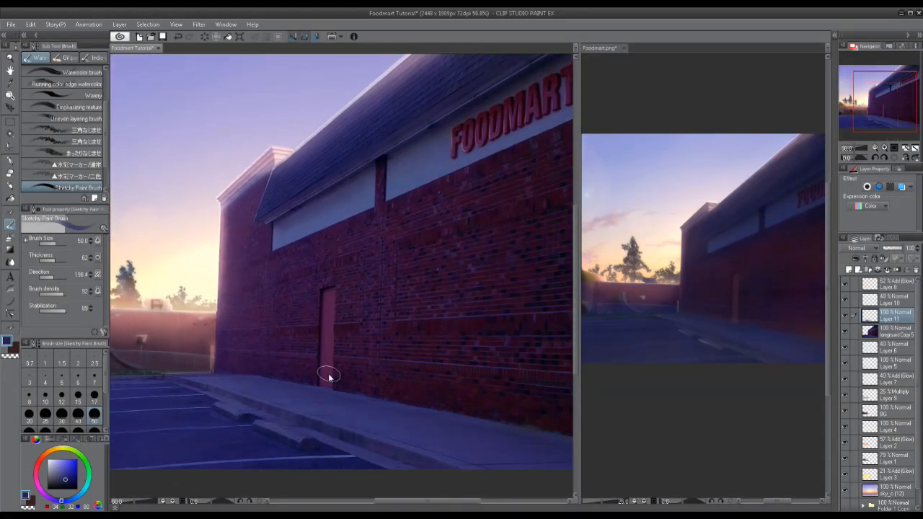
pyautogui.click(845, 314)
pyautogui.click(846, 315)
pyautogui.moveTo(317, 370); pyautogui.dragTo(465, 287)
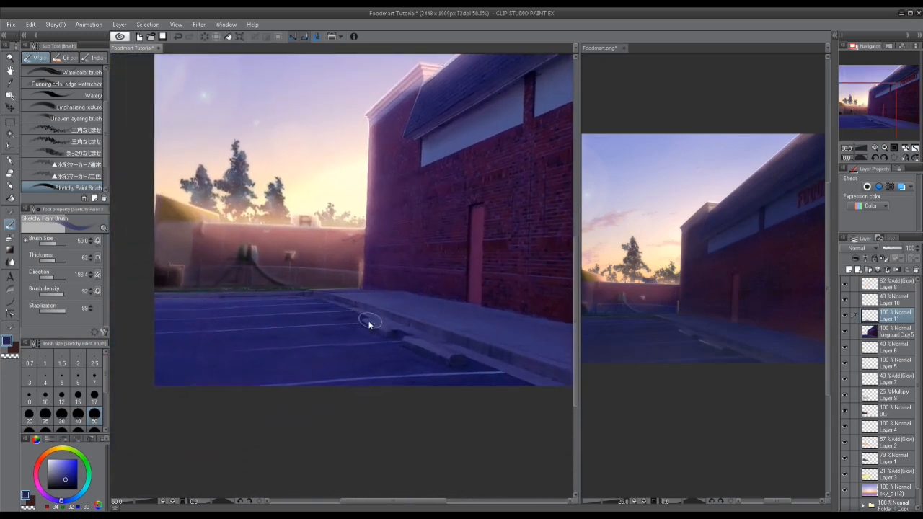
pyautogui.scroll(-2, 373, 323)
# Step: Spray dark purple over the wall and parking lot on a new layer with Running color spray at particle size 2000
pyautogui.click(848, 270)
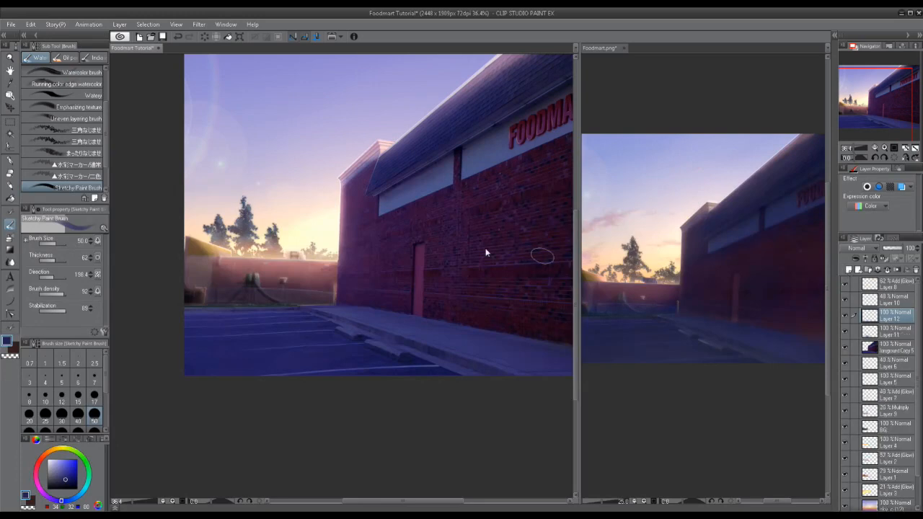
pyautogui.click(11, 261)
pyautogui.scroll(-1, 494, 285)
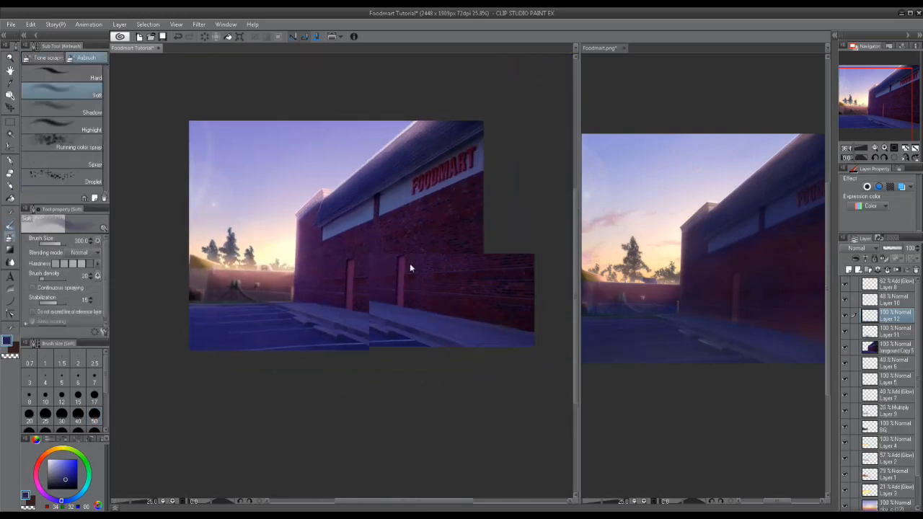
pyautogui.click(68, 144)
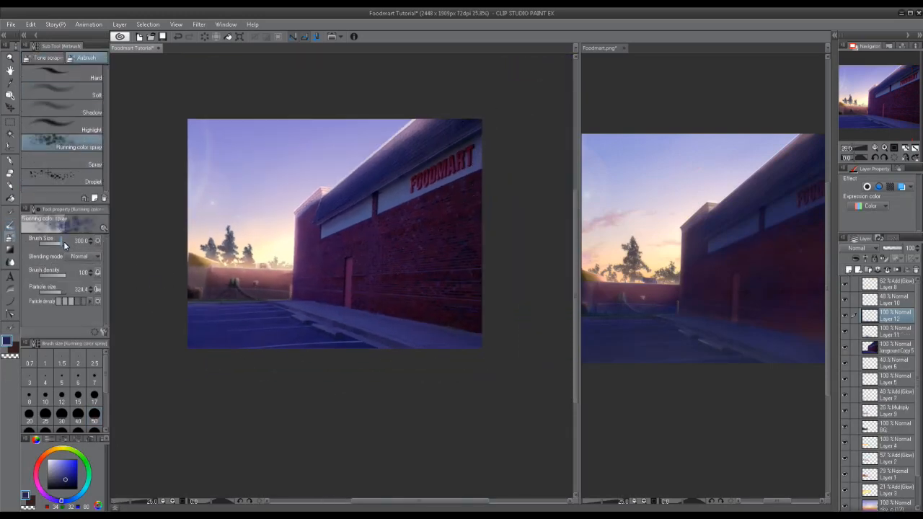
pyautogui.click(63, 292)
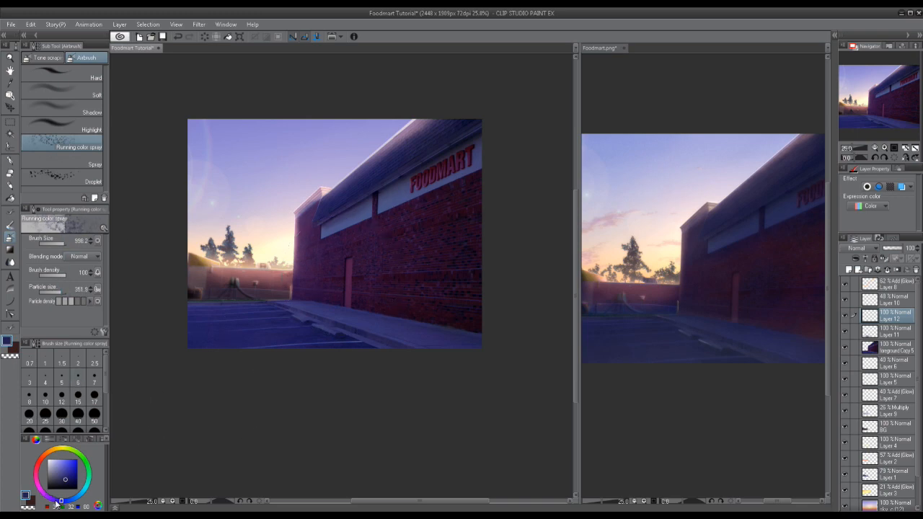
pyautogui.click(73, 478)
pyautogui.click(63, 291)
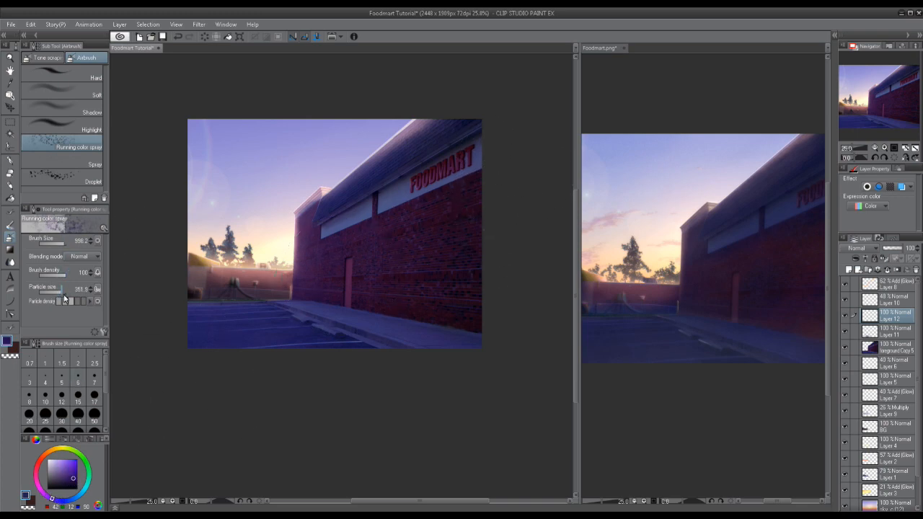
pyautogui.moveTo(514, 200)
pyautogui.mouseDown()
pyautogui.moveTo(490, 250)
pyautogui.moveTo(364, 359)
pyautogui.moveTo(461, 300)
pyautogui.moveTo(397, 331)
pyautogui.moveTo(176, 383)
pyautogui.moveTo(246, 356)
pyautogui.moveTo(494, 308)
pyautogui.moveTo(493, 223)
pyautogui.moveTo(494, 285)
pyautogui.moveTo(343, 358)
pyautogui.moveTo(353, 342)
pyautogui.moveTo(504, 319)
pyautogui.moveTo(471, 333)
pyautogui.mouseUp()
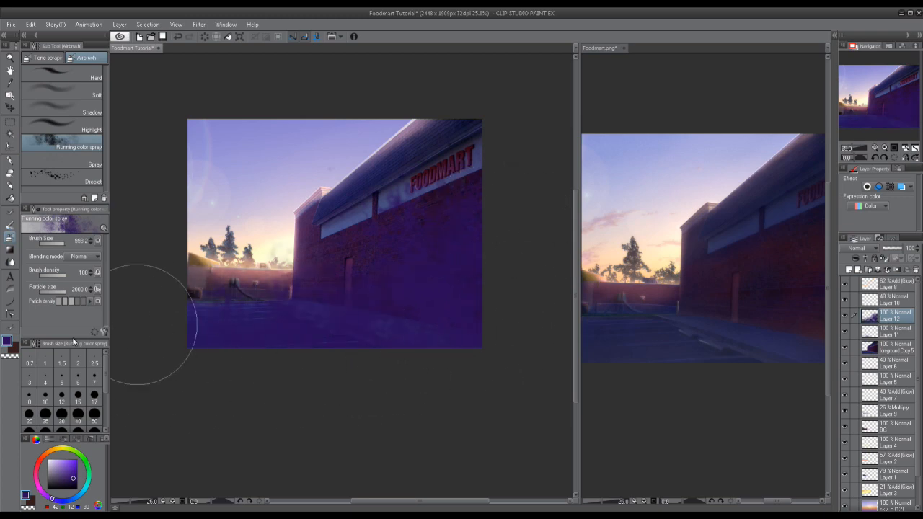
# Step: Erase the spray spilling over the sky and soften the sprayed areas with the Running color on fiber blender at size 300
pyautogui.click(12, 358)
pyautogui.moveTo(207, 268); pyautogui.dragTo(275, 263)
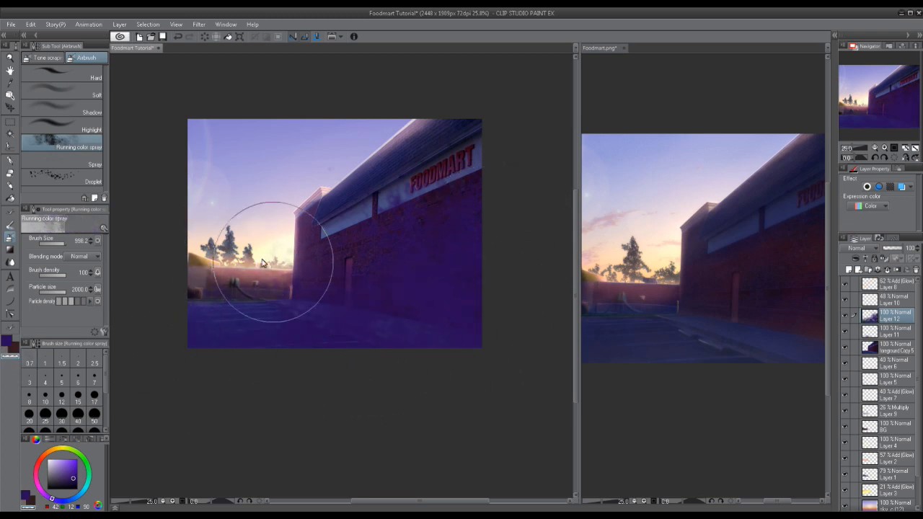
pyautogui.click(11, 263)
pyautogui.scroll(-2, 99, 422)
pyautogui.click(94, 421)
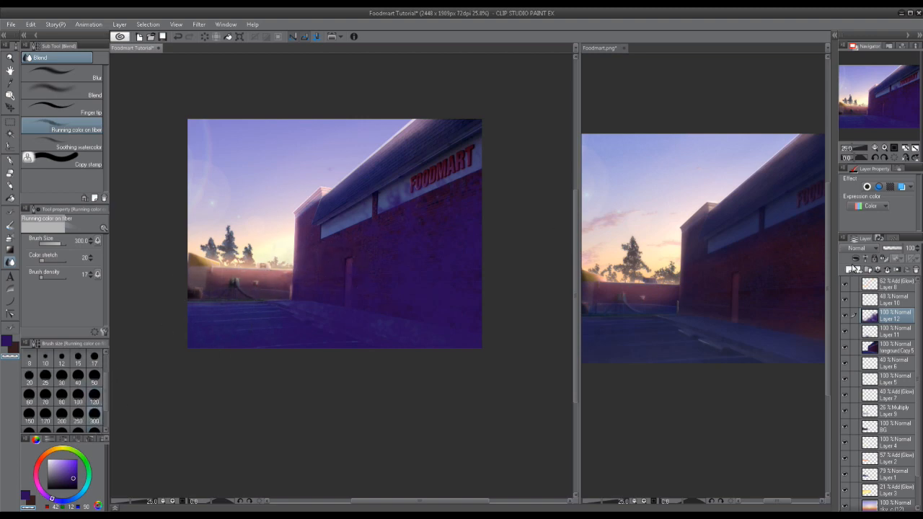
# Step: Set the purple spray layer to Multiply blending at 38% opacity
pyautogui.click(858, 248)
pyautogui.click(862, 276)
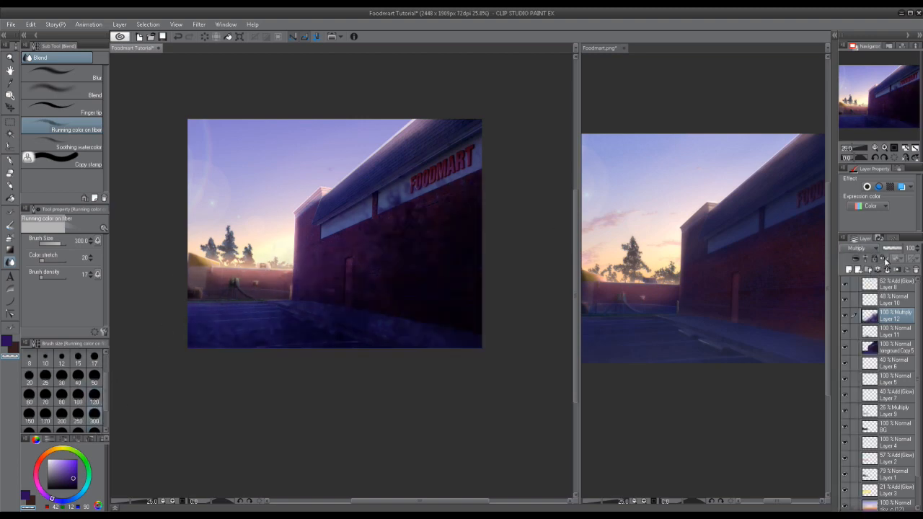
pyautogui.click(886, 248)
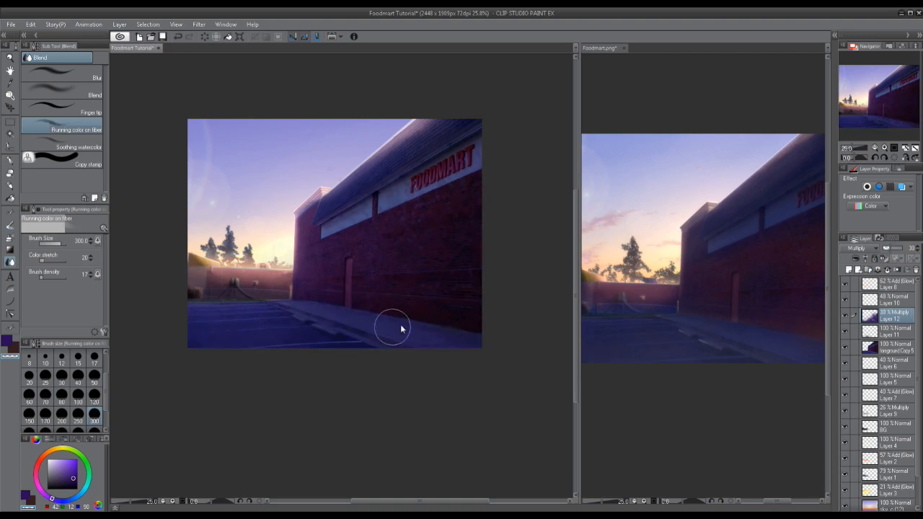
# Step: Check the purple Multiply shading across the parking lot and wall by toggling the layer's visibility
pyautogui.scroll(3, 363, 321)
pyautogui.scroll(2, 444, 365)
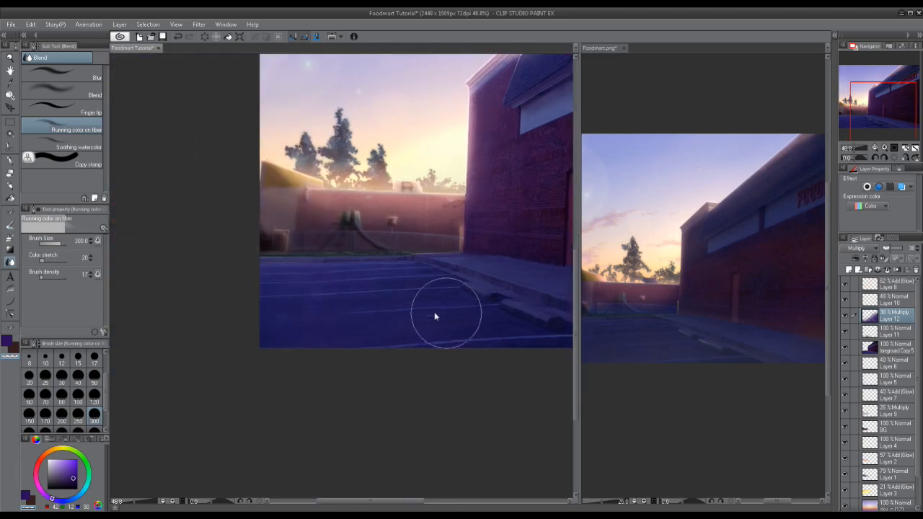
pyautogui.click(847, 319)
pyautogui.moveTo(351, 295); pyautogui.dragTo(130, 396)
pyautogui.moveTo(425, 315); pyautogui.dragTo(529, 233)
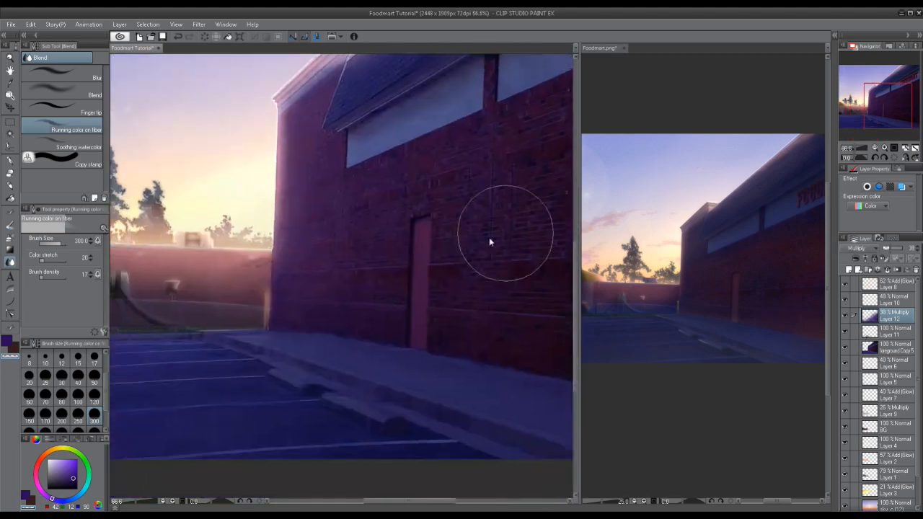
# Step: Duplicate the foreground copy layer
pyautogui.scroll(-4, 438, 298)
pyautogui.rightClick(893, 346)
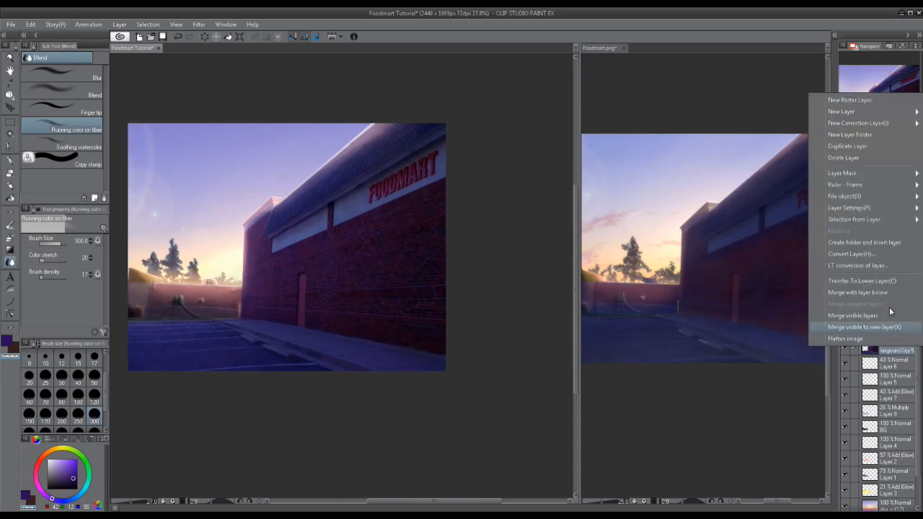
pyautogui.click(865, 157)
# Step: Apply a Gaussian blur of 10.93 to the duplicated foreground layer
pyautogui.click(190, 26)
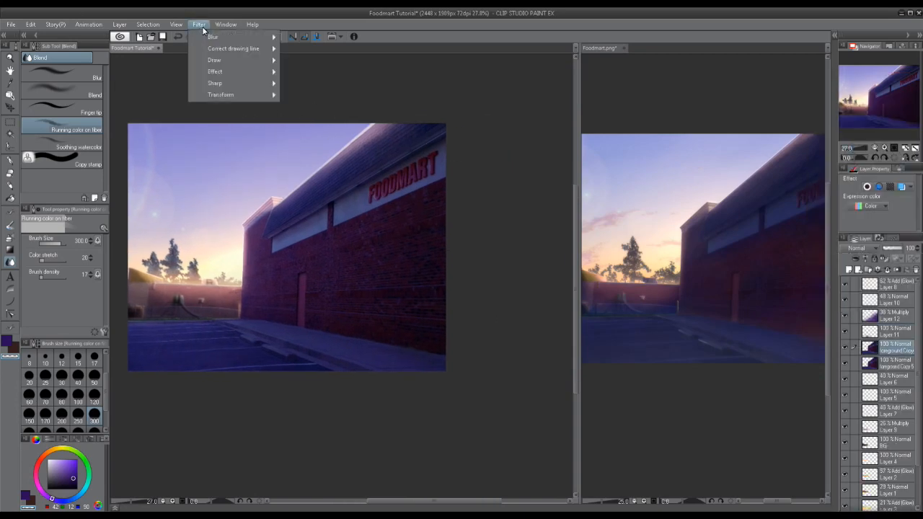
pyautogui.moveTo(264, 37)
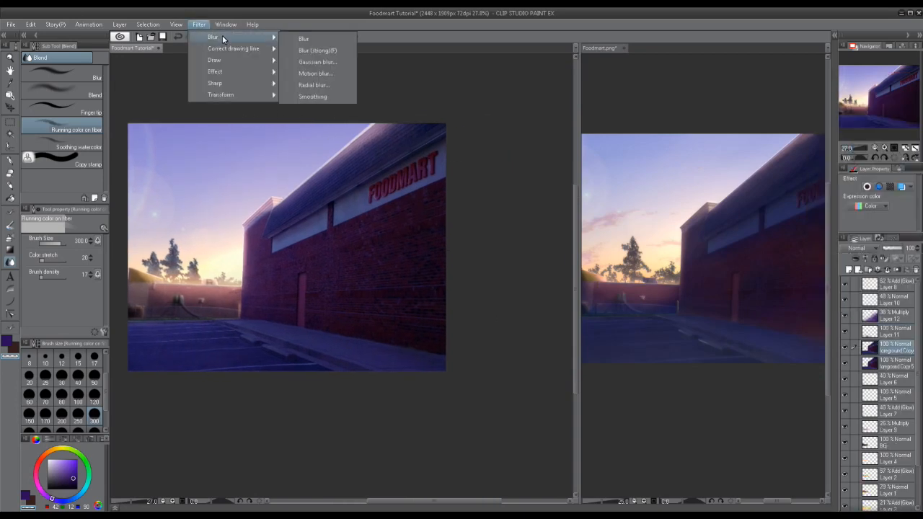
pyautogui.click(323, 62)
pyautogui.click(564, 99)
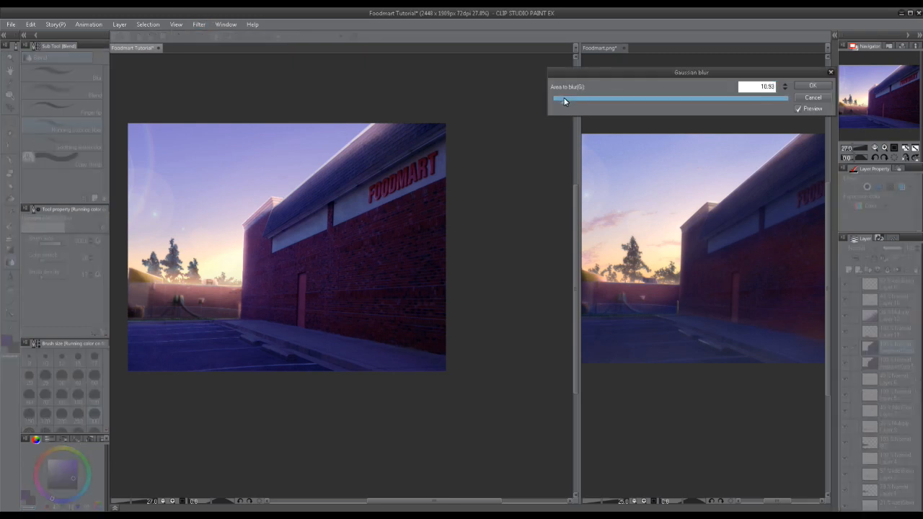
pyautogui.click(809, 87)
# Step: Lower the blurred foreground layer's opacity to 45% to soften the brick texture
pyautogui.scroll(5, 404, 217)
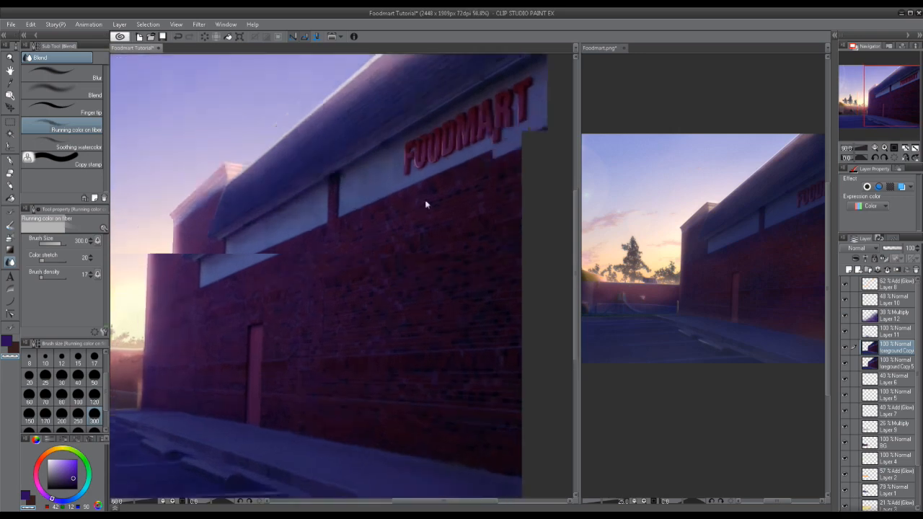
pyautogui.scroll(3, 426, 205)
pyautogui.click(891, 250)
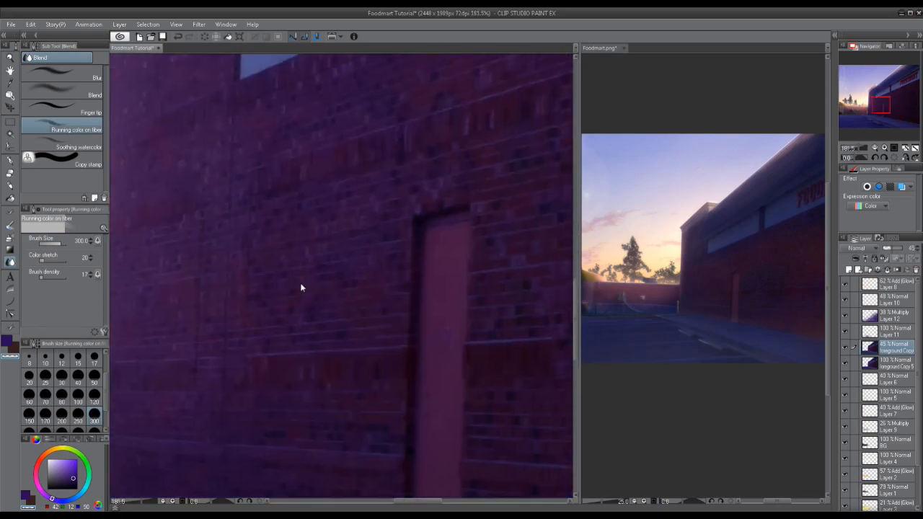
pyautogui.scroll(-10, 301, 289)
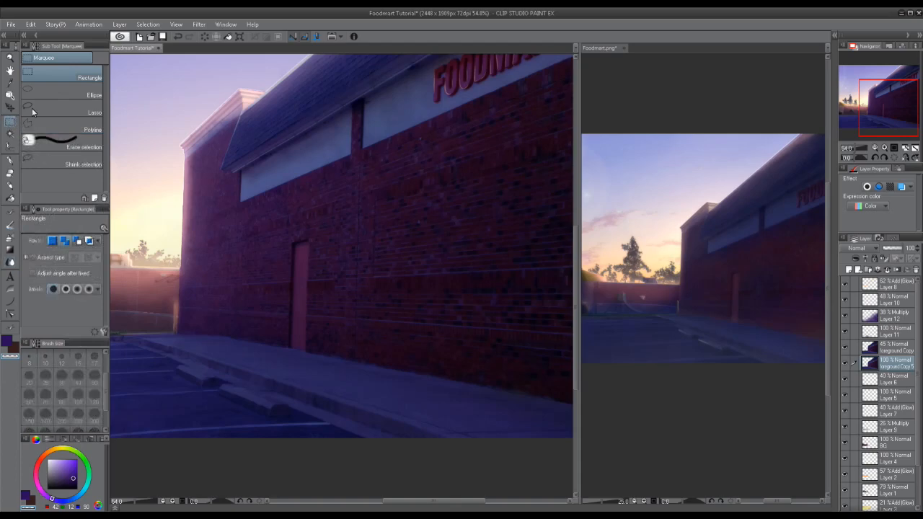
# Step: Outline the building's brick wall with a Polyline selection, following its base along the sidewalk
pyautogui.click(86, 130)
pyautogui.click(181, 148)
pyautogui.click(176, 333)
pyautogui.click(241, 338)
pyautogui.moveTo(498, 409); pyautogui.dragTo(269, 352)
pyautogui.click(375, 353)
pyautogui.moveTo(401, 124); pyautogui.dragTo(579, 336)
pyautogui.click(553, 237)
pyautogui.click(149, 270)
pyautogui.click(129, 302)
pyautogui.moveTo(257, 454); pyautogui.dragTo(333, 248)
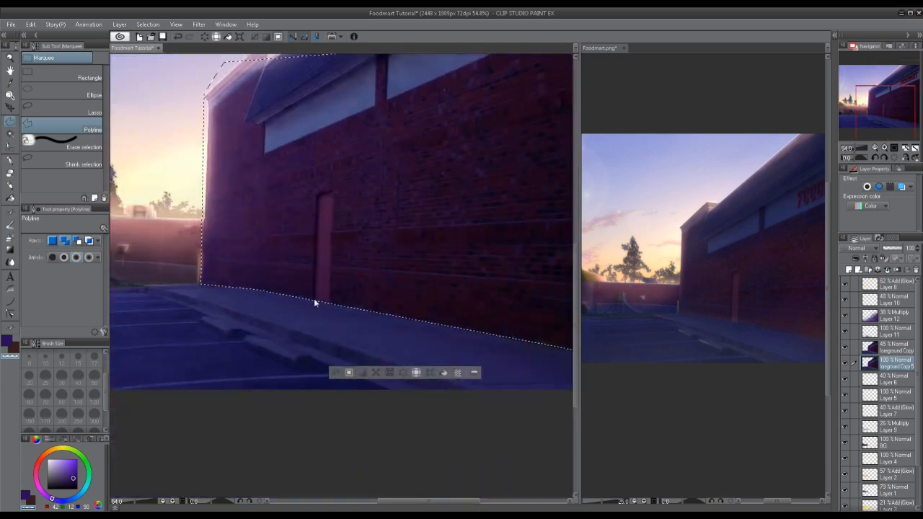
pyautogui.click(378, 373)
pyautogui.click(516, 247)
pyautogui.click(400, 344)
# Step: Add a new layer above Layer 8 at the top of the layer stack
pyautogui.click(884, 334)
pyautogui.click(862, 315)
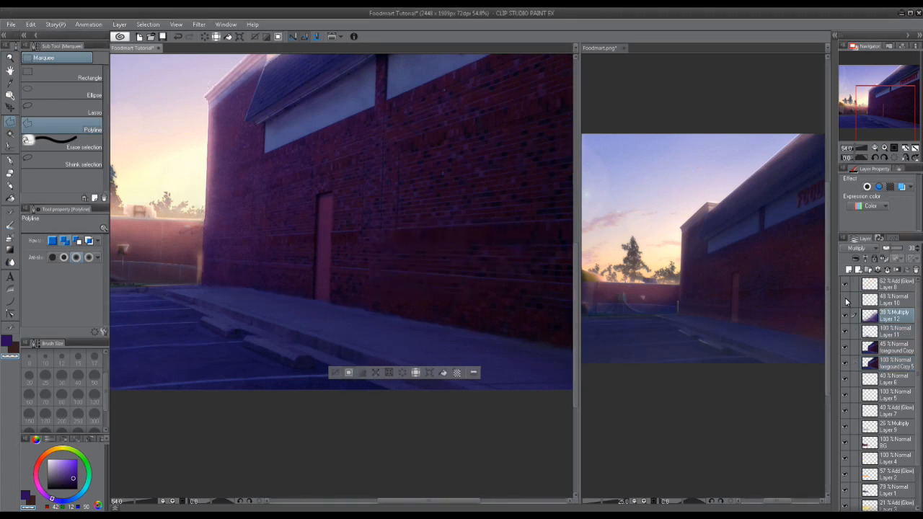
pyautogui.click(845, 284)
pyautogui.click(845, 284)
pyautogui.click(858, 269)
# Step: Paint a pale yellow-orange glow along the base of the selected brick wall with the Soft airbrush at size 300
pyautogui.click(11, 242)
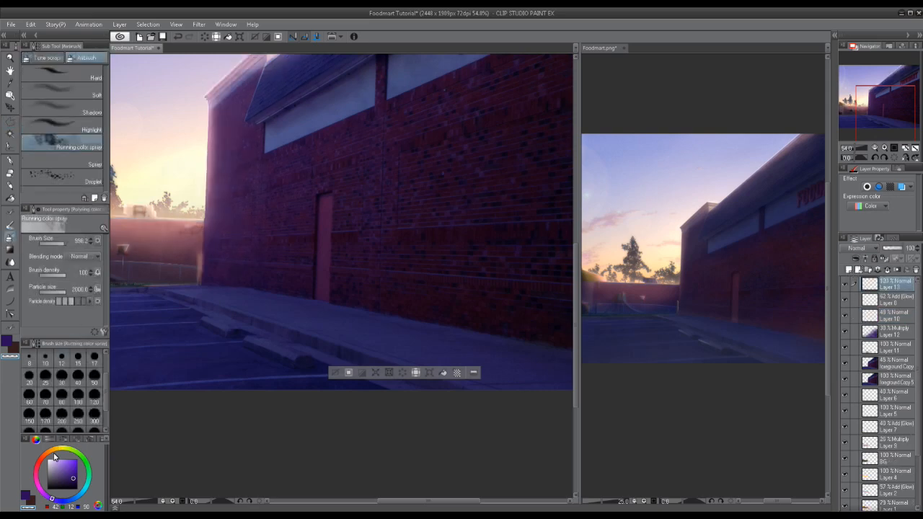
pyautogui.moveTo(55, 456); pyautogui.dragTo(46, 452)
pyautogui.click(65, 90)
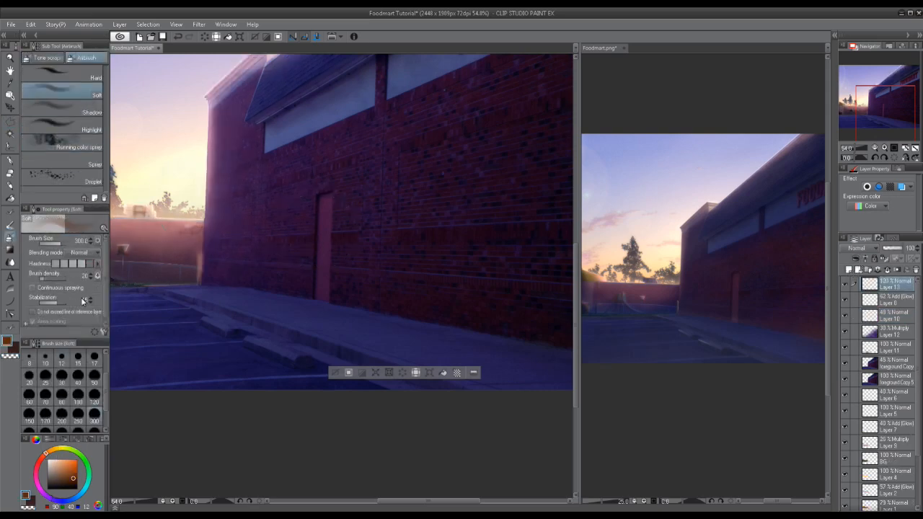
pyautogui.moveTo(62, 470); pyautogui.dragTo(52, 459)
pyautogui.scroll(-2, 231, 270)
pyautogui.moveTo(231, 273); pyautogui.dragTo(432, 342)
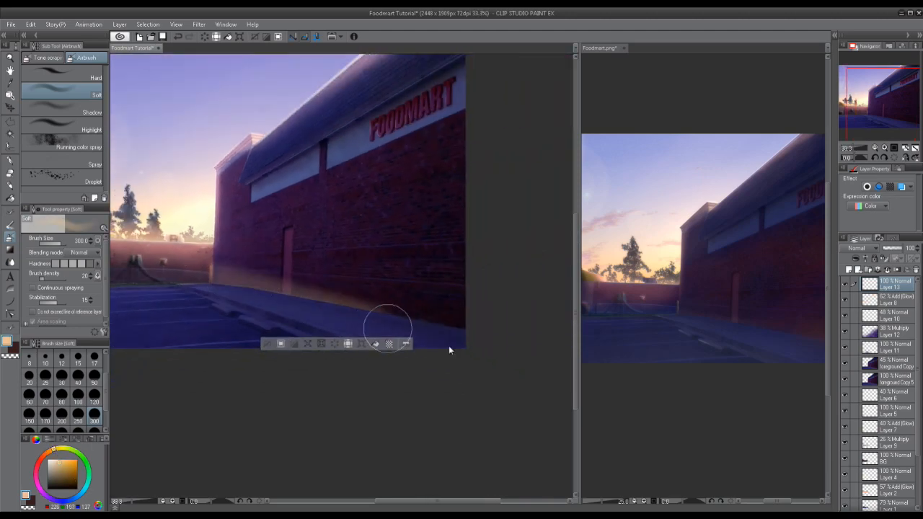
pyautogui.moveTo(316, 306)
pyautogui.mouseDown()
pyautogui.moveTo(145, 275)
pyautogui.moveTo(530, 361)
pyautogui.moveTo(501, 340)
pyautogui.moveTo(264, 311)
pyautogui.mouseUp()
pyautogui.moveTo(195, 260); pyautogui.dragTo(581, 357)
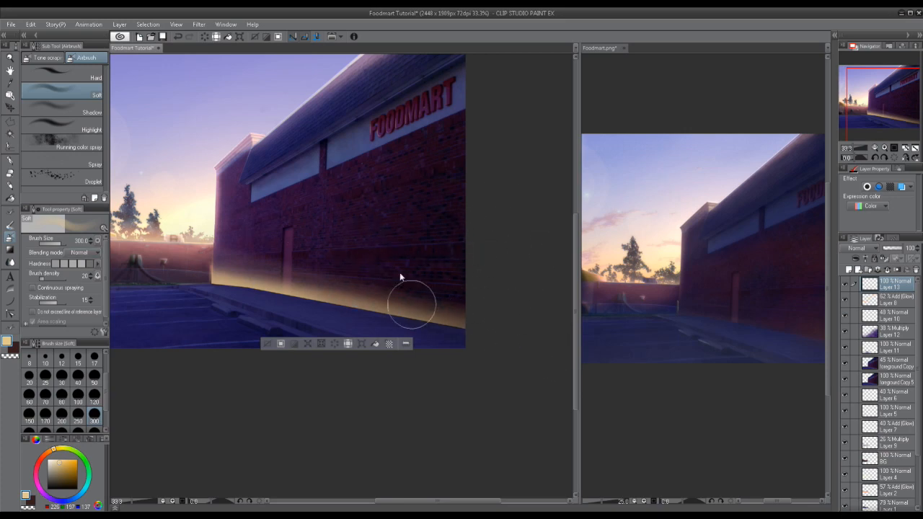
# Step: Blend the glow's upper edge into the bricks with the Running color on fiber brush
pyautogui.click(10, 263)
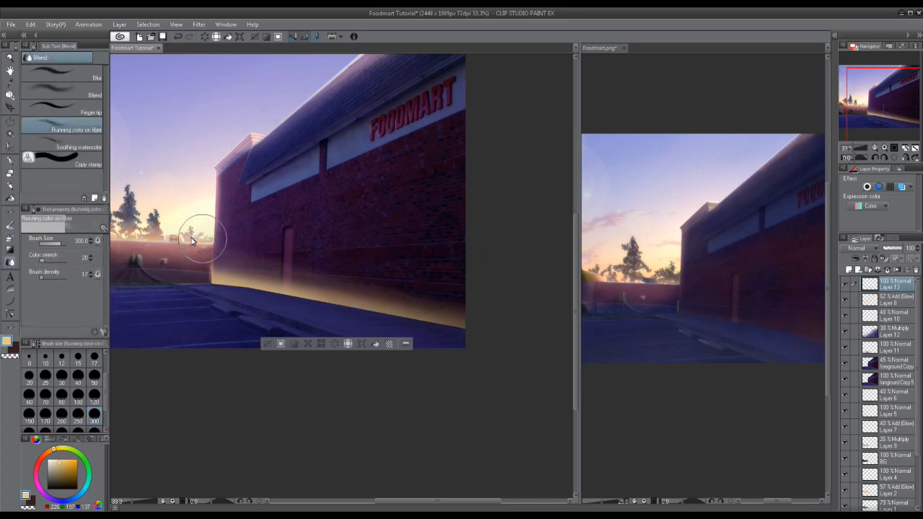
pyautogui.moveTo(283, 268); pyautogui.dragTo(476, 332)
pyautogui.moveTo(276, 243); pyautogui.dragTo(473, 317)
pyautogui.moveTo(321, 256); pyautogui.dragTo(499, 327)
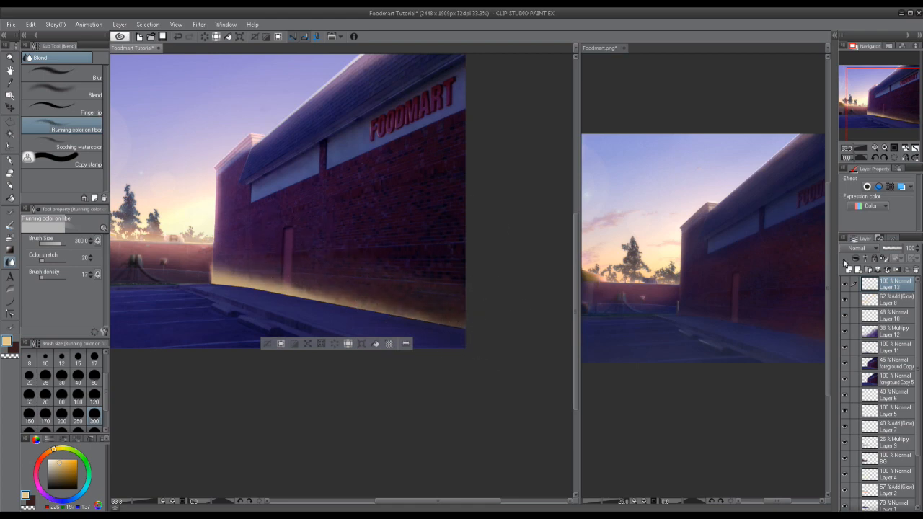
# Step: Set the glow layer to Add (Glow) at 17% opacity and clear the selection
pyautogui.click(858, 248)
pyautogui.click(859, 349)
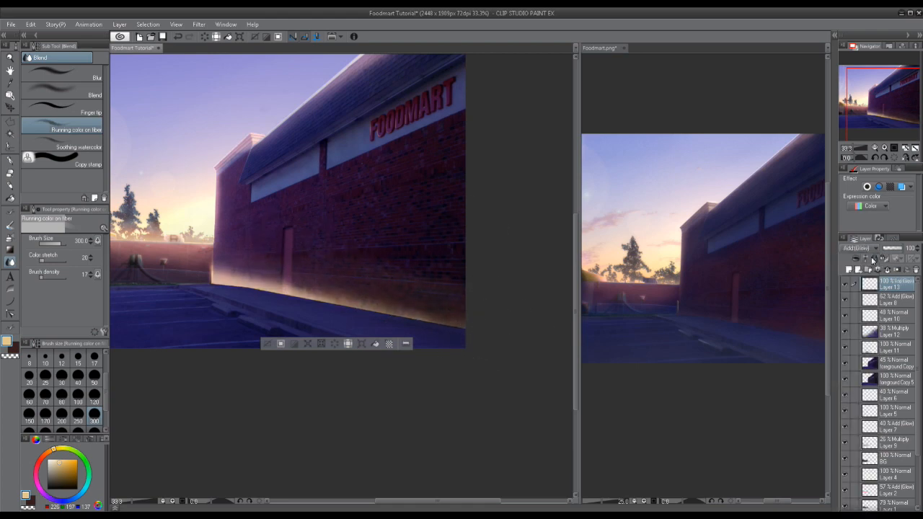
pyautogui.click(887, 248)
pyautogui.moveTo(335, 306); pyautogui.dragTo(411, 303)
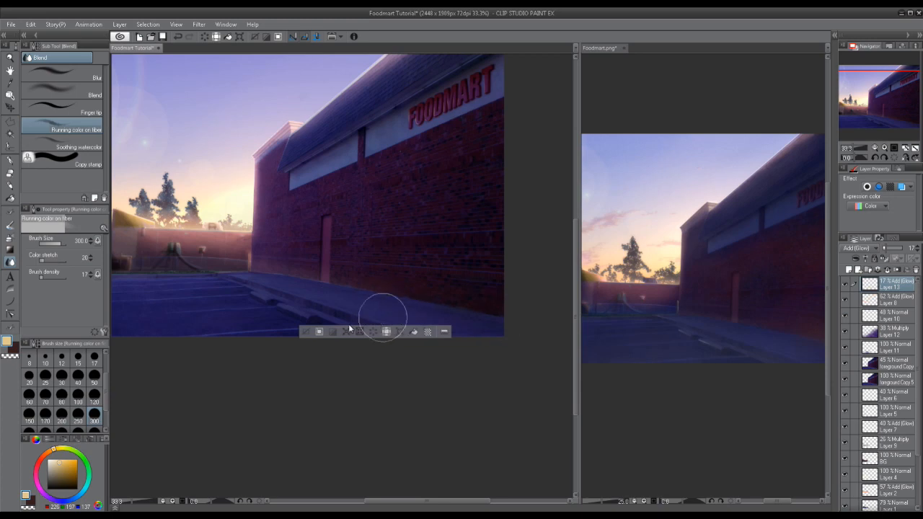
pyautogui.scroll(4, 336, 260)
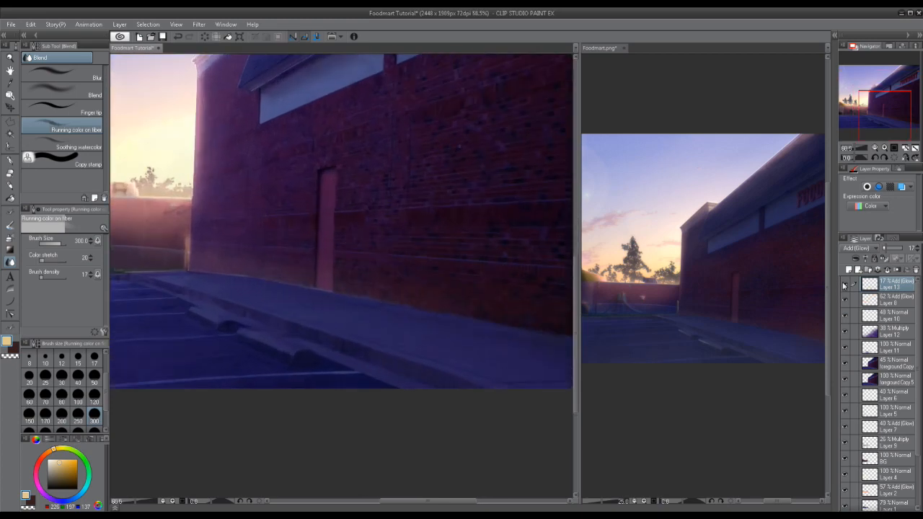
# Step: Examine the faint glow along the brick wall's base up close and against the whole picture
pyautogui.scroll(-2, 339, 277)
pyautogui.moveTo(452, 249)
pyautogui.mouseDown()
pyautogui.moveTo(516, 247)
pyautogui.moveTo(458, 253)
pyautogui.mouseUp()
pyautogui.scroll(3, 451, 257)
pyautogui.moveTo(338, 328)
pyautogui.mouseDown()
pyautogui.moveTo(428, 398)
pyautogui.moveTo(381, 385)
pyautogui.moveTo(434, 290)
pyautogui.moveTo(455, 324)
pyautogui.moveTo(463, 317)
pyautogui.moveTo(448, 316)
pyautogui.moveTo(489, 410)
pyautogui.mouseUp()
pyautogui.scroll(-1, 407, 332)
pyautogui.scroll(-1, 407, 333)
pyautogui.moveTo(473, 364); pyautogui.dragTo(464, 362)
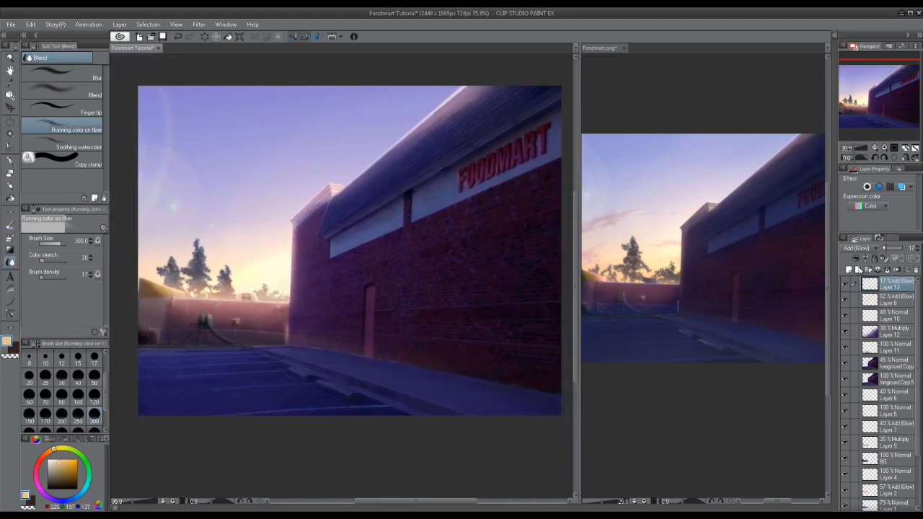
# Step: Add a new layer and airbrush saturated blue over the Foodmart sign, the adjoining wall and the parking lot
pyautogui.click(848, 269)
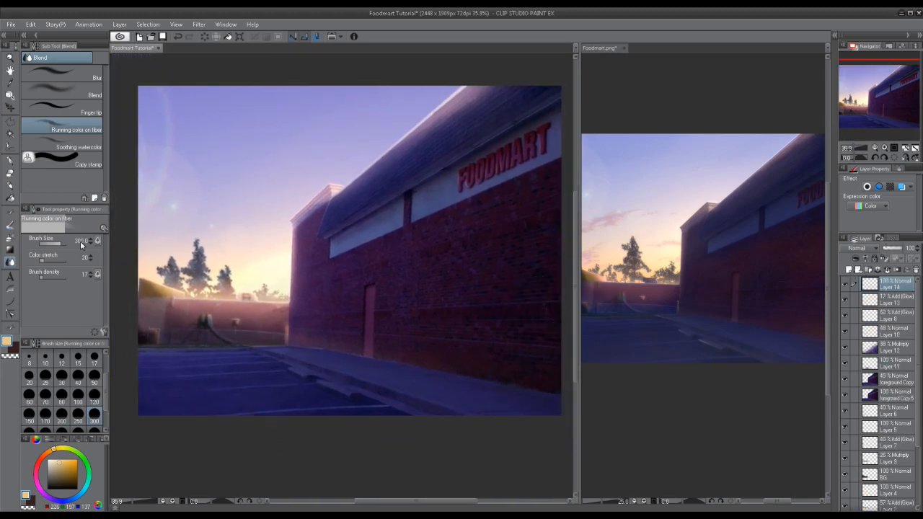
pyautogui.click(10, 246)
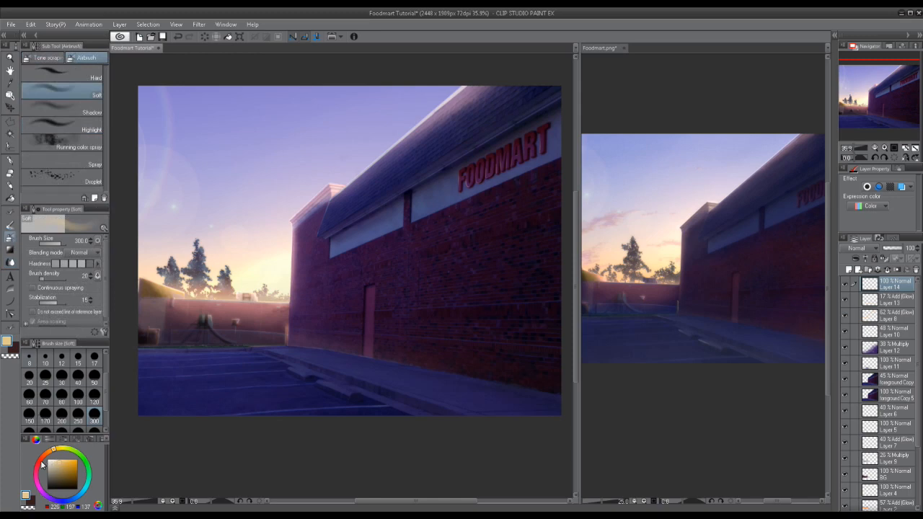
pyautogui.click(62, 501)
pyautogui.click(72, 470)
pyautogui.scroll(-1, 96, 431)
pyautogui.scroll(1, 326, 323)
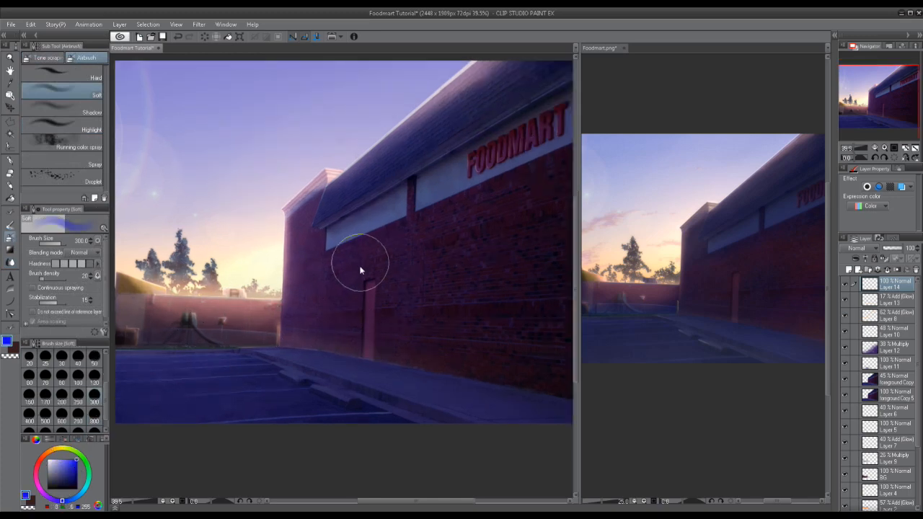
pyautogui.scroll(-2, 357, 267)
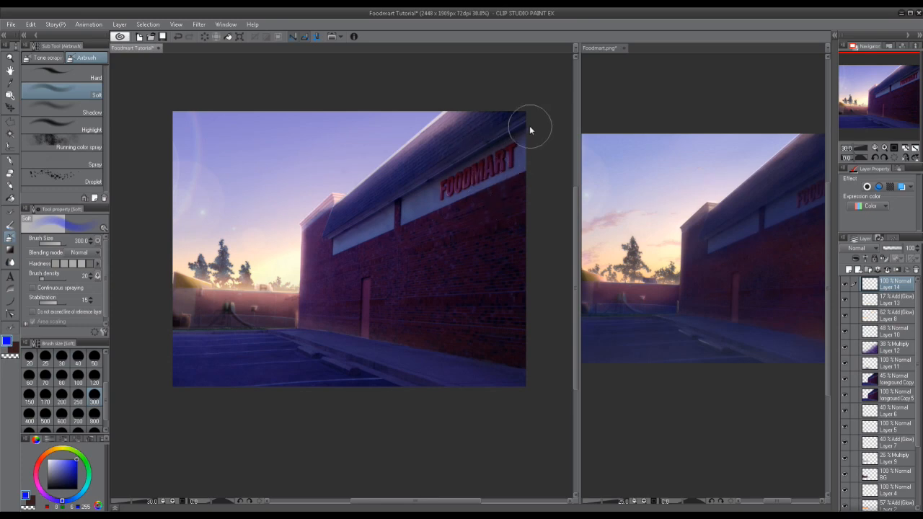
pyautogui.moveTo(424, 189)
pyautogui.mouseDown()
pyautogui.moveTo(374, 214)
pyautogui.moveTo(465, 157)
pyautogui.moveTo(568, 123)
pyautogui.moveTo(501, 217)
pyautogui.moveTo(542, 194)
pyautogui.mouseUp()
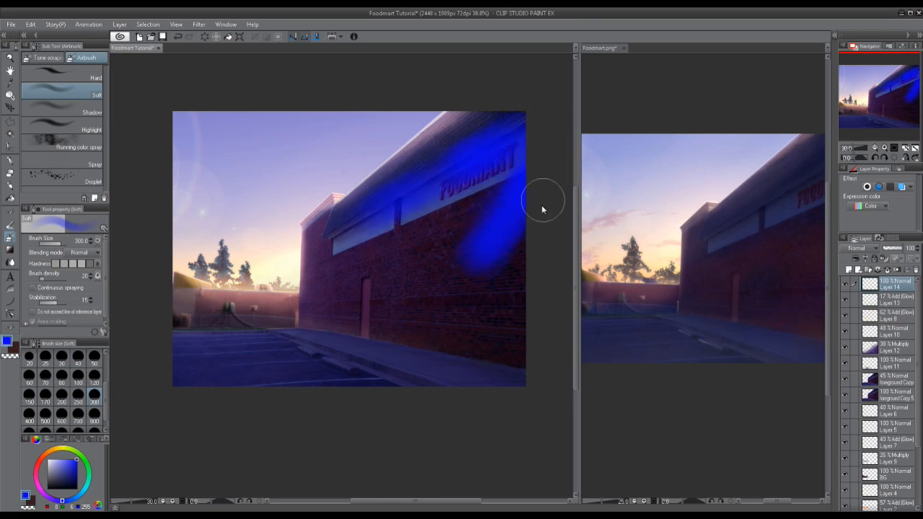
pyautogui.moveTo(208, 321); pyautogui.dragTo(180, 320)
# Step: Airbrush red-orange and yellow patches over the roof edge, the building's far corner and the distant side of the parking lot
pyautogui.click(40, 464)
pyautogui.moveTo(395, 221)
pyautogui.mouseDown()
pyautogui.moveTo(354, 205)
pyautogui.moveTo(432, 147)
pyautogui.moveTo(297, 317)
pyautogui.moveTo(247, 309)
pyautogui.moveTo(196, 346)
pyautogui.mouseUp()
pyautogui.click(60, 449)
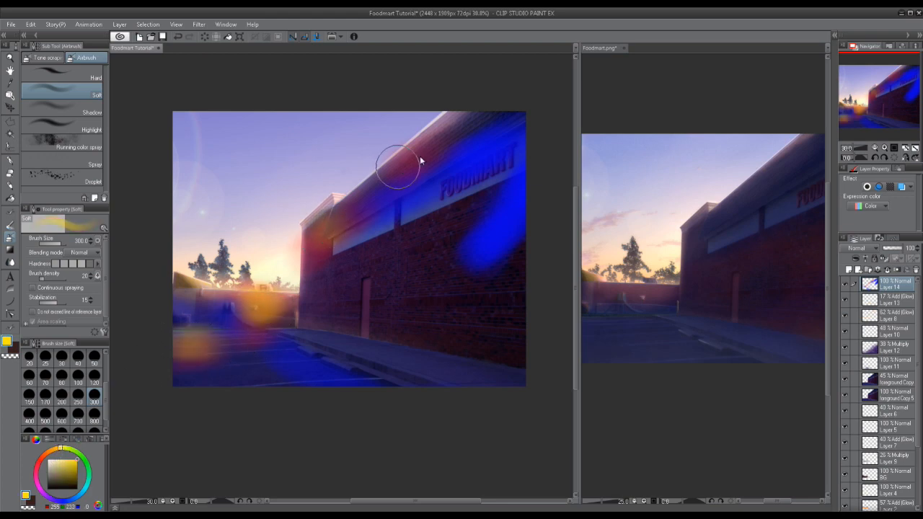
pyautogui.moveTo(420, 160); pyautogui.dragTo(432, 150)
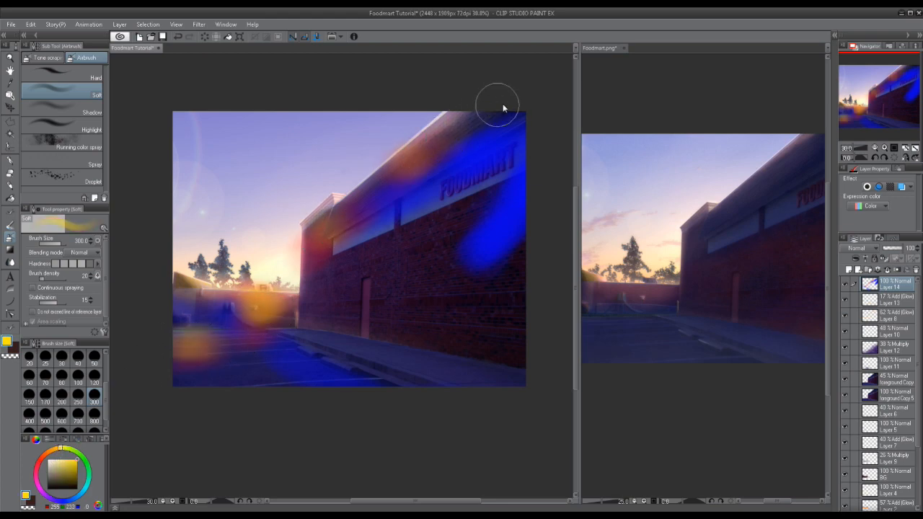
# Step: Airbrush loose patches of deep red across the large brick wall
pyautogui.click(57, 500)
pyautogui.click(36, 467)
pyautogui.click(72, 479)
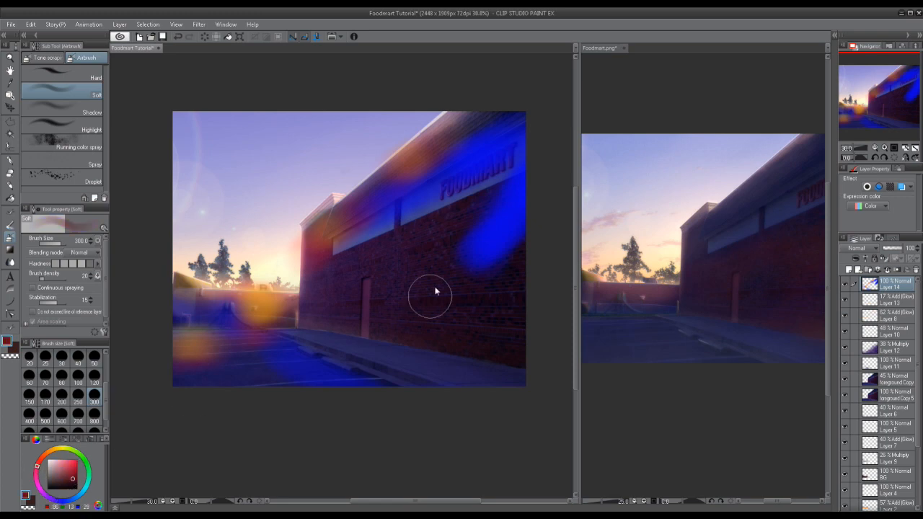
pyautogui.moveTo(408, 272)
pyautogui.mouseDown()
pyautogui.moveTo(339, 322)
pyautogui.moveTo(418, 329)
pyautogui.moveTo(497, 365)
pyautogui.moveTo(462, 268)
pyautogui.mouseUp()
pyautogui.moveTo(449, 235); pyautogui.dragTo(398, 308)
pyautogui.moveTo(327, 325); pyautogui.dragTo(353, 278)
pyautogui.moveTo(513, 271); pyautogui.dragTo(392, 364)
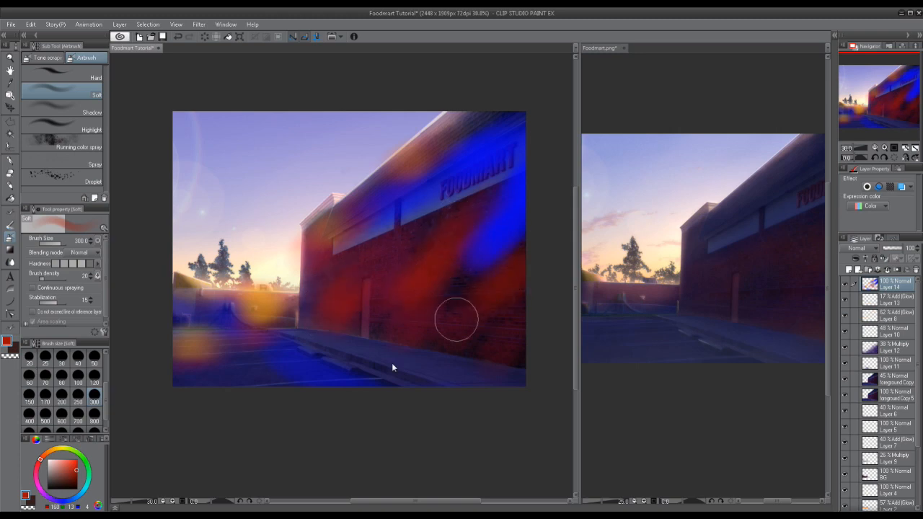
# Step: Airbrush teal-blue along the sidewalk and light yellow over the sunset area beside the building's corner
pyautogui.click(81, 496)
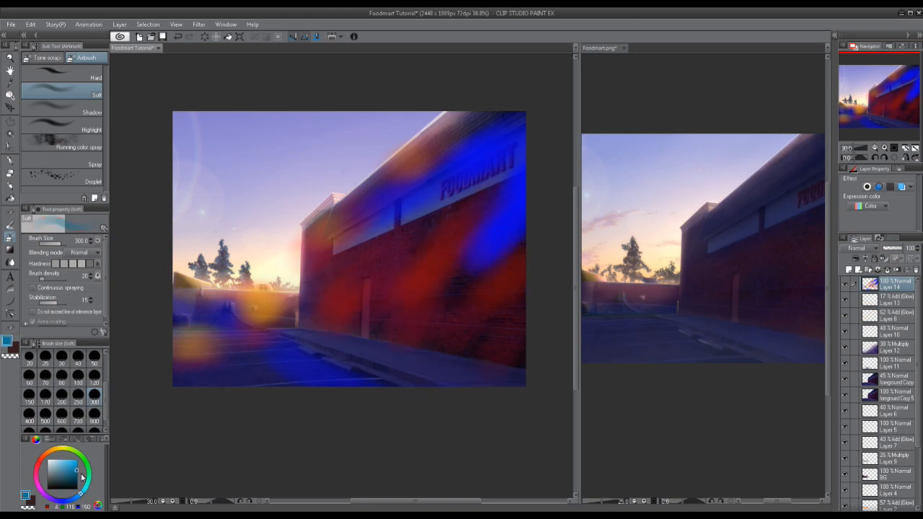
pyautogui.moveTo(297, 345); pyautogui.dragTo(472, 393)
pyautogui.moveTo(278, 291)
pyautogui.mouseDown()
pyautogui.moveTo(201, 287)
pyautogui.moveTo(283, 294)
pyautogui.mouseUp()
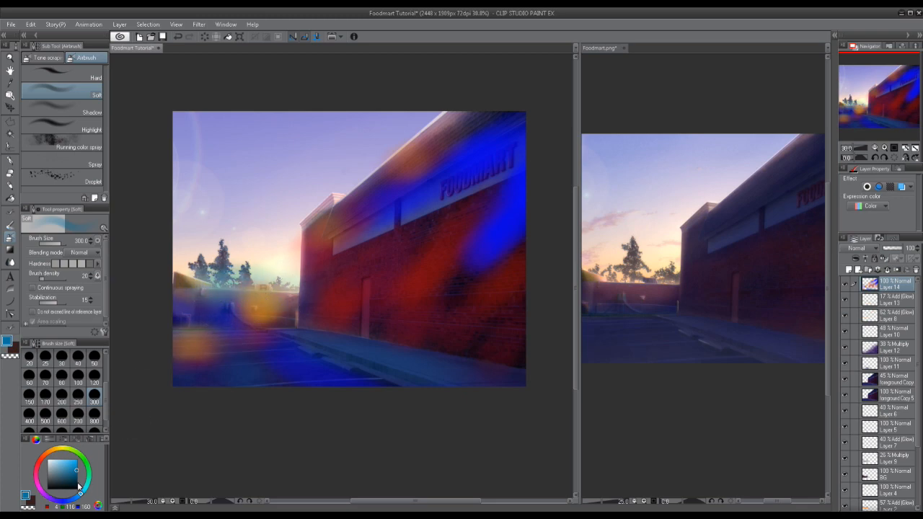
pyautogui.click(59, 450)
pyautogui.moveTo(255, 268)
pyautogui.mouseDown()
pyautogui.moveTo(301, 282)
pyautogui.moveTo(300, 302)
pyautogui.mouseUp()
pyautogui.moveTo(340, 330); pyautogui.dragTo(431, 330)
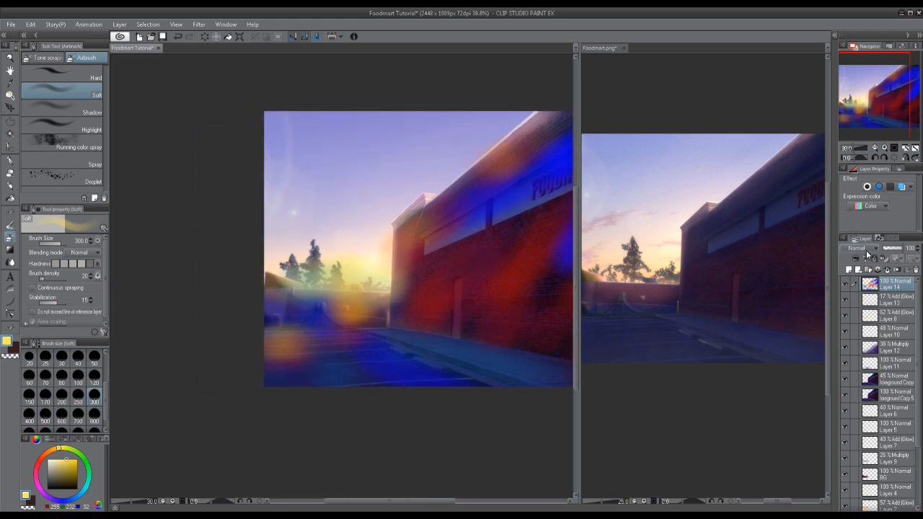
# Step: Try the color patch layer in Overlay mode at reduced opacity and compare the picture with and without it
pyautogui.click(865, 249)
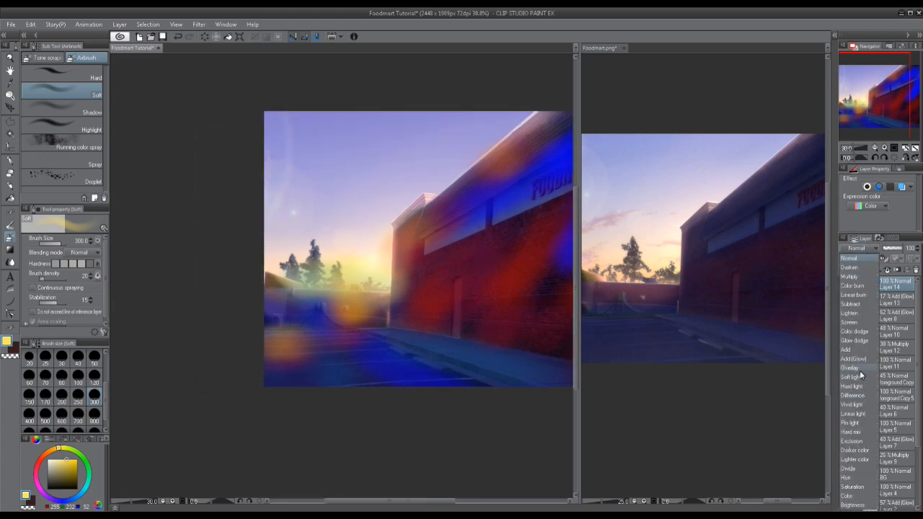
pyautogui.click(858, 369)
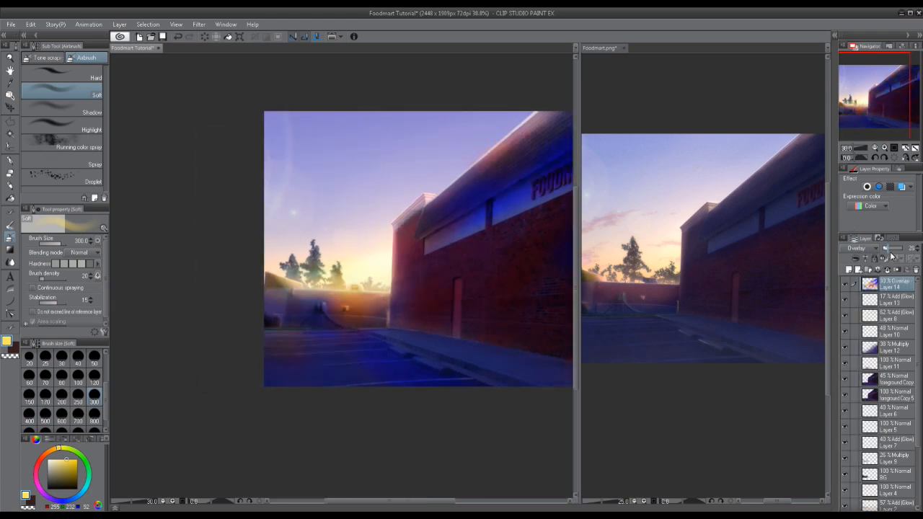
pyautogui.moveTo(891, 254); pyautogui.dragTo(886, 252)
pyautogui.scroll(2, 404, 263)
pyautogui.moveTo(404, 261); pyautogui.dragTo(208, 272)
pyautogui.click(847, 285)
pyautogui.click(846, 286)
pyautogui.moveTo(298, 312); pyautogui.dragTo(352, 294)
# Step: Set the color patch layer's blending mode to Normal and its opacity to 10%
pyautogui.click(857, 248)
pyautogui.click(858, 260)
pyautogui.scroll(-2, 545, 264)
pyautogui.moveTo(886, 248); pyautogui.dragTo(894, 248)
# Step: Examine the color tint across the brick wall, the sidewalk and the whole picture
pyautogui.click(847, 288)
pyautogui.moveTo(413, 242); pyautogui.dragTo(451, 215)
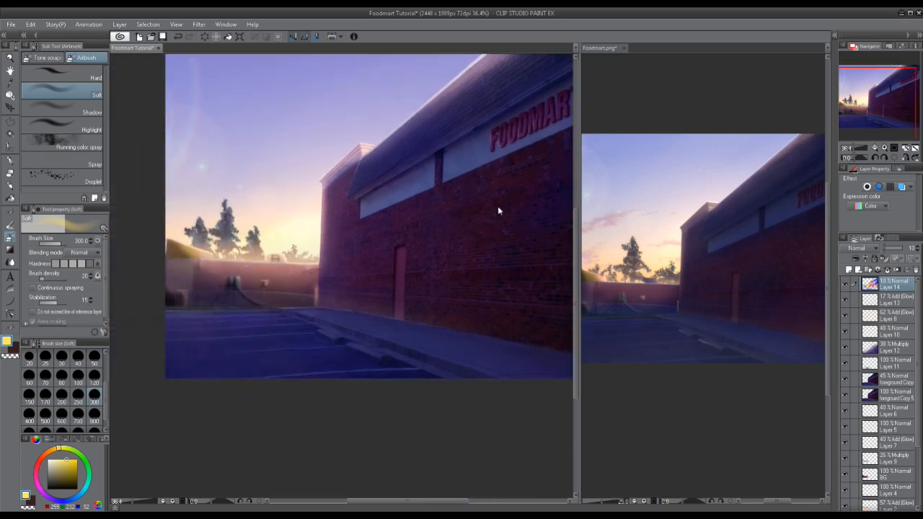
pyautogui.scroll(3, 498, 209)
pyautogui.scroll(2, 363, 322)
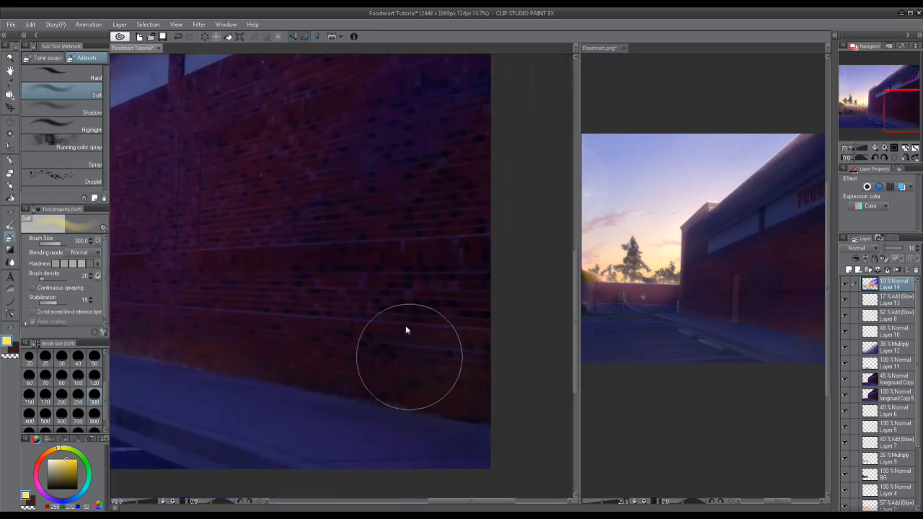
pyautogui.scroll(-2, 303, 270)
pyautogui.scroll(-3, 242, 275)
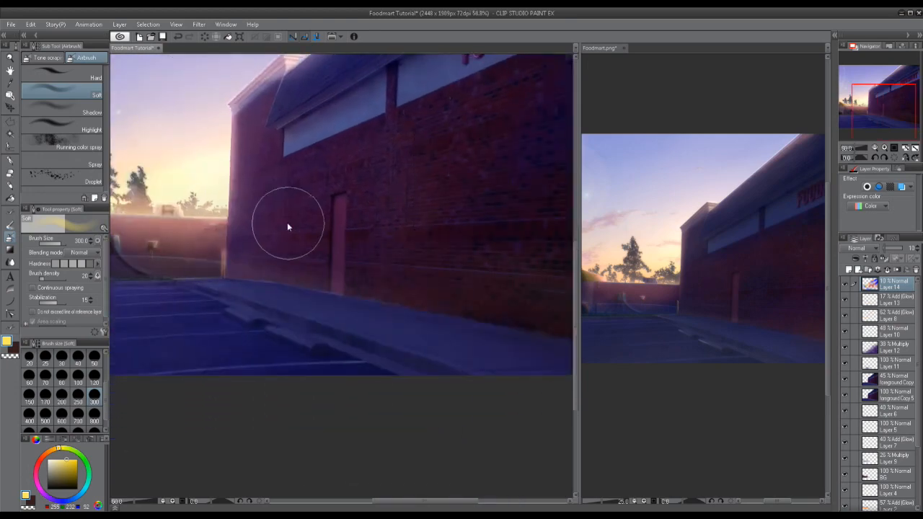
pyautogui.moveTo(476, 300); pyautogui.dragTo(494, 359)
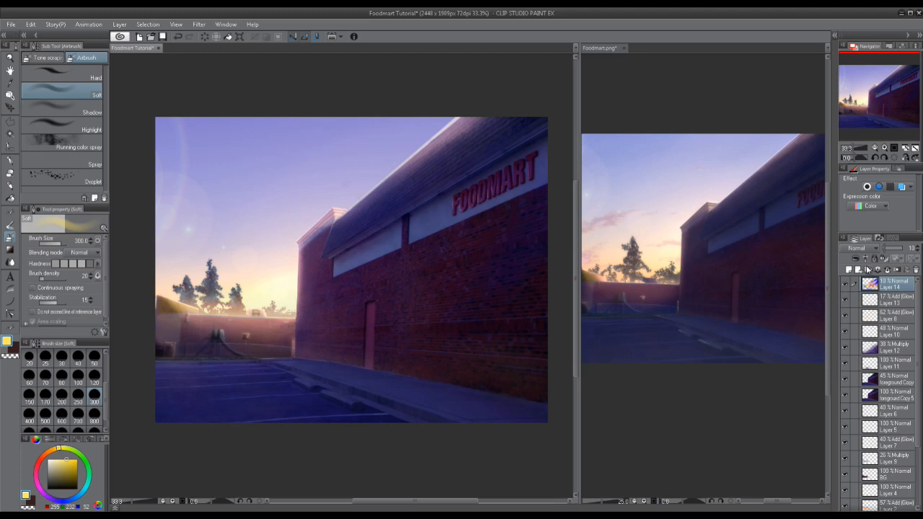
# Step: Group the layers from Layer 14 down to foreground Copy 5 into a folder and collapse it
pyautogui.click(868, 269)
pyautogui.scroll(-5, 893, 302)
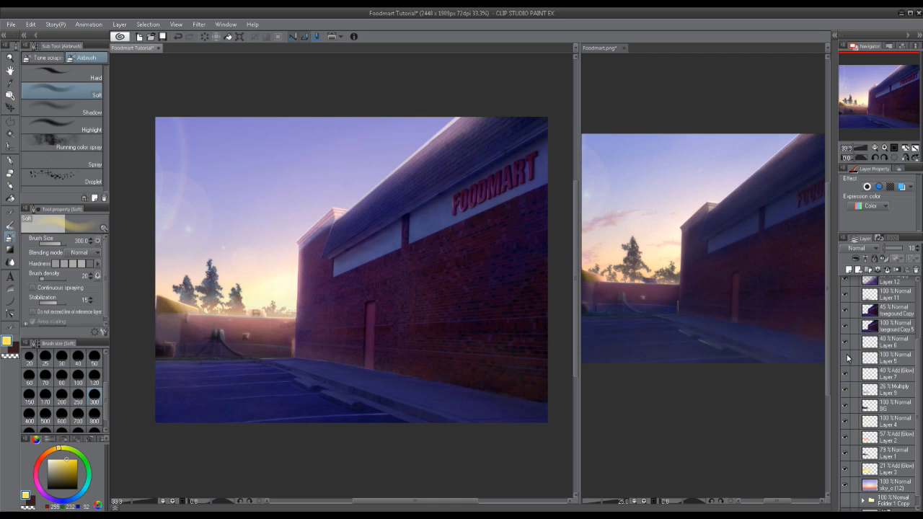
pyautogui.scroll(5, 883, 331)
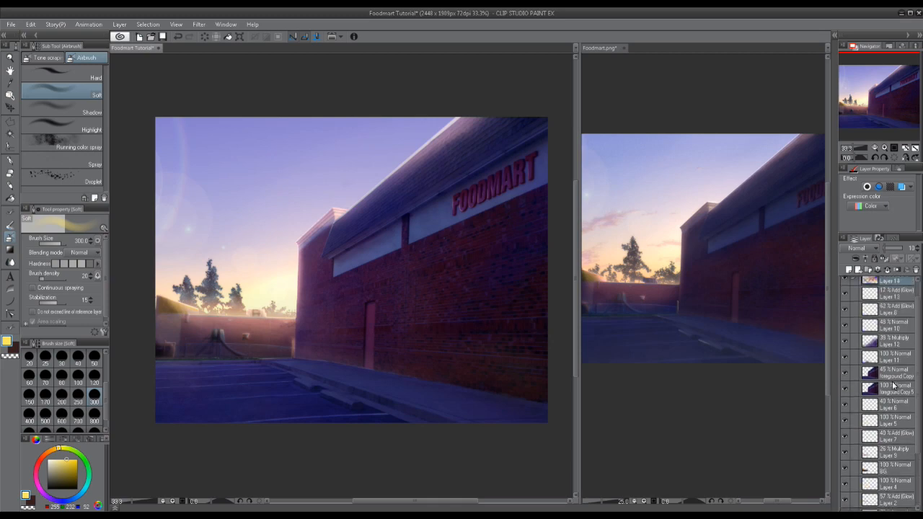
pyautogui.moveTo(878, 289); pyautogui.dragTo(877, 289)
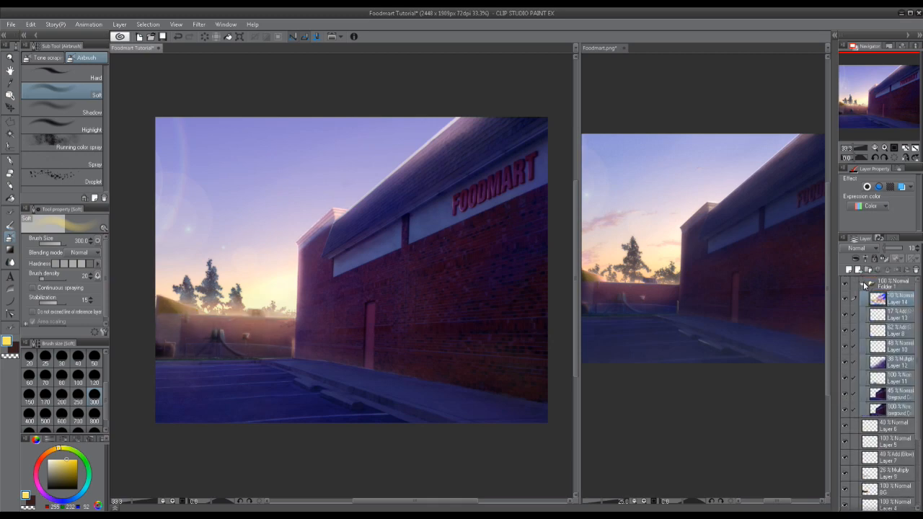
pyautogui.click(862, 284)
# Step: Duplicate the new foreground folder and move the copy directly beneath the sky_c (12) layer
pyautogui.rightClick(897, 279)
pyautogui.press('Return')
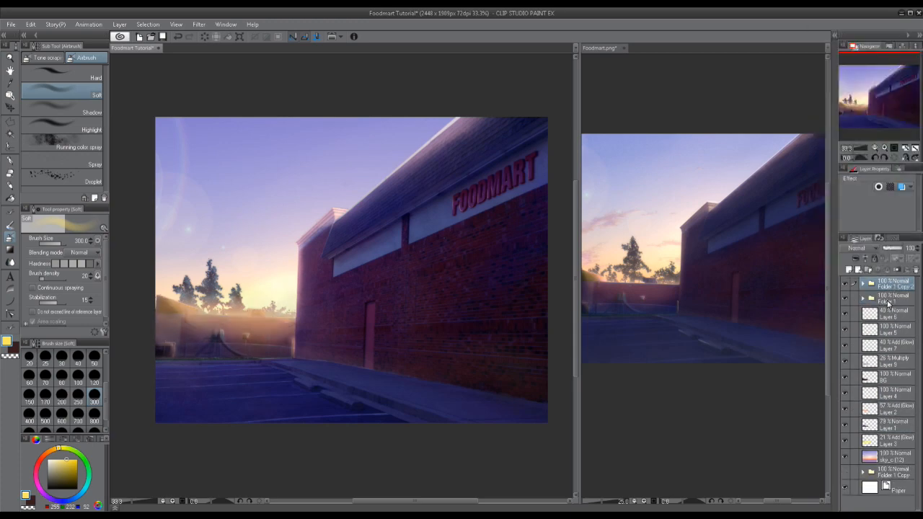
pyautogui.moveTo(881, 467); pyautogui.dragTo(879, 466)
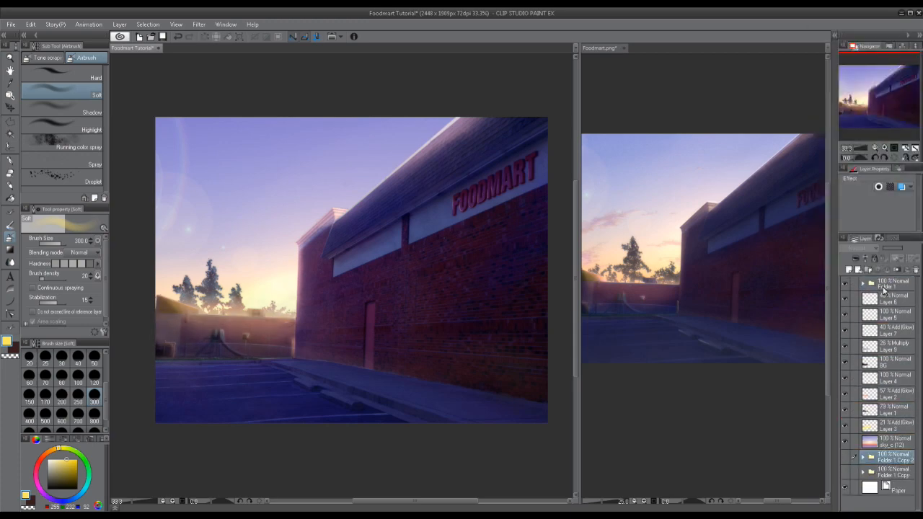
# Step: Expand Folder 1 and move Layer 14 and the 62% Add (Glow) layer out of it, placing both above the folder
pyautogui.click(888, 288)
pyautogui.click(844, 283)
pyautogui.click(845, 285)
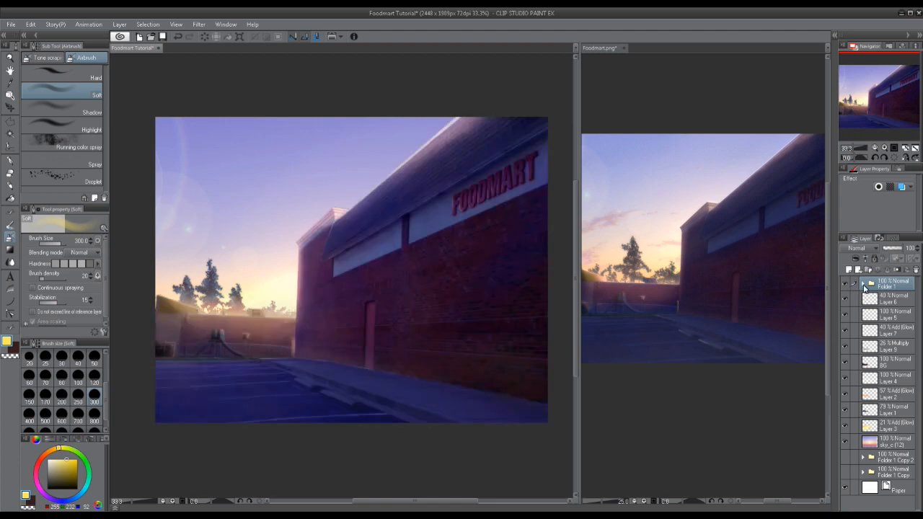
pyautogui.click(863, 284)
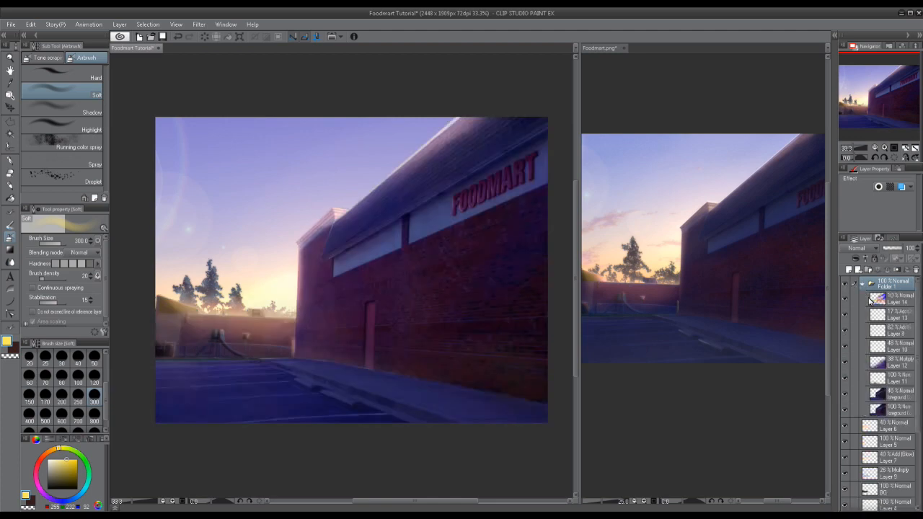
pyautogui.click(870, 300)
pyautogui.moveTo(888, 286); pyautogui.dragTo(889, 284)
pyautogui.click(844, 330)
pyautogui.click(844, 330)
pyautogui.moveTo(891, 330); pyautogui.dragTo(890, 293)
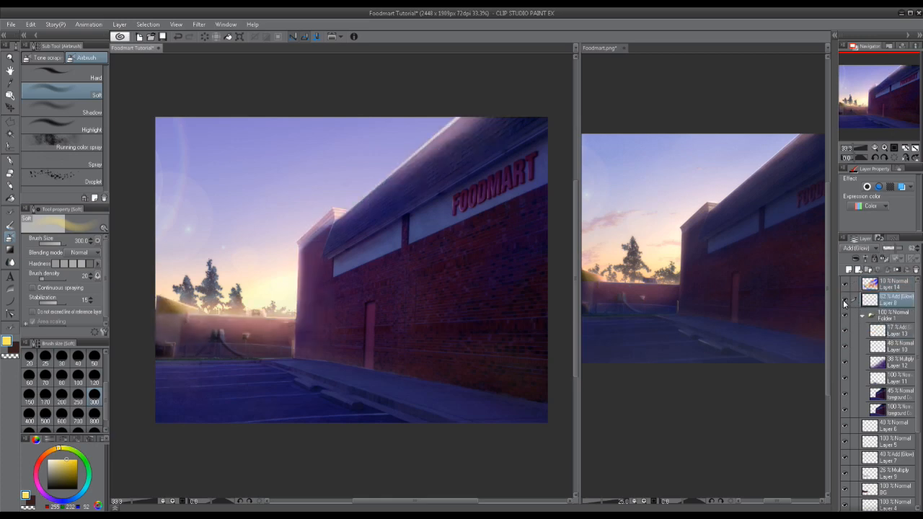
# Step: Check the glow layer's and Folder 1's visibility, merge Folder 1 into a single layer and rename it FG
pyautogui.click(845, 300)
pyautogui.click(845, 300)
pyautogui.click(845, 319)
pyautogui.click(845, 318)
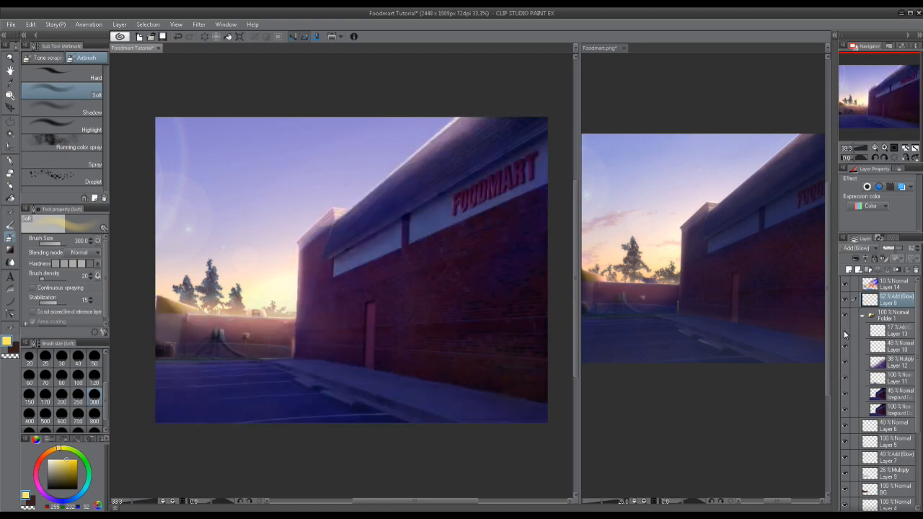
pyautogui.click(865, 319)
pyautogui.rightClick(865, 318)
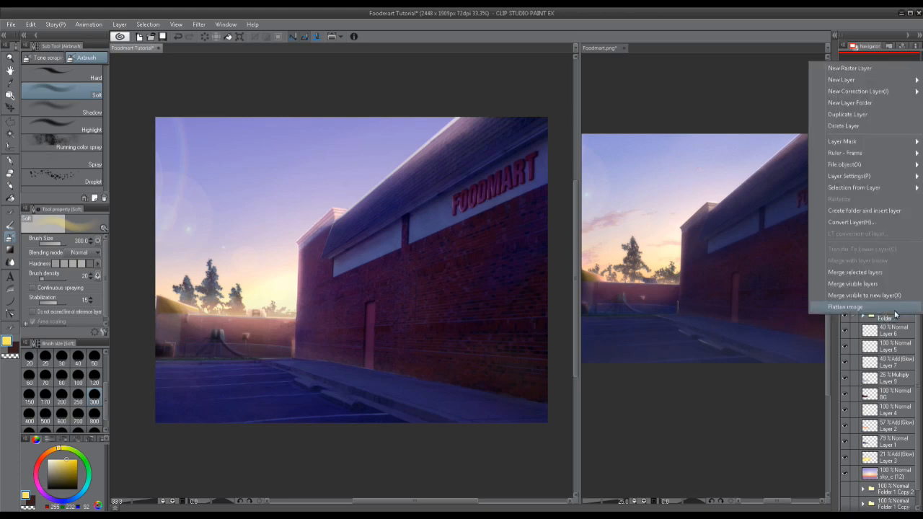
pyautogui.click(864, 295)
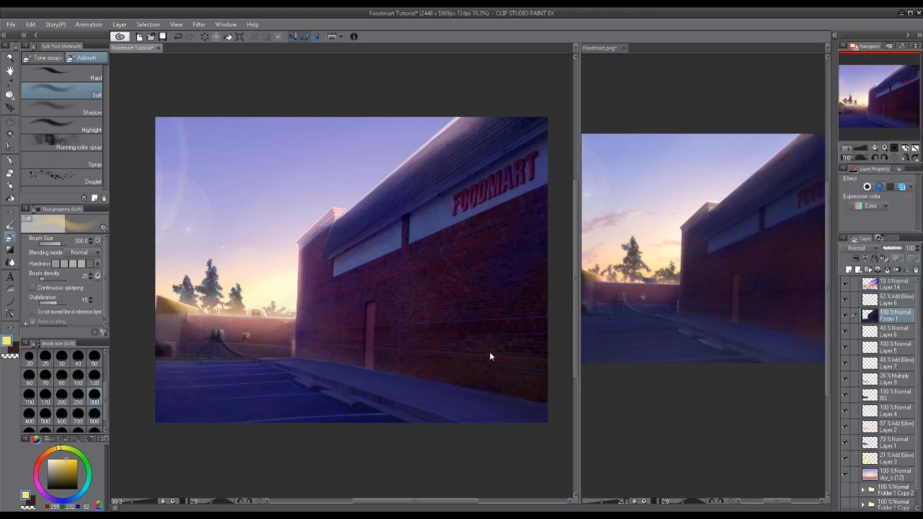
pyautogui.doubleClick(891, 318)
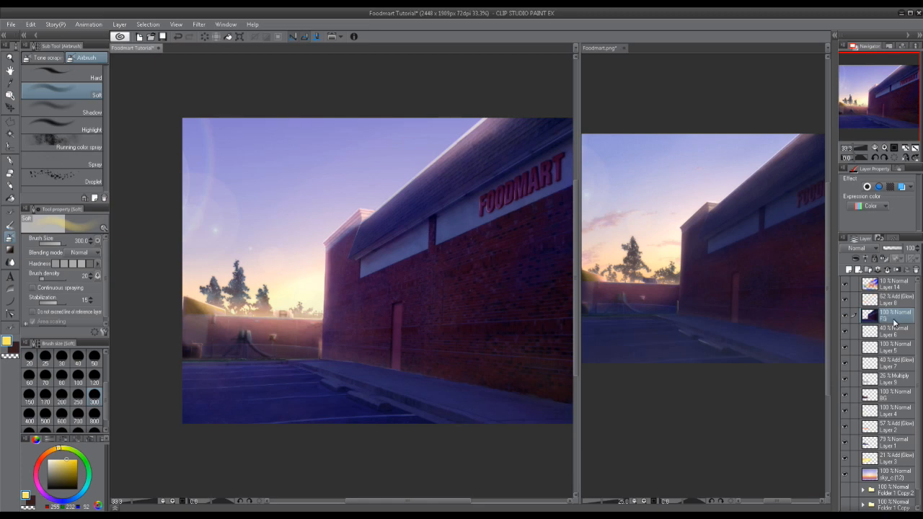
# Step: Add a new layer directly above sky_c (12) and enlarge the clouds in the Foodmart.png reference
pyautogui.moveTo(339, 326); pyautogui.dragTo(314, 327)
pyautogui.scroll(5, 314, 327)
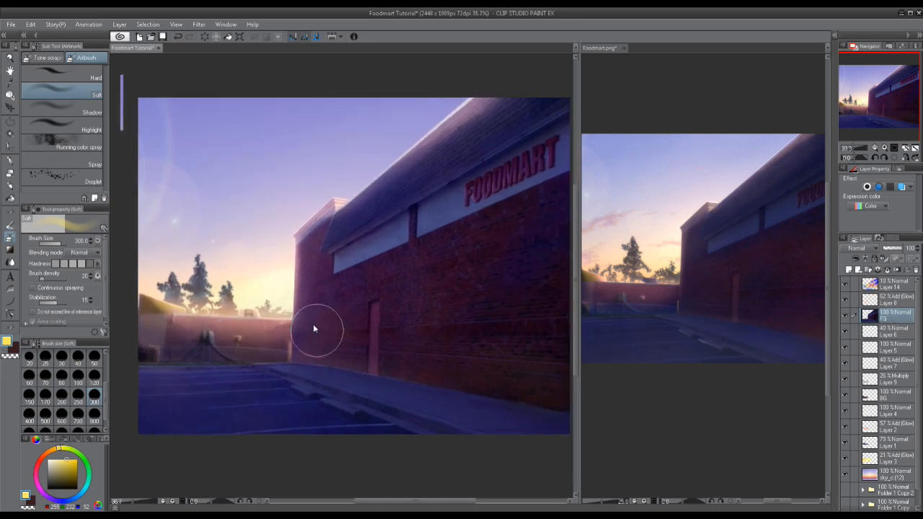
pyautogui.moveTo(394, 190); pyautogui.dragTo(340, 200)
pyautogui.scroll(-2, 496, 286)
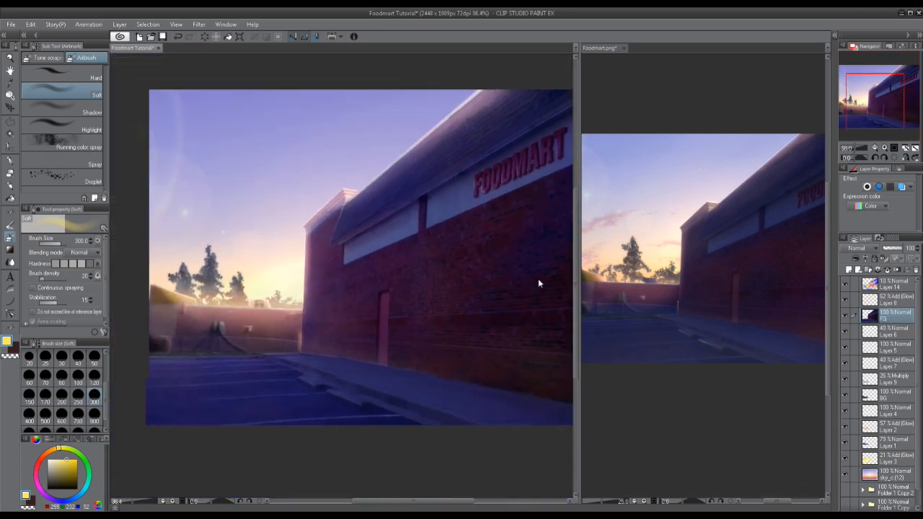
pyautogui.scroll(-1, 883, 472)
pyautogui.click(882, 472)
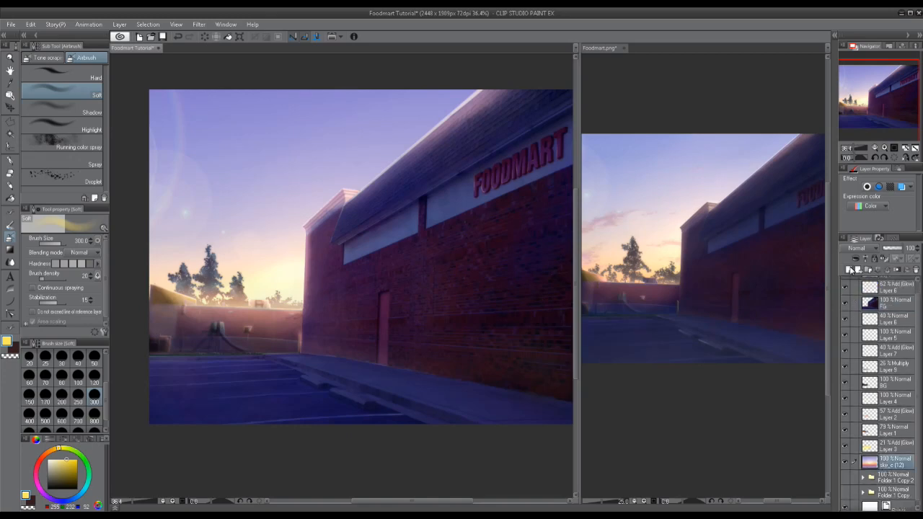
pyautogui.click(610, 223)
pyautogui.scroll(4, 620, 226)
pyautogui.scroll(5, 624, 226)
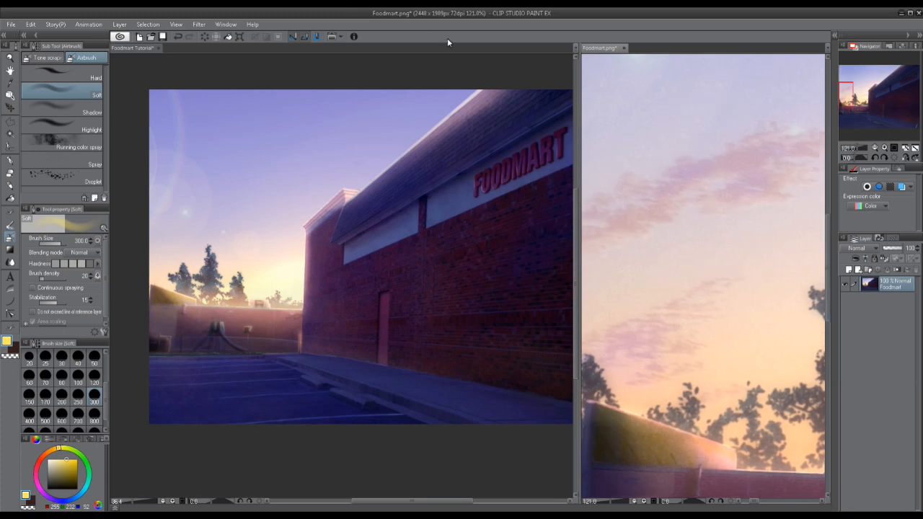
pyautogui.click(148, 64)
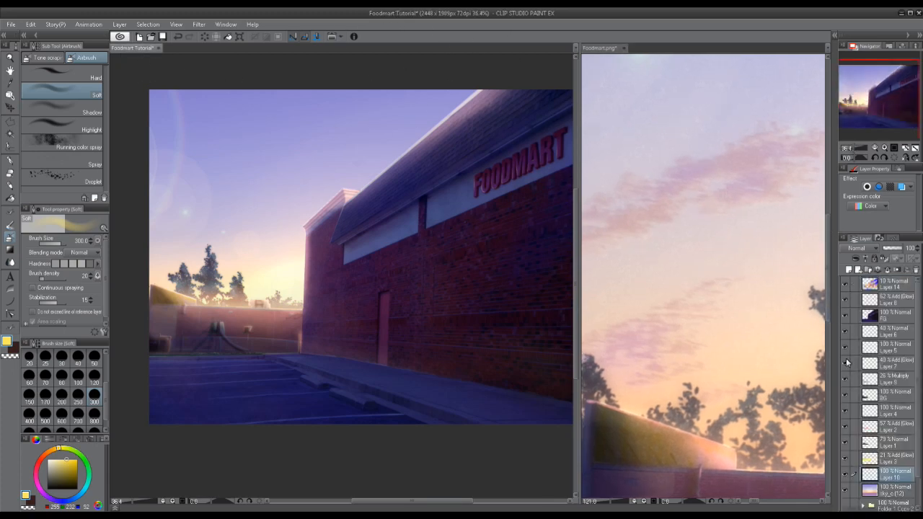
# Step: Choose the cloud brush くしゃ雲ブラシ and a muted peach-pink color for painting the clouds
pyautogui.click(10, 226)
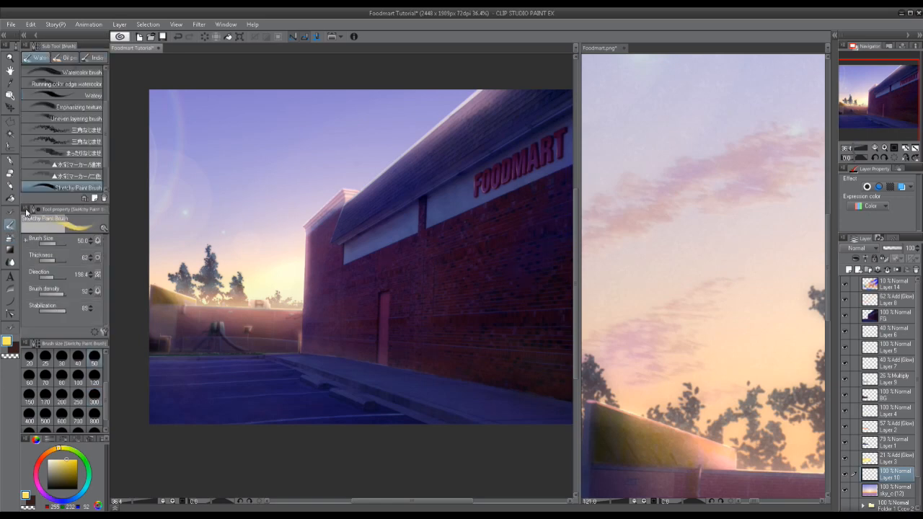
pyautogui.click(13, 211)
pyautogui.moveTo(104, 91); pyautogui.dragTo(105, 123)
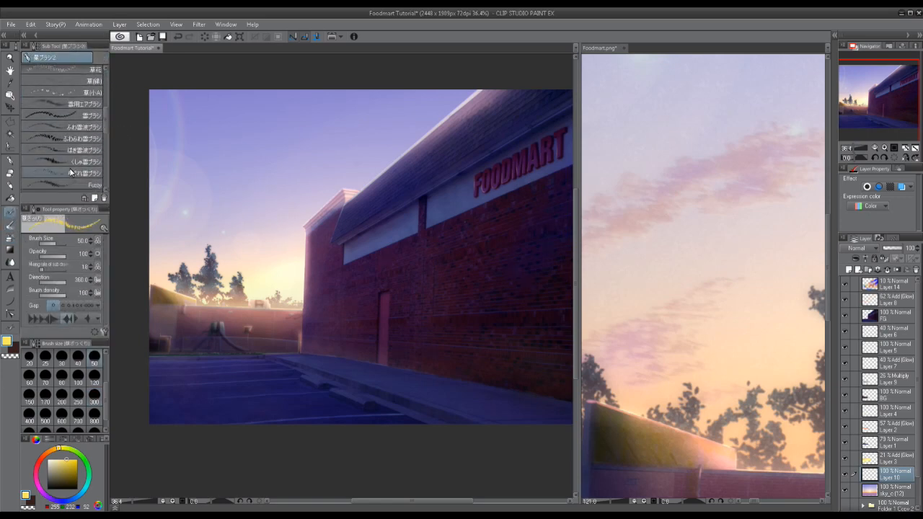
pyautogui.click(45, 459)
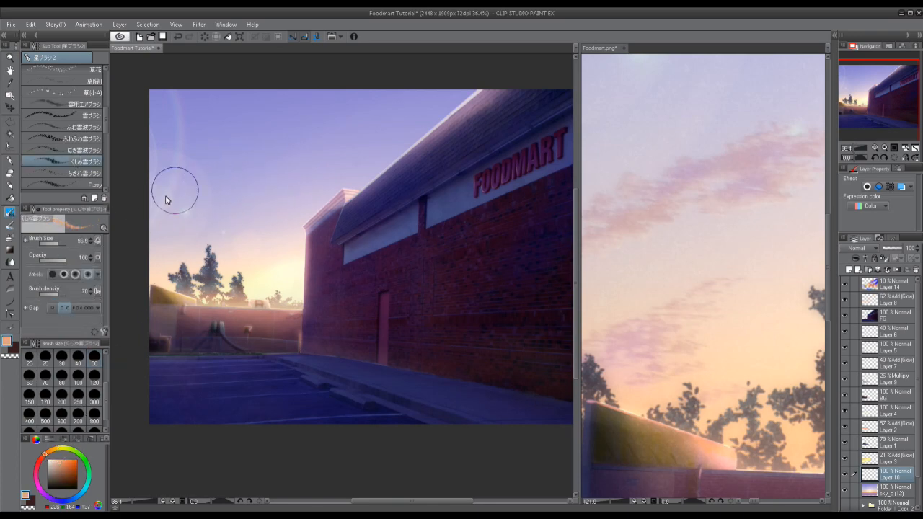
pyautogui.moveTo(177, 212); pyautogui.dragTo(191, 216)
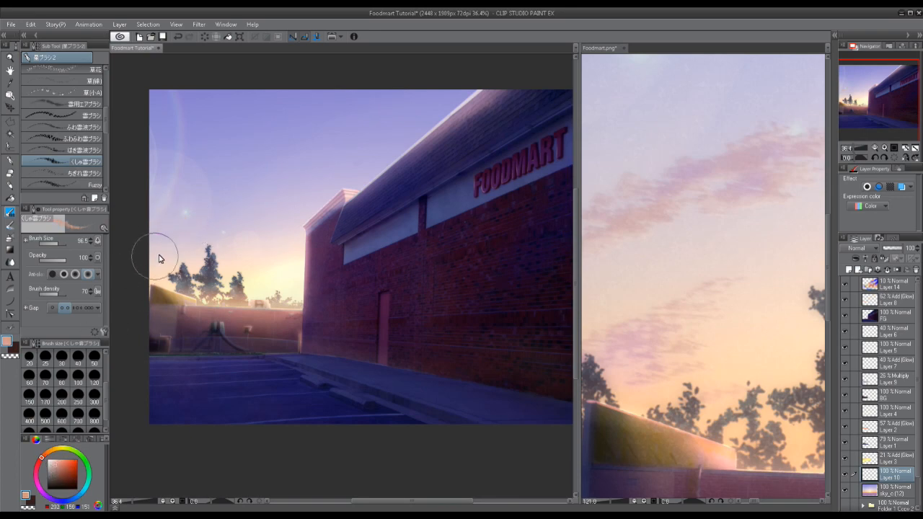
# Step: Try a long diagonal peach cloud streak across the sky and undo it
pyautogui.moveTo(153, 244); pyautogui.dragTo(244, 171)
pyautogui.moveTo(186, 238)
pyautogui.mouseDown()
pyautogui.moveTo(161, 229)
pyautogui.moveTo(207, 220)
pyautogui.moveTo(179, 209)
pyautogui.moveTo(290, 178)
pyautogui.moveTo(212, 203)
pyautogui.mouseUp()
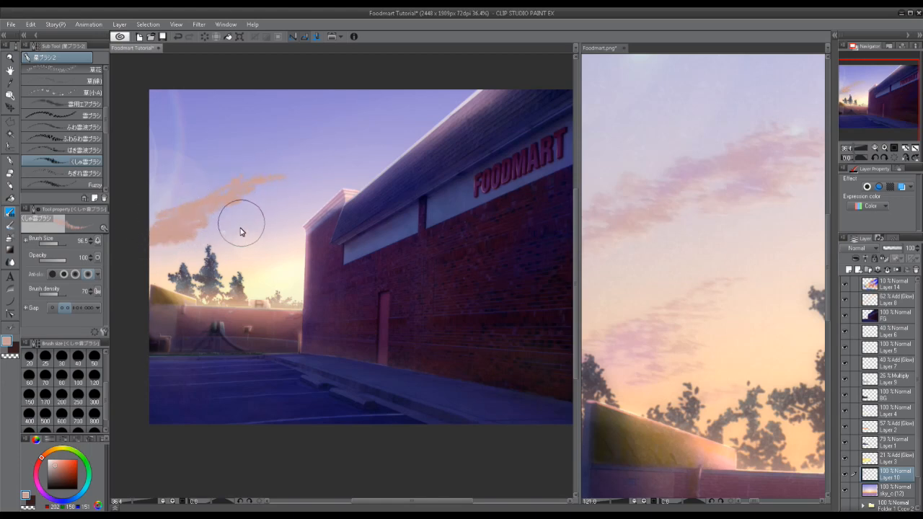
pyautogui.hotkey('ctrl', 'z')
# Step: Paint scattered peach clouds above the trees, along the sky's outer edge and beside the roofline
pyautogui.moveTo(283, 270); pyautogui.dragTo(259, 256)
pyautogui.scroll(-5, 212, 260)
pyautogui.moveTo(189, 249)
pyautogui.mouseDown()
pyautogui.moveTo(241, 228)
pyautogui.moveTo(215, 225)
pyautogui.moveTo(236, 225)
pyautogui.moveTo(181, 260)
pyautogui.mouseUp()
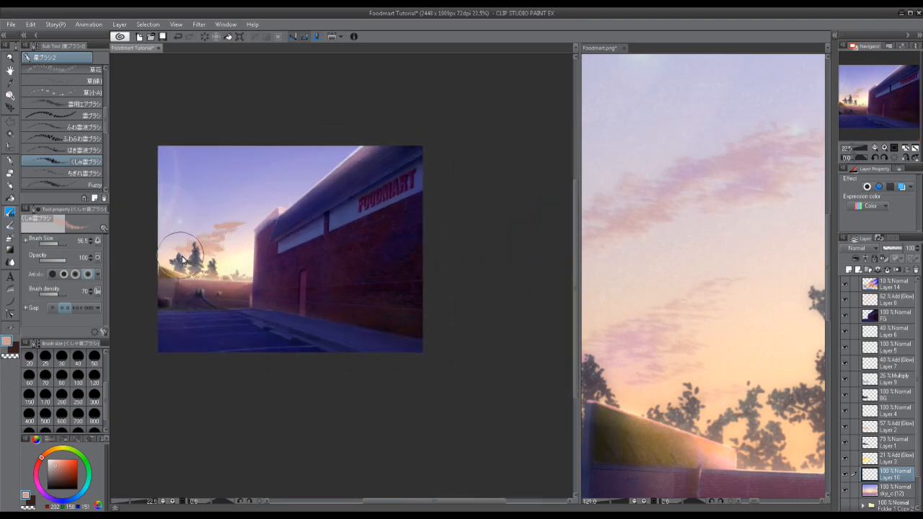
pyautogui.moveTo(313, 215); pyautogui.dragTo(344, 196)
pyautogui.moveTo(194, 209)
pyautogui.mouseDown()
pyautogui.moveTo(235, 193)
pyautogui.moveTo(193, 193)
pyautogui.mouseUp()
pyautogui.moveTo(309, 166); pyautogui.dragTo(354, 148)
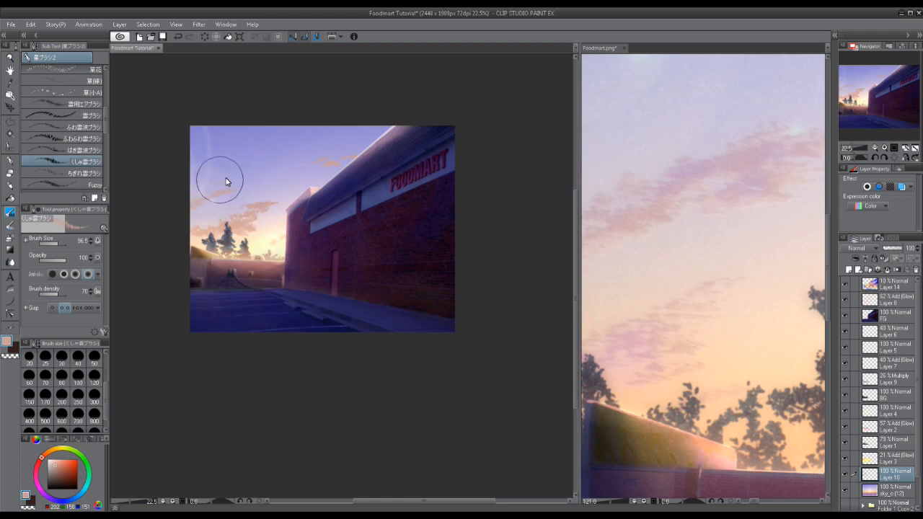
# Step: Set the cloud layer's blending mode to Multiply and its opacity to 57%
pyautogui.click(878, 248)
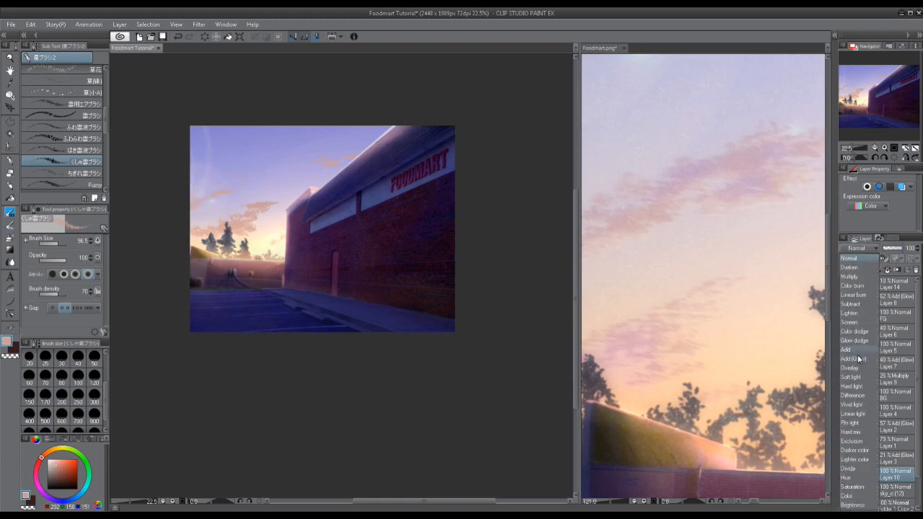
pyautogui.click(851, 276)
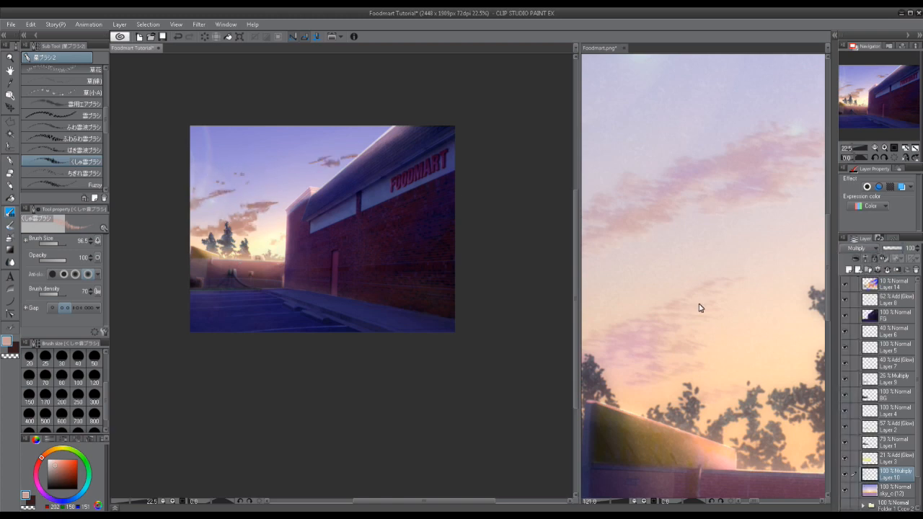
pyautogui.scroll(8, 297, 288)
pyautogui.moveTo(289, 144); pyautogui.dragTo(278, 190)
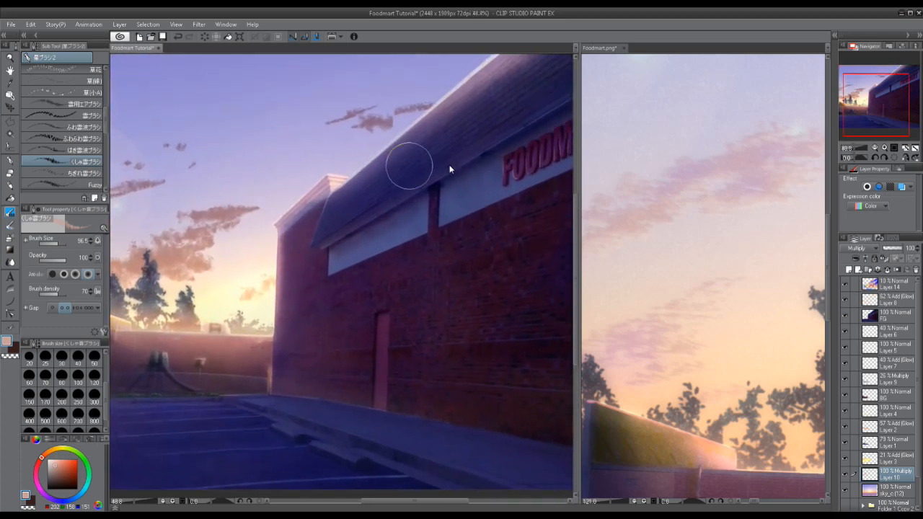
pyautogui.click(893, 248)
# Step: Duplicate the cloud layer and set the copy's blending mode to Normal
pyautogui.rightClick(906, 411)
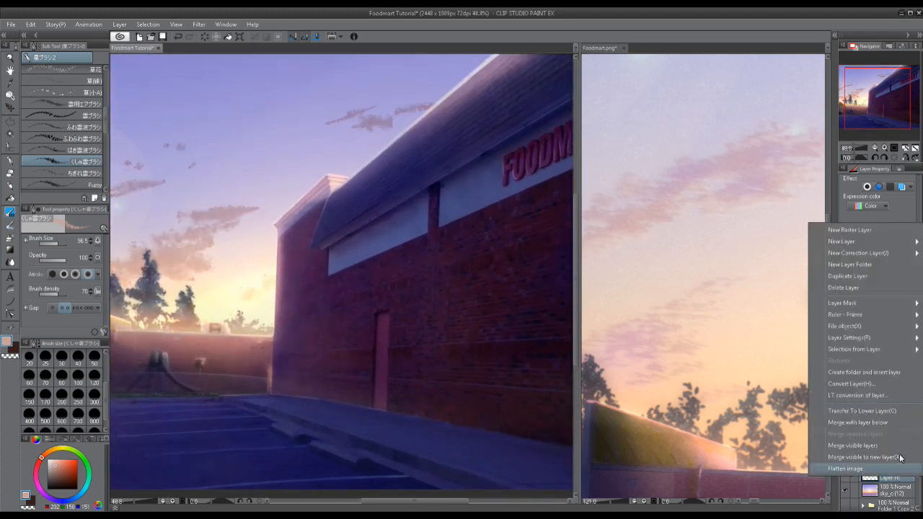
pyautogui.click(855, 283)
pyautogui.click(858, 248)
pyautogui.click(858, 251)
# Step: Shift the cloud copy to a lighter, more saturated yellow with a Hue/Saturation/Luminosity correction
pyautogui.click(39, 29)
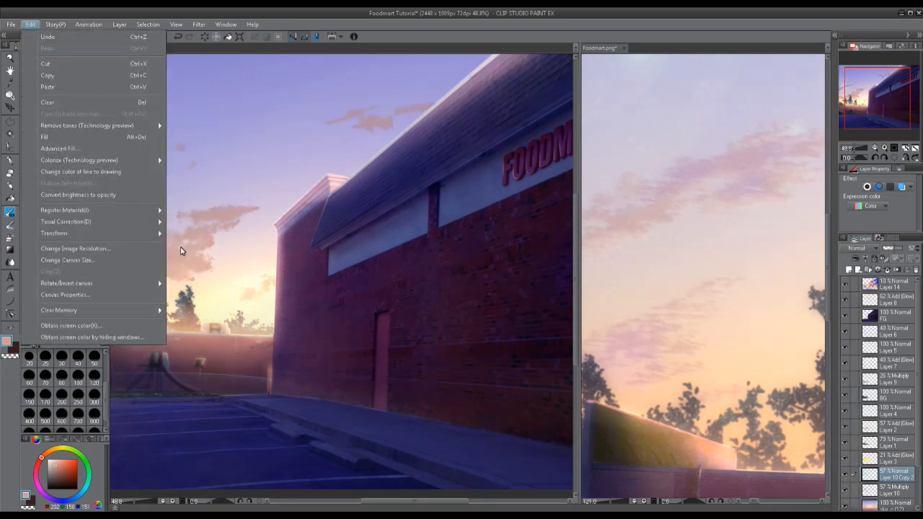
pyautogui.moveTo(109, 210)
pyautogui.click(216, 233)
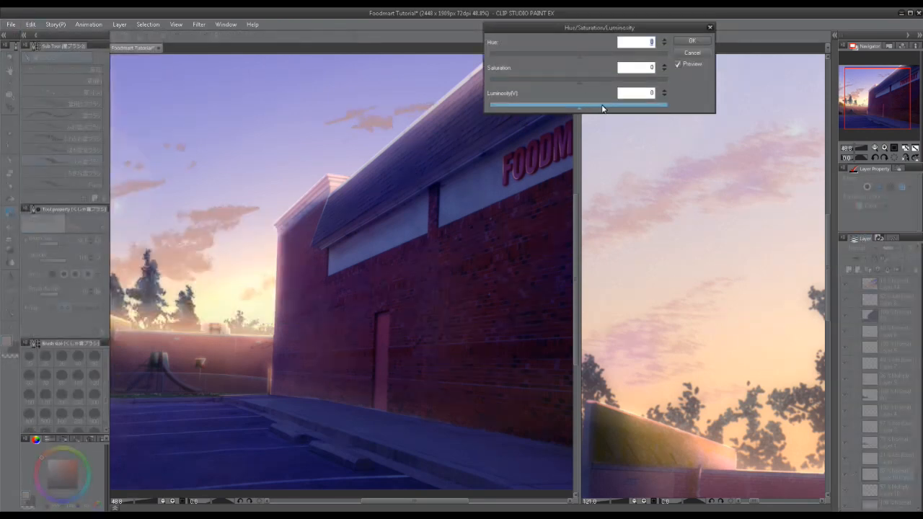
pyautogui.moveTo(601, 106); pyautogui.dragTo(629, 106)
pyautogui.click(603, 79)
pyautogui.moveTo(592, 55); pyautogui.dragTo(604, 55)
pyautogui.click(684, 43)
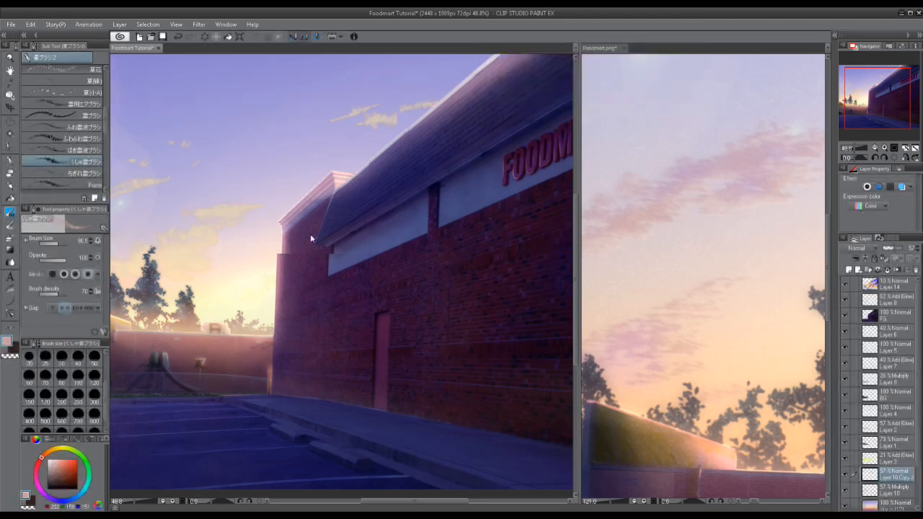
# Step: Offset the yellow cloud copy slightly from the darker clouds and lower its opacity to 36%
pyautogui.moveTo(360, 212); pyautogui.dragTo(405, 184)
pyautogui.press('k')
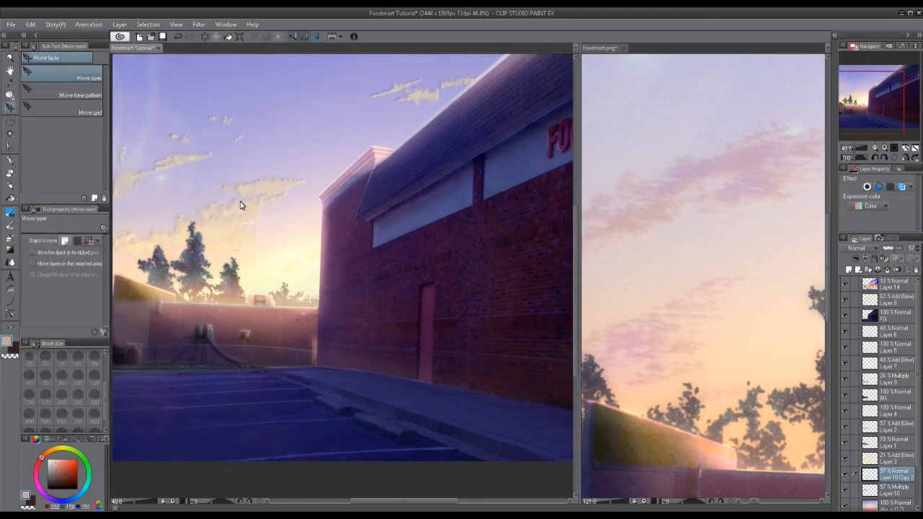
pyautogui.moveTo(299, 256); pyautogui.dragTo(329, 286)
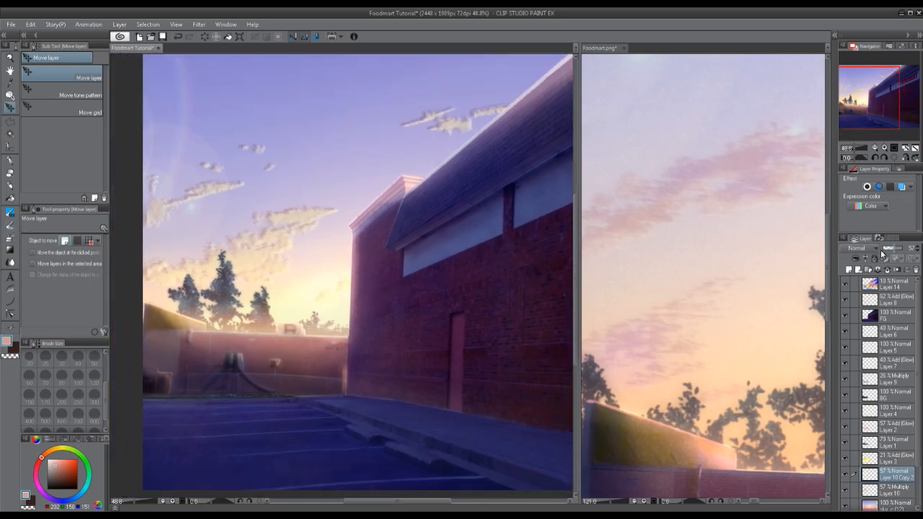
pyautogui.moveTo(892, 250); pyautogui.dragTo(892, 249)
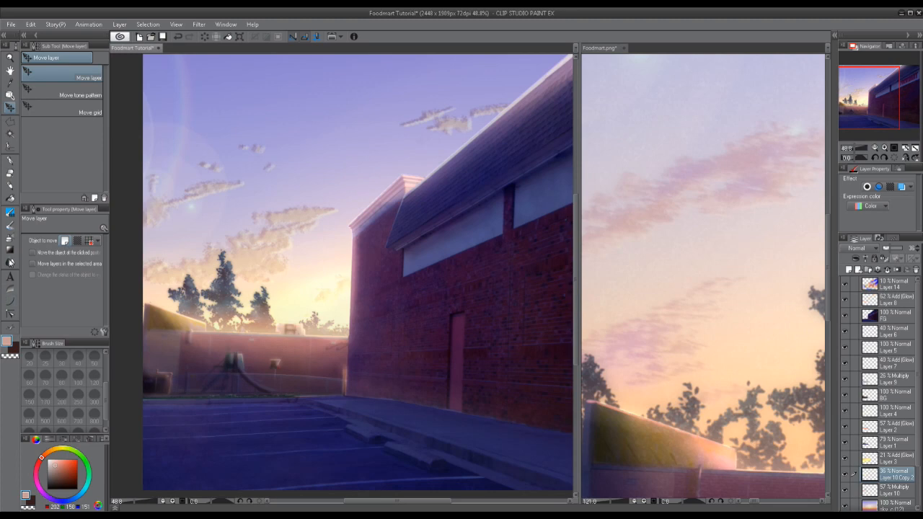
# Step: Erase parts of the light cloud copy with the cloud brush in transparent color to soften the highlights
pyautogui.click(11, 213)
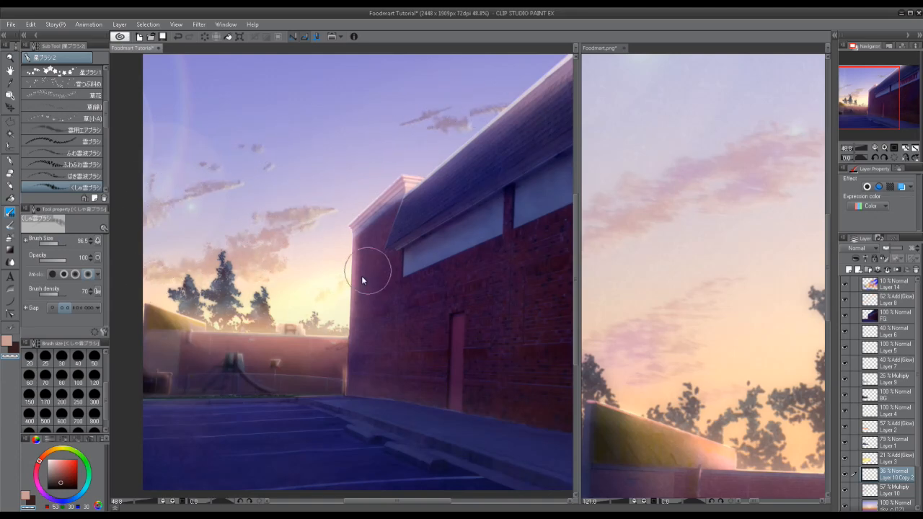
pyautogui.scroll(-1, 364, 252)
pyautogui.scroll(-2, 367, 235)
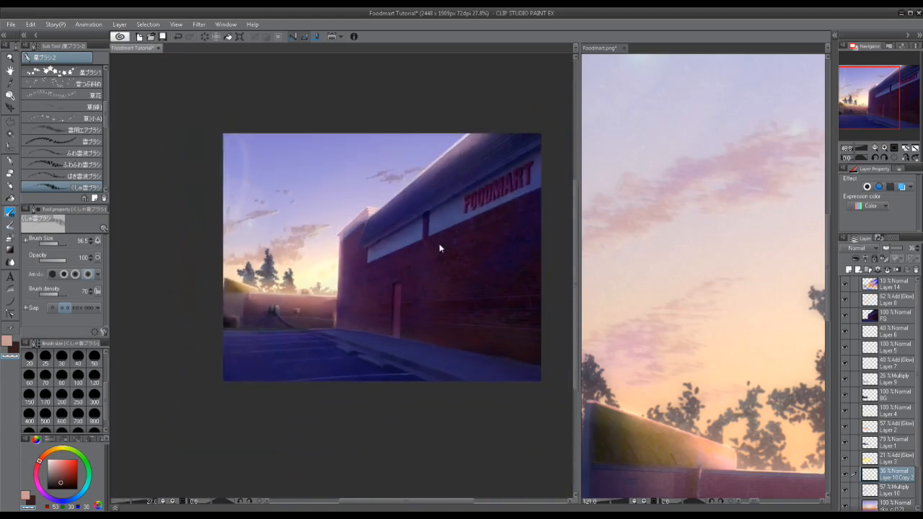
# Step: Add a new layer above the light cloud copy and set its blending mode to Add (Glow)
pyautogui.click(848, 270)
pyautogui.click(865, 249)
pyautogui.click(854, 358)
pyautogui.scroll(2, 292, 361)
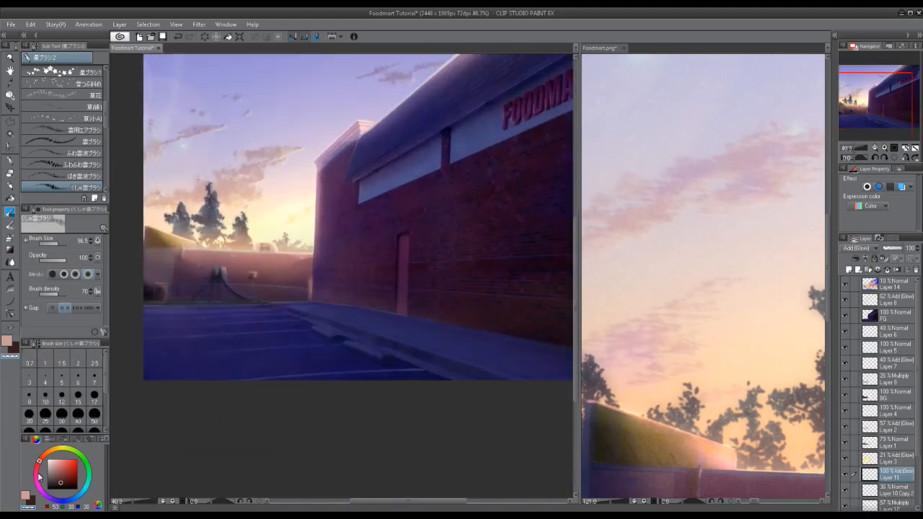
# Step: Paint a warm orange-yellow glow over the clouds with the Soft airbrush at size 50
pyautogui.click(59, 454)
pyautogui.scroll(1, 205, 186)
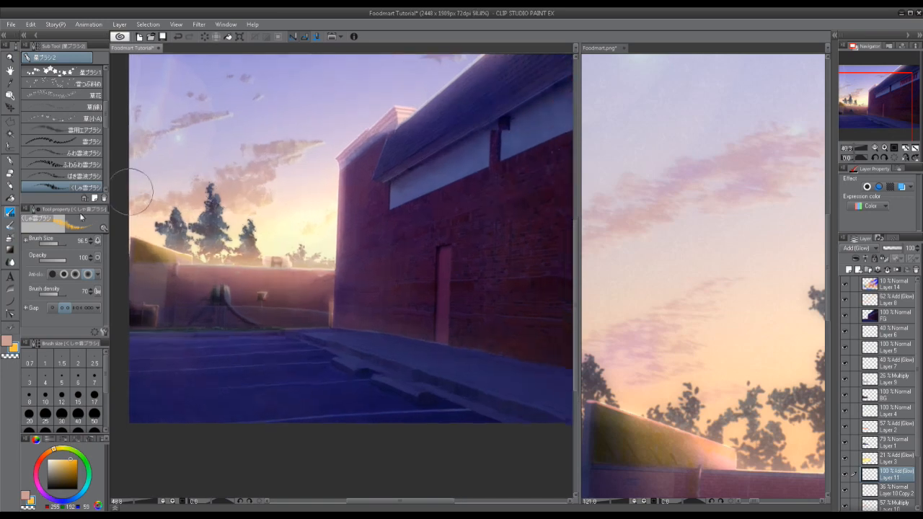
pyautogui.click(9, 239)
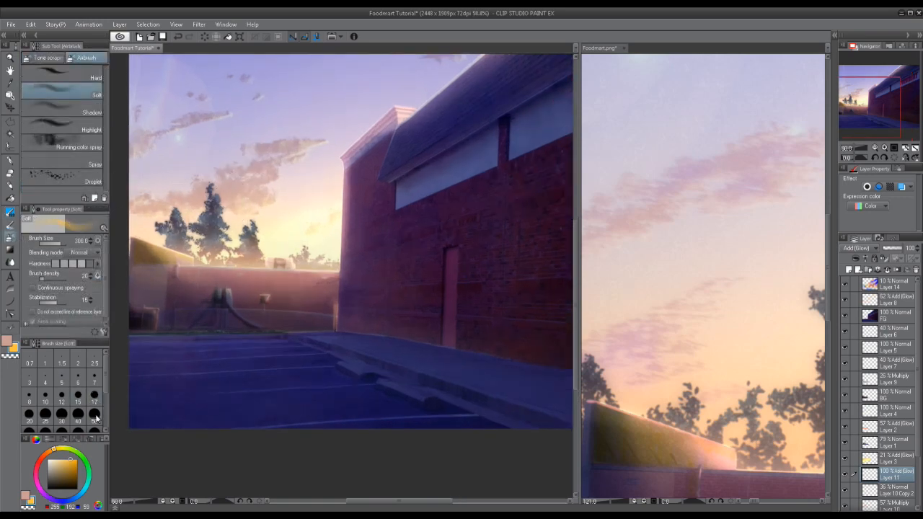
pyautogui.moveTo(231, 216)
pyautogui.mouseDown()
pyautogui.moveTo(264, 200)
pyautogui.moveTo(266, 184)
pyautogui.moveTo(310, 143)
pyautogui.mouseUp()
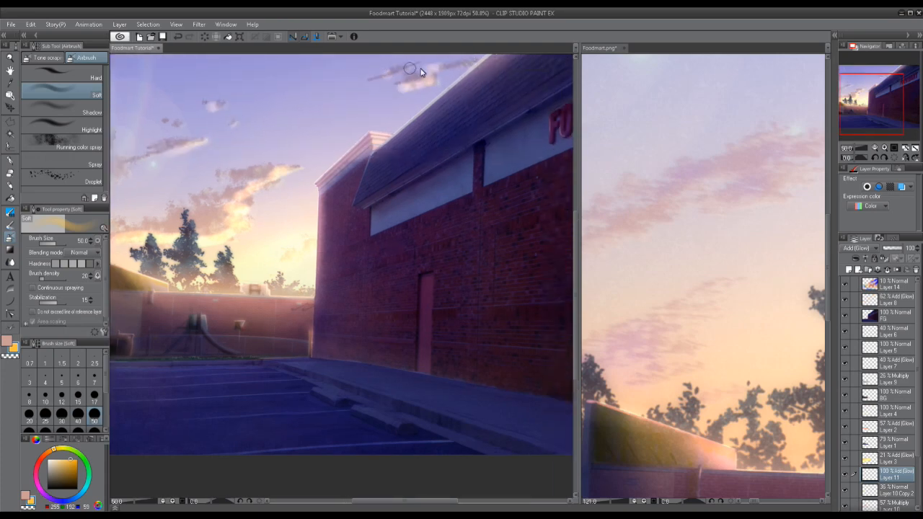
# Step: Lower the cloud glow layer's opacity to 36% and merge the light cloud copy into the Multiply cloud layer below it
pyautogui.click(893, 249)
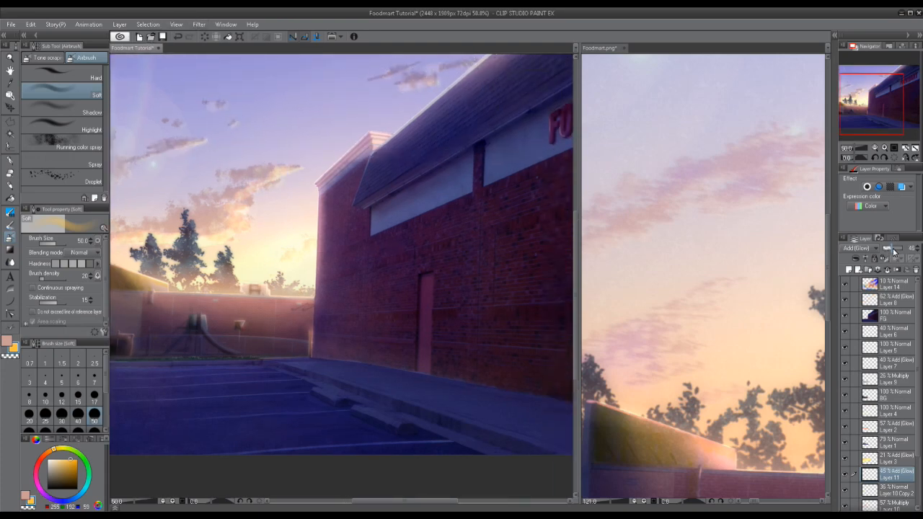
pyautogui.scroll(1, 354, 266)
pyautogui.scroll(-3, 884, 438)
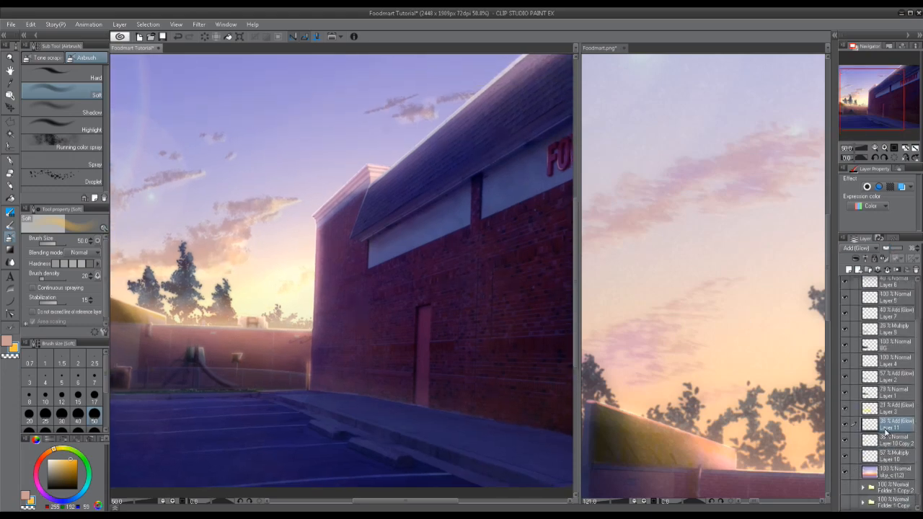
pyautogui.click(893, 440)
pyautogui.click(886, 270)
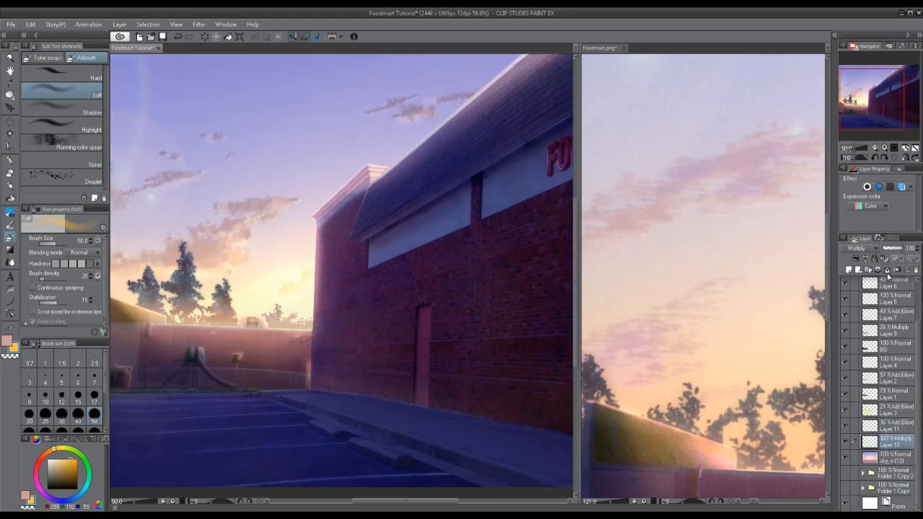
# Step: Try to merge the Add (Glow) layer down into the Multiply cloud layer
pyautogui.click(888, 427)
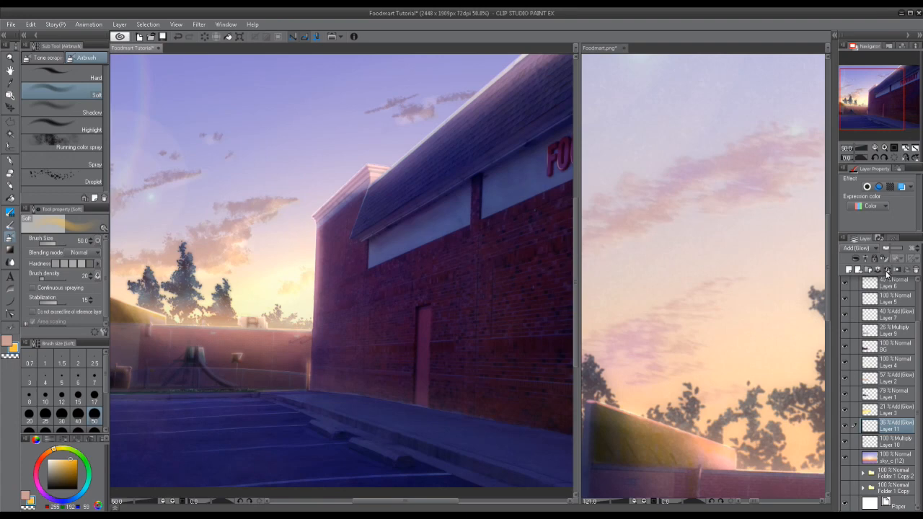
pyautogui.click(886, 271)
pyautogui.hotkey('ctrl', 'z')
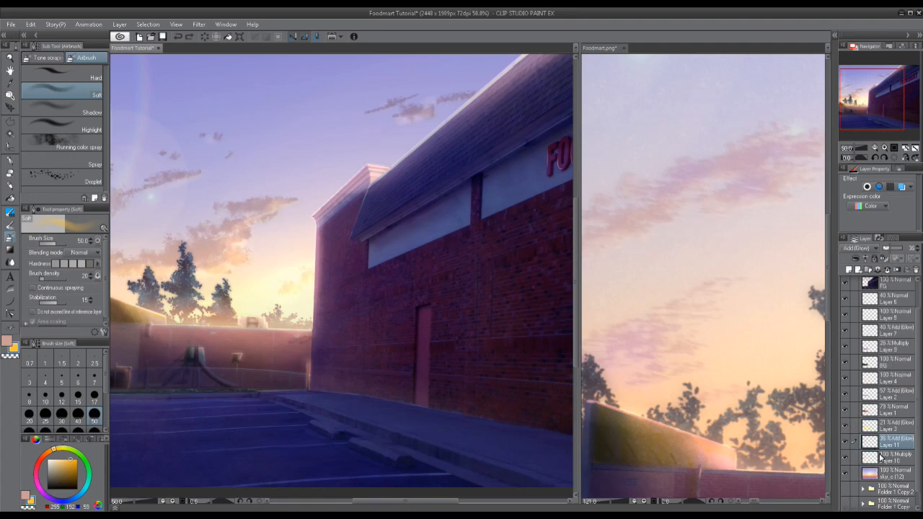
# Step: Change the blending mode of the merged cloud layer, Layer 10, to Normal
pyautogui.click(868, 249)
pyautogui.click(854, 258)
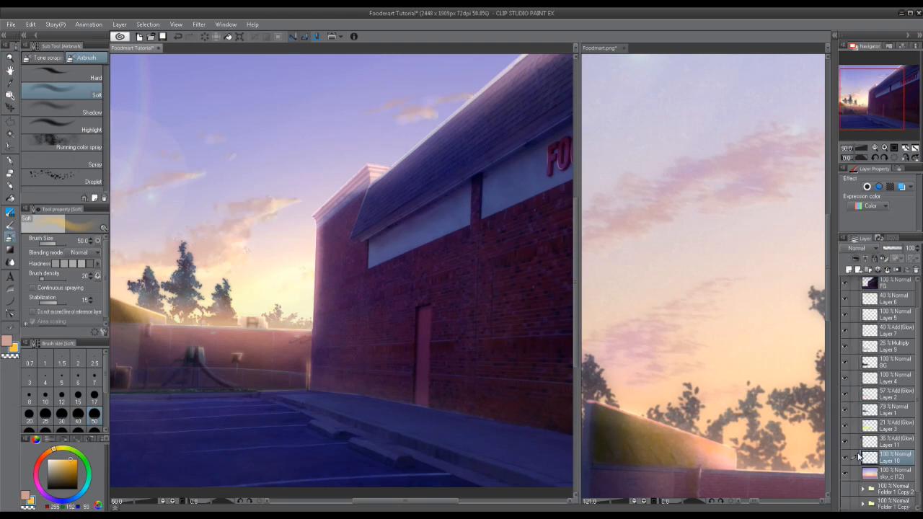
pyautogui.click(844, 426)
pyautogui.click(844, 427)
pyautogui.click(887, 442)
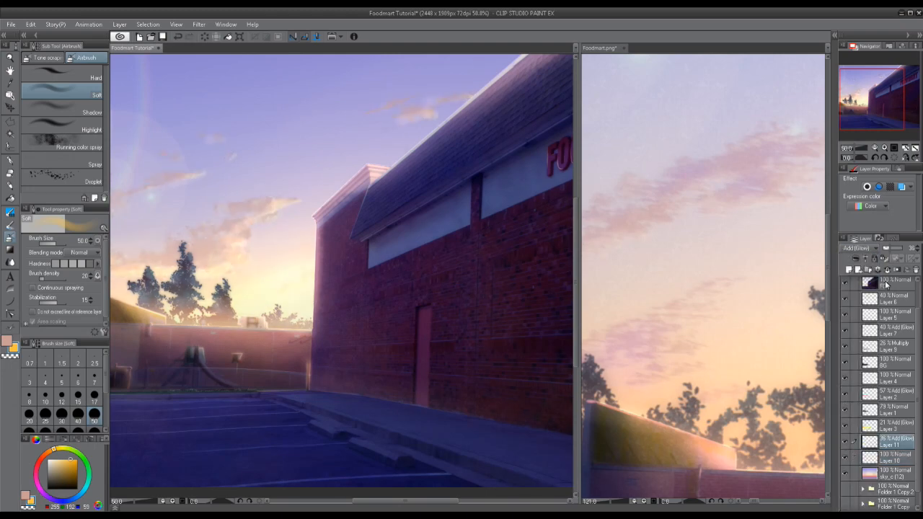
# Step: Set Layer 10's luminosity to -26 with Hue/Saturation/Luminosity and merge the glow layer above down into it
pyautogui.click(901, 457)
pyautogui.click(29, 26)
pyautogui.moveTo(130, 220)
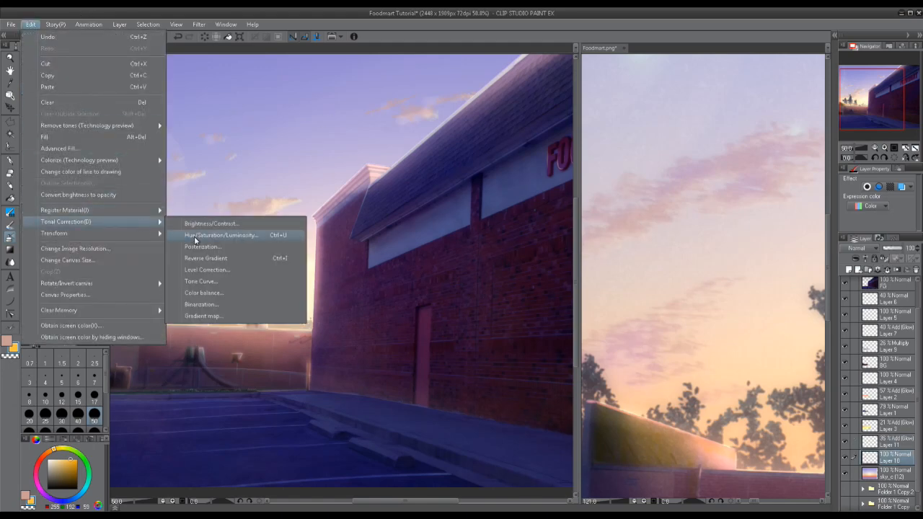
pyautogui.click(231, 233)
pyautogui.moveTo(564, 108); pyautogui.dragTo(556, 106)
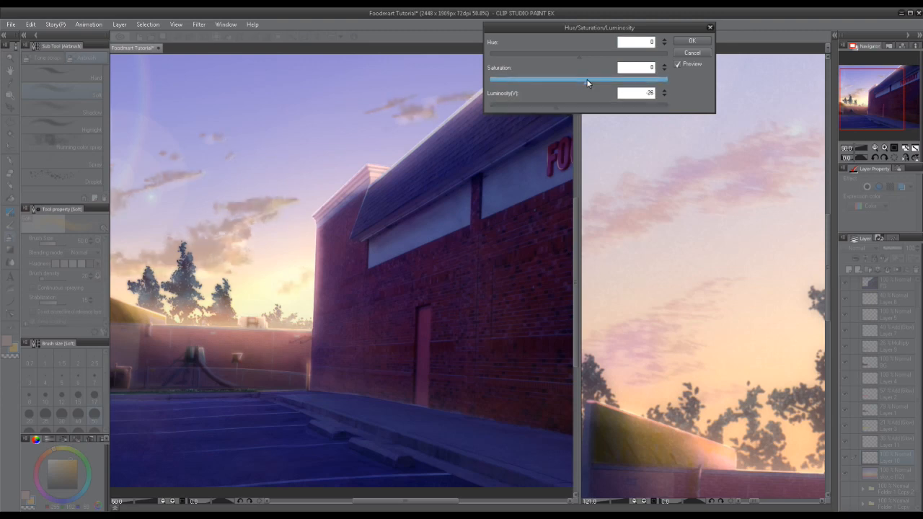
pyautogui.click(691, 41)
pyautogui.click(894, 441)
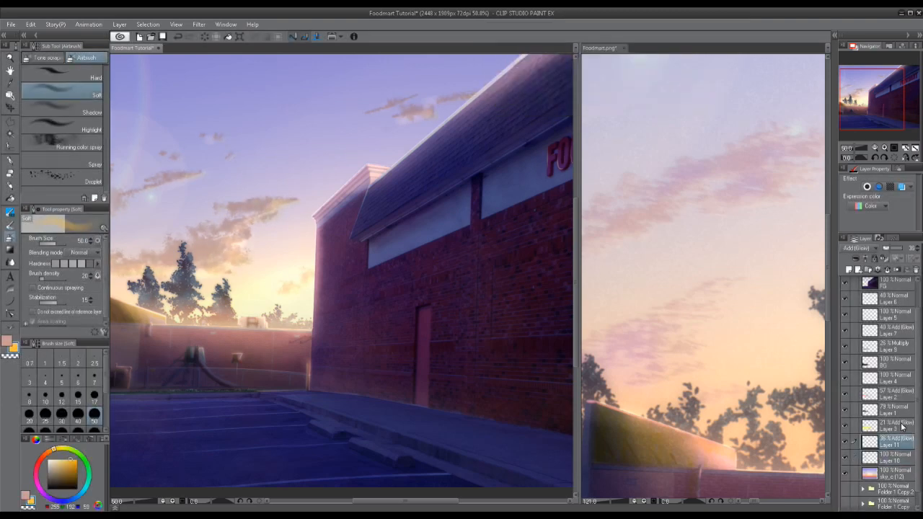
pyautogui.click(887, 270)
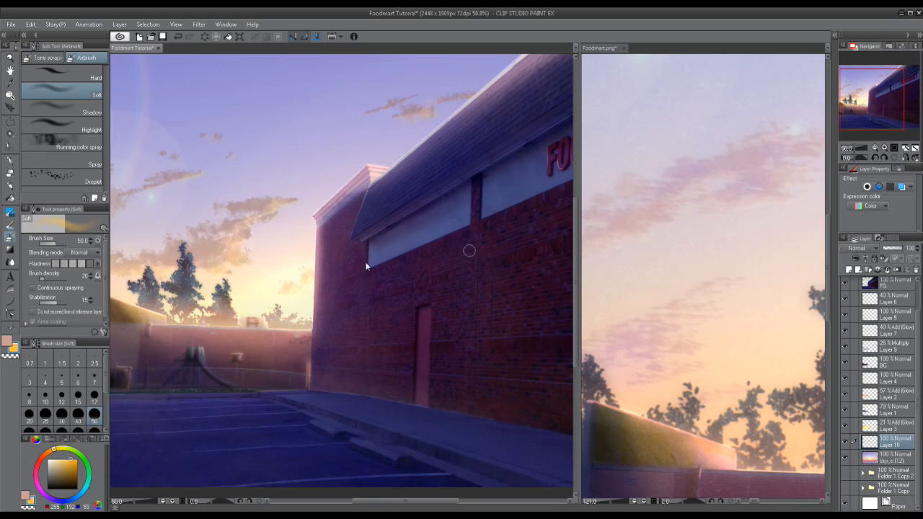
# Step: Duplicate the merged cloud layer, keeping the copy directly above it in Normal blending mode
pyautogui.moveTo(271, 274); pyautogui.dragTo(330, 258)
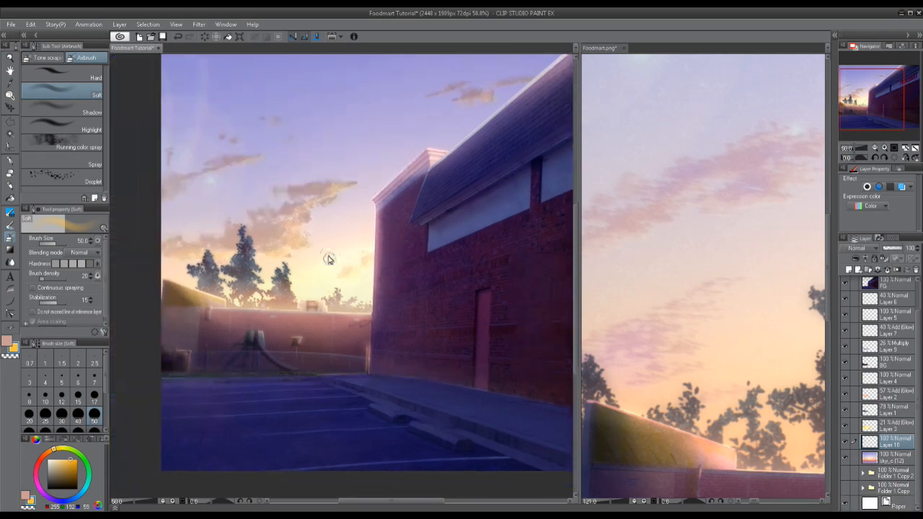
pyautogui.rightClick(901, 441)
pyautogui.click(857, 247)
# Step: Apply a motion blur with direction -33 to the cloud copy and lower the copy's opacity to 74%
pyautogui.click(198, 24)
pyautogui.moveTo(233, 42)
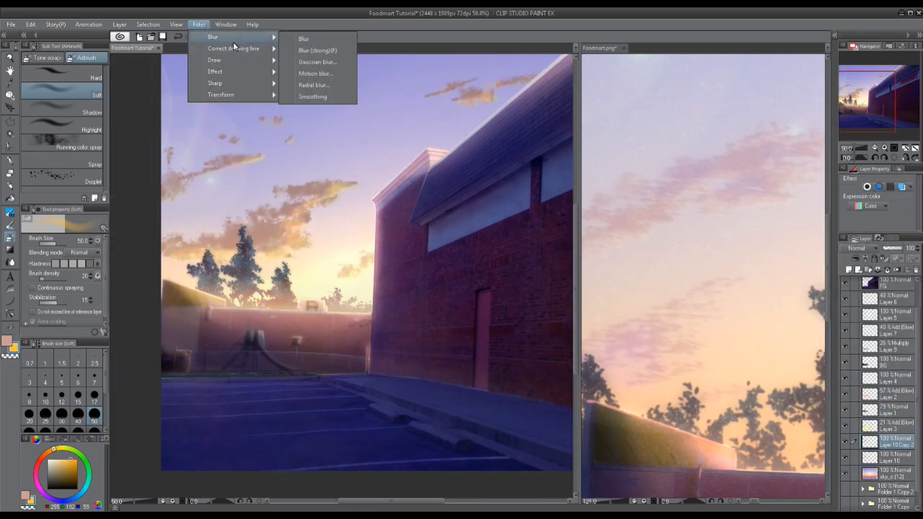
pyautogui.click(317, 73)
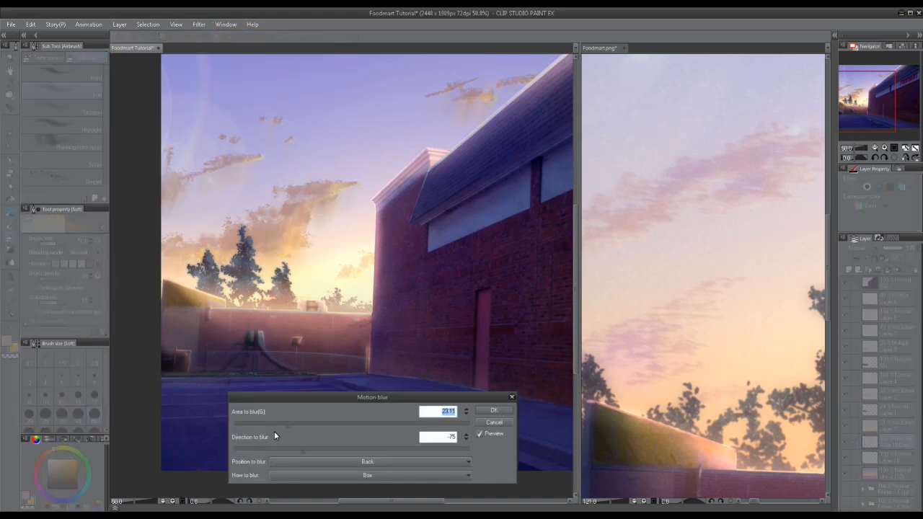
pyautogui.moveTo(319, 448)
pyautogui.mouseDown()
pyautogui.moveTo(380, 445)
pyautogui.moveTo(330, 448)
pyautogui.mouseUp()
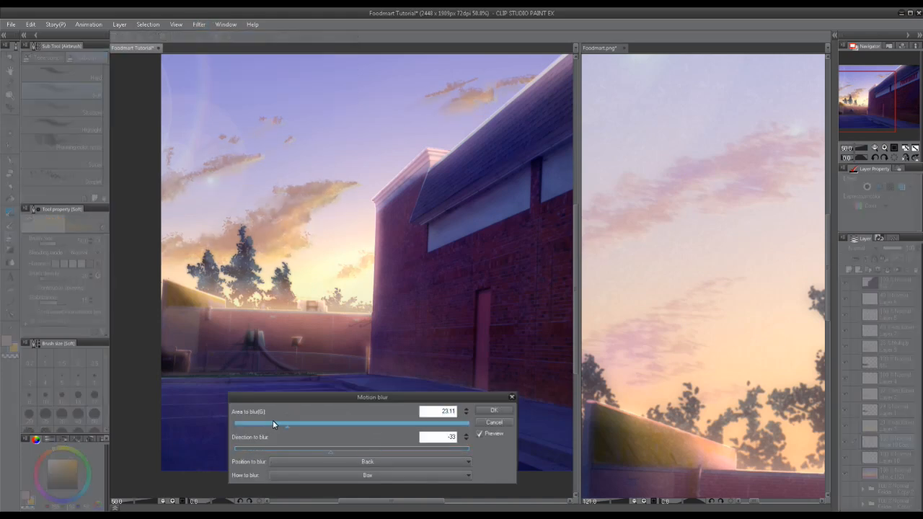
pyautogui.click(489, 409)
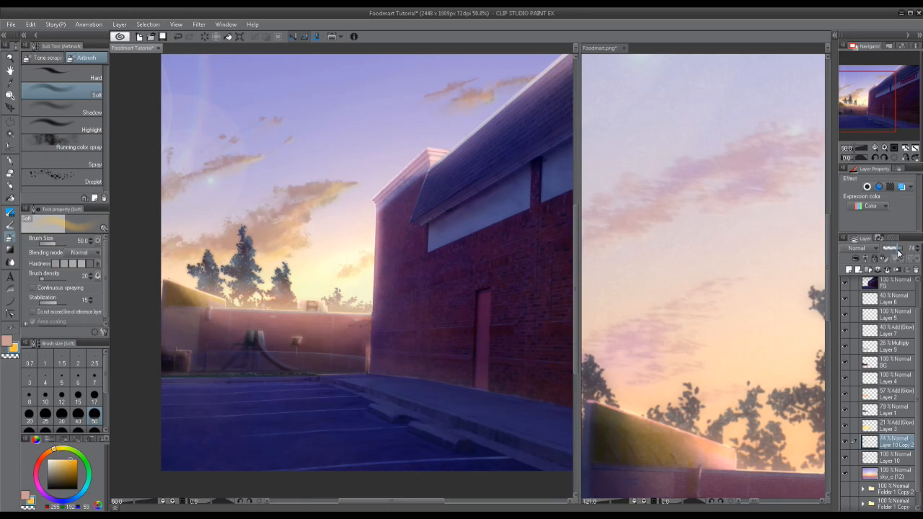
# Step: Close the Foodmart.png reference image without saving its changes
pyautogui.scroll(-2, 410, 190)
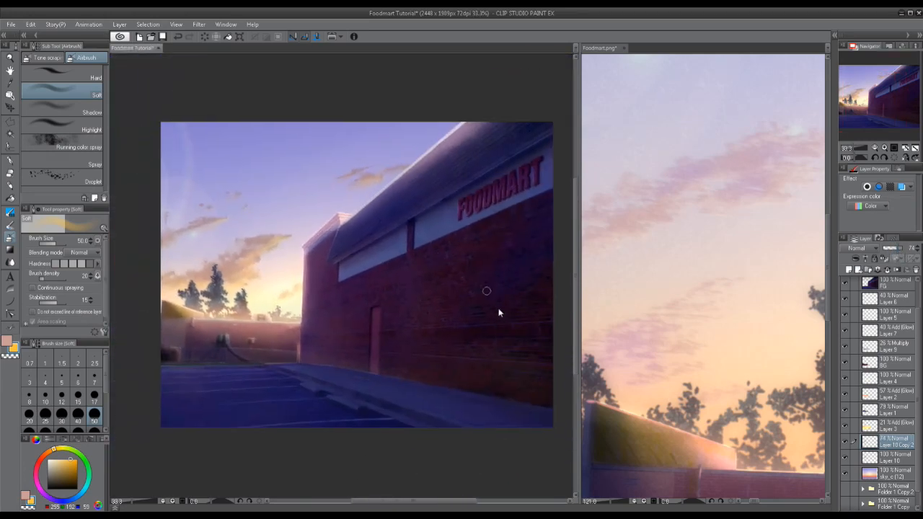
pyautogui.moveTo(486, 359); pyautogui.dragTo(463, 358)
pyautogui.scroll(2, 877, 297)
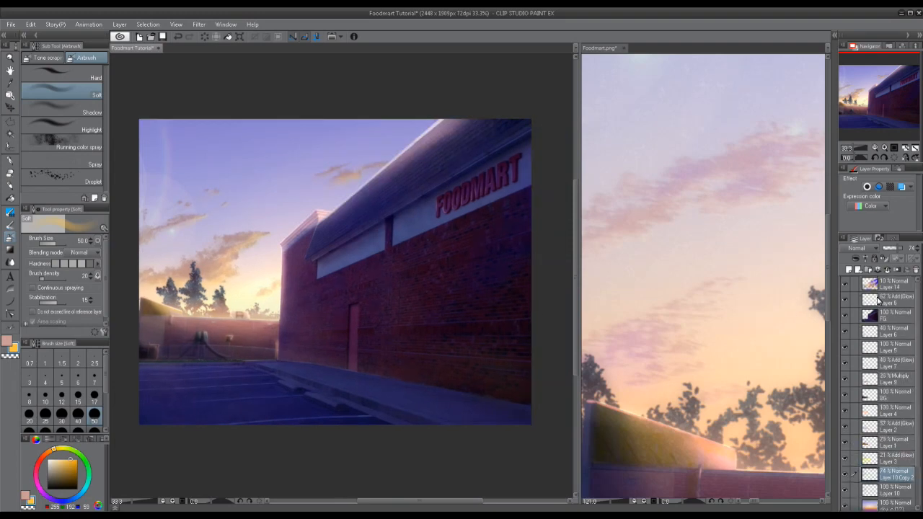
pyautogui.click(881, 287)
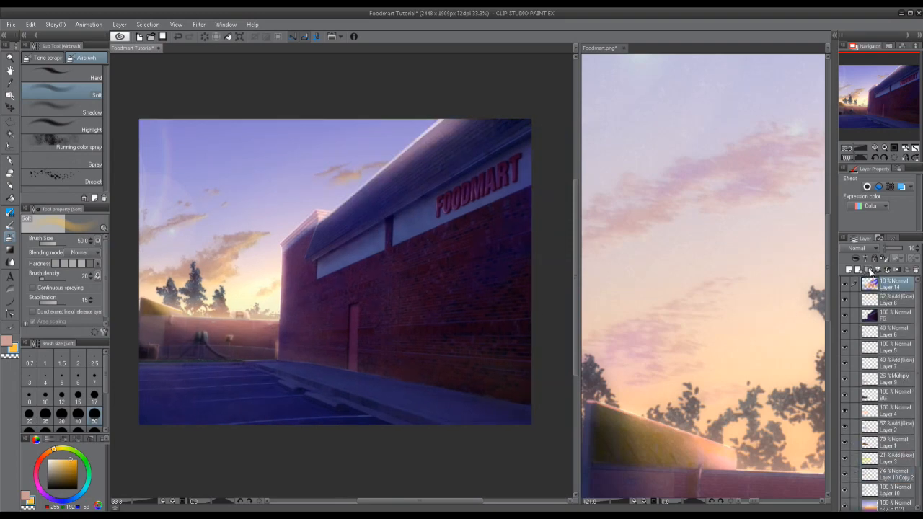
pyautogui.click(624, 48)
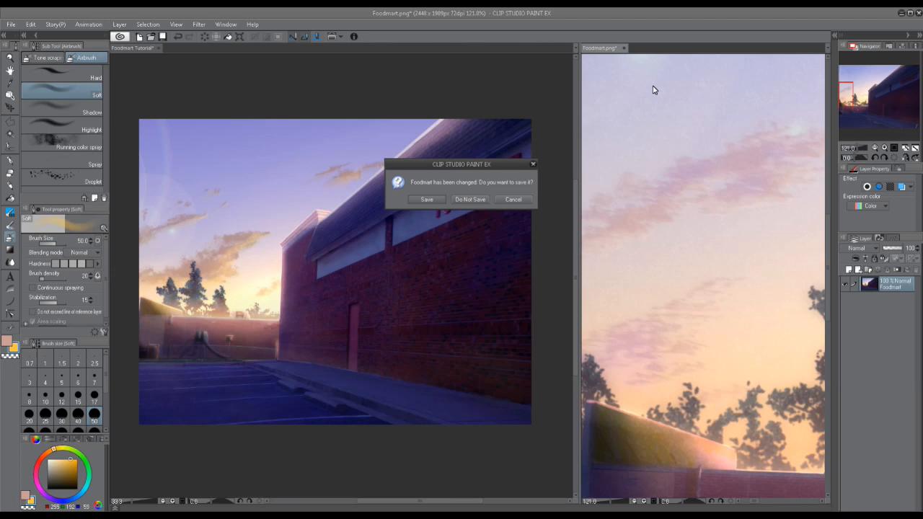
pyautogui.click(467, 202)
# Step: Create a layer folder above Layer 14 and name it All
pyautogui.scroll(1, 680, 235)
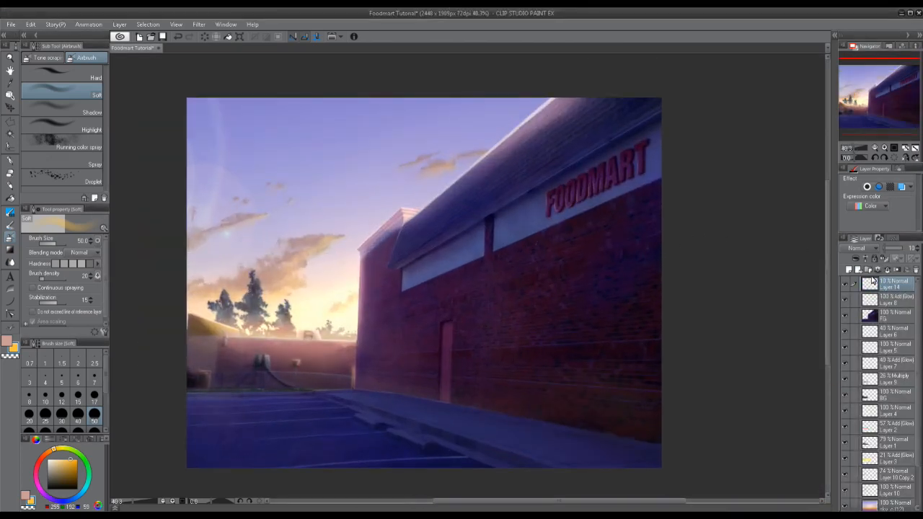
pyautogui.click(868, 271)
pyautogui.doubleClick(893, 287)
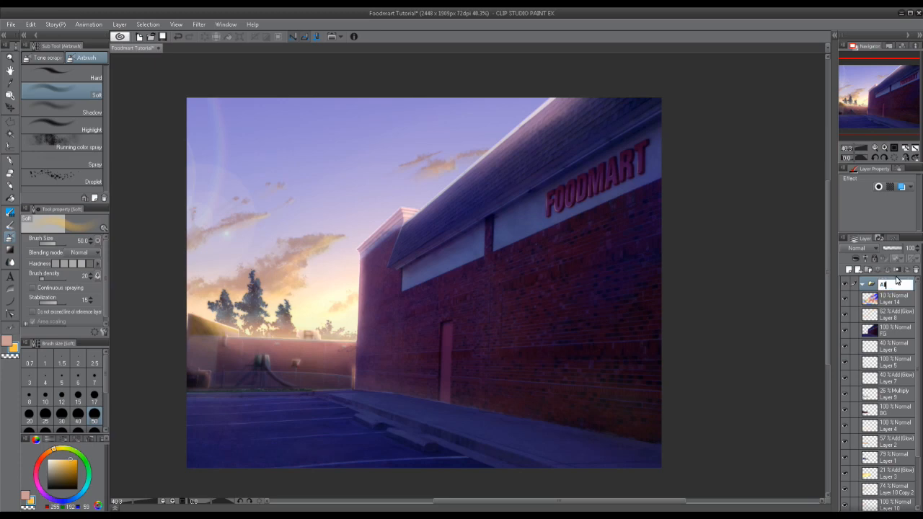
pyautogui.press('Return')
# Step: Move every layer from Layer 14 down to sky_c (12) into the All folder and collapse the folder
pyautogui.click(894, 304)
pyautogui.moveTo(916, 307); pyautogui.dragTo(914, 357)
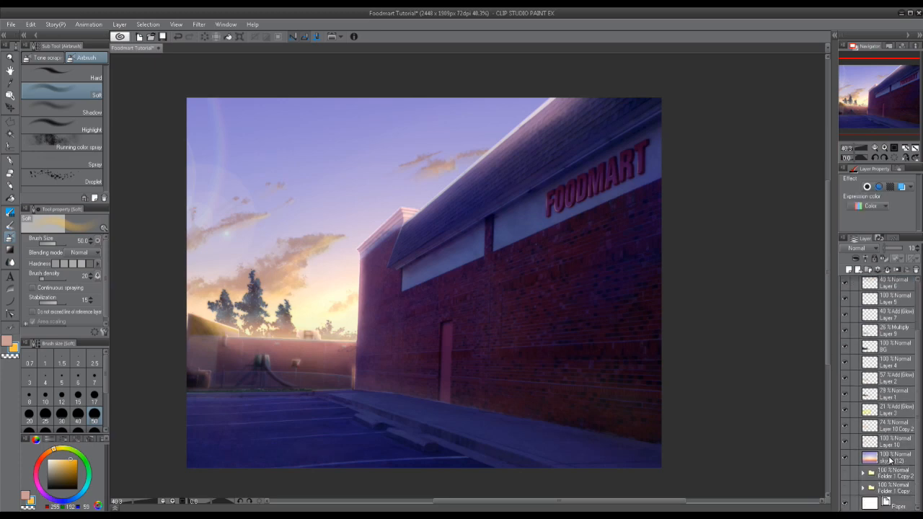
pyautogui.keyDown('shift'); pyautogui.click(891, 459); pyautogui.keyUp('shift')
pyautogui.scroll(2, 890, 386)
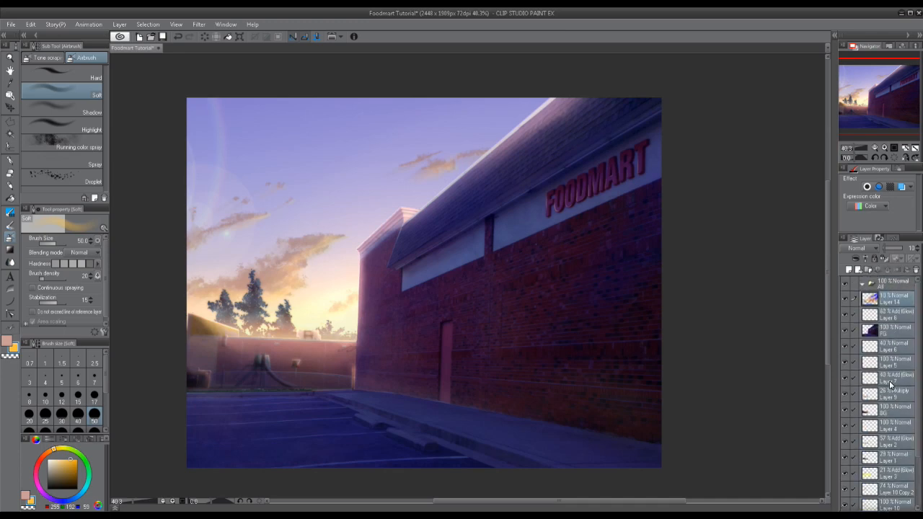
pyautogui.moveTo(884, 287); pyautogui.dragTo(882, 287)
pyautogui.click(863, 284)
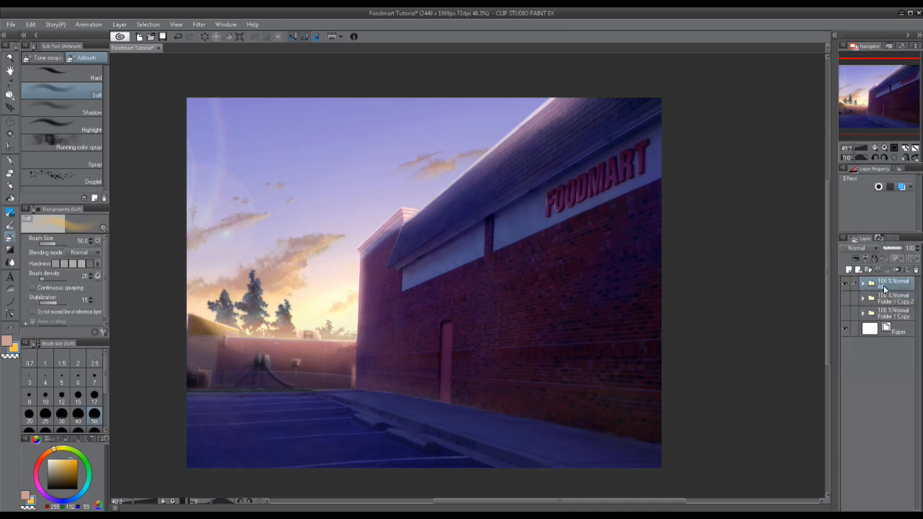
# Step: Duplicate the All folder as a backup, place the copy beneath the original and hide the copy
pyautogui.rightClick(883, 285)
pyautogui.press('Return')
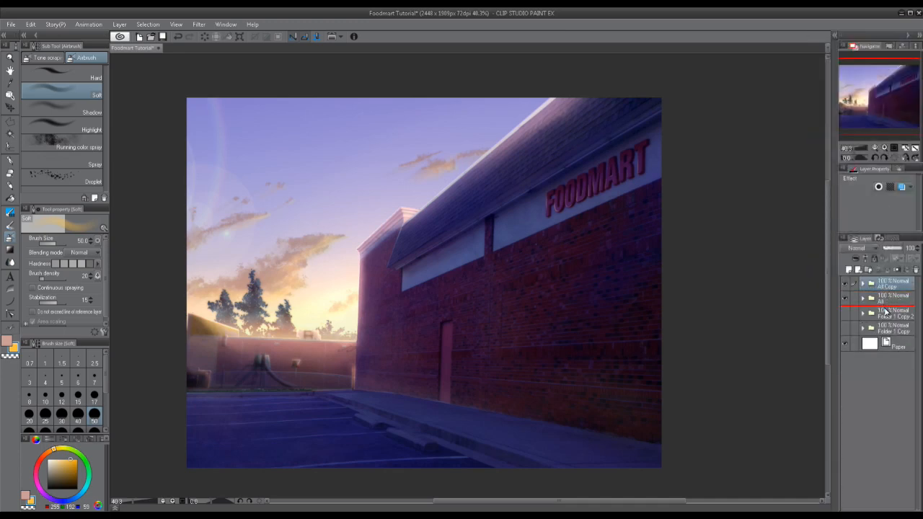
pyautogui.moveTo(884, 311); pyautogui.dragTo(879, 308)
pyautogui.click(845, 298)
# Step: Expand the All folder and hide the painted cloud layers Layer 10 and Layer 10 Copy 2
pyautogui.click(863, 284)
pyautogui.scroll(-3, 862, 378)
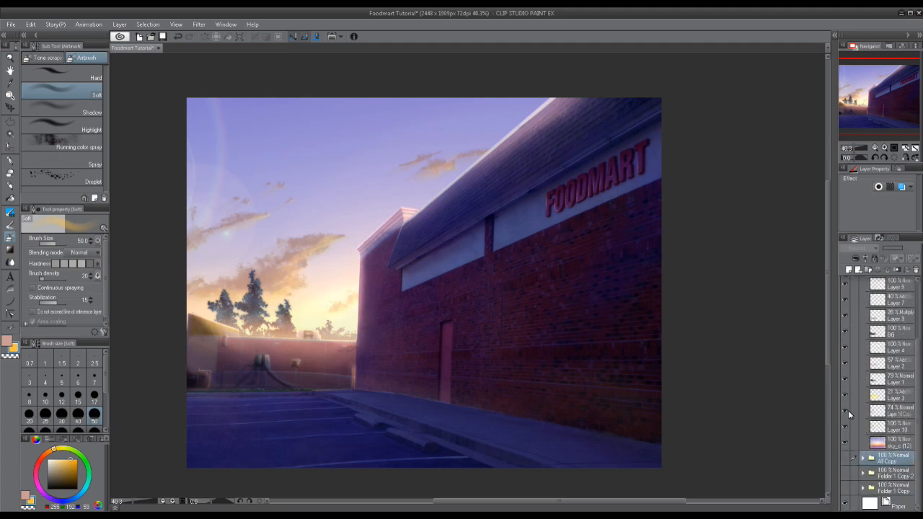
pyautogui.click(845, 410)
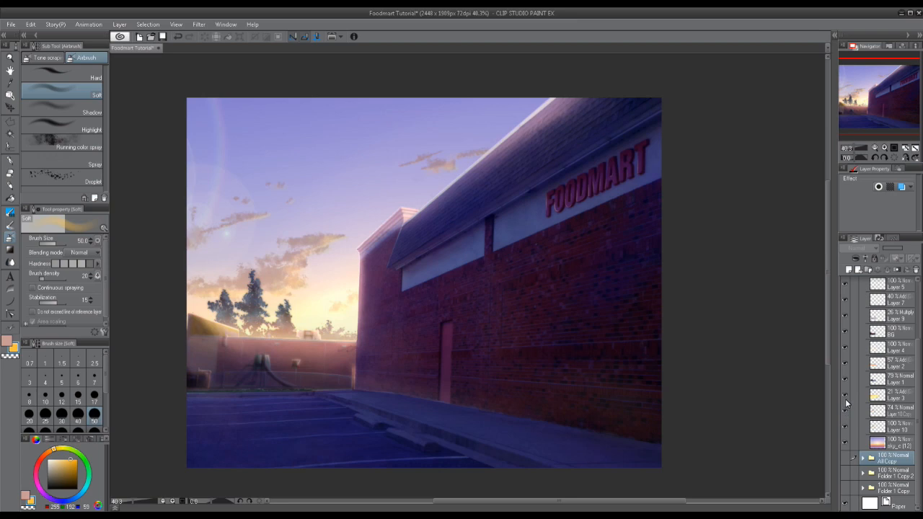
pyautogui.click(845, 401)
pyautogui.click(845, 411)
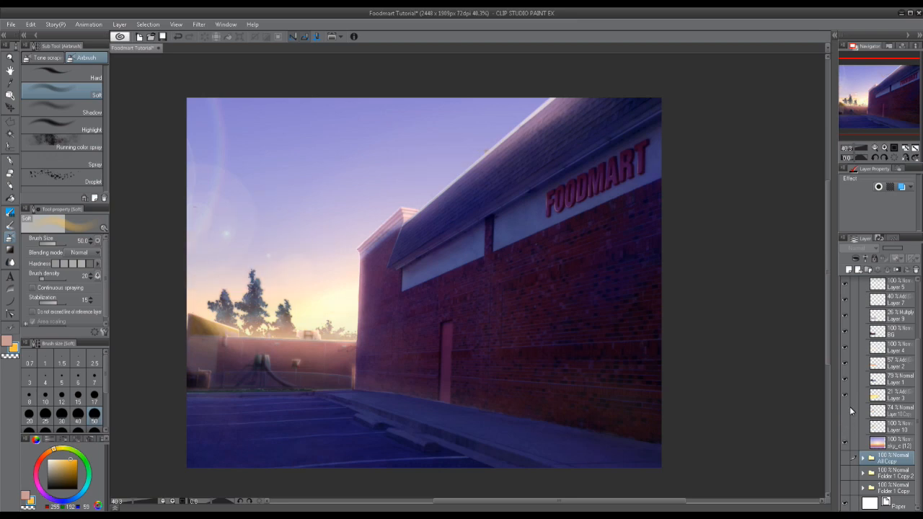
# Step: Add the sky_d (26) image material from the extra folder to the canvas and place its layer above sky_c (12)
pyautogui.click(835, 35)
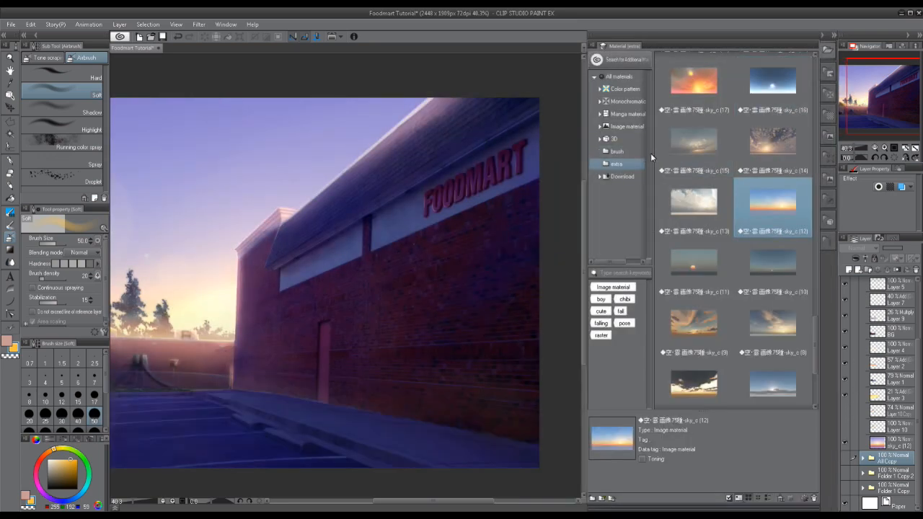
pyautogui.scroll(-3, 815, 343)
pyautogui.moveTo(815, 357); pyautogui.dragTo(793, 148)
pyautogui.click(693, 321)
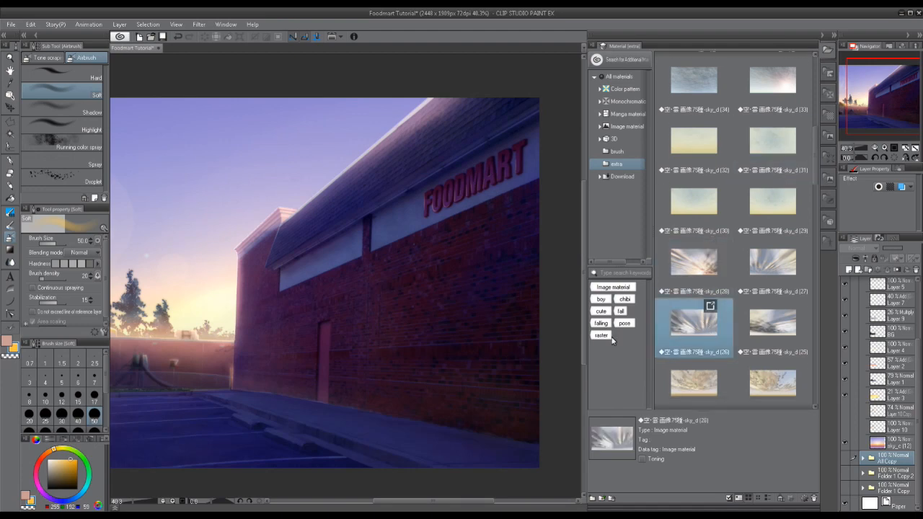
pyautogui.moveTo(355, 288); pyautogui.dragTo(344, 327)
pyautogui.moveTo(423, 310); pyautogui.dragTo(558, 322)
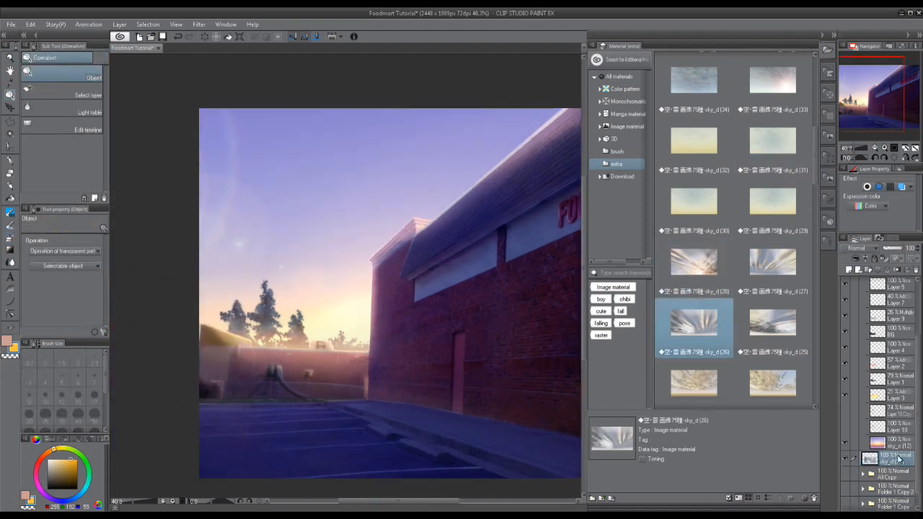
pyautogui.moveTo(901, 435); pyautogui.dragTo(898, 434)
# Step: Scale the sky_d (26) image to 169% and rotate it -21.2 degrees so its streaked clouds cover the sky
pyautogui.scroll(-1, 348, 292)
pyautogui.moveTo(310, 294); pyautogui.dragTo(224, 322)
pyautogui.hotkey('ctrl', 't')
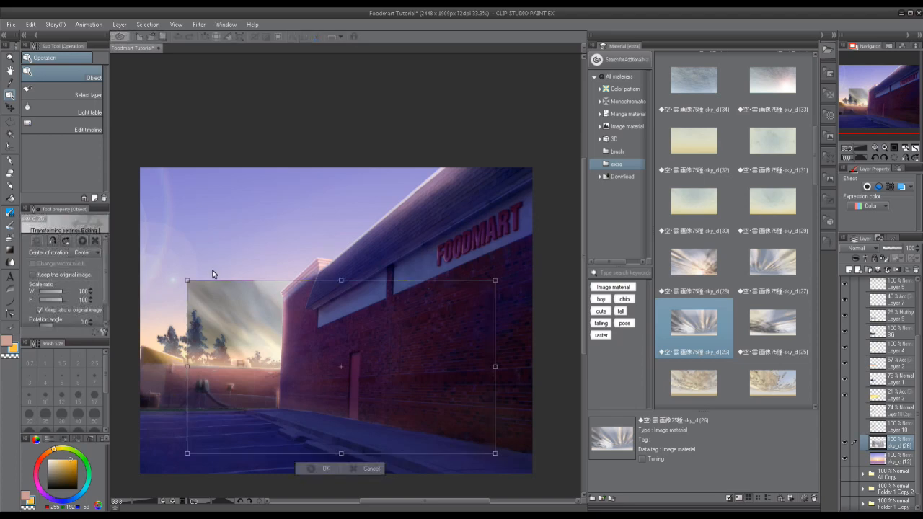
pyautogui.moveTo(188, 286); pyautogui.dragTo(3, 180)
pyautogui.moveTo(496, 179); pyautogui.dragTo(247, 214)
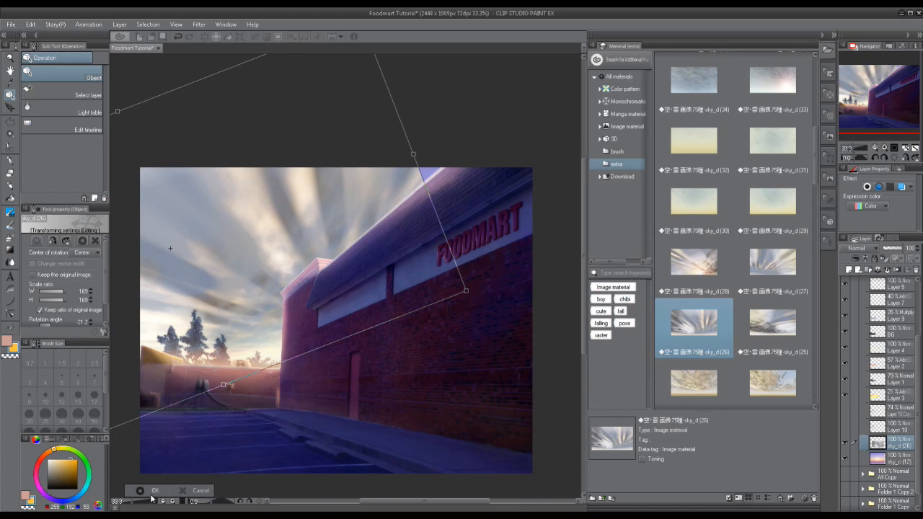
pyautogui.press('Return')
# Step: Try the sky_d (26) clouds in Multiply mode at reduced opacity, and remove their layer from the All folder
pyautogui.click(860, 248)
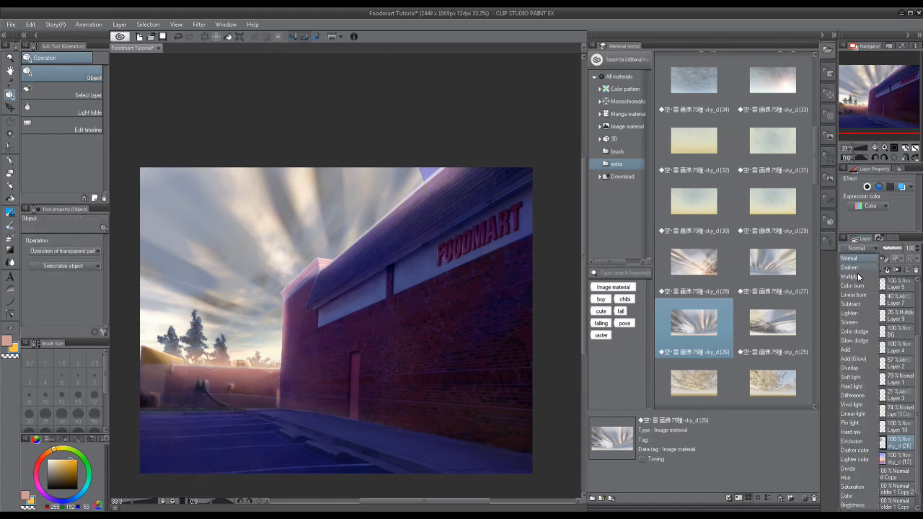
pyautogui.click(862, 277)
pyautogui.click(888, 250)
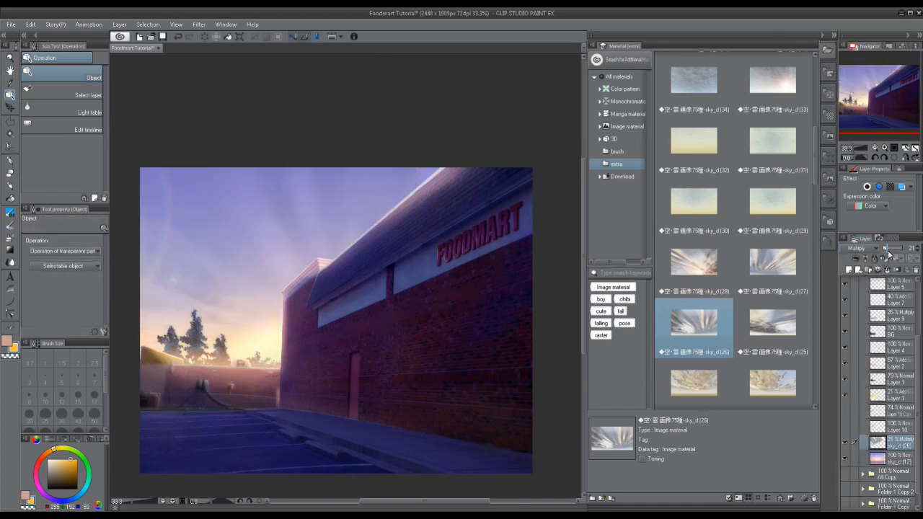
pyautogui.click(892, 249)
pyautogui.click(868, 248)
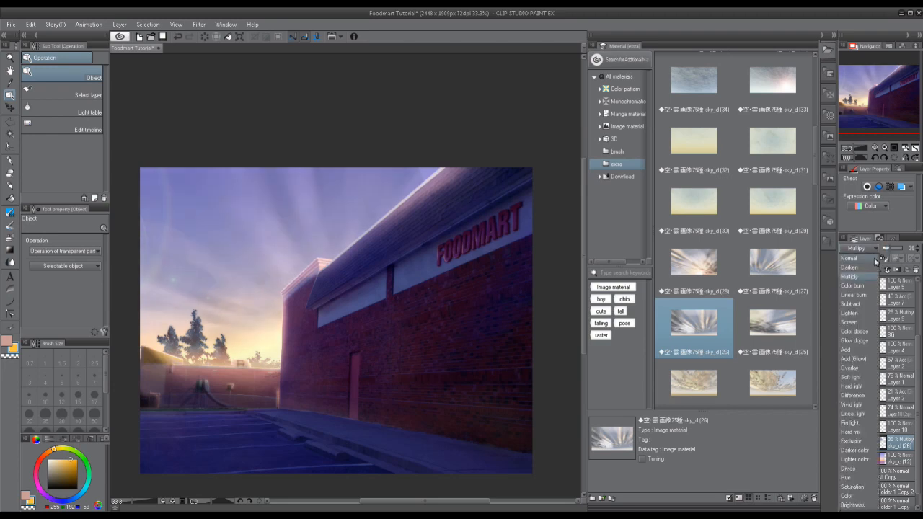
pyautogui.click(869, 259)
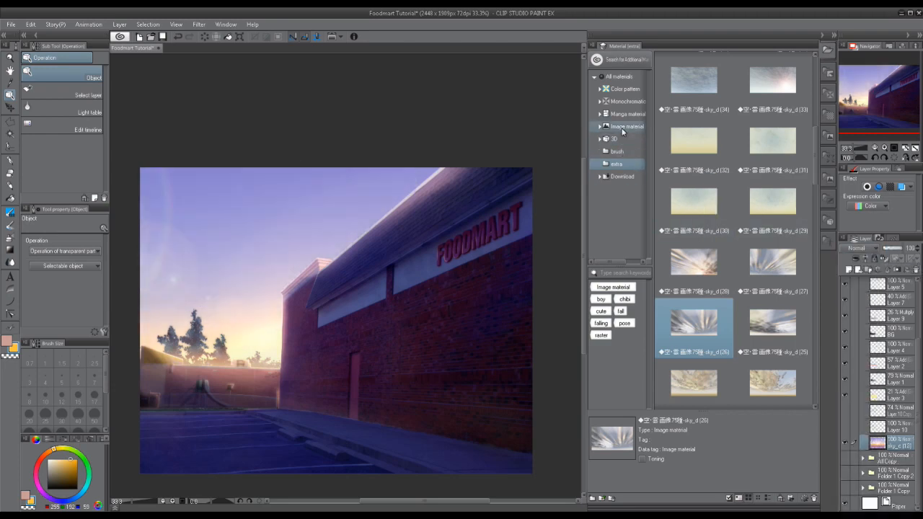
# Step: Add the Blue sky 02_with distant view background material above the sky_c (12) layer, scaling it to 66% over the sky
pyautogui.click(599, 88)
pyautogui.click(627, 126)
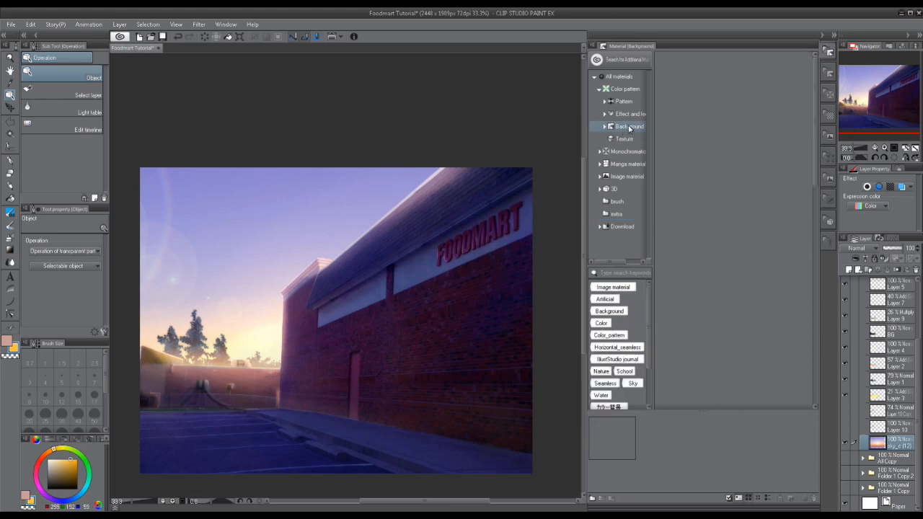
pyautogui.moveTo(815, 97); pyautogui.dragTo(808, 330)
pyautogui.click(772, 209)
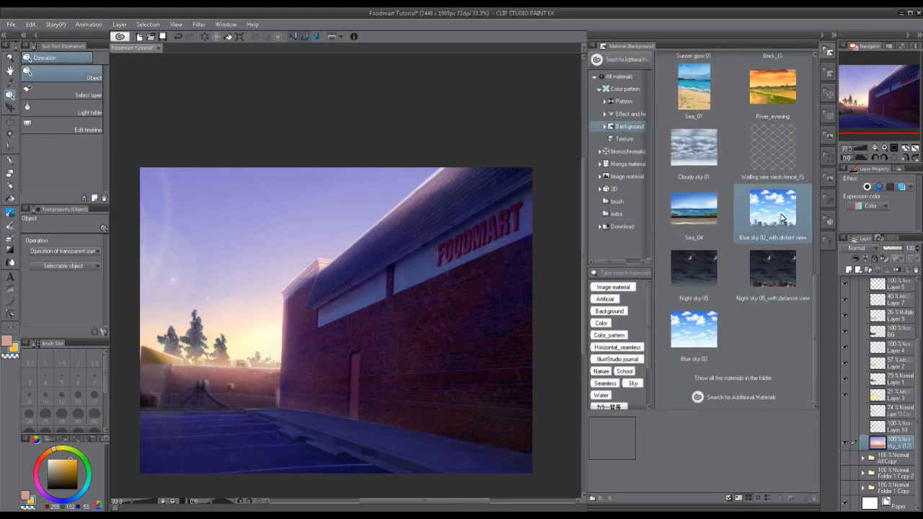
pyautogui.moveTo(773, 209); pyautogui.dragTo(393, 304)
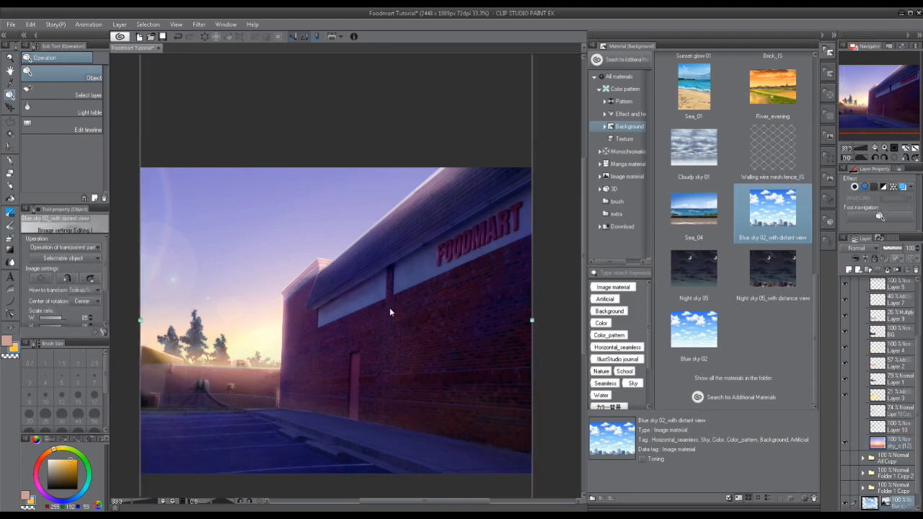
pyautogui.moveTo(889, 440); pyautogui.dragTo(890, 437)
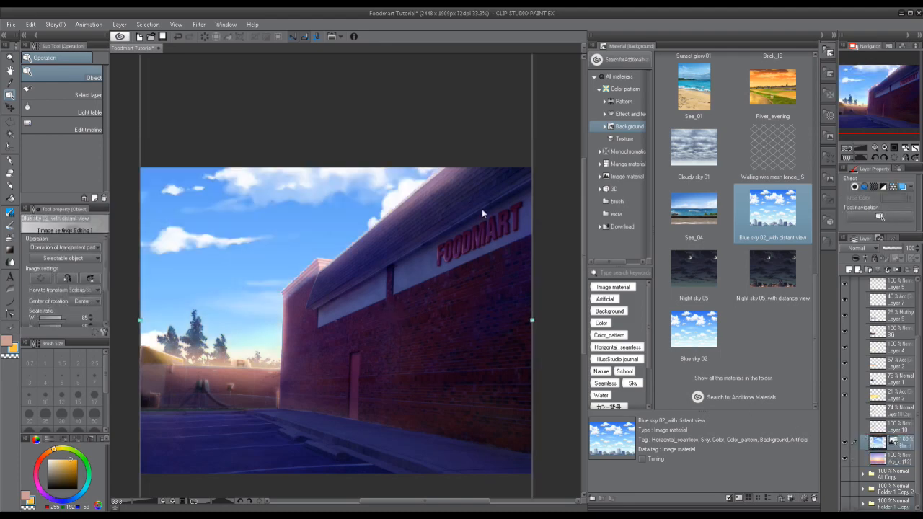
pyautogui.moveTo(428, 173); pyautogui.dragTo(271, 238)
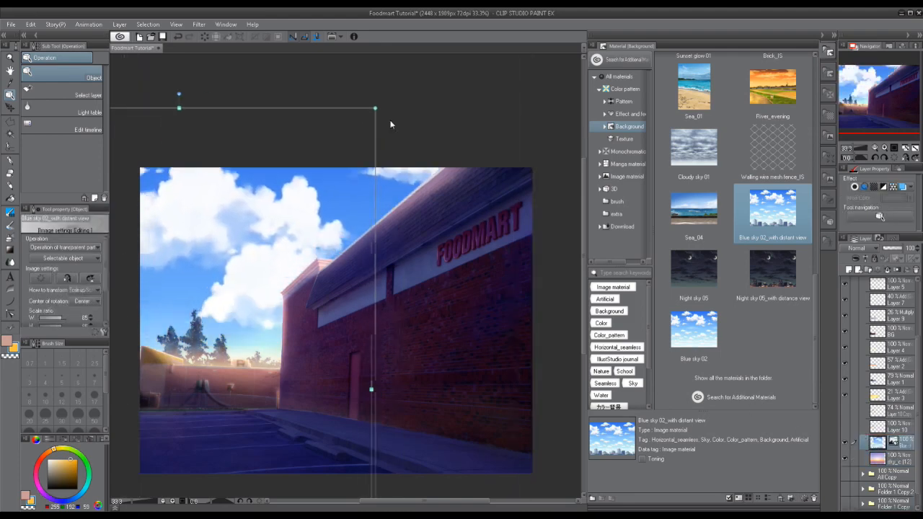
pyautogui.moveTo(377, 109); pyautogui.dragTo(278, 154)
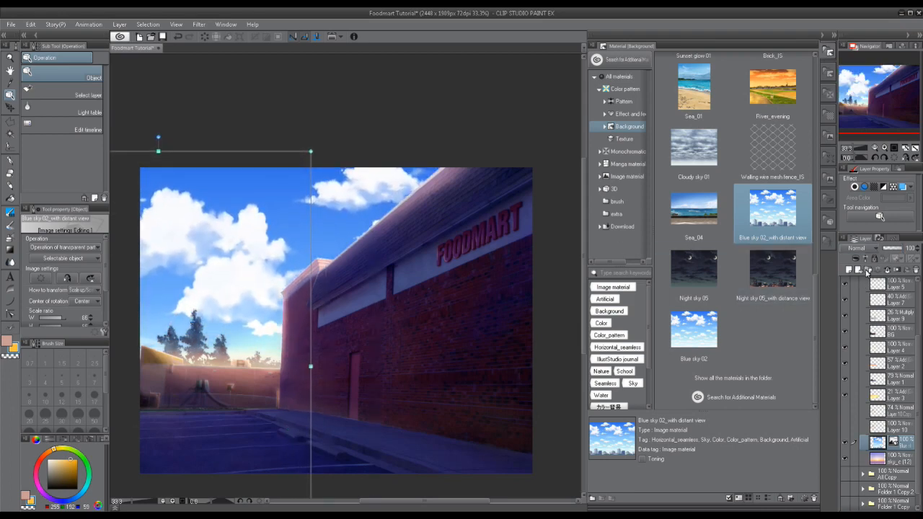
# Step: Try Multiply and Overlay blending on the blue sky layer, and delete that layer
pyautogui.click(858, 248)
pyautogui.click(864, 285)
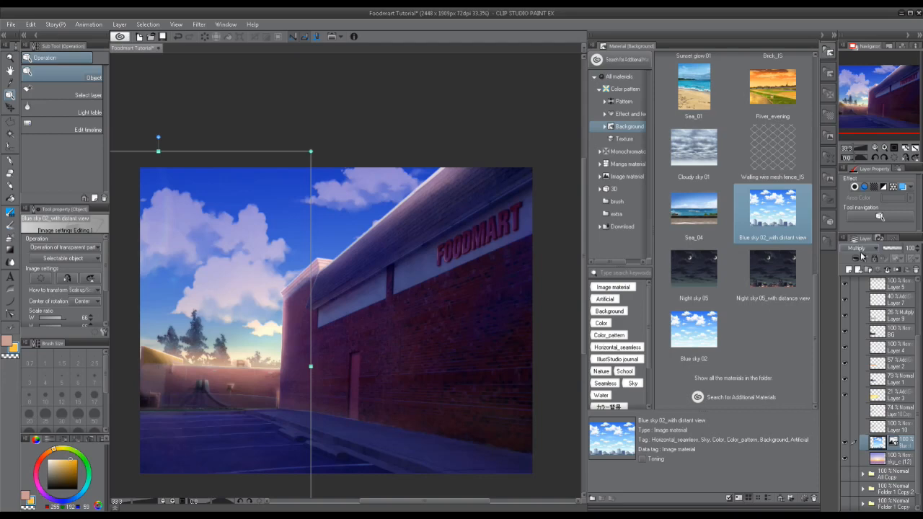
pyautogui.click(859, 249)
pyautogui.click(853, 370)
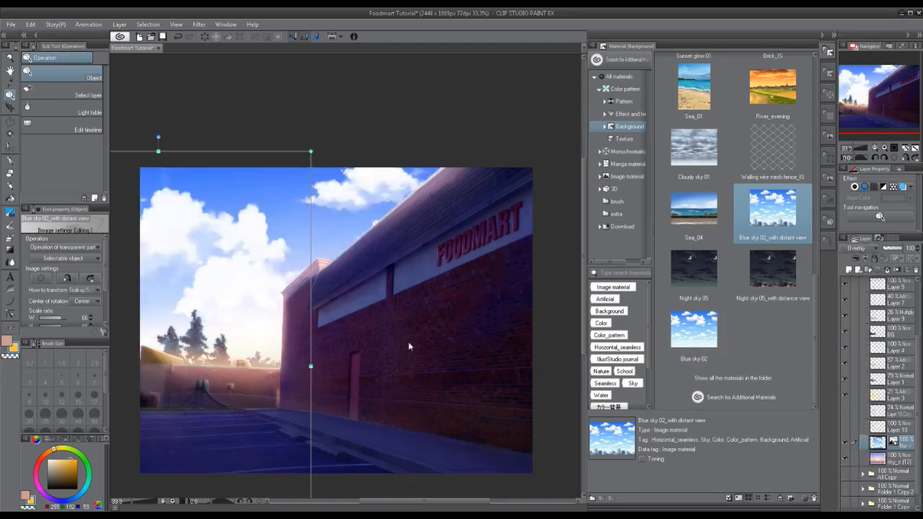
pyautogui.moveTo(408, 346); pyautogui.dragTo(473, 309)
pyautogui.click(875, 249)
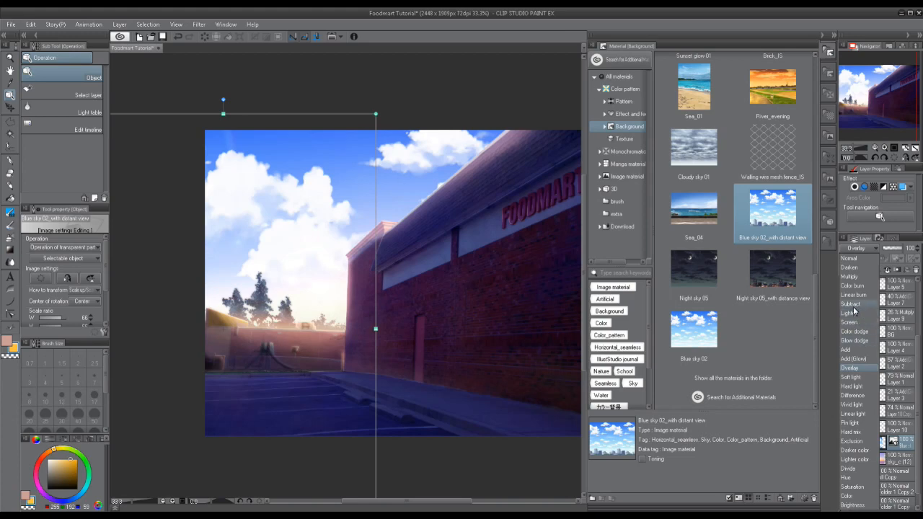
pyautogui.click(849, 277)
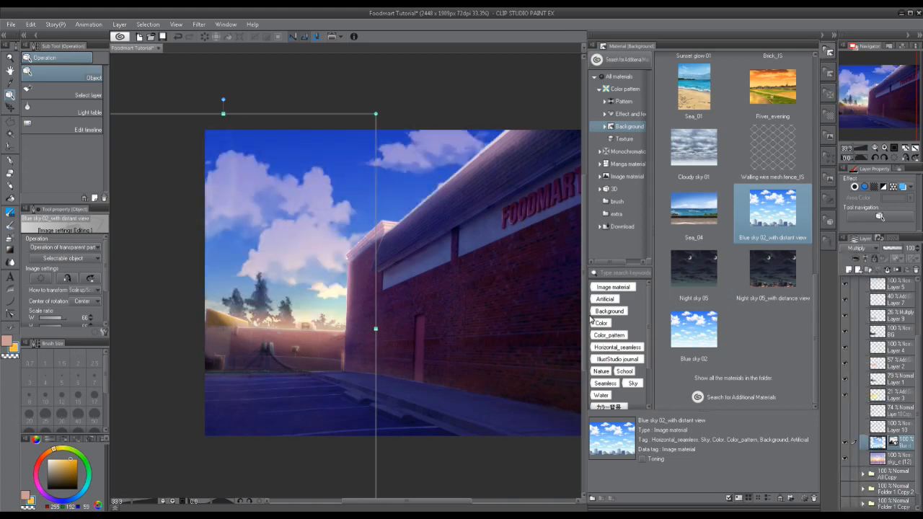
pyautogui.click(917, 272)
# Step: Add the Cloudy sky 01 background material above the sky_c (12) layer and set its blending mode to Multiply
pyautogui.moveTo(693, 151); pyautogui.dragTo(375, 276)
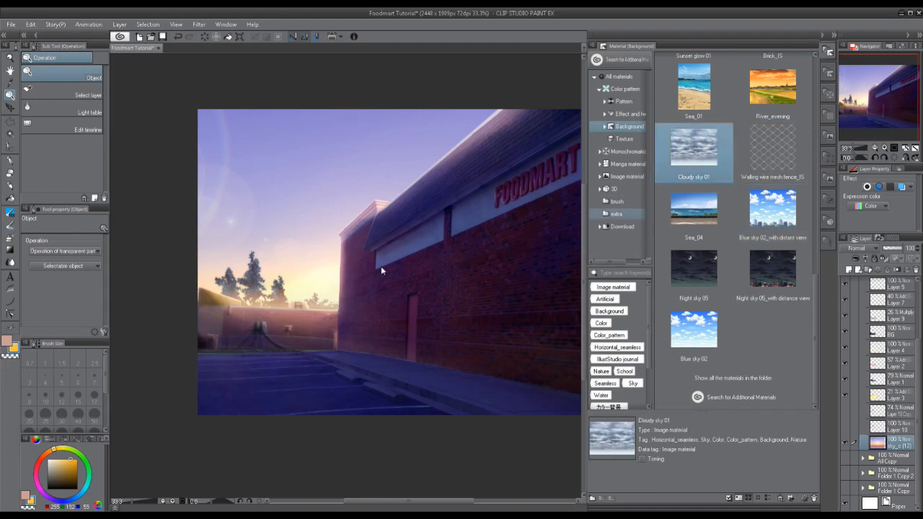
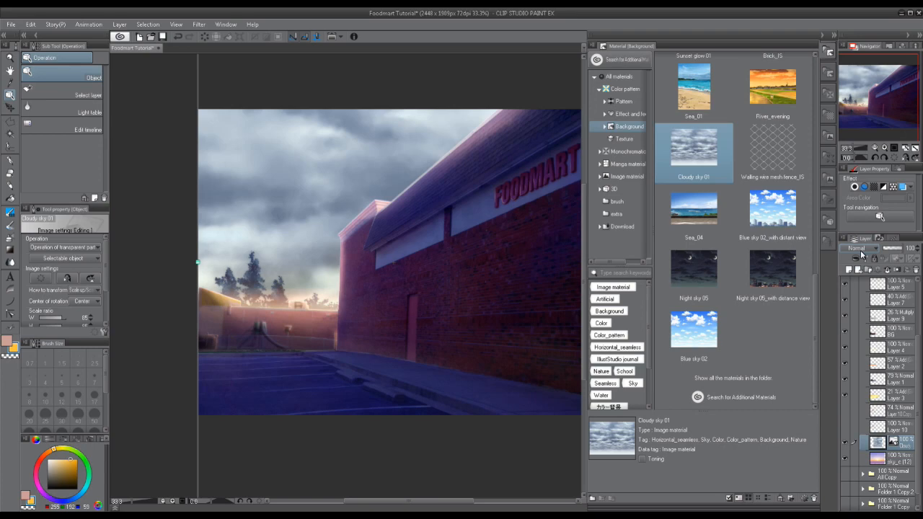
pyautogui.click(862, 250)
pyautogui.click(856, 278)
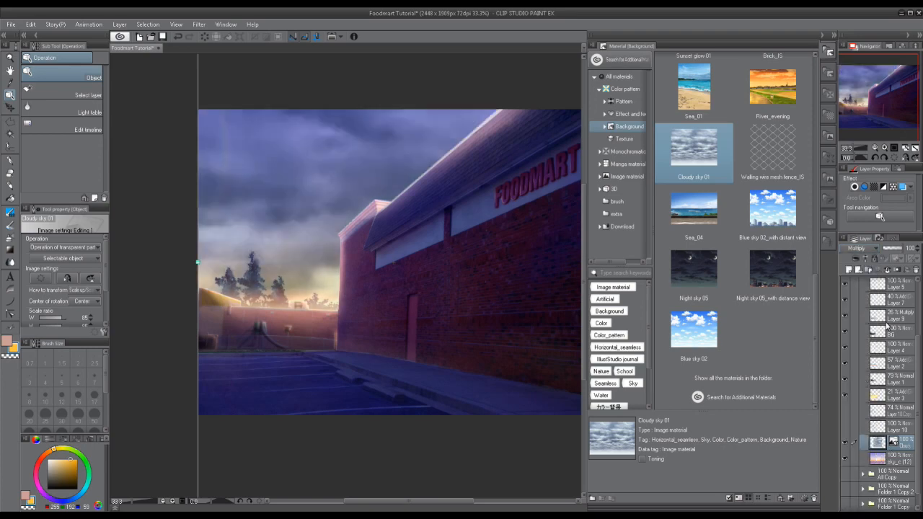
# Step: Inspect the cloudy sky blend around the roofline and the distant trees, and delete the Cloudy sky 01 layer
pyautogui.moveTo(425, 323); pyautogui.dragTo(498, 328)
pyautogui.moveTo(488, 278); pyautogui.dragTo(460, 248)
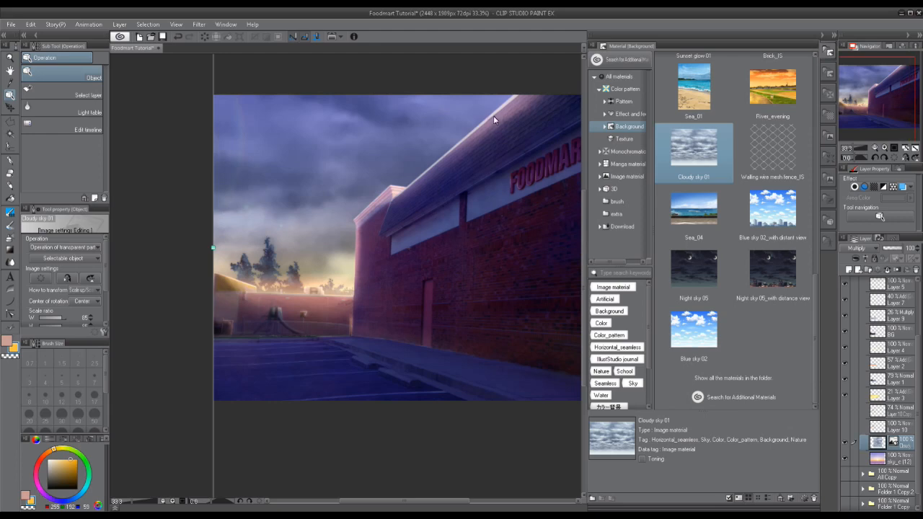
pyautogui.scroll(2, 491, 125)
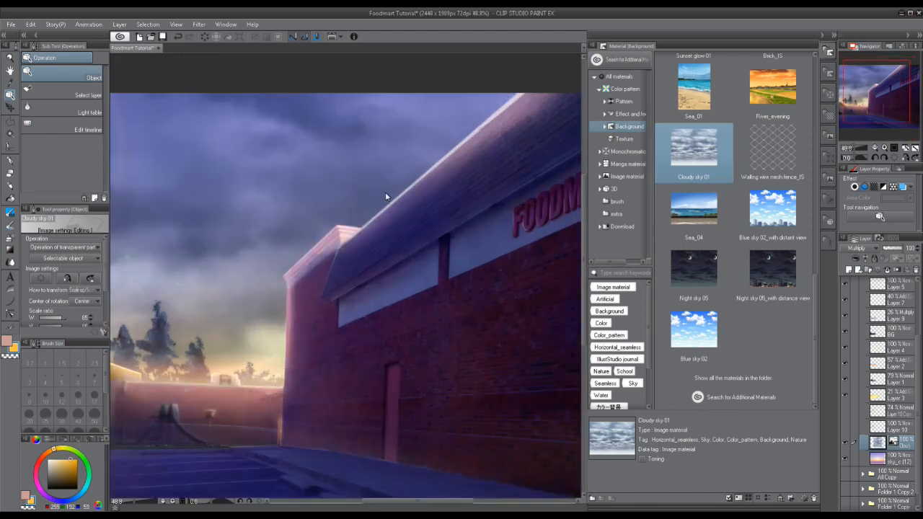
pyautogui.scroll(-2, 295, 215)
pyautogui.moveTo(296, 233); pyautogui.dragTo(341, 185)
pyautogui.moveTo(446, 218); pyautogui.dragTo(480, 216)
pyautogui.scroll(4, 479, 216)
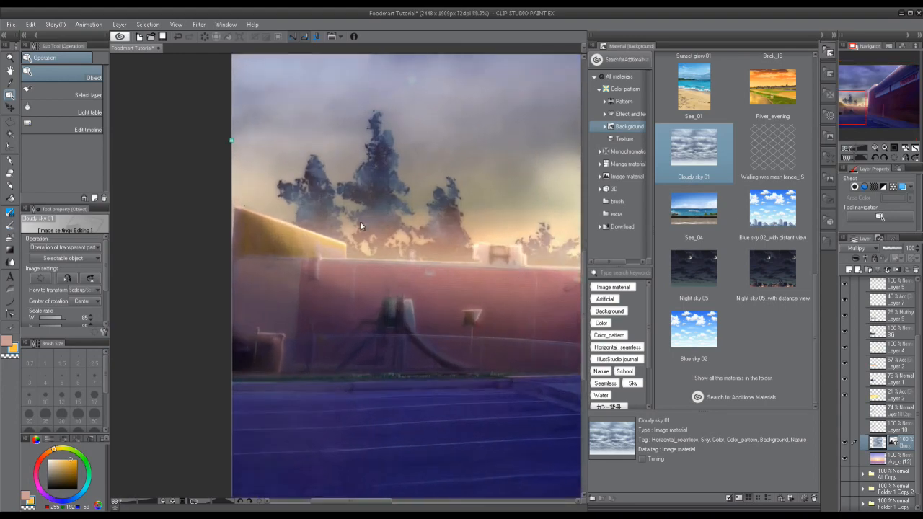
pyautogui.scroll(-4, 370, 235)
pyautogui.moveTo(455, 169); pyautogui.dragTo(299, 296)
pyautogui.click(914, 269)
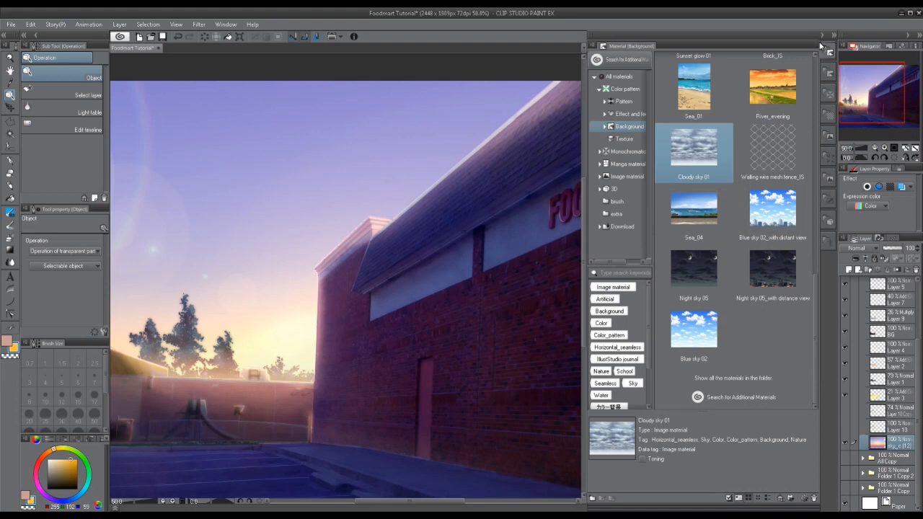
# Step: Collapse the All folder and merge it into a single layer
pyautogui.click(834, 35)
pyautogui.scroll(5, 877, 309)
pyautogui.click(863, 285)
pyautogui.rightClick(893, 286)
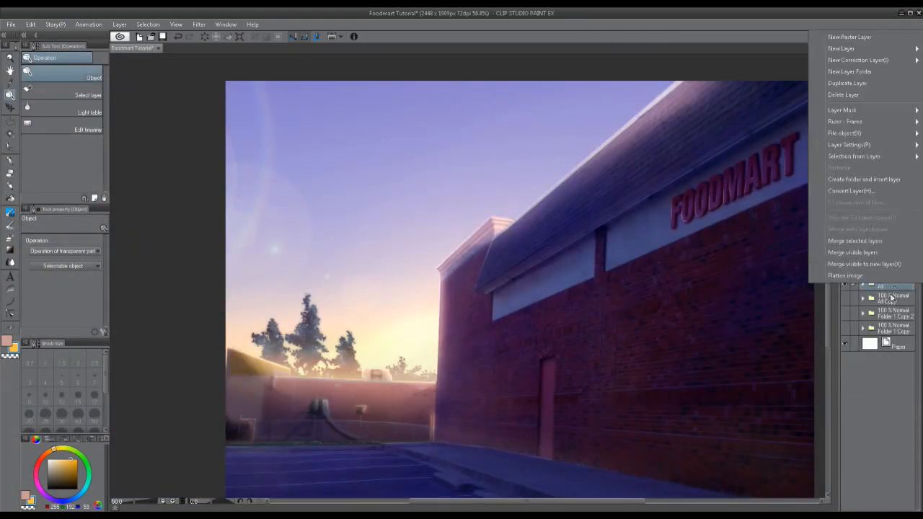
pyautogui.click(854, 243)
pyautogui.moveTo(640, 348); pyautogui.dragTo(568, 282)
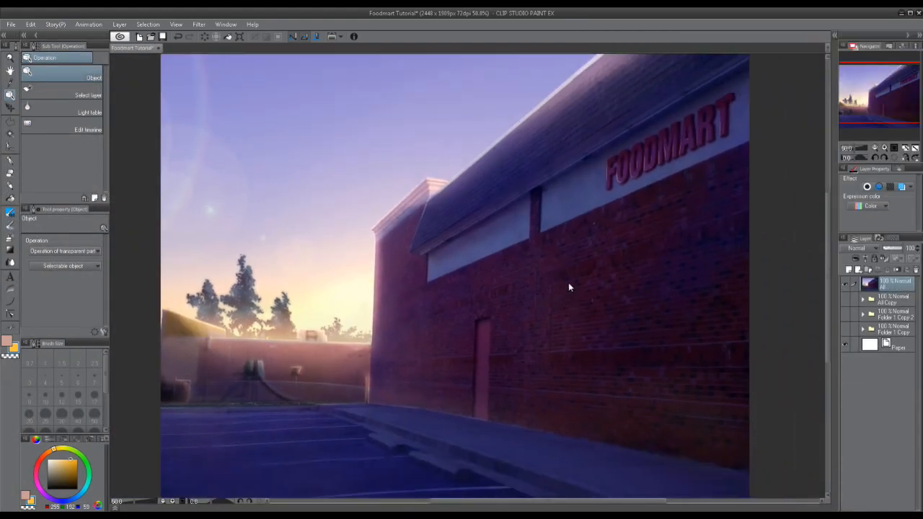
pyautogui.scroll(-1, 568, 282)
# Step: Duplicate the merged All layer and apply a Gaussian blur to the copy
pyautogui.click(30, 24)
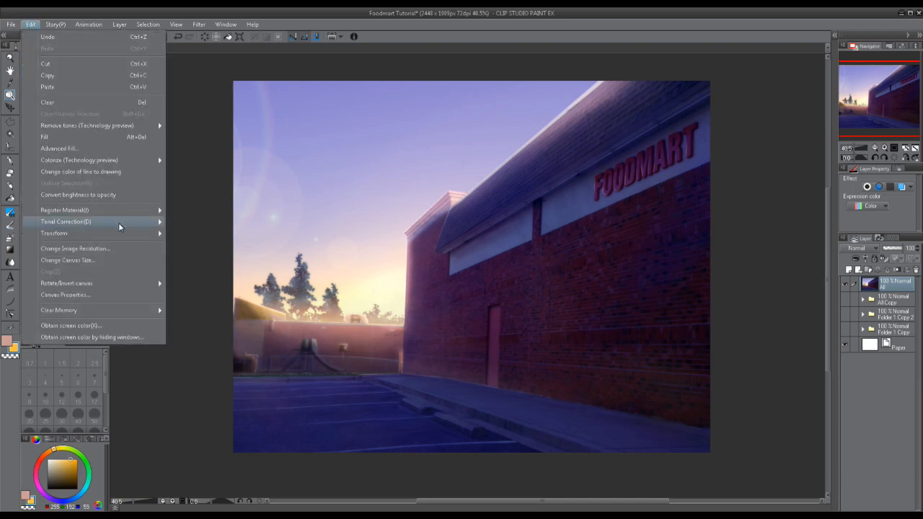
pyautogui.moveTo(119, 222)
pyautogui.click(877, 285)
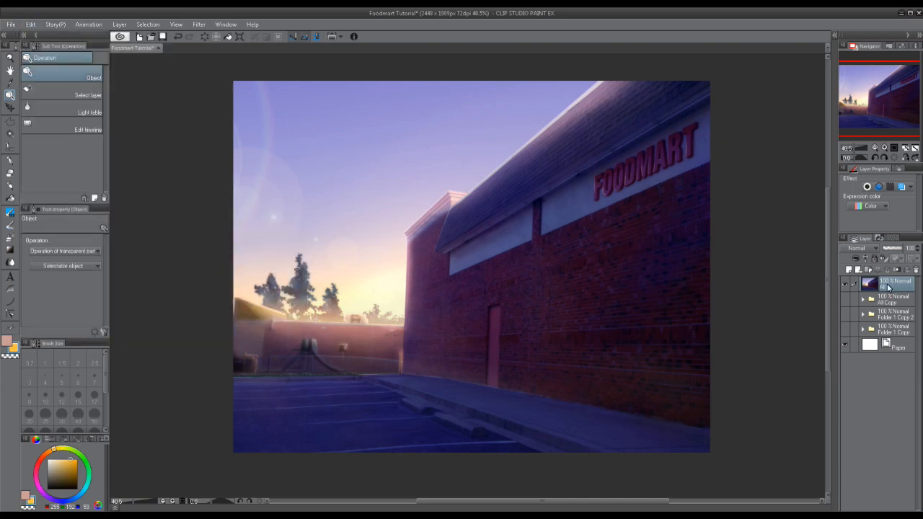
pyautogui.rightClick(886, 286)
pyautogui.press('Return')
pyautogui.click(199, 23)
pyautogui.moveTo(210, 33)
pyautogui.click(311, 63)
pyautogui.moveTo(587, 99); pyautogui.dragTo(593, 101)
pyautogui.click(813, 85)
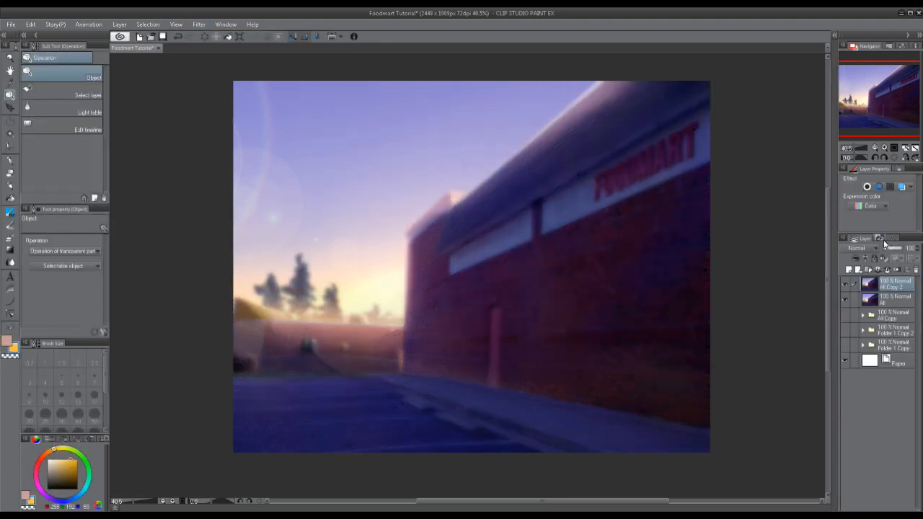
# Step: Undo the Gaussian blur, the layer duplication and the merge of the All folder
pyautogui.hotkey('ctrl', 'z')
pyautogui.hotkey('ctrl', 'z')
pyautogui.hotkey('ctrl', 'z')
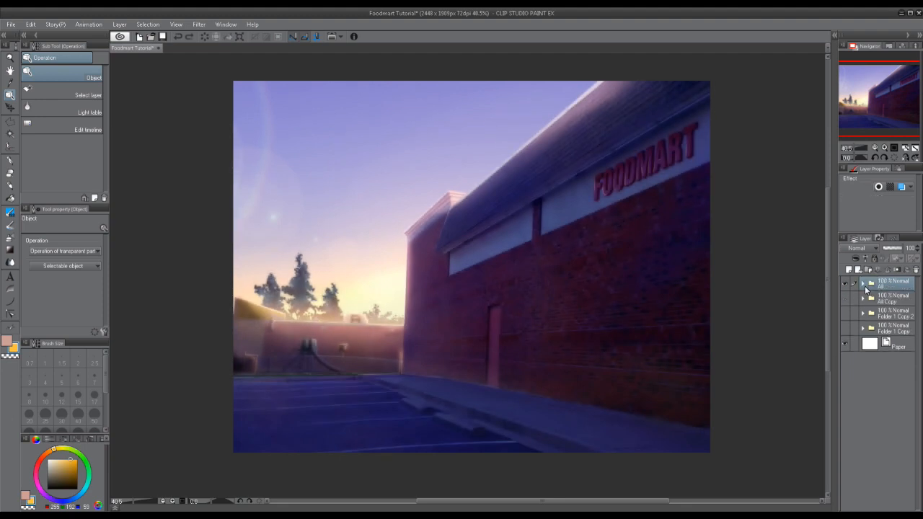
# Step: Show the painted cloud layers in the All folder again and merge the whole folder into a single layer
pyautogui.click(864, 286)
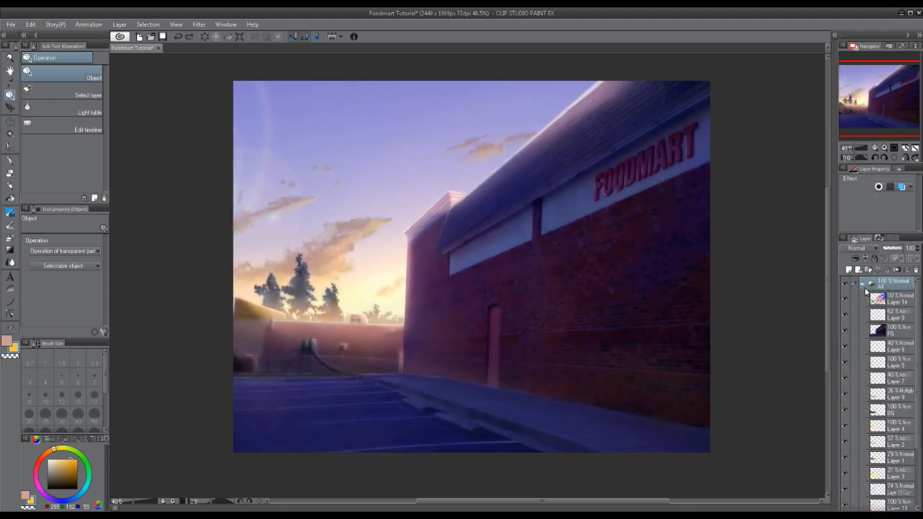
pyautogui.click(863, 285)
pyautogui.rightClick(869, 286)
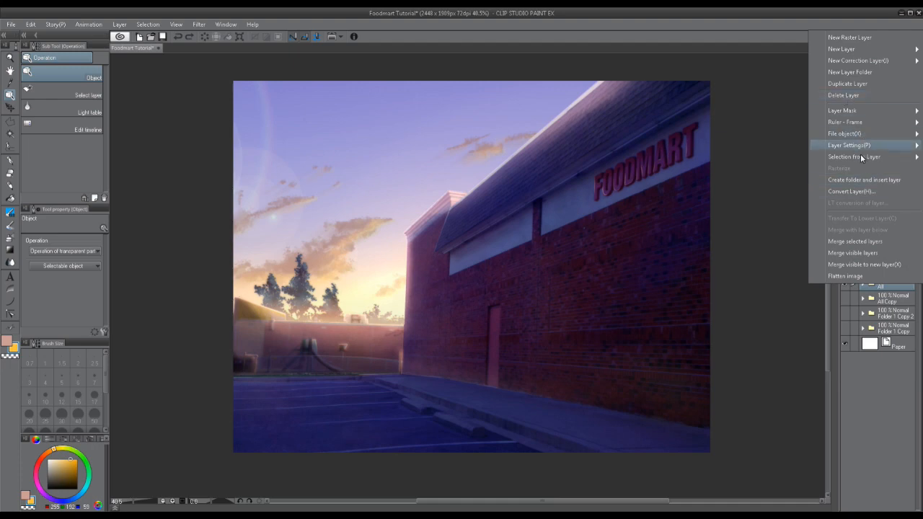
pyautogui.click(876, 244)
# Step: Duplicate the merged All layer and apply a Gaussian blur of 33.65 to the copy
pyautogui.rightClick(902, 281)
pyautogui.click(847, 82)
pyautogui.click(198, 24)
pyautogui.moveTo(216, 37)
pyautogui.click(317, 63)
pyautogui.click(586, 100)
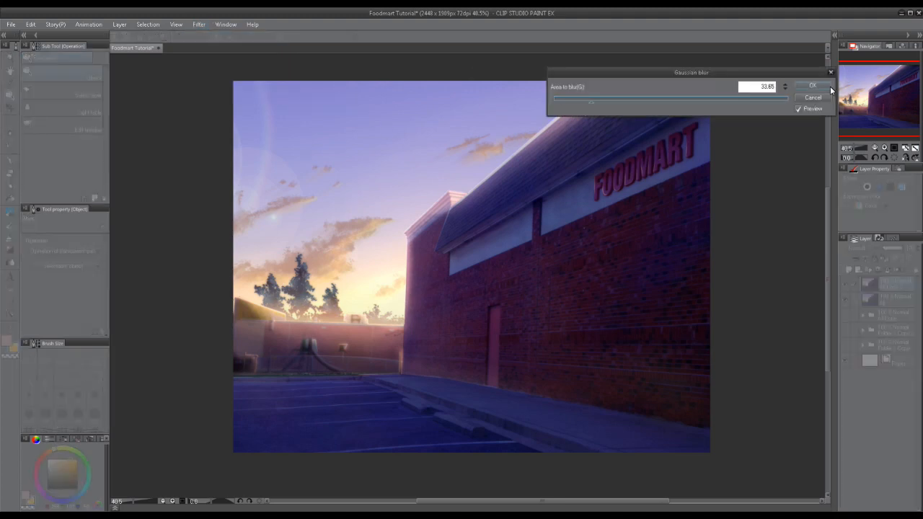
pyautogui.click(812, 85)
# Step: Set the blurred copy's opacity to 26% and toggle its visibility to compare the soft glow
pyautogui.moveTo(888, 249); pyautogui.dragTo(891, 250)
pyautogui.click(847, 286)
pyautogui.moveTo(591, 176); pyautogui.dragTo(586, 180)
# Step: Place the noise texture from the full materials library over the painting and enlarge its tile slightly
pyautogui.click(834, 35)
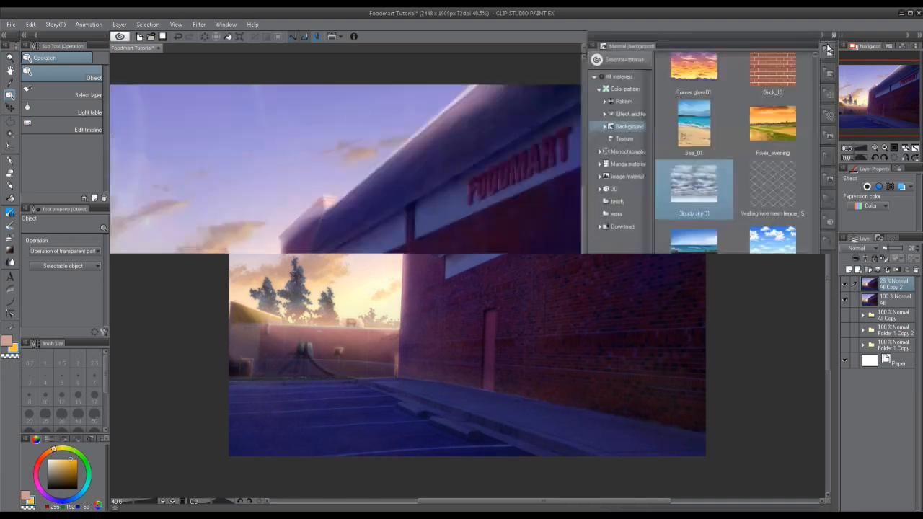
pyautogui.click(629, 77)
pyautogui.moveTo(816, 60); pyautogui.dragTo(813, 171)
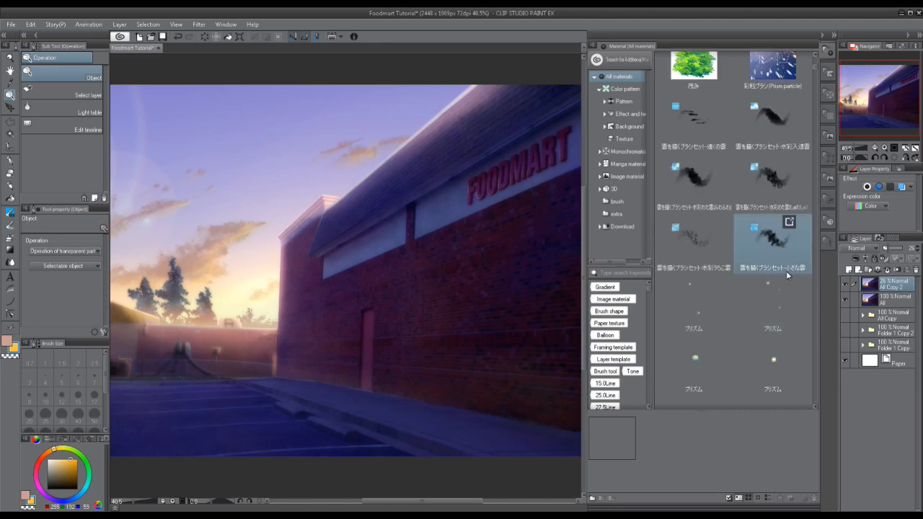
pyautogui.moveTo(693, 177); pyautogui.dragTo(330, 279)
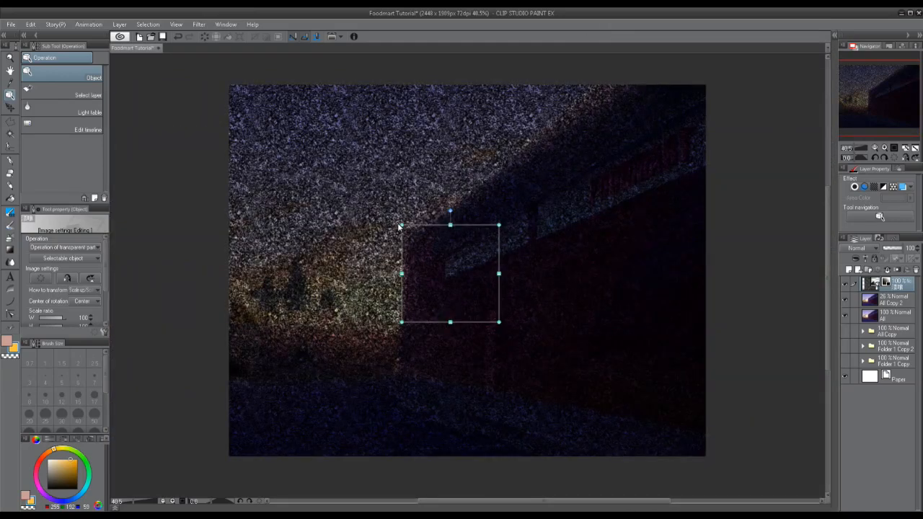
pyautogui.moveTo(401, 227)
pyautogui.mouseDown()
pyautogui.moveTo(112, 107)
pyautogui.moveTo(336, 229)
pyautogui.moveTo(393, 217)
pyautogui.mouseUp()
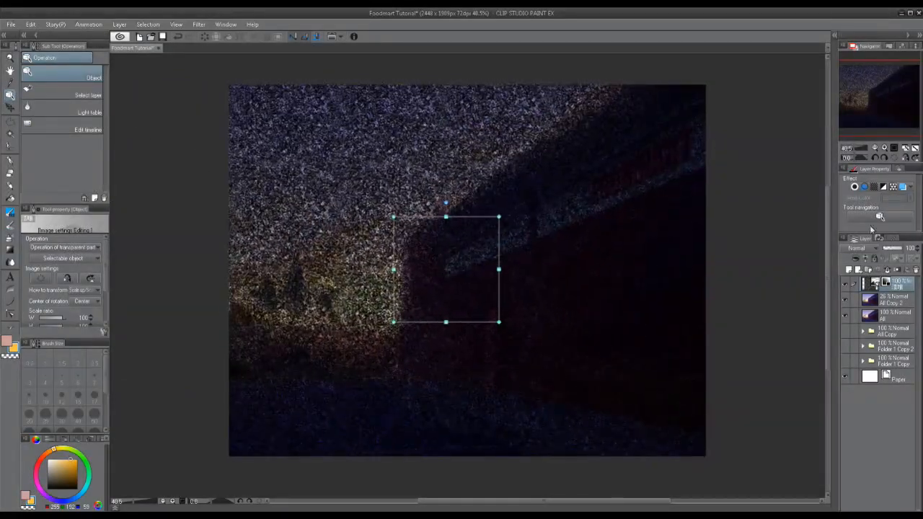
# Step: Rasterize the noise texture layer and set its expression color to Color
pyautogui.rightClick(900, 282)
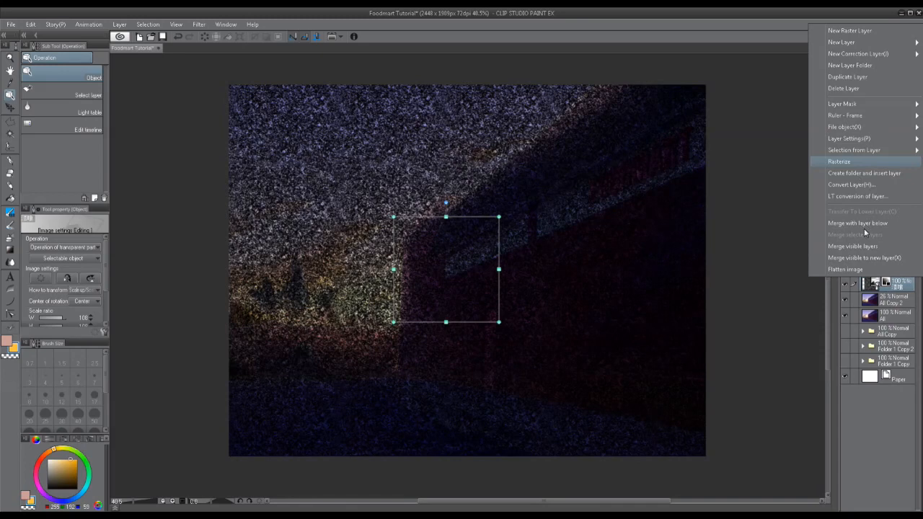
pyautogui.click(851, 160)
pyautogui.click(863, 248)
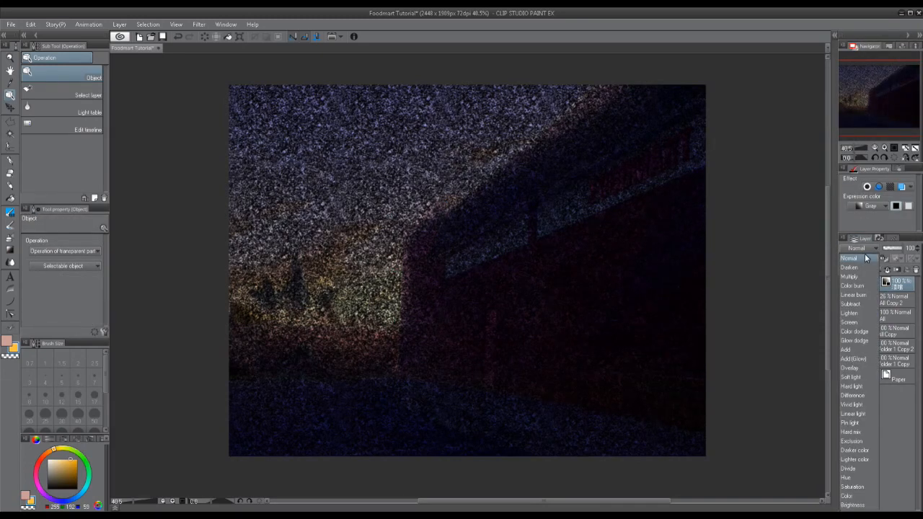
pyautogui.click(865, 256)
pyautogui.click(870, 217)
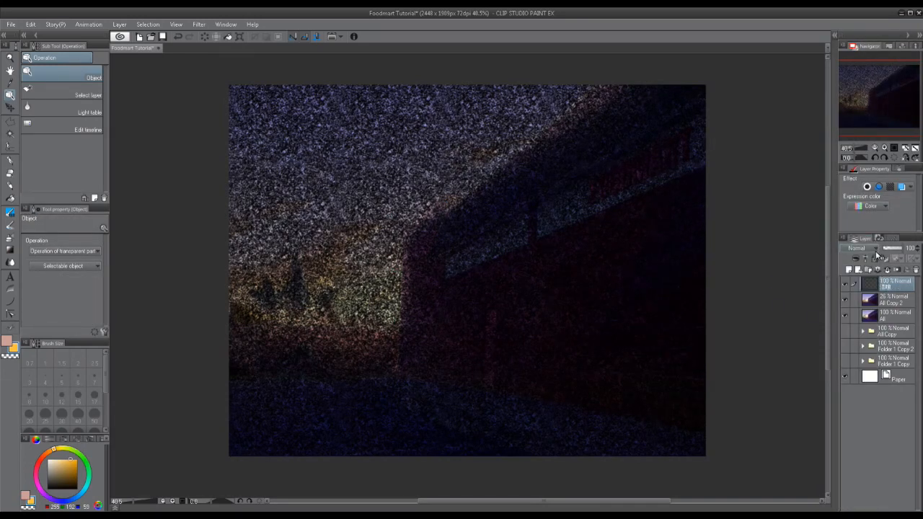
# Step: Try the Add (Glow) blending mode on the noise layer and toggle its visibility to compare
pyautogui.click(859, 248)
pyautogui.click(856, 357)
pyautogui.scroll(5, 516, 241)
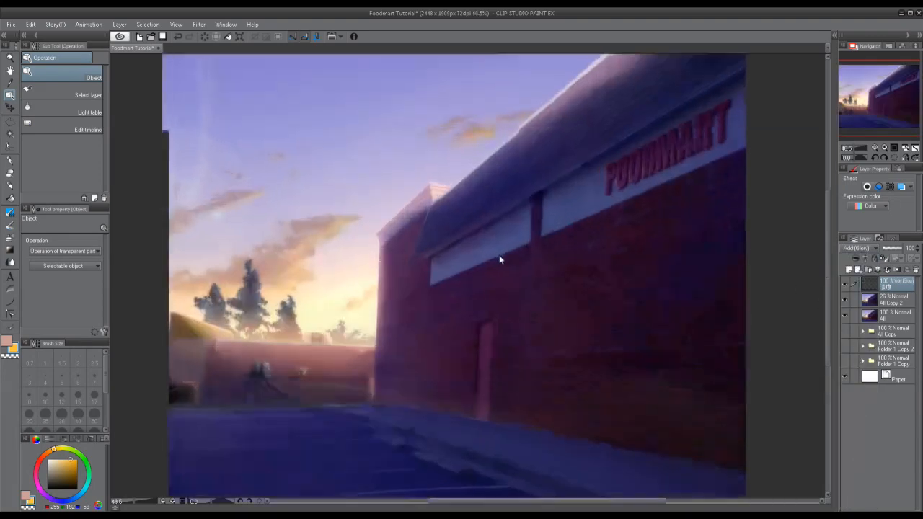
pyautogui.scroll(1, 503, 152)
pyautogui.moveTo(538, 210); pyautogui.dragTo(600, 253)
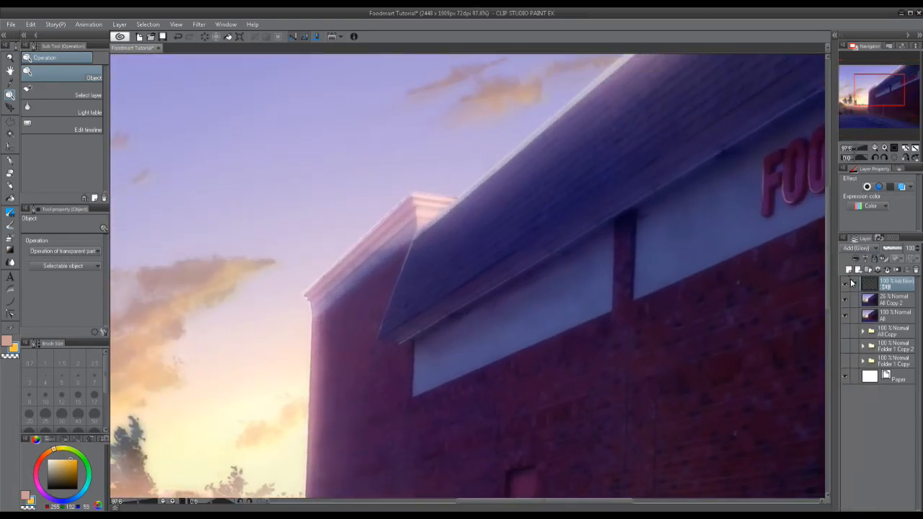
pyautogui.click(846, 285)
pyautogui.click(846, 285)
# Step: Set the noise layer to Overlay at 10% opacity and toggle its visibility to compare the grain
pyautogui.click(858, 248)
pyautogui.click(851, 368)
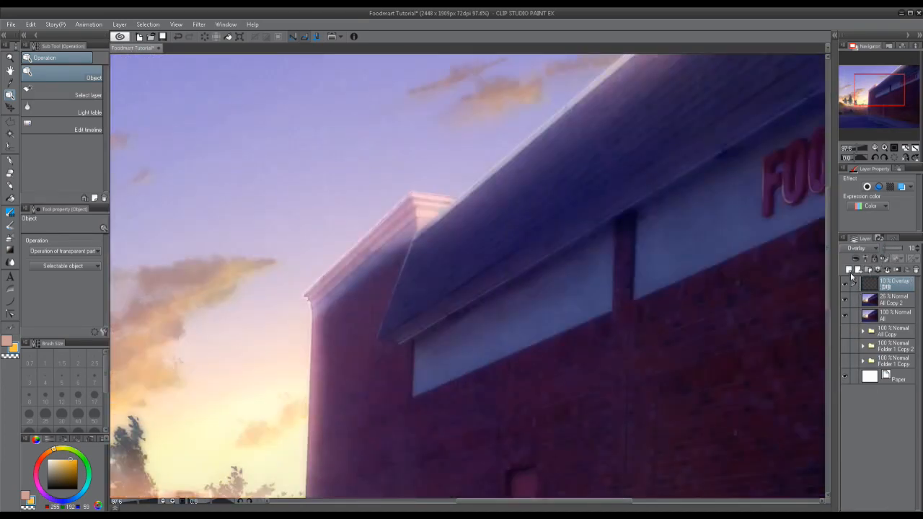
pyautogui.click(847, 286)
pyautogui.click(846, 287)
pyautogui.moveTo(382, 301); pyautogui.dragTo(372, 232)
pyautogui.scroll(-3, 373, 232)
pyautogui.moveTo(379, 272); pyautogui.dragTo(371, 296)
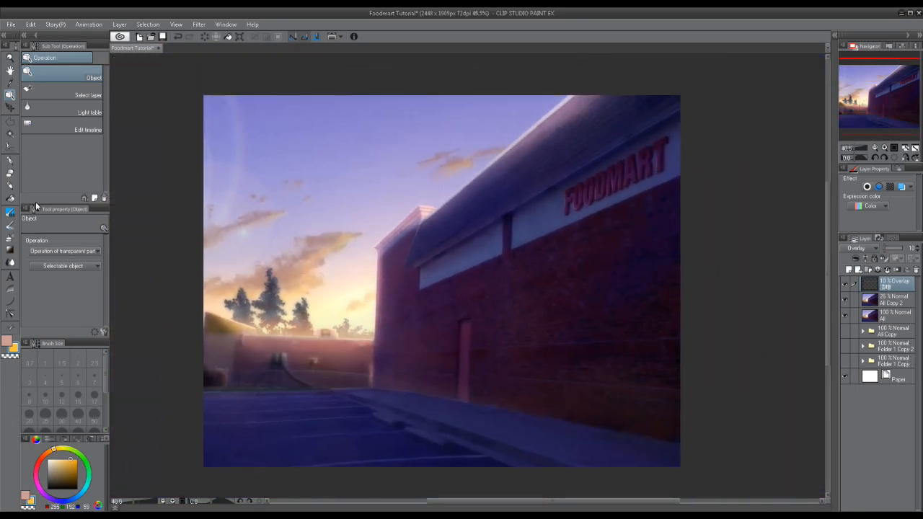
# Step: Softly erase parts of the noise layer using the Soft airbrush in transparent color at size 592.7
pyautogui.click(10, 248)
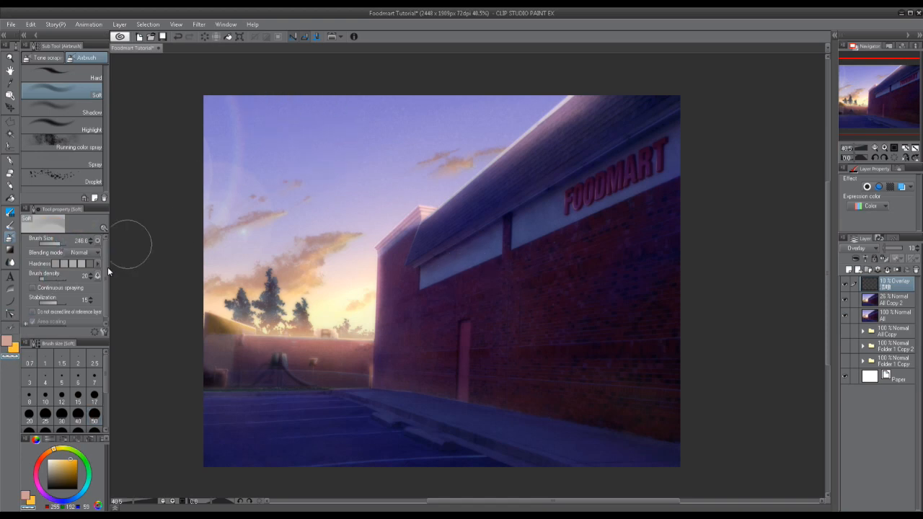
pyautogui.click(63, 244)
pyautogui.moveTo(286, 135); pyautogui.dragTo(324, 152)
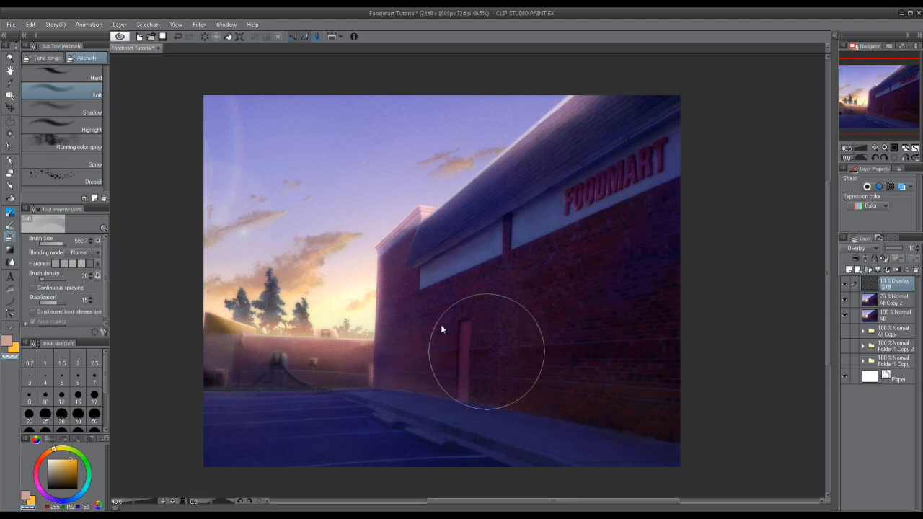
pyautogui.scroll(4, 440, 325)
pyautogui.scroll(3, 305, 115)
pyautogui.moveTo(327, 139); pyautogui.dragTo(273, 286)
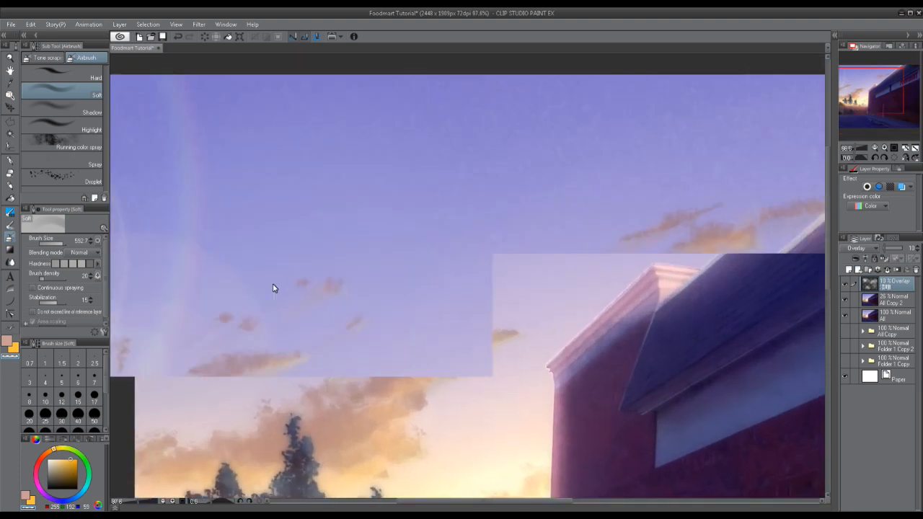
pyautogui.moveTo(493, 376); pyautogui.dragTo(566, 178)
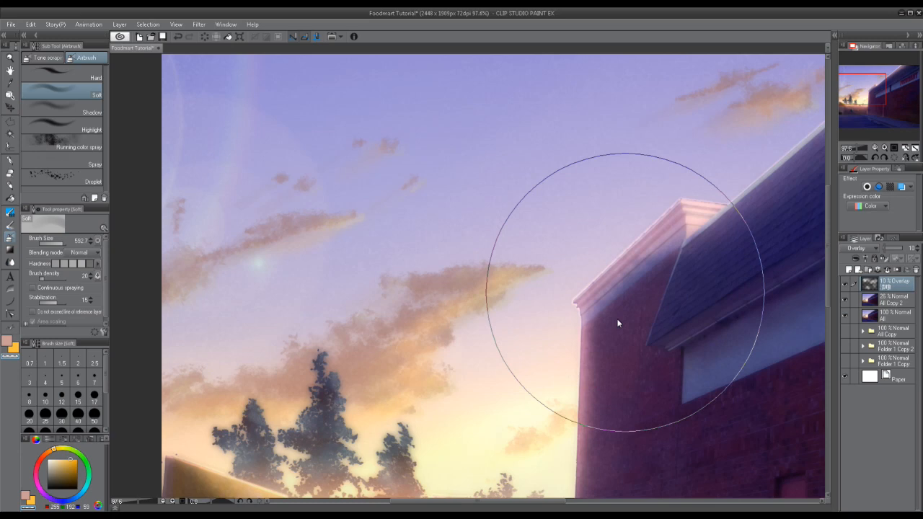
pyautogui.moveTo(629, 353); pyautogui.dragTo(538, 167)
pyautogui.scroll(-4, 540, 166)
pyautogui.scroll(-4, 597, 187)
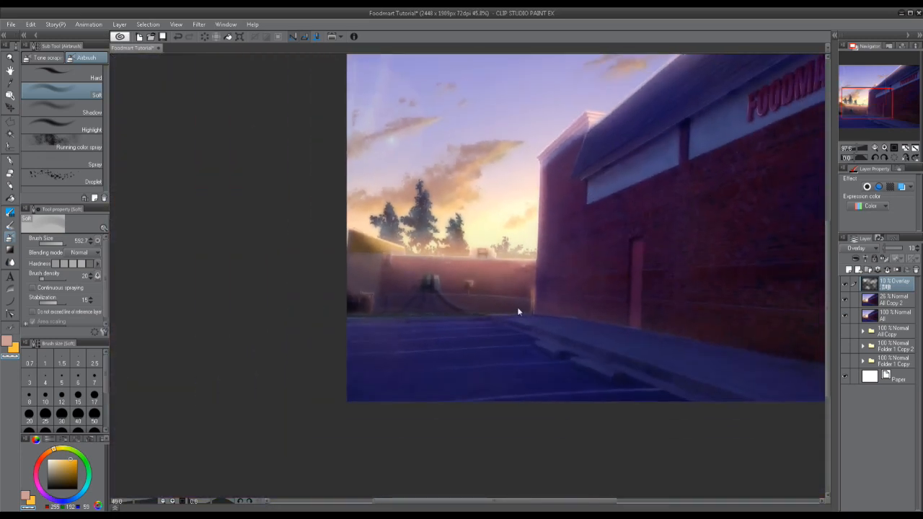
pyautogui.moveTo(581, 290); pyautogui.dragTo(407, 350)
# Step: Add a new raster layer in Add (Glow) mode and pick a muted peach for the Soft airbrush
pyautogui.click(849, 270)
pyautogui.scroll(-2, 385, 206)
pyautogui.moveTo(224, 302); pyautogui.dragTo(182, 356)
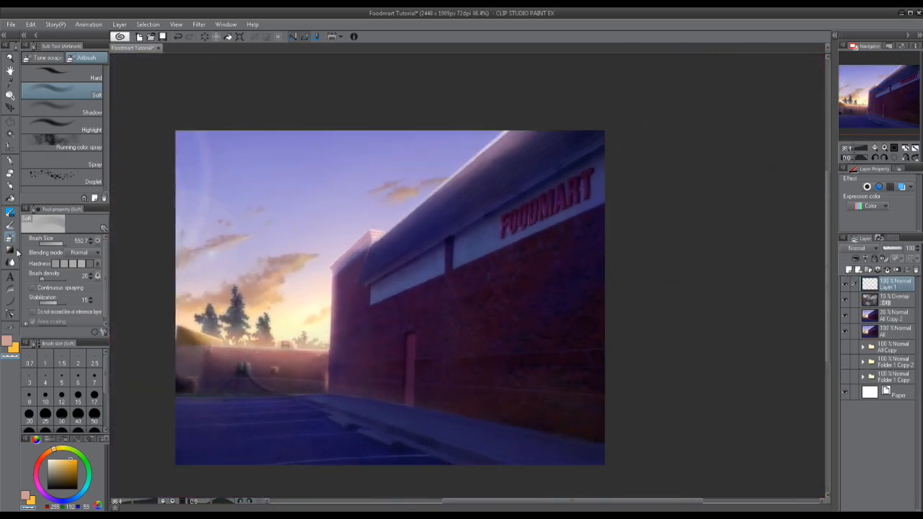
pyautogui.click(5, 338)
pyautogui.click(63, 243)
pyautogui.moveTo(63, 245); pyautogui.dragTo(61, 245)
pyautogui.click(47, 452)
pyautogui.click(94, 417)
pyautogui.click(858, 248)
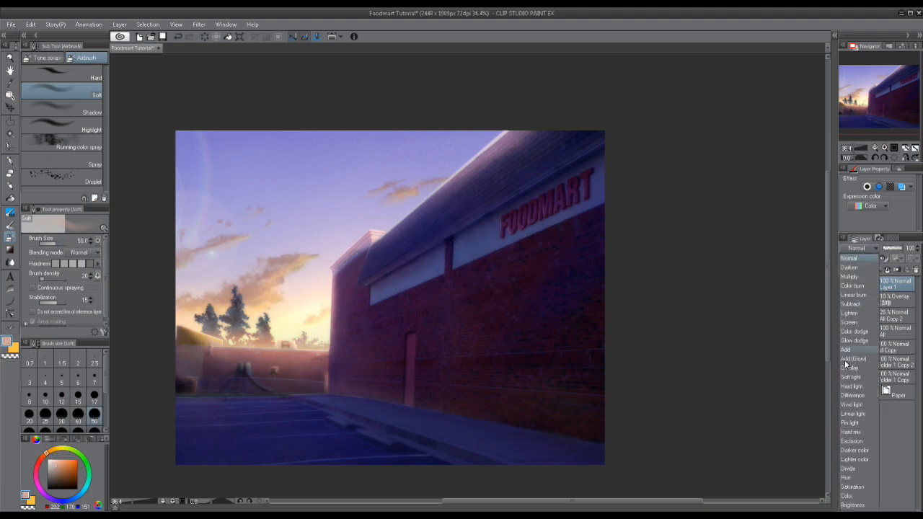
pyautogui.click(858, 358)
# Step: Airbrush a warm glow at size 120 along the horizon, the building's corner and roof edge, and the clouds
pyautogui.click(94, 433)
pyautogui.moveTo(177, 342)
pyautogui.mouseDown()
pyautogui.moveTo(318, 353)
pyautogui.moveTo(331, 268)
pyautogui.moveTo(500, 159)
pyautogui.moveTo(386, 243)
pyautogui.moveTo(502, 135)
pyautogui.mouseUp()
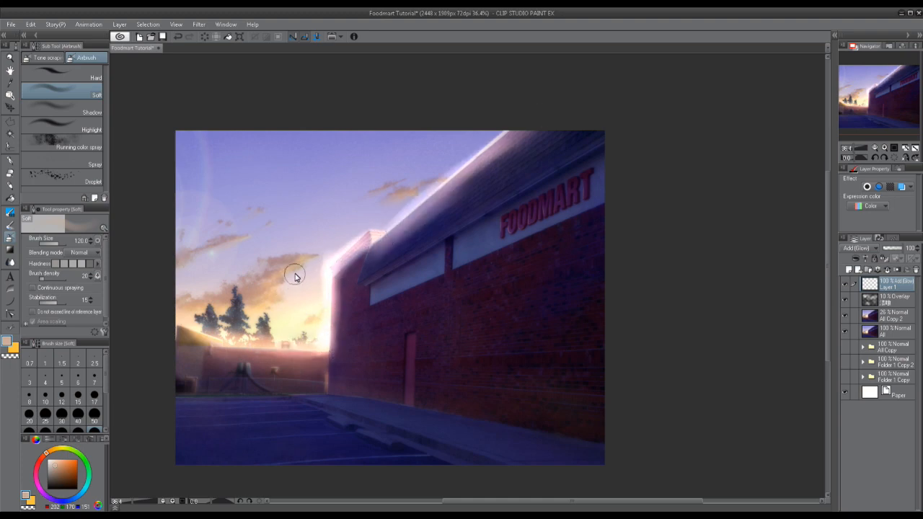
pyautogui.moveTo(296, 267); pyautogui.dragTo(258, 308)
pyautogui.moveTo(225, 248); pyautogui.dragTo(185, 264)
pyautogui.moveTo(424, 180)
pyautogui.mouseDown()
pyautogui.moveTo(398, 196)
pyautogui.moveTo(404, 204)
pyautogui.moveTo(490, 165)
pyautogui.mouseUp()
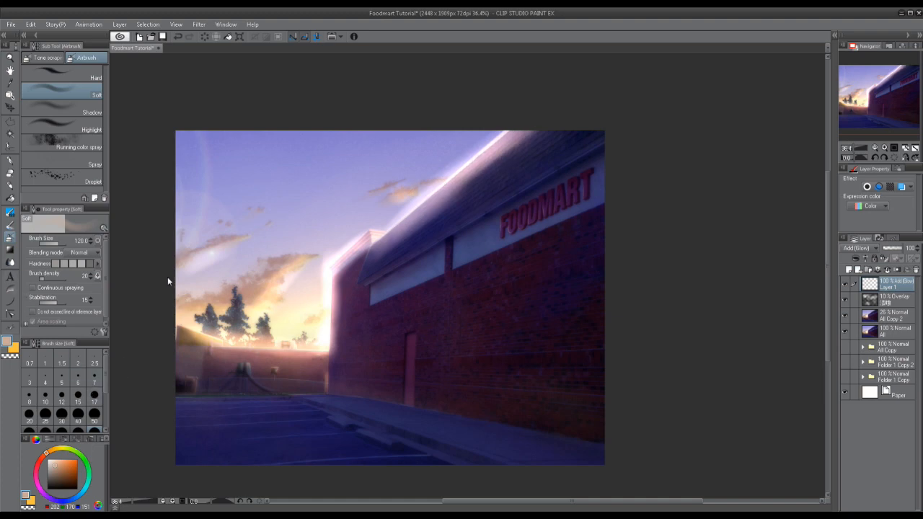
# Step: Lower the glow layer's opacity to 43% and toggle its visibility to compare
pyautogui.moveTo(901, 248); pyautogui.dragTo(892, 250)
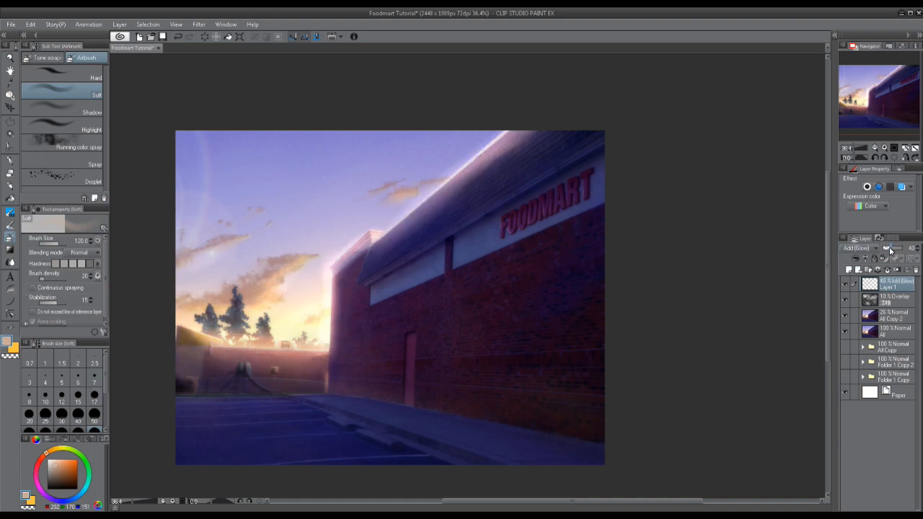
pyautogui.click(845, 283)
pyautogui.click(845, 283)
pyautogui.moveTo(373, 292); pyautogui.dragTo(383, 258)
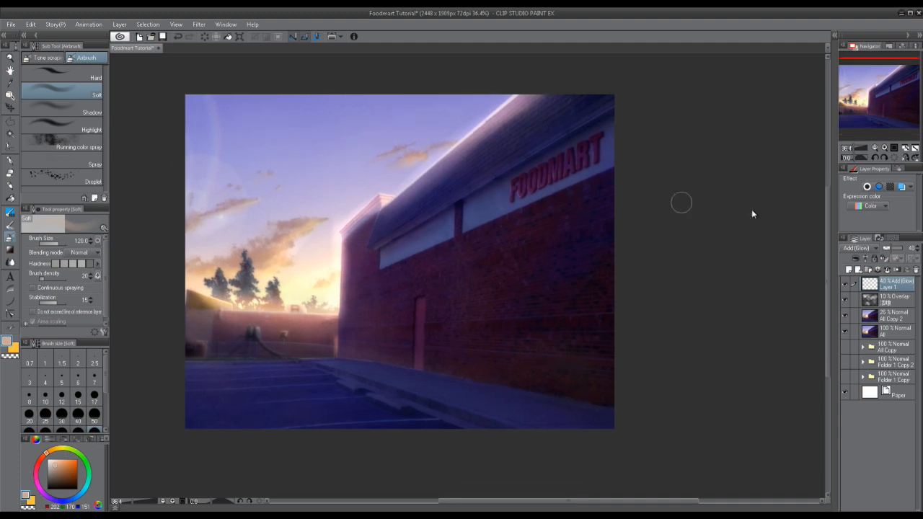
# Step: Airbrush smaller glow highlights at size 50 on the parking curbs, the door and the objects by the far wall
pyautogui.scroll(1, 317, 372)
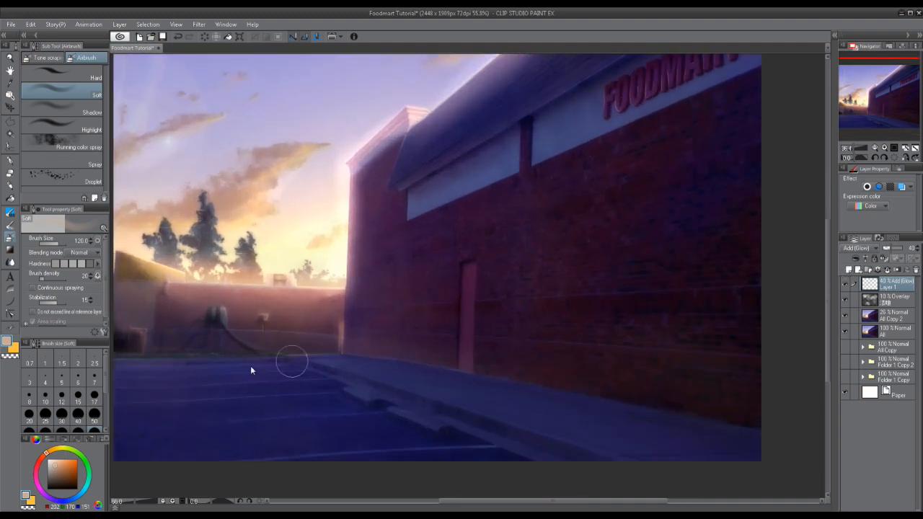
pyautogui.scroll(1, 302, 353)
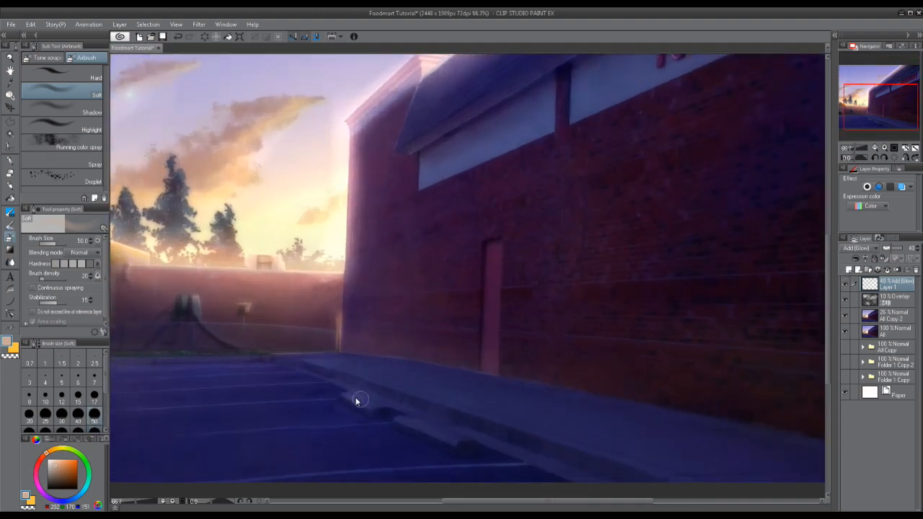
pyautogui.moveTo(492, 245); pyautogui.dragTo(484, 375)
pyautogui.moveTo(542, 250); pyautogui.dragTo(405, 395)
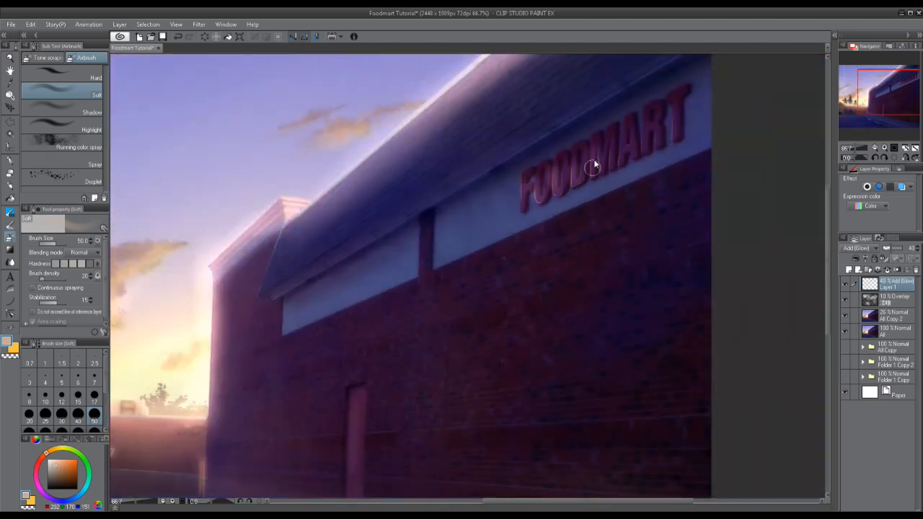
pyautogui.scroll(-1, 617, 153)
pyautogui.moveTo(462, 292); pyautogui.dragTo(641, 231)
pyautogui.scroll(1, 324, 268)
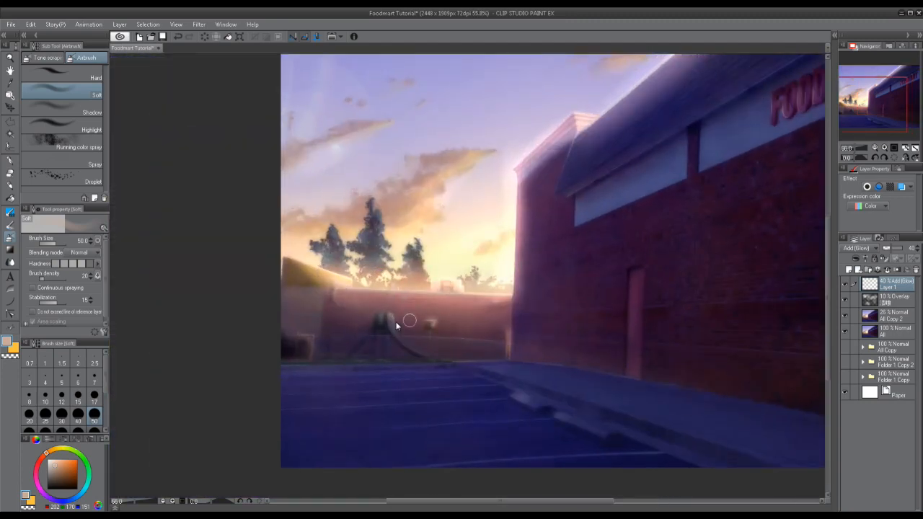
pyautogui.moveTo(311, 342); pyautogui.dragTo(310, 360)
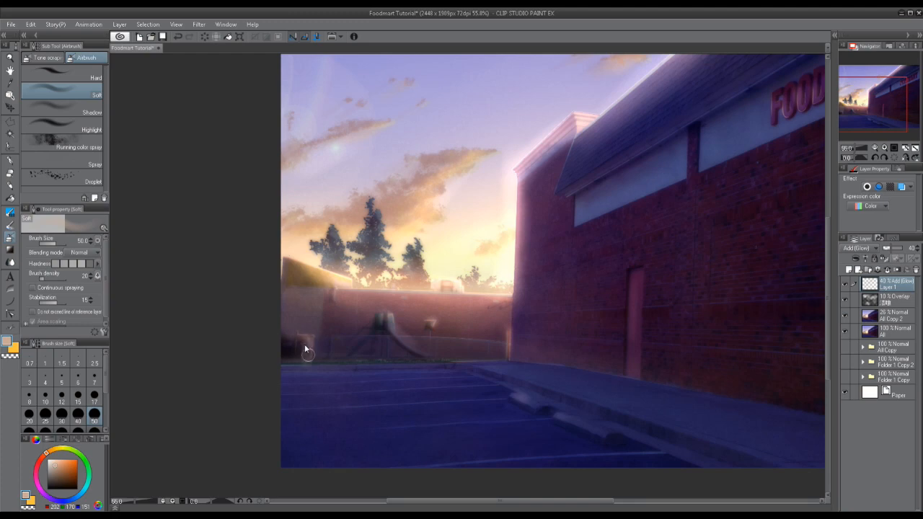
# Step: Switch the airbrush to transparent color and clean up the glow at the base of the far wall
pyautogui.click(10, 356)
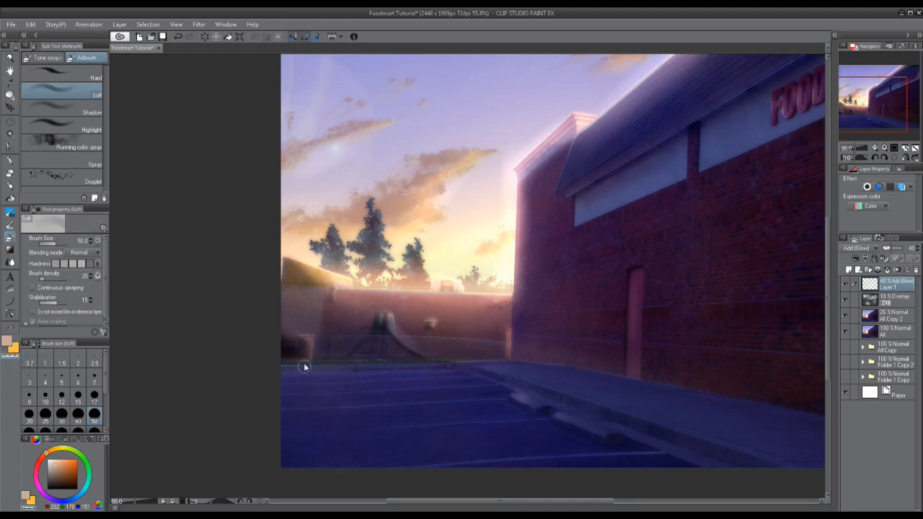
pyautogui.scroll(-1, 432, 289)
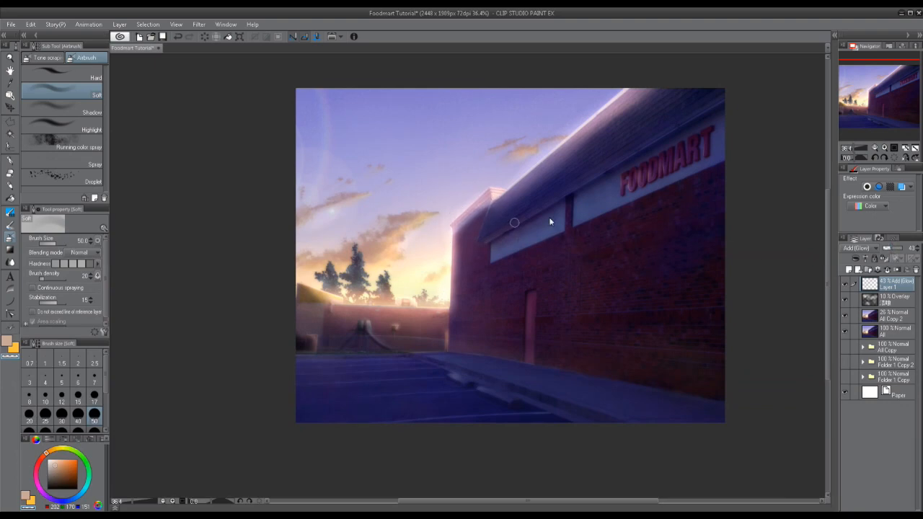
pyautogui.moveTo(584, 312); pyautogui.dragTo(573, 323)
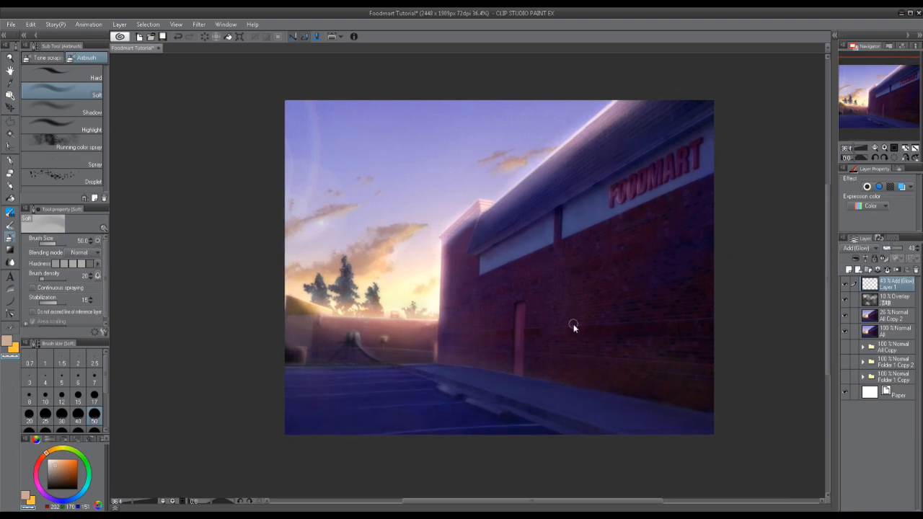
pyautogui.moveTo(390, 251); pyautogui.dragTo(337, 251)
# Step: Try a Color balance correction layer above the glow layer, shifting the yellow-blue balance
pyautogui.click(30, 24)
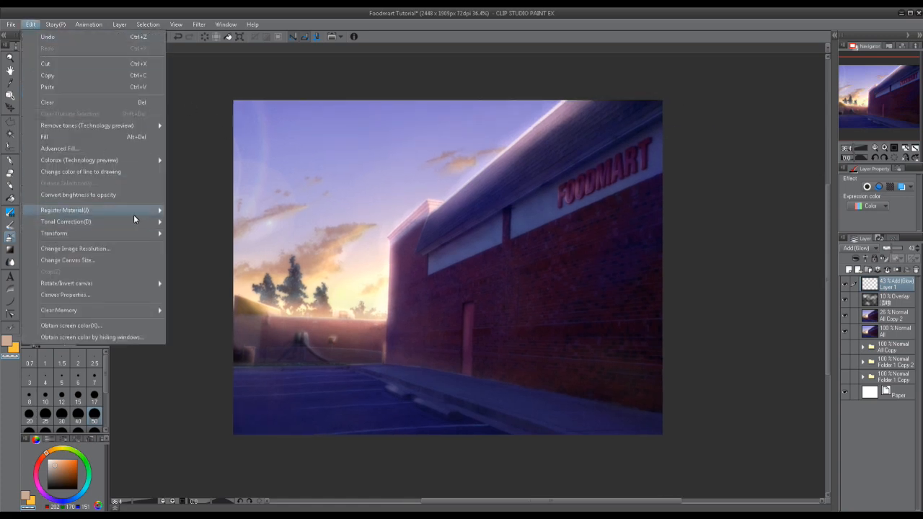
pyautogui.moveTo(134, 221)
pyautogui.rightClick(889, 283)
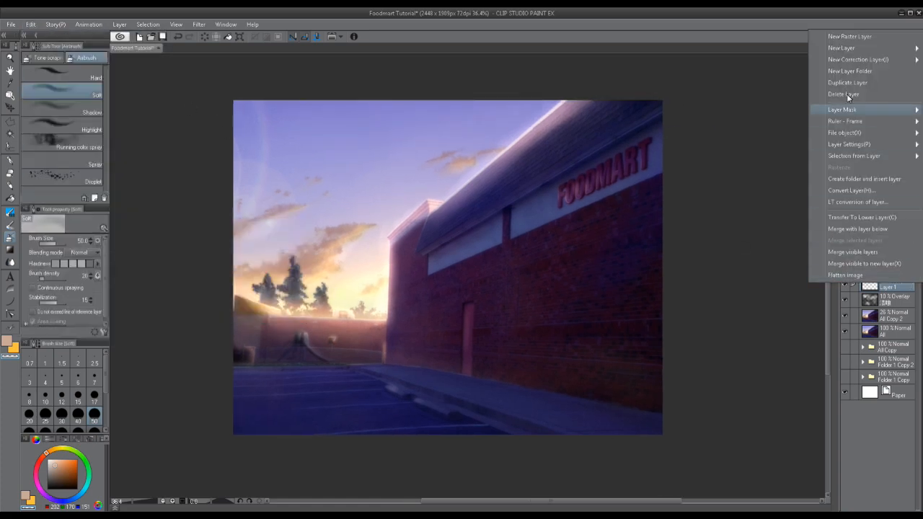
pyautogui.moveTo(860, 63)
pyautogui.click(750, 131)
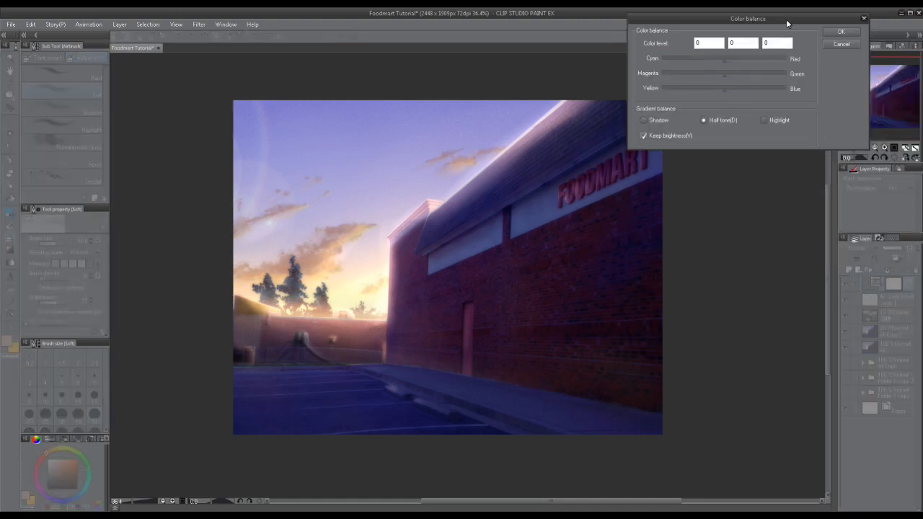
pyautogui.moveTo(786, 19); pyautogui.dragTo(800, 15)
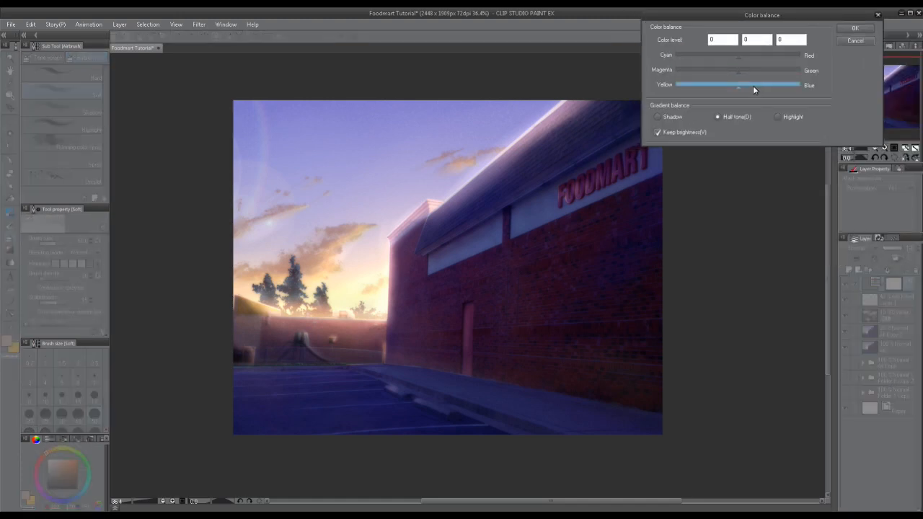
pyautogui.click(754, 86)
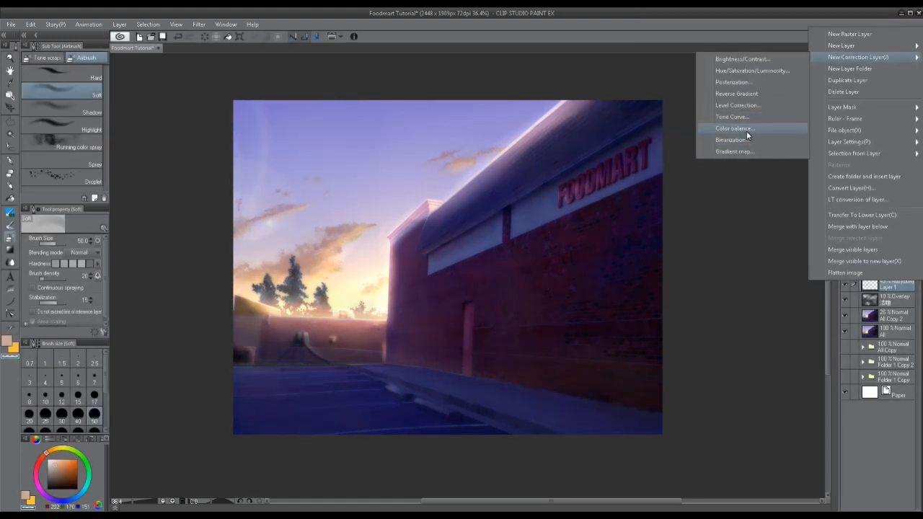
pyautogui.click(666, 21)
# Step: Check the finished painting up close and save the file
pyautogui.scroll(1, 489, 284)
pyautogui.scroll(5, 443, 299)
pyautogui.moveTo(438, 273); pyautogui.dragTo(471, 142)
pyautogui.scroll(-3, 520, 279)
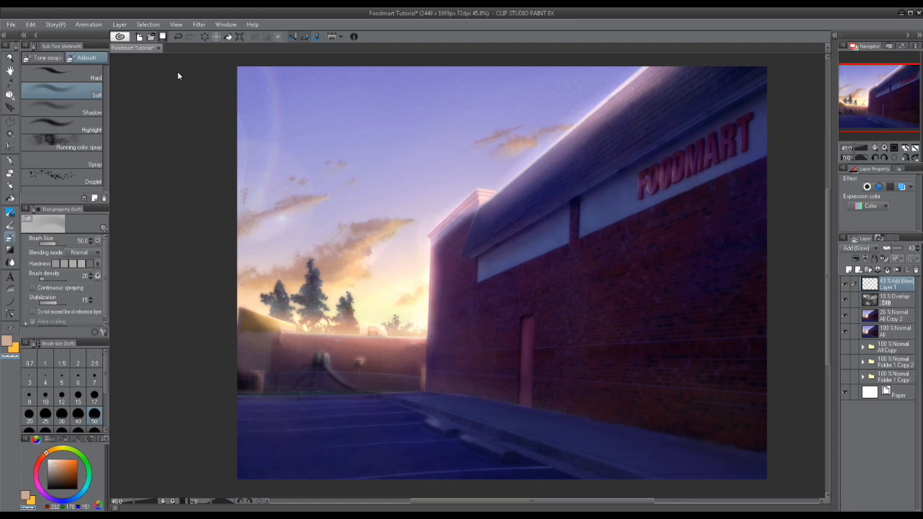
pyautogui.hotkey('ctrl', 's')
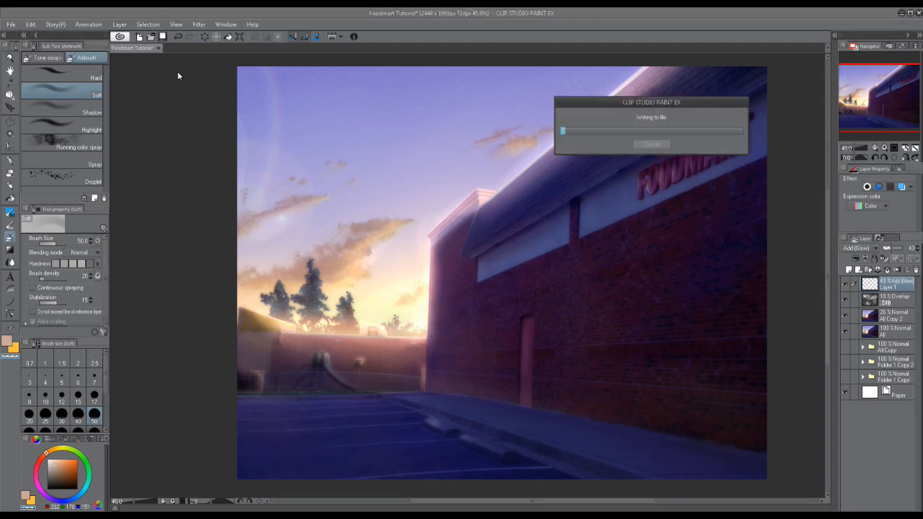